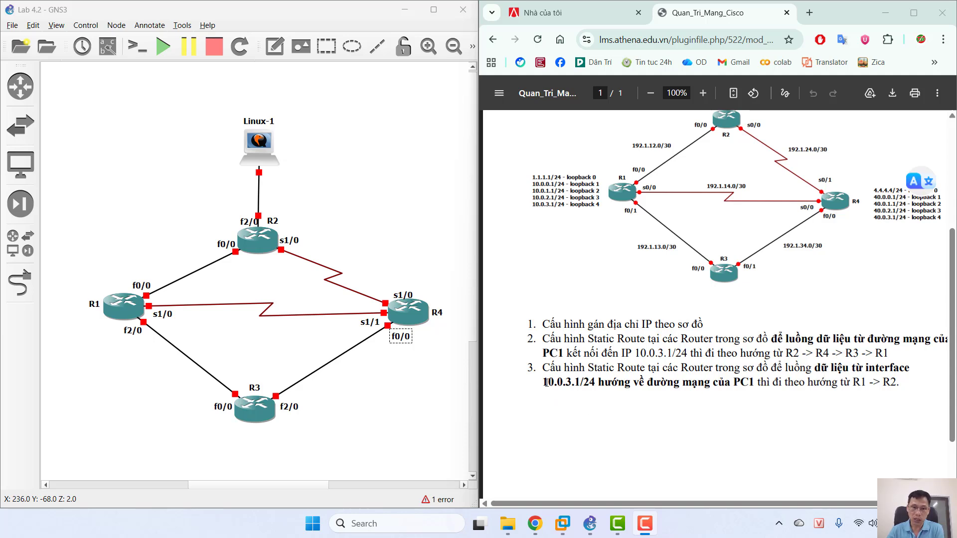
# Step: Review the static route requirements for traffic to and from 10.0.3.1/24, including the R2 -> R4 -> R3 -> R1 path
pyautogui.moveTo(549, 383); pyautogui.dragTo(587, 383)
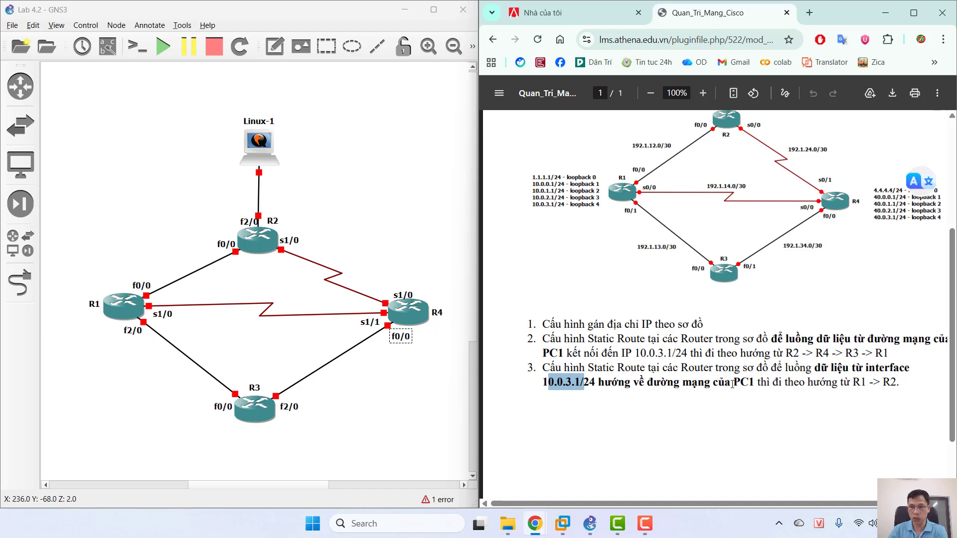
pyautogui.click(738, 419)
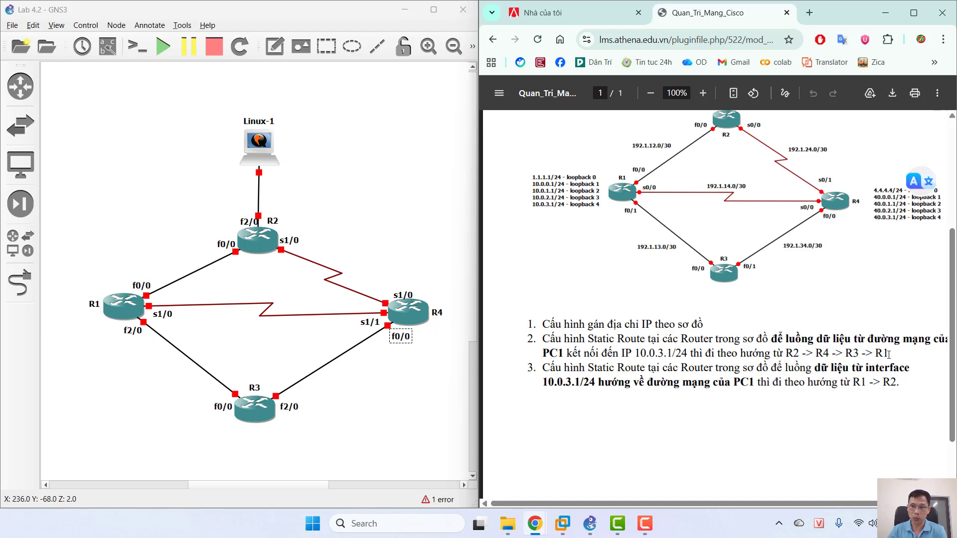
pyautogui.moveTo(889, 353); pyautogui.dragTo(786, 354)
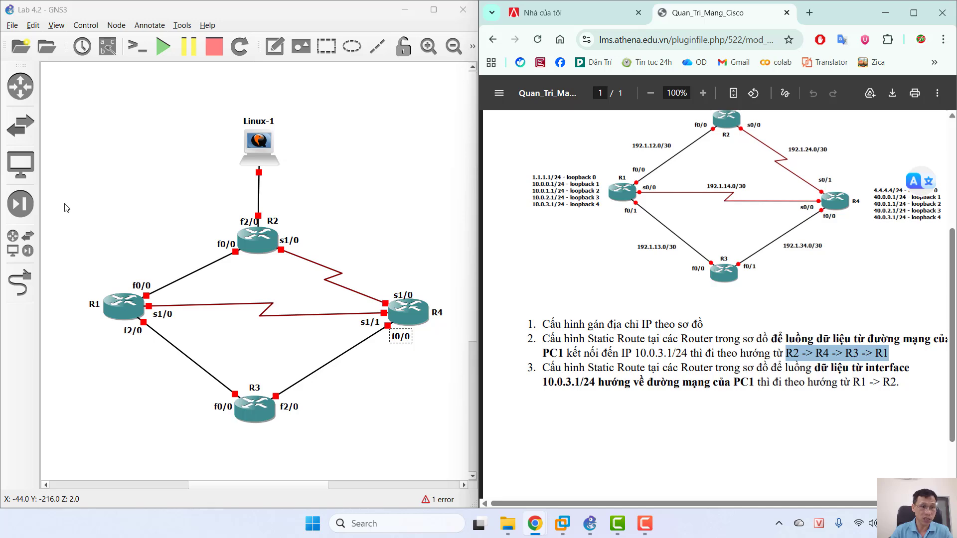
# Step: Start routers R1, R2, R3 and R4 together in the GNS3 topology, leaving out Linux-1
pyautogui.moveTo(64, 205); pyautogui.dragTo(453, 451)
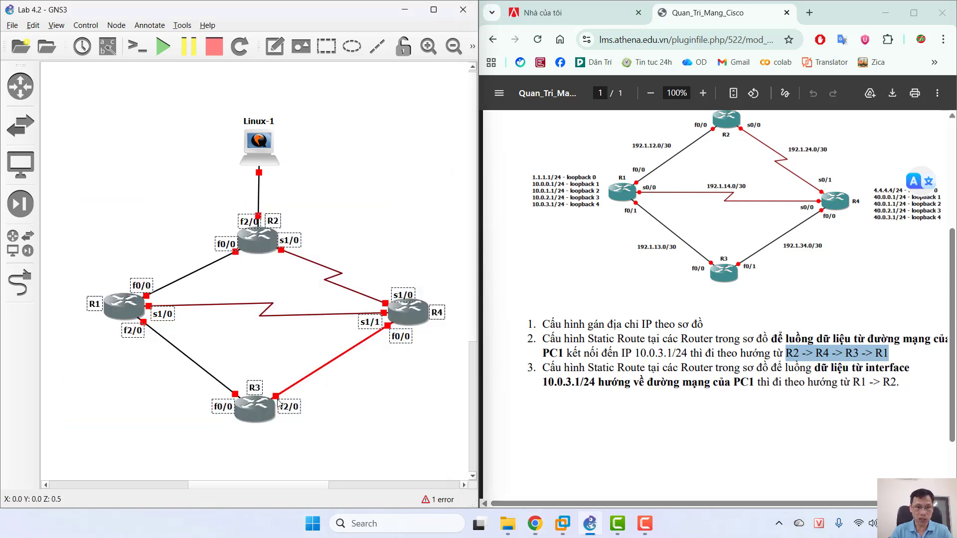
pyautogui.rightClick(258, 406)
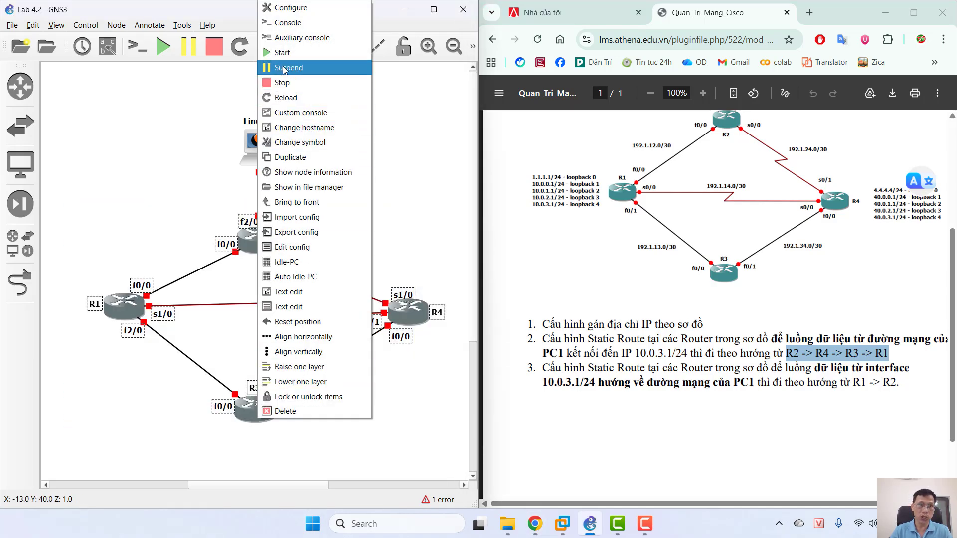
pyautogui.click(284, 53)
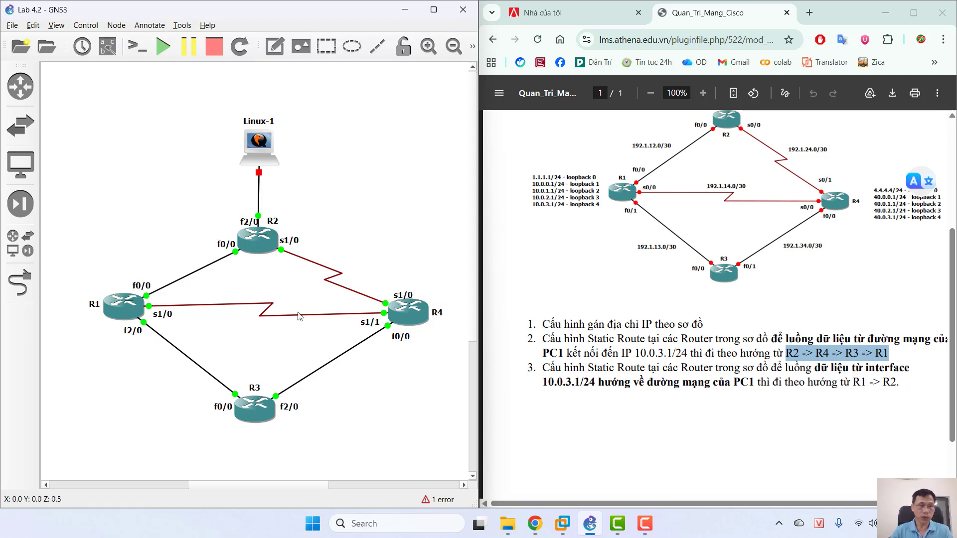
# Step: Open the console of router R1, move its window clear of R3 and bring up the command prompt
pyautogui.rightClick(119, 318)
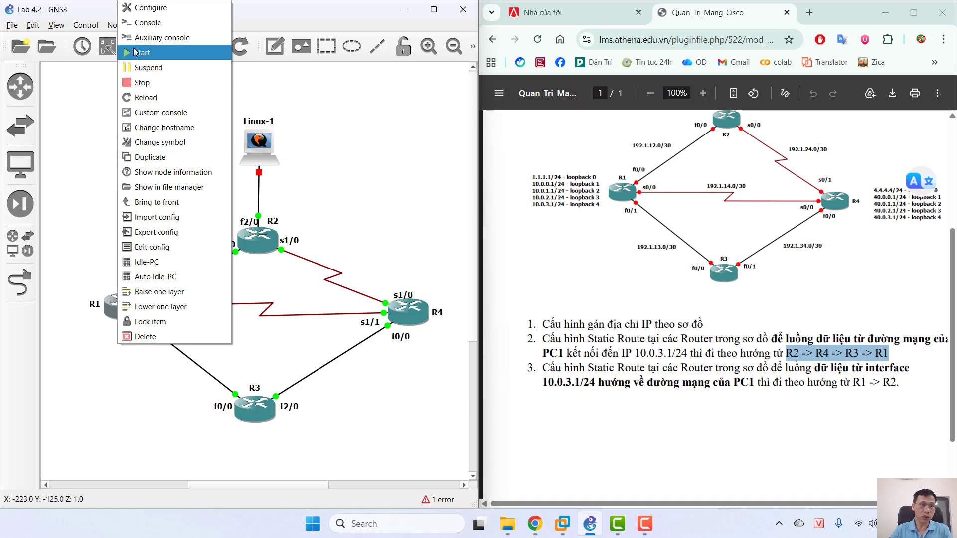
pyautogui.click(148, 23)
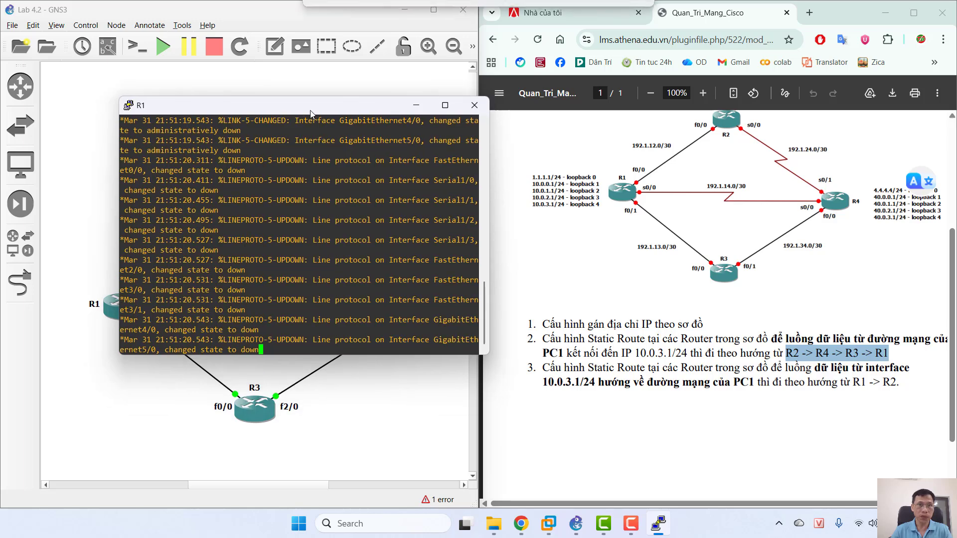
pyautogui.moveTo(379, 105); pyautogui.dragTo(322, 66)
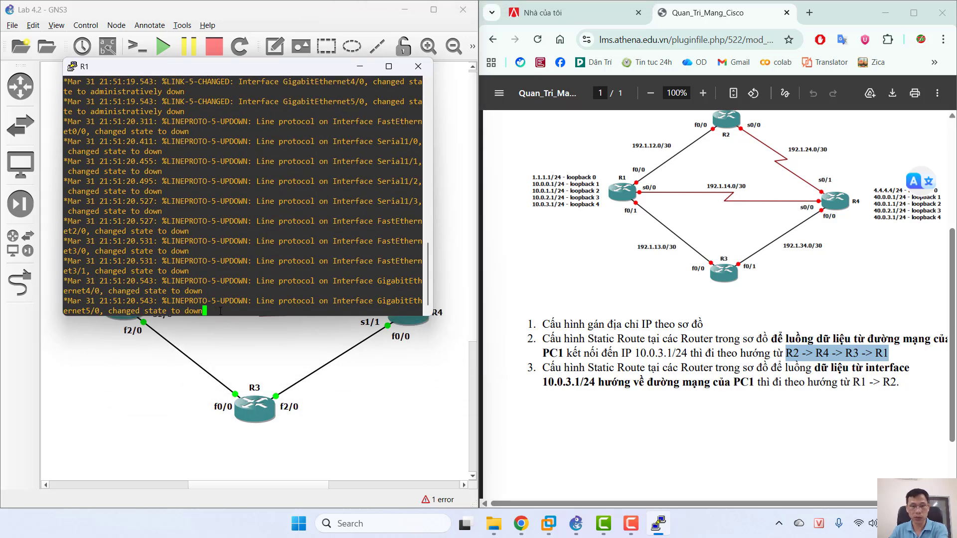
pyautogui.press('Return')
pyautogui.press('Return')
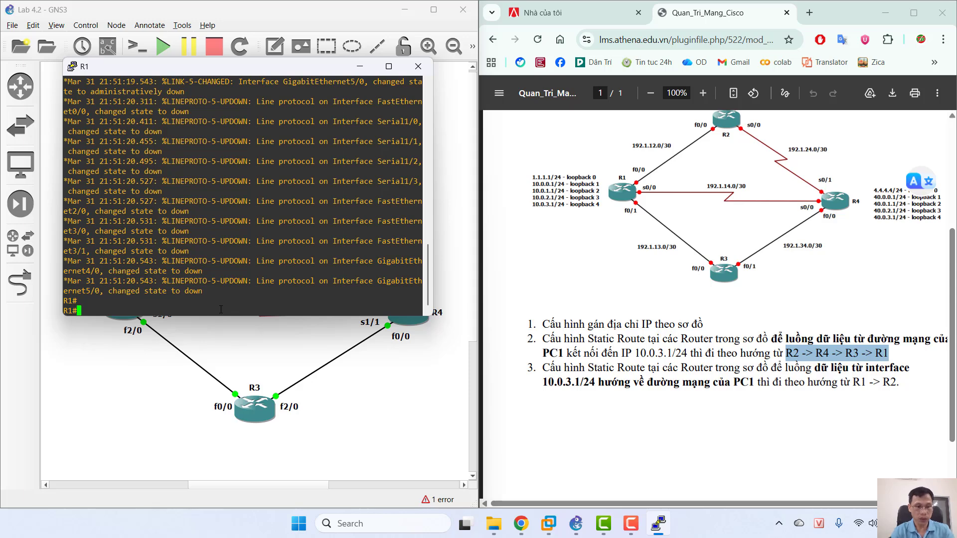
# Step: Enter global configuration mode on R1 with config t and set the hostname to R1
pyautogui.write('con')
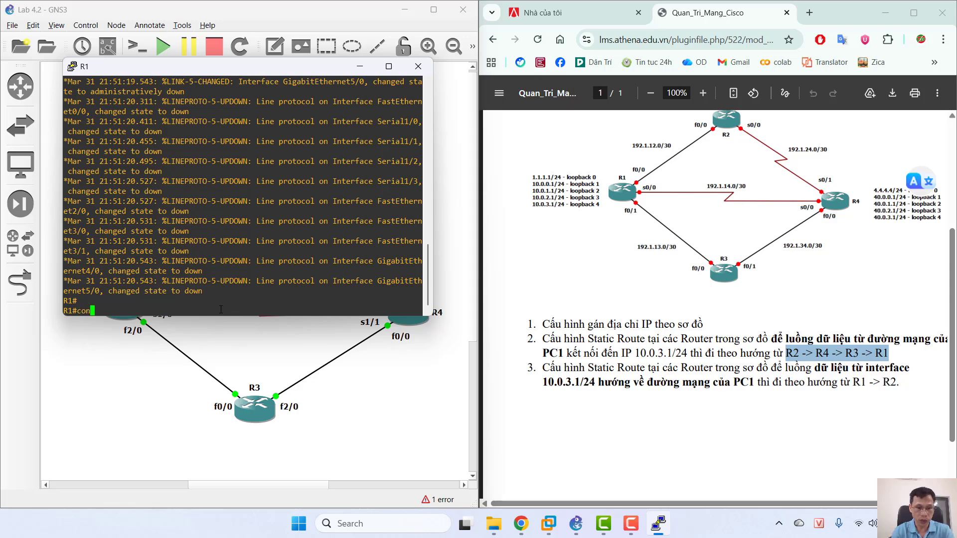
pyautogui.write('fig t')
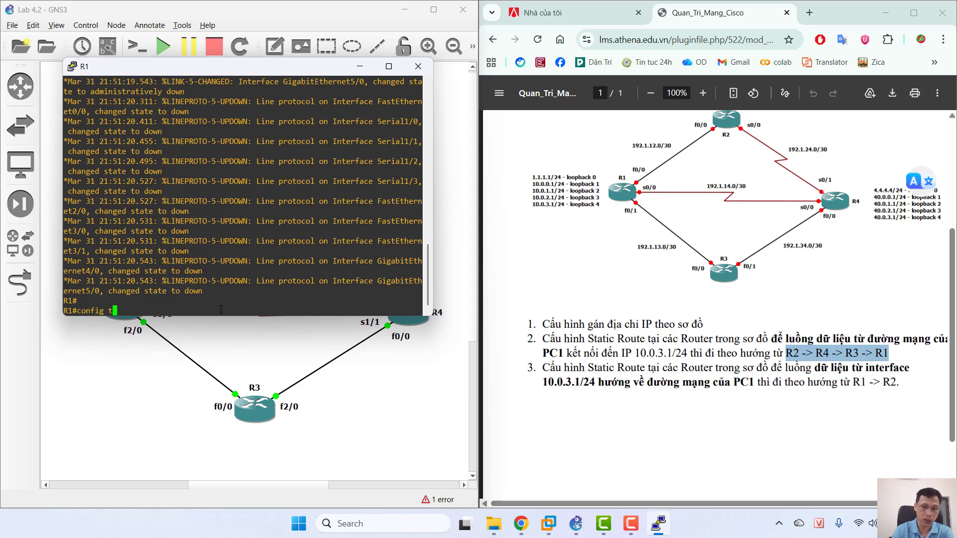
pyautogui.press('Return')
pyautogui.write('hos')
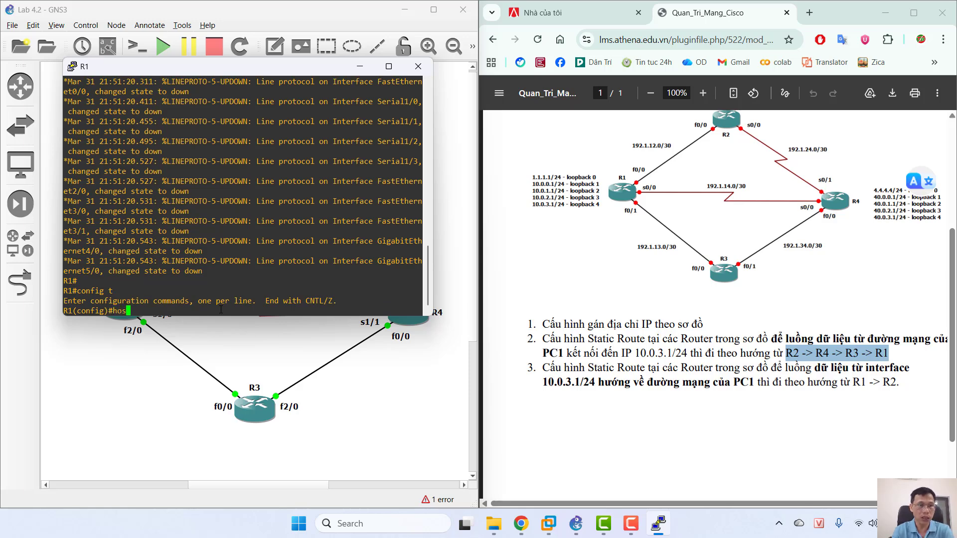
pyautogui.write('tname R')
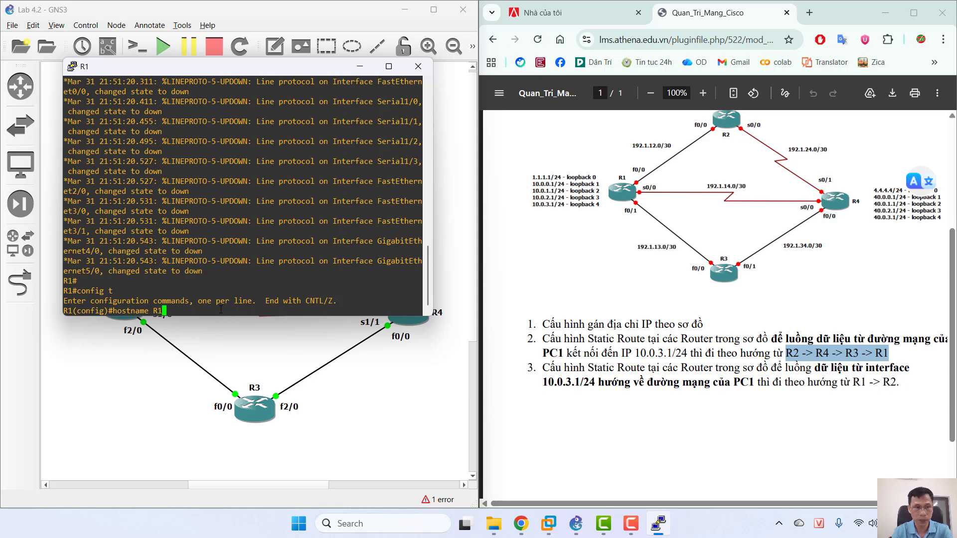
pyautogui.write('1')
pyautogui.press('Return')
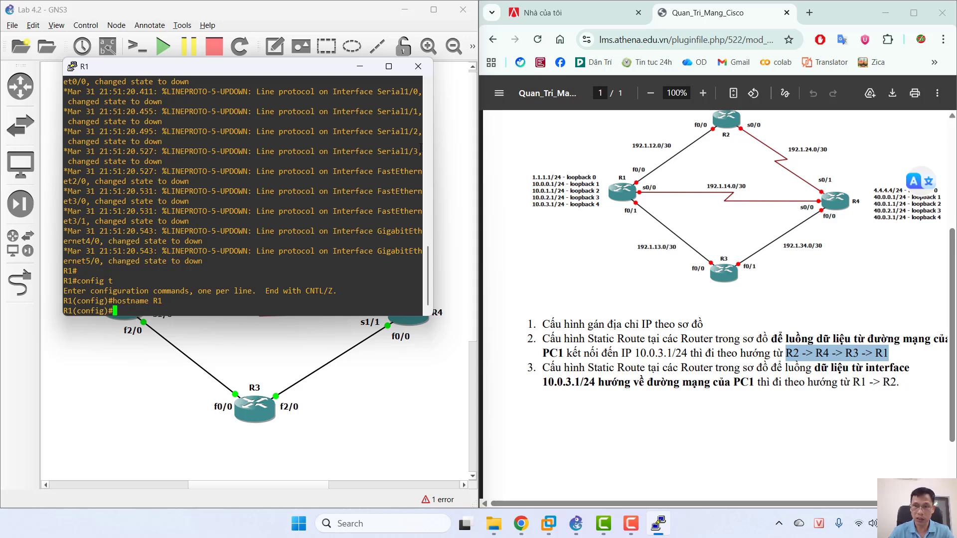
# Step: Check R1's addressing in the lab diagram and enter configuration mode for interface f0/0 on R1
pyautogui.click(573, 238)
pyautogui.scroll(2, 573, 238)
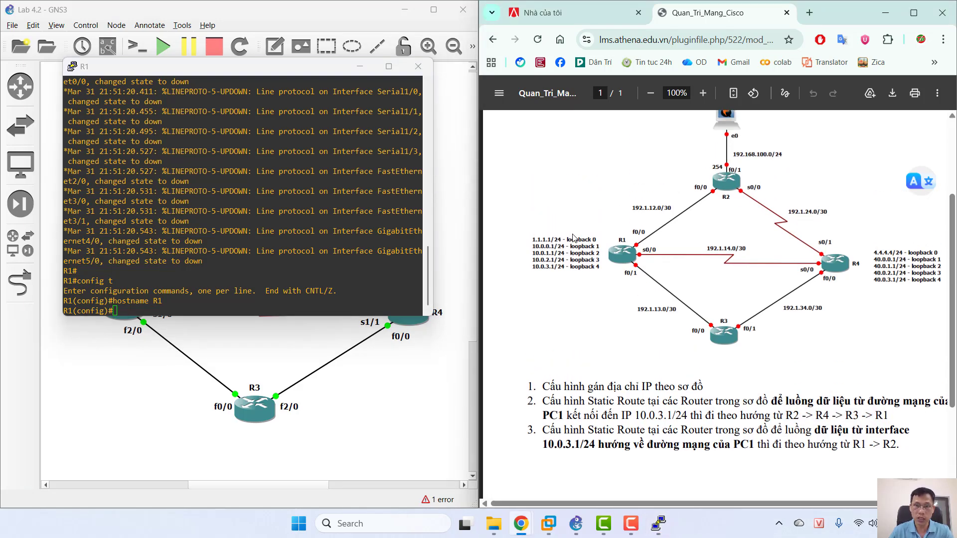
pyautogui.click(131, 314)
pyautogui.write('inter')
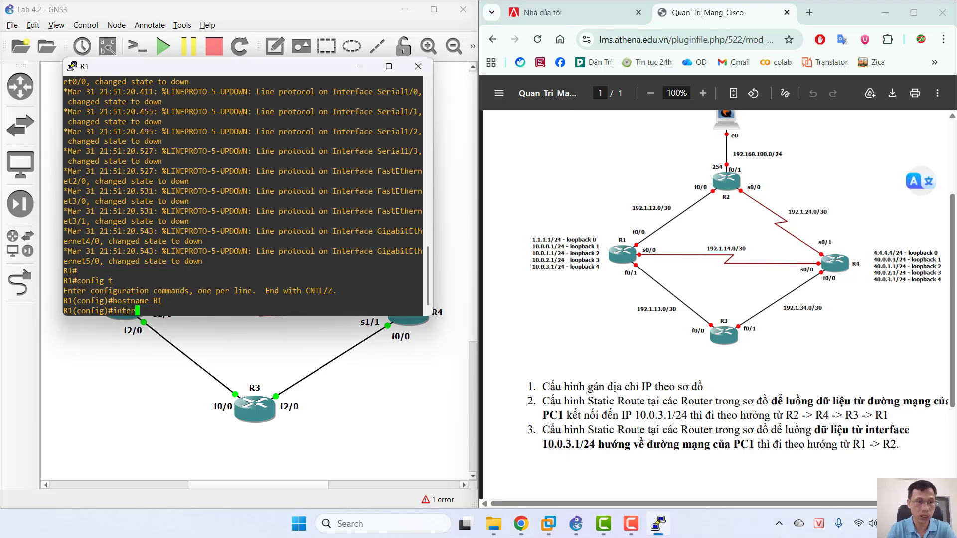
pyautogui.write('face ')
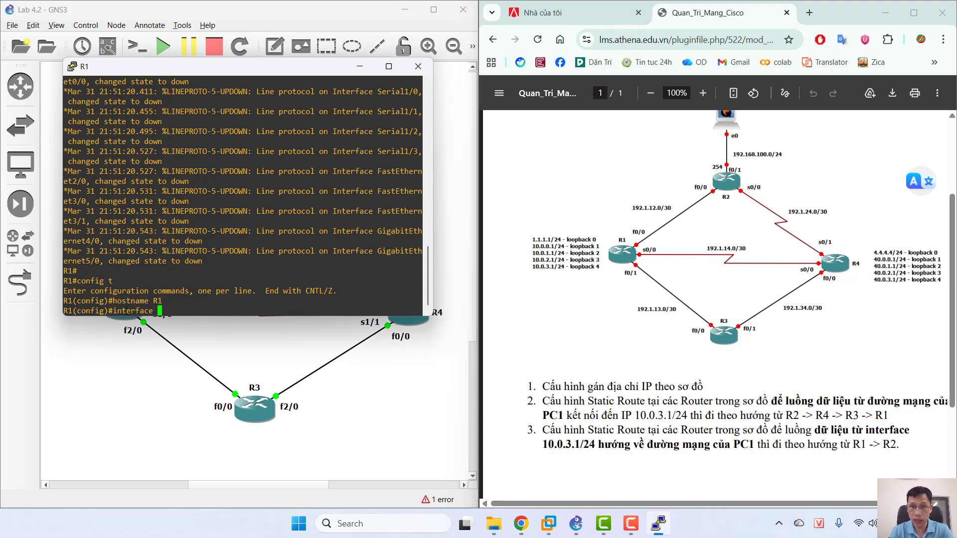
pyautogui.write('f')
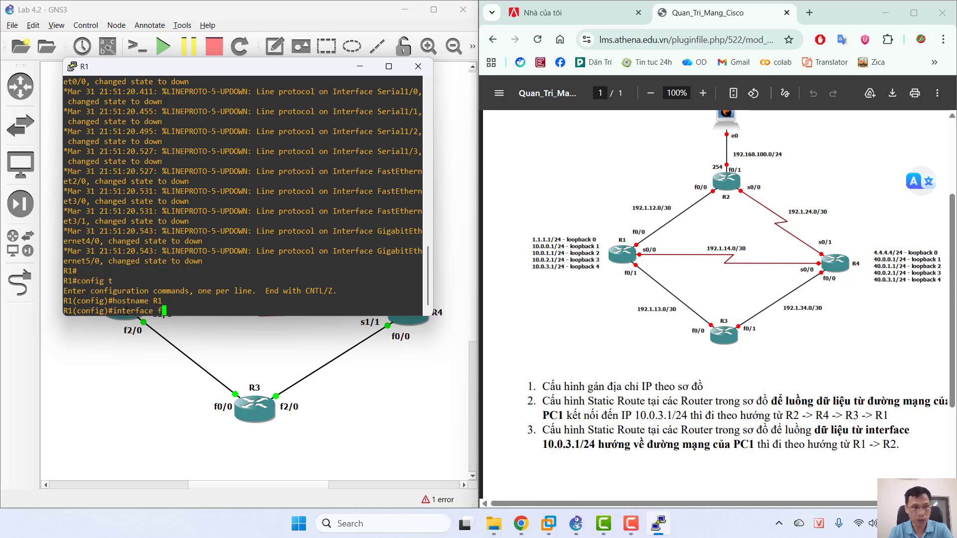
pyautogui.write('0')
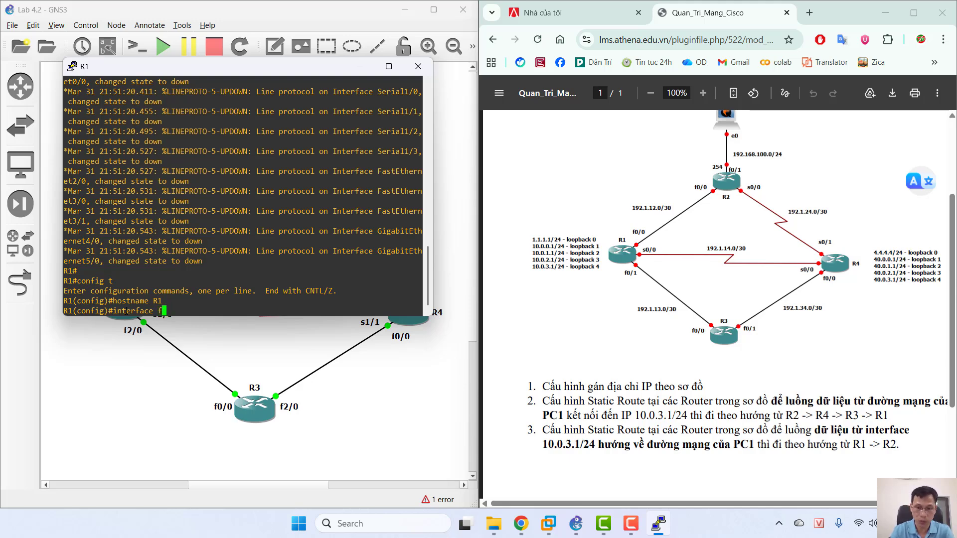
pyautogui.write('/0')
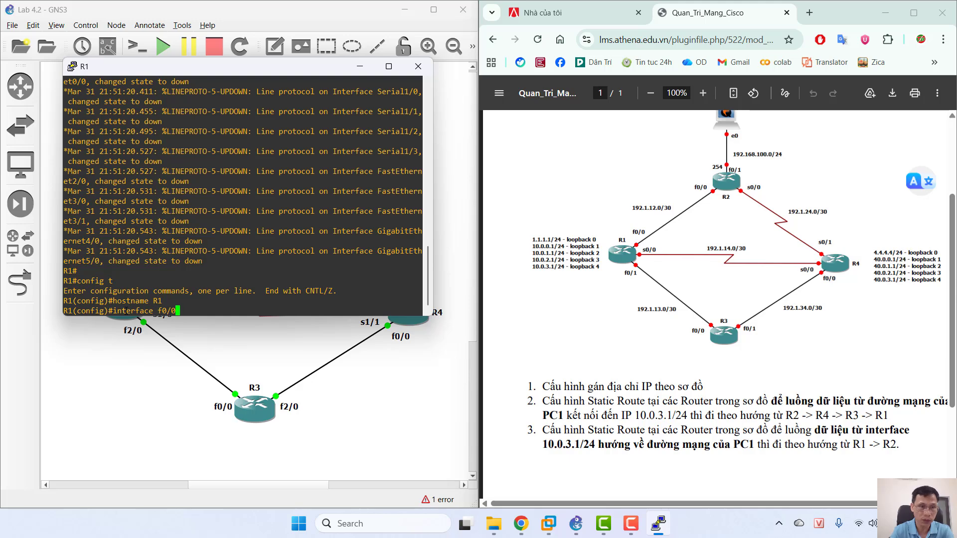
pyautogui.press('Return')
# Step: Assign IP address 192.1.12.1 with subnet mask 255.255.255.252 to R1's f0/0 interface
pyautogui.write('ip ')
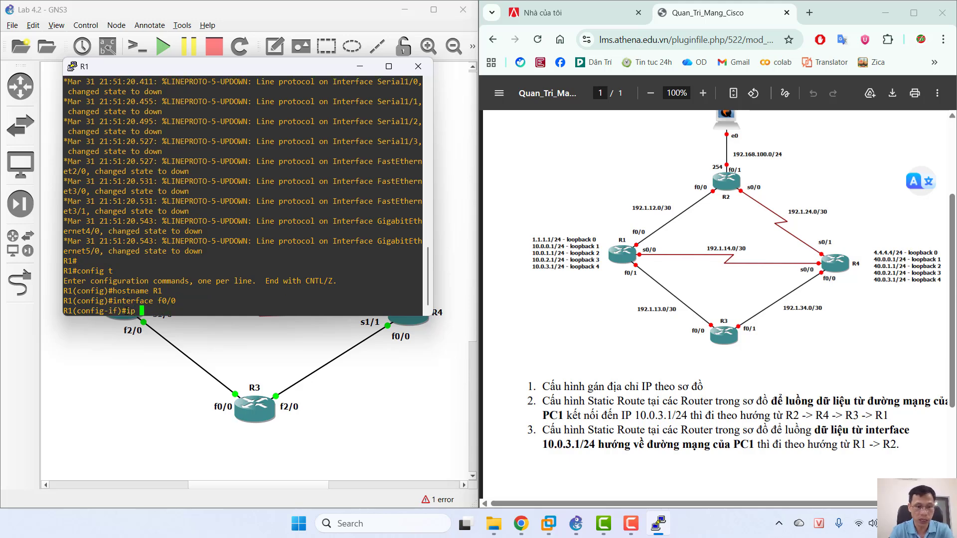
pyautogui.write('address')
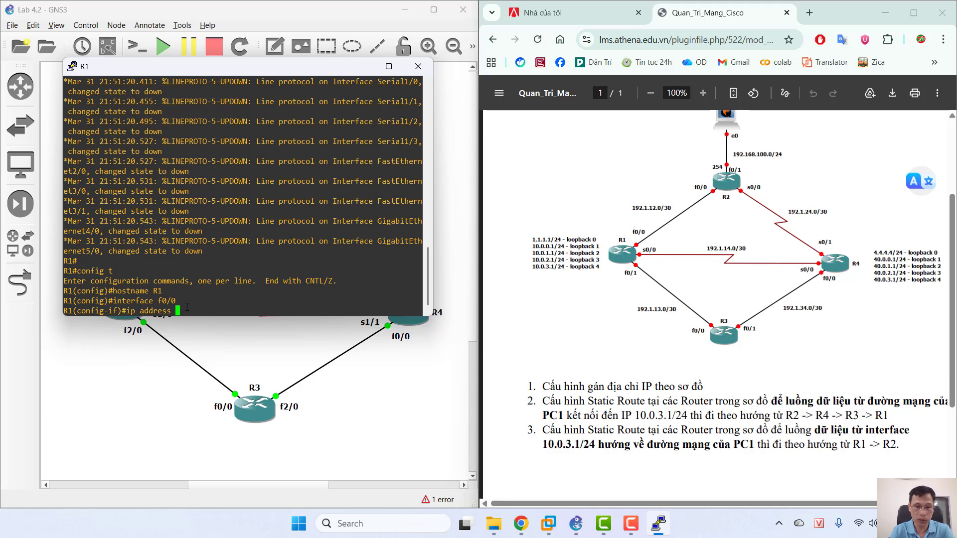
pyautogui.write(' 192.')
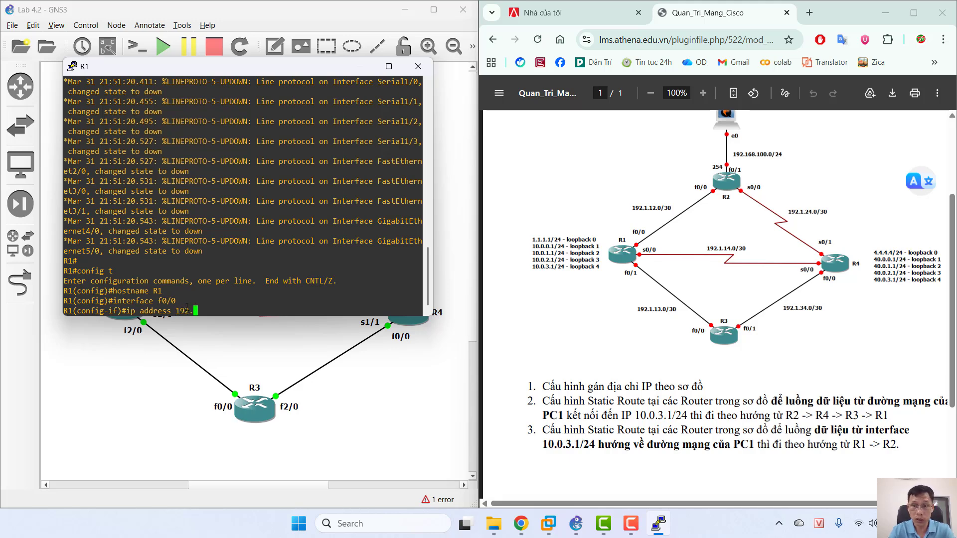
pyautogui.write('1.')
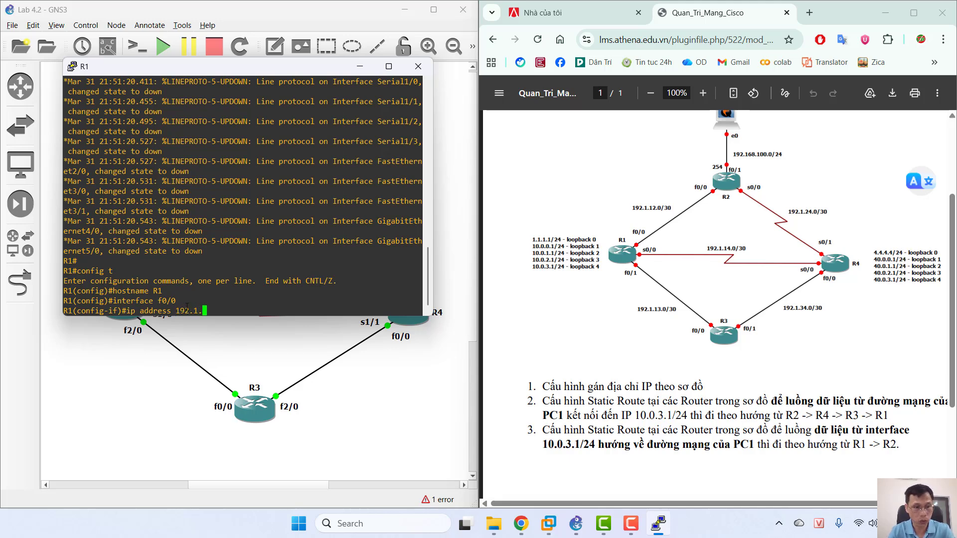
pyautogui.write('12.1')
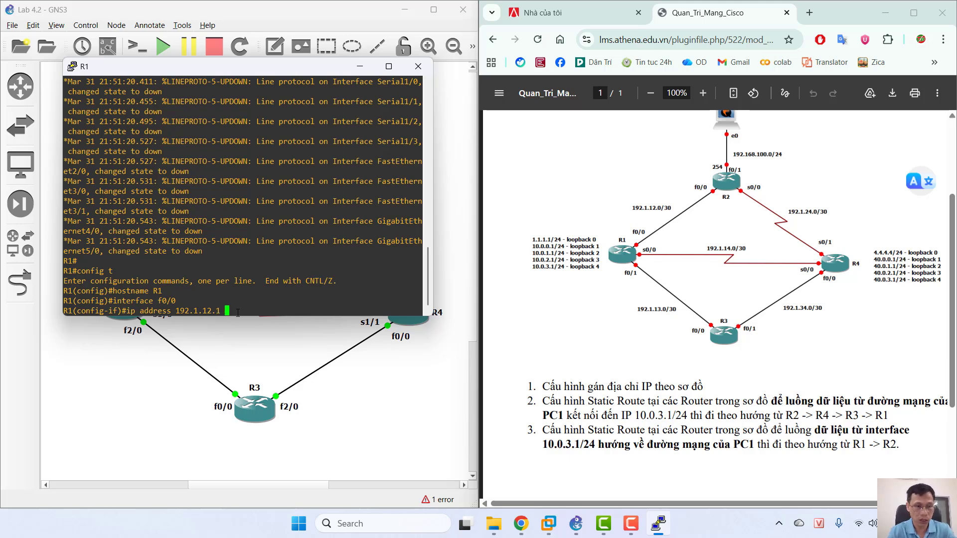
pyautogui.write('255')
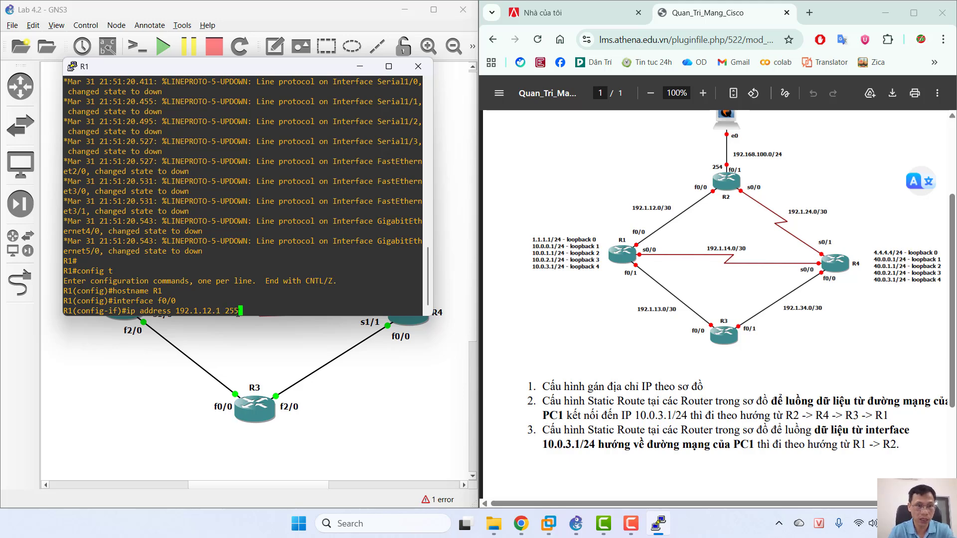
pyautogui.write('.255.')
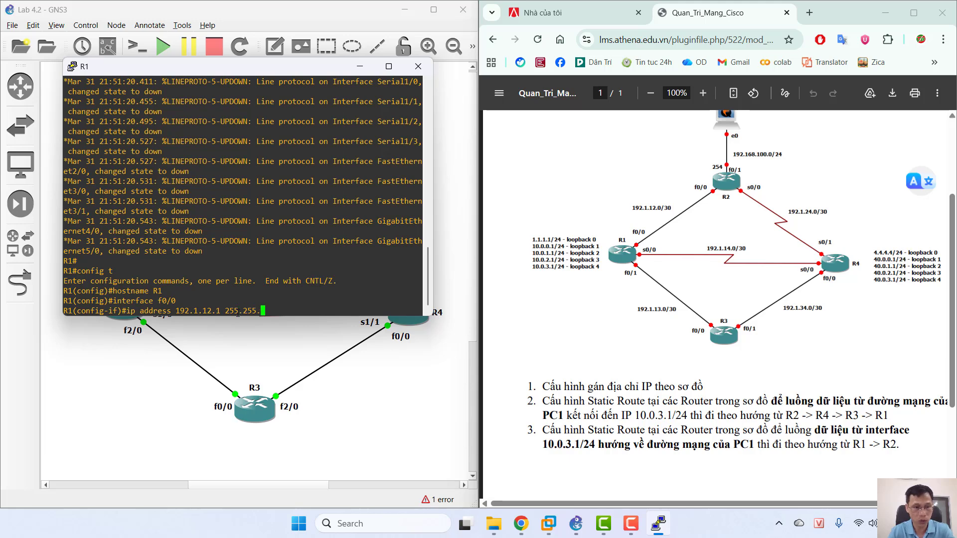
pyautogui.write('25')
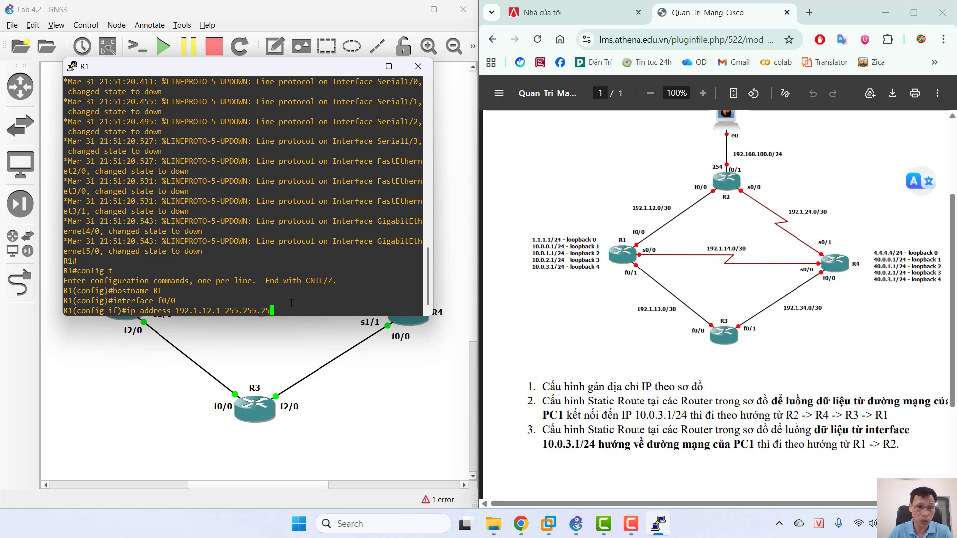
pyautogui.write('5.')
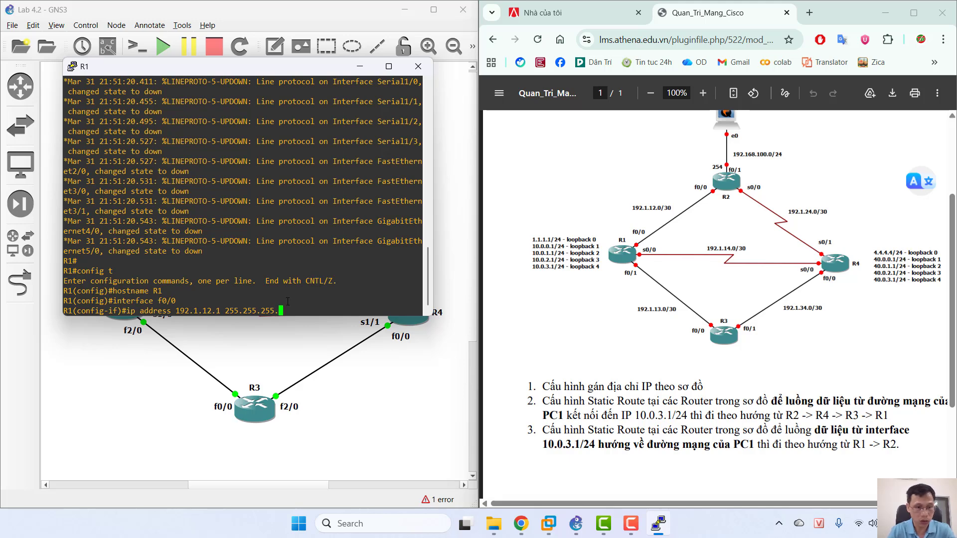
pyautogui.press('BackSpace')
pyautogui.write('.25')
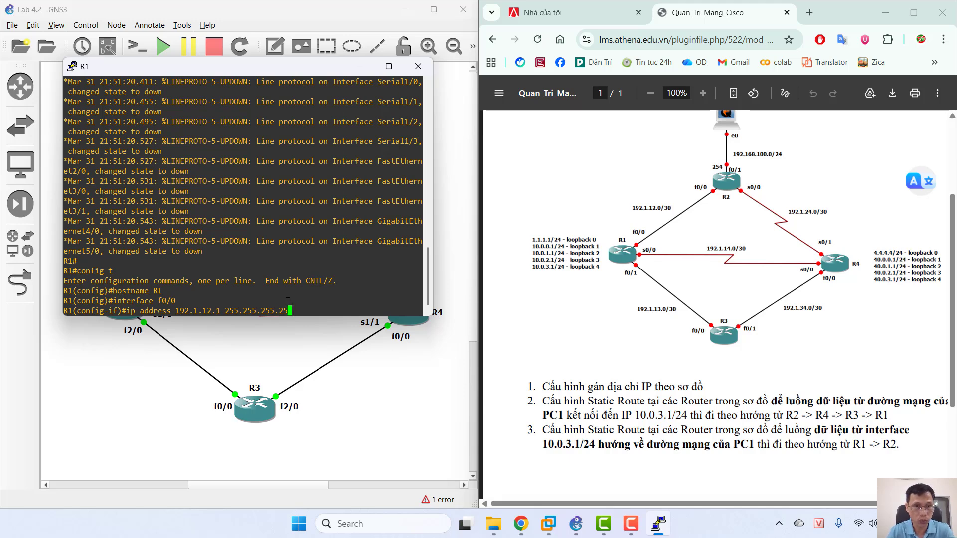
pyautogui.write('2')
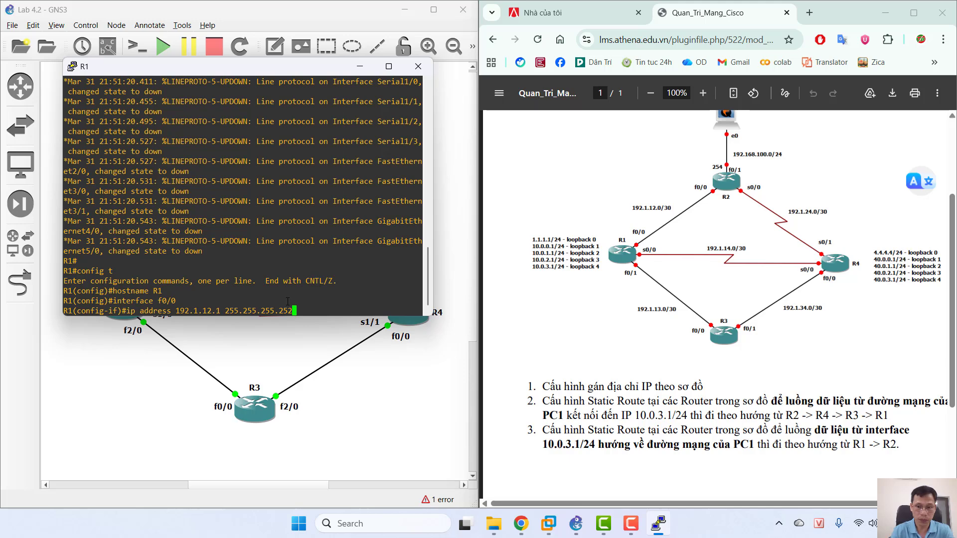
pyautogui.press('Return')
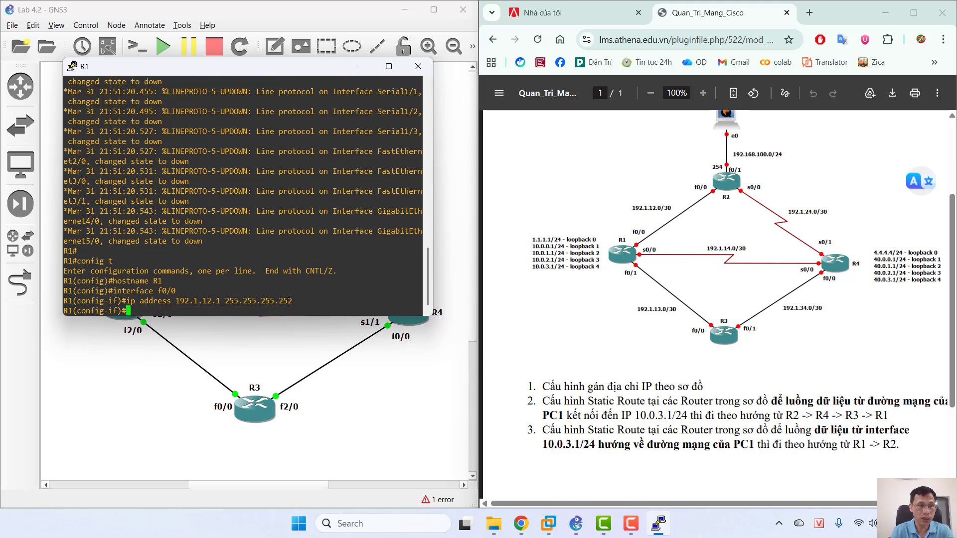
# Step: Enable R1's f0/0 interface with no shutdown and exit to global configuration mode
pyautogui.write('no')
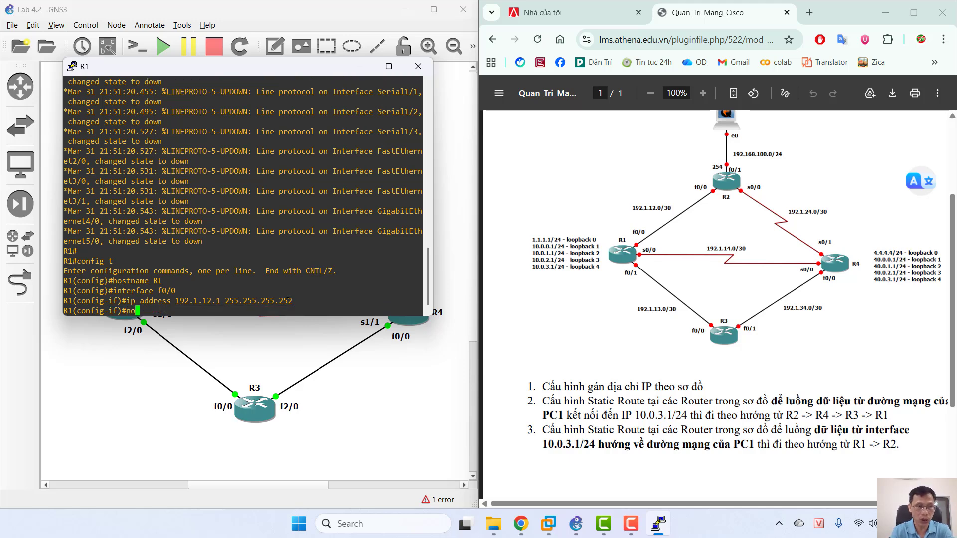
pyautogui.write('tshutdown')
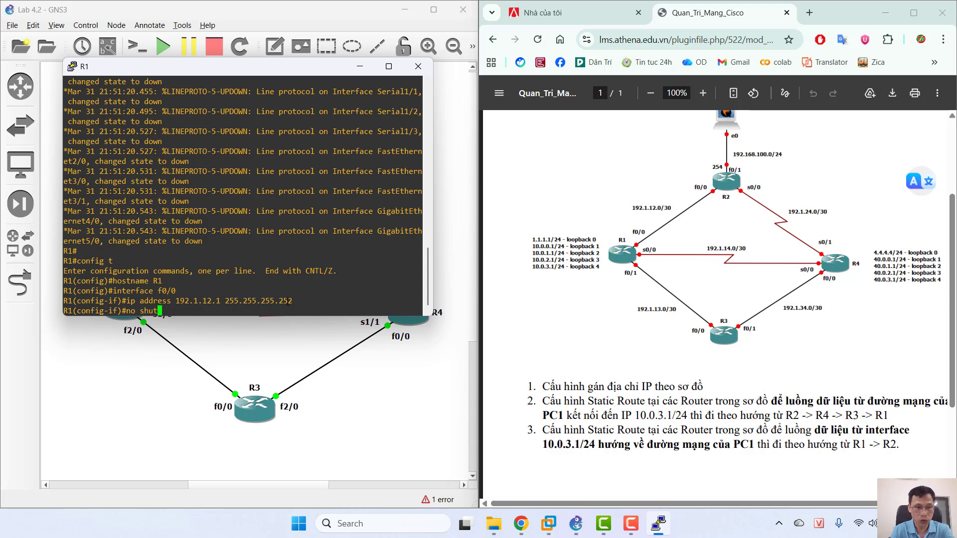
pyautogui.press('Return')
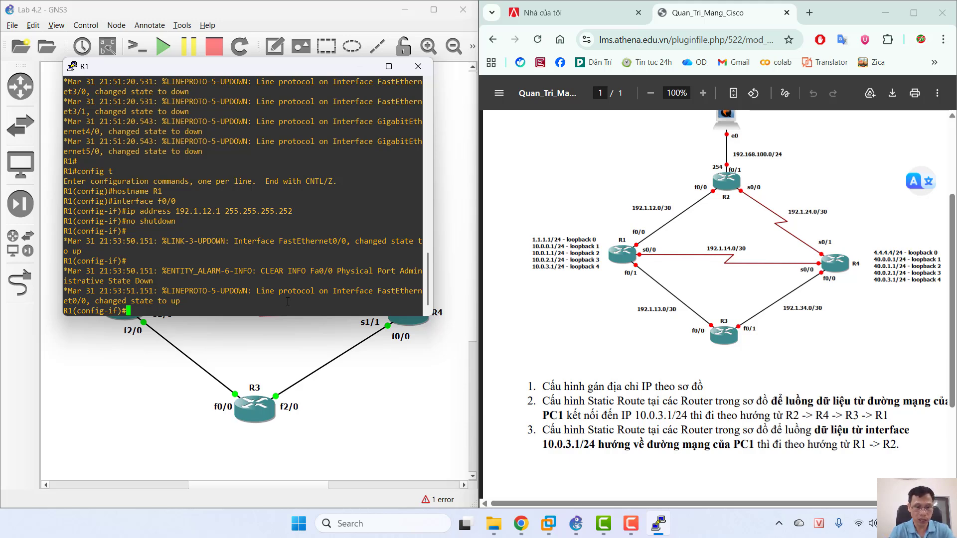
pyautogui.write('exit')
pyautogui.press('Return')
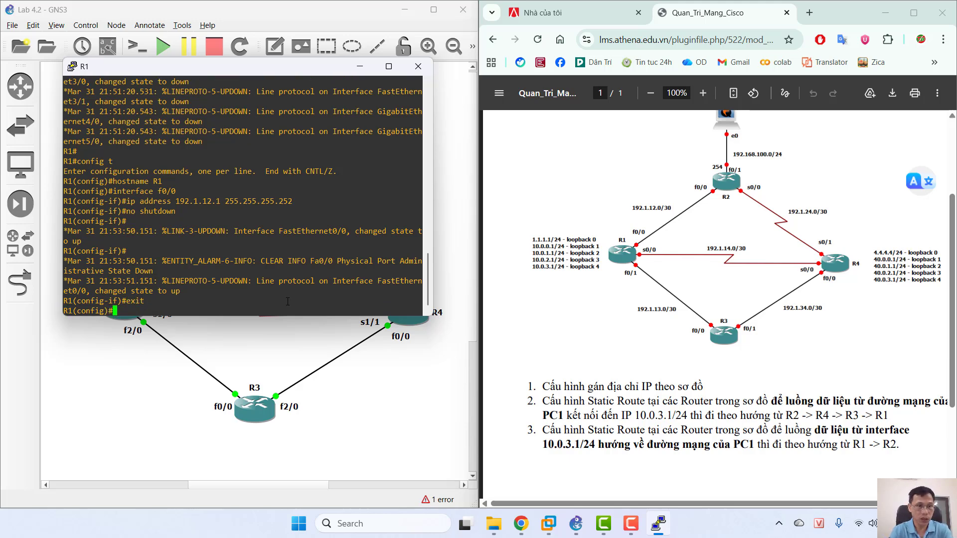
# Step: Try to enter configuration mode for interface s0/0 on R1, as labelled in the lab diagram
pyautogui.write('interf')
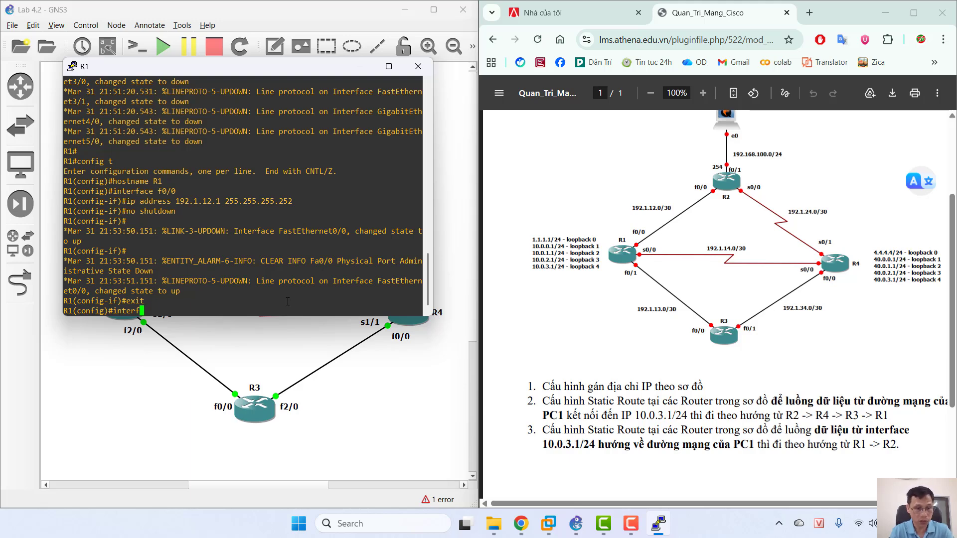
pyautogui.write('ace ')
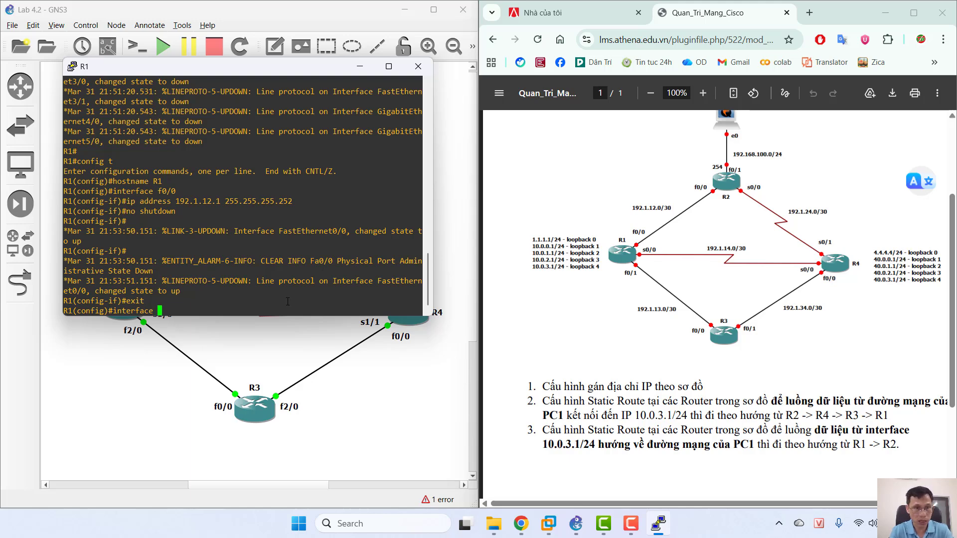
pyautogui.write('s0/0')
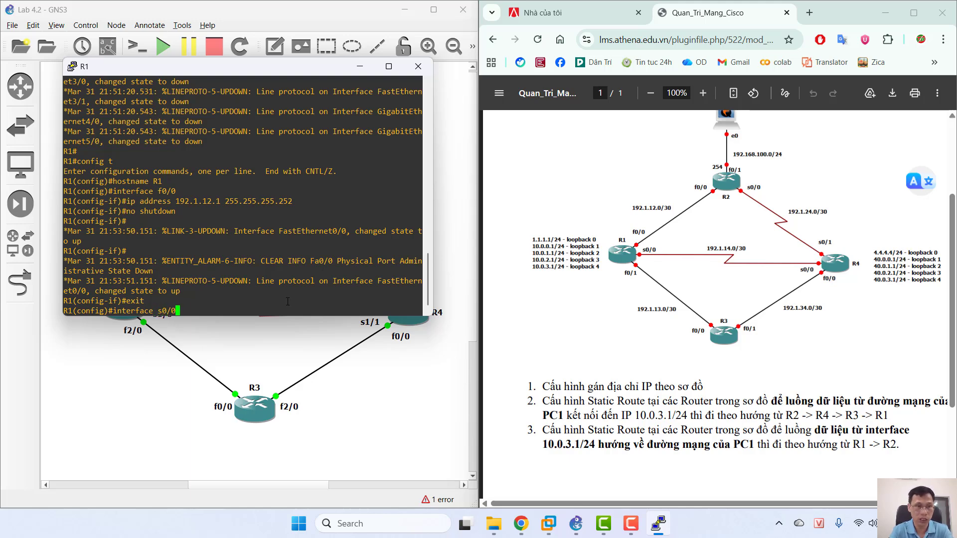
pyautogui.press('Return')
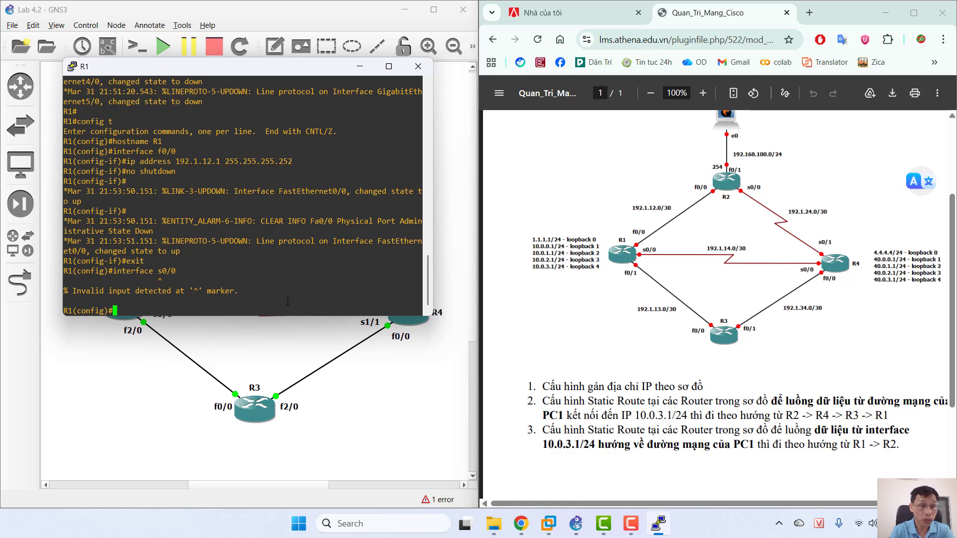
pyautogui.write('in')
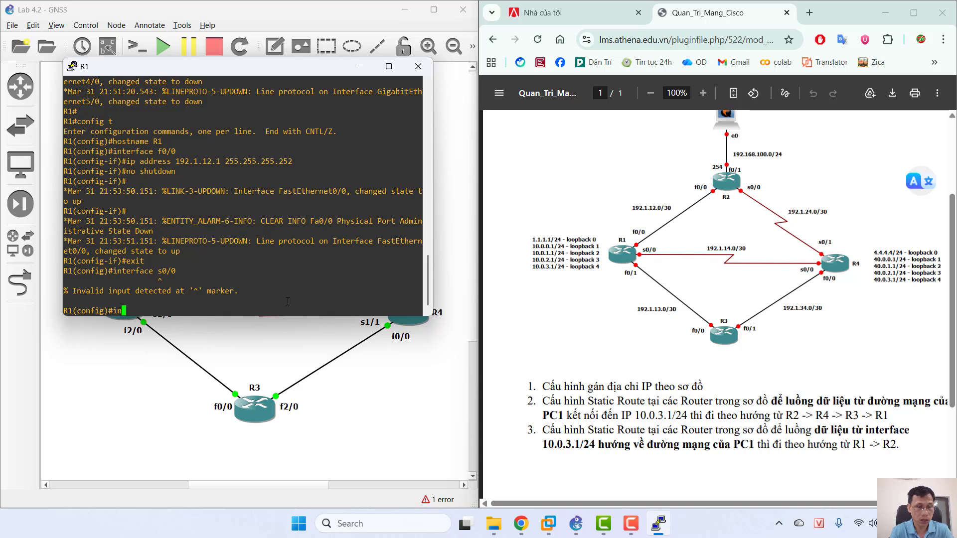
pyautogui.write('terface')
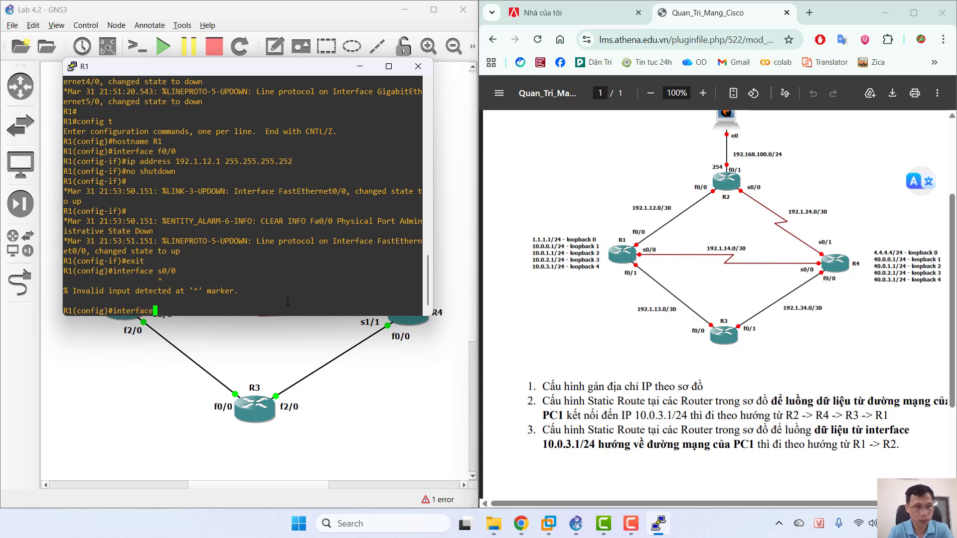
pyautogui.write(' s/')
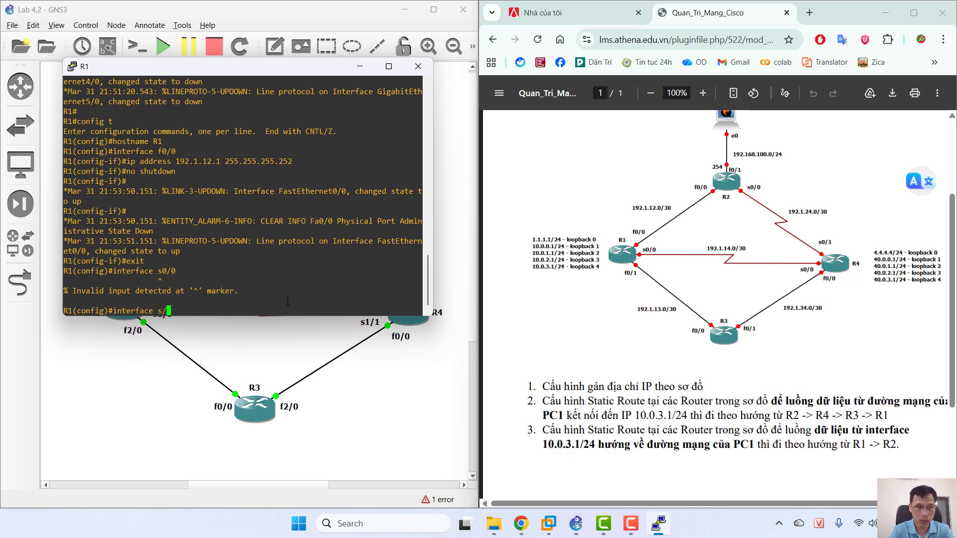
pyautogui.press('BackSpace')
pyautogui.write('0/0')
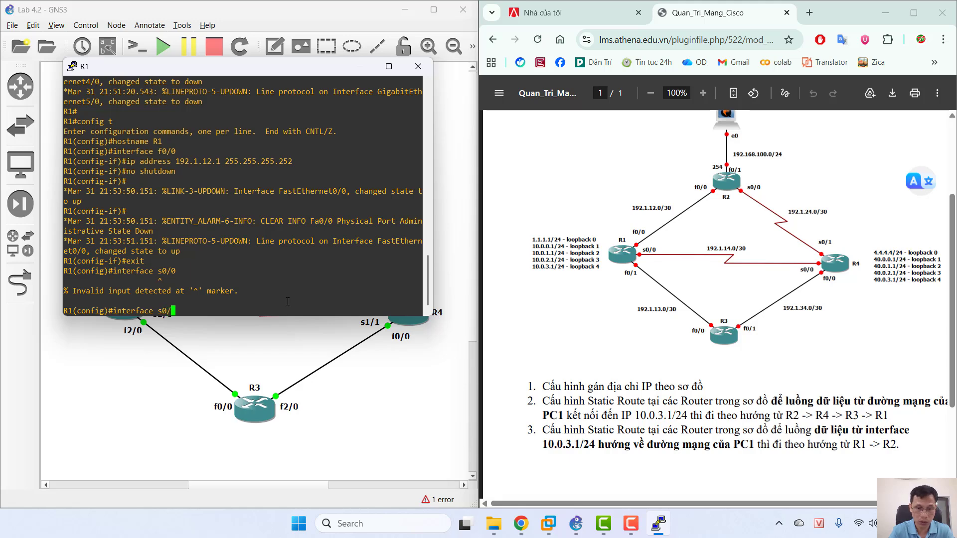
pyautogui.press('Return')
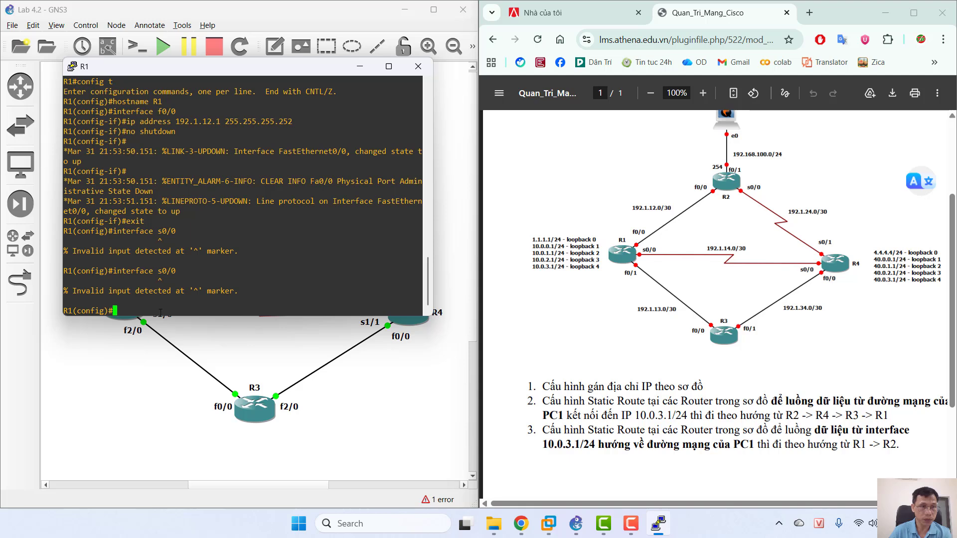
# Step: Move R1's console clear of the topology's port labels and enter configuration mode for interface s1/0
pyautogui.moveTo(215, 66); pyautogui.dragTo(208, 51)
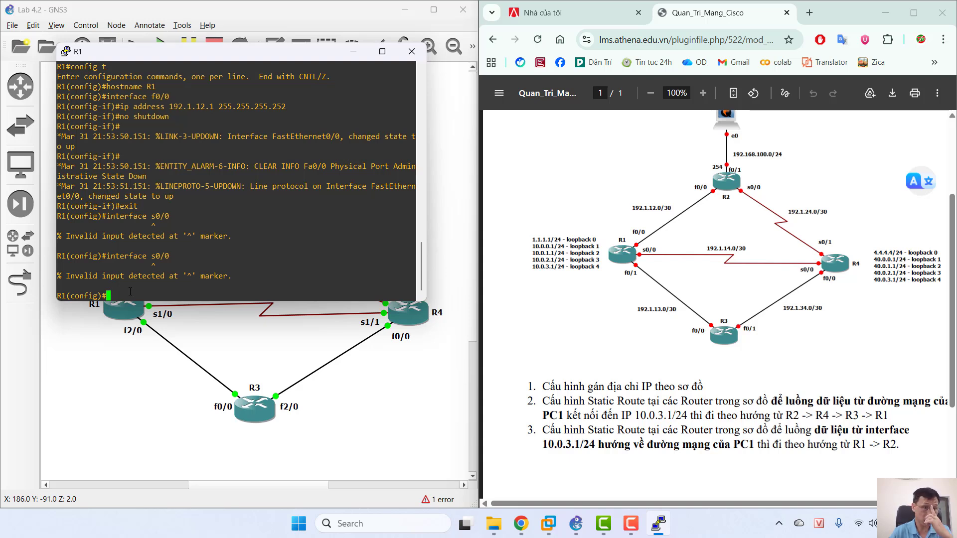
pyautogui.write('interface')
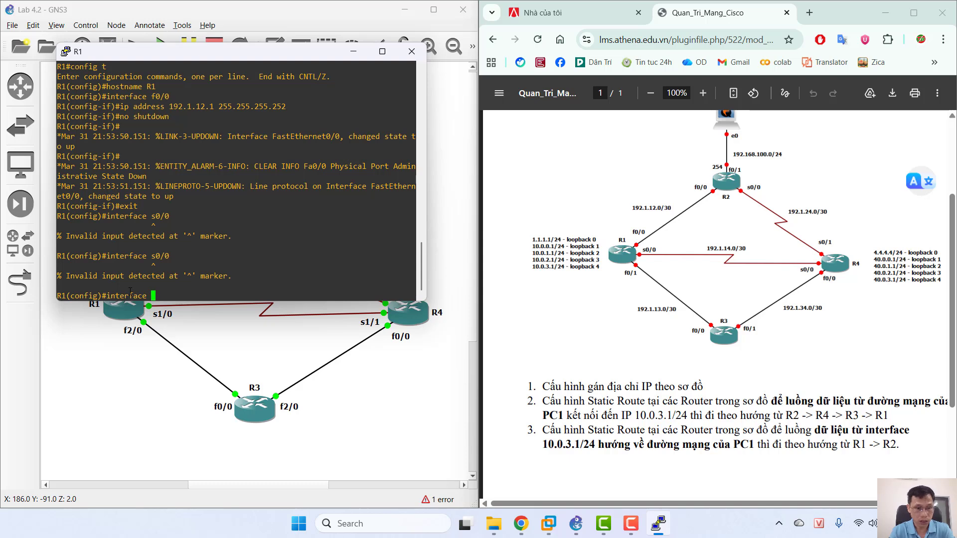
pyautogui.write(' s')
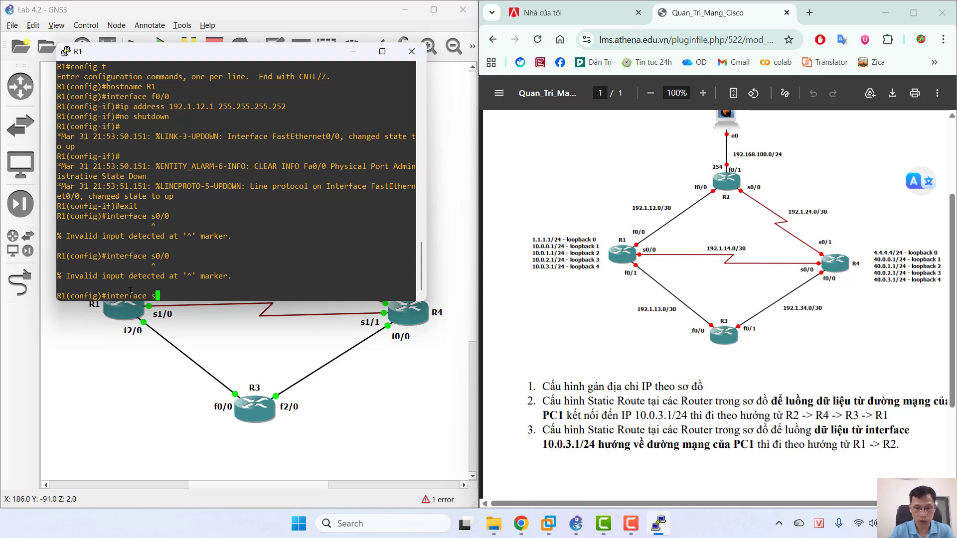
pyautogui.write('1/0')
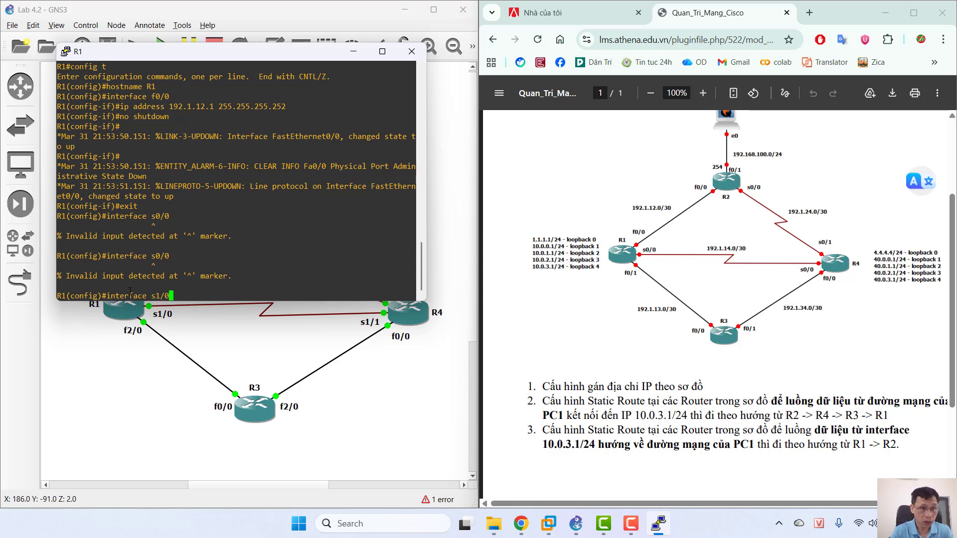
pyautogui.press('Return')
# Step: Assign IP address 192.1.14.1 with subnet mask 255.255.255.252 to R1's s1/0 interface
pyautogui.write('ip add')
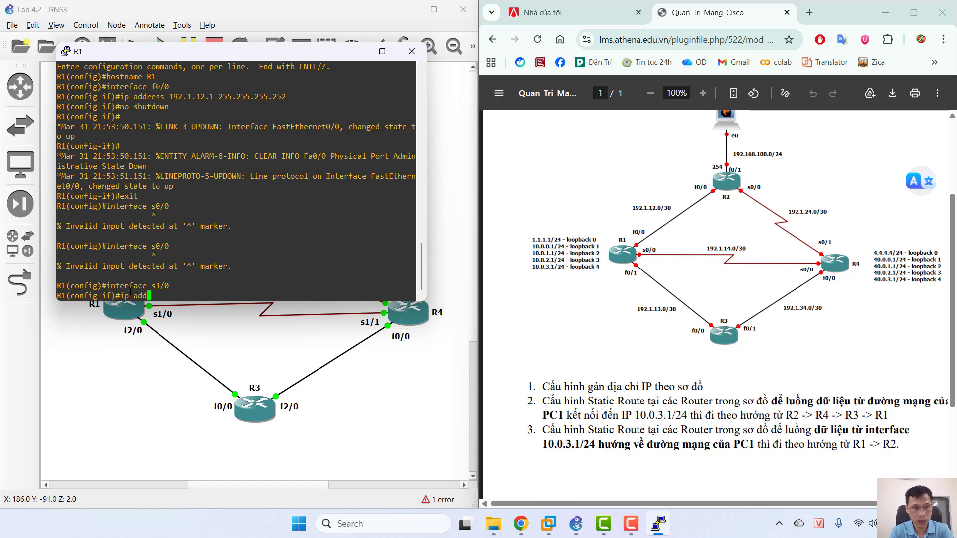
pyautogui.write('ress')
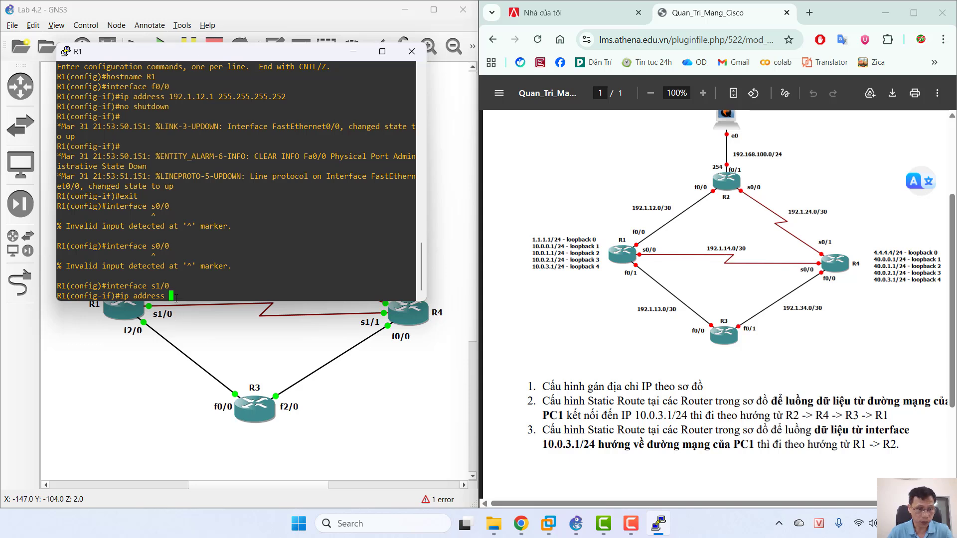
pyautogui.write('192.')
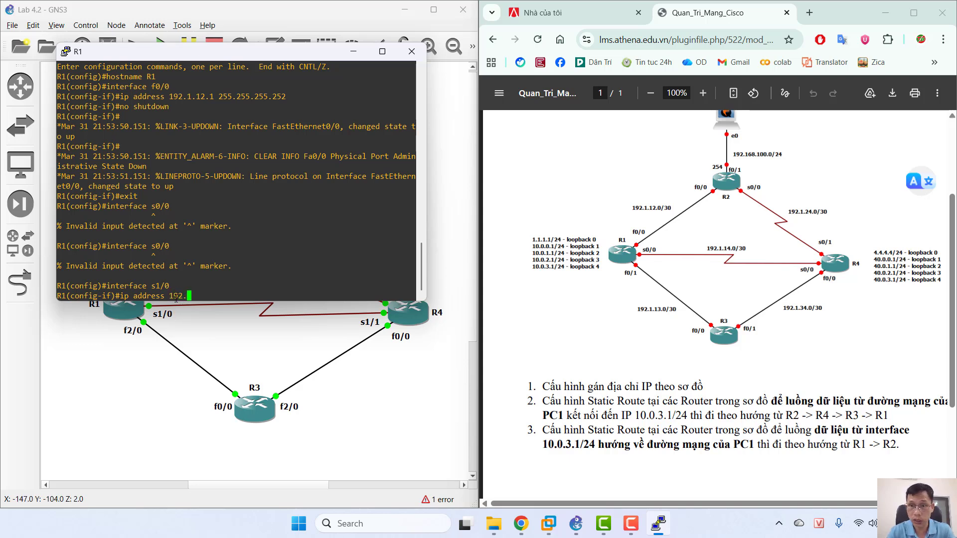
pyautogui.write('1.1')
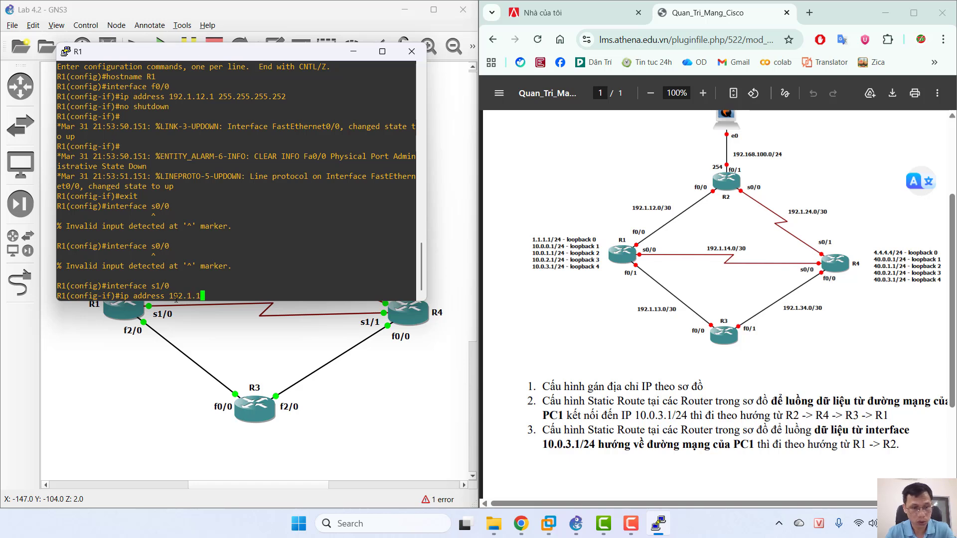
pyautogui.write('4')
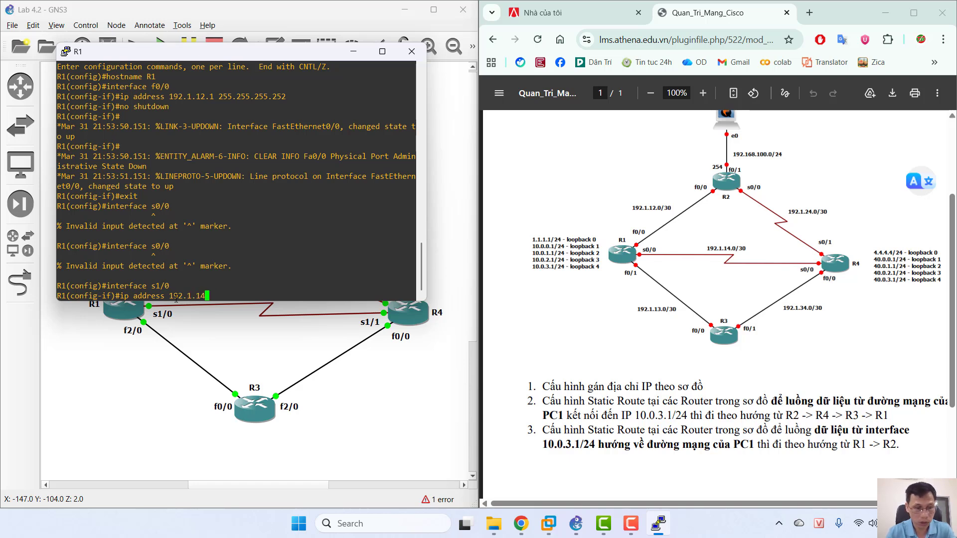
pyautogui.write('.1')
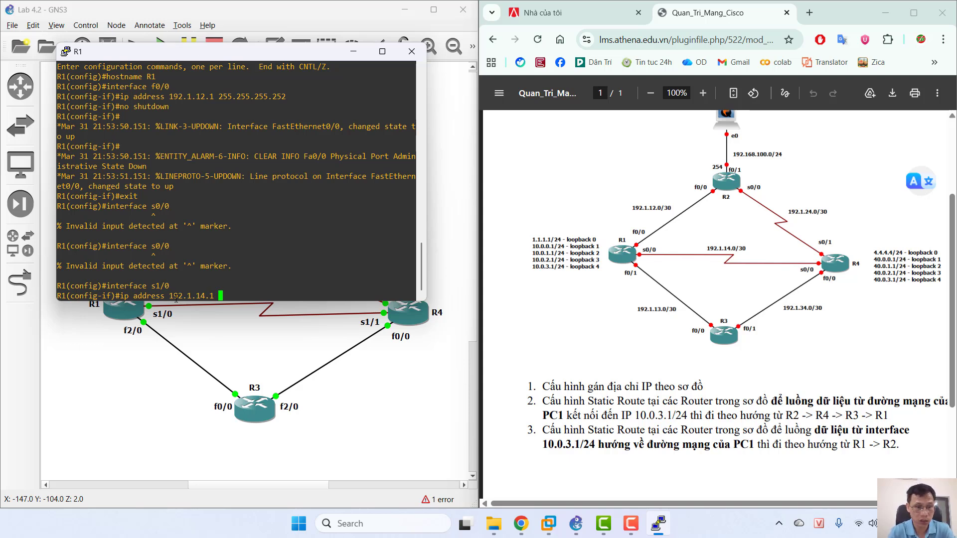
pyautogui.write('255.2')
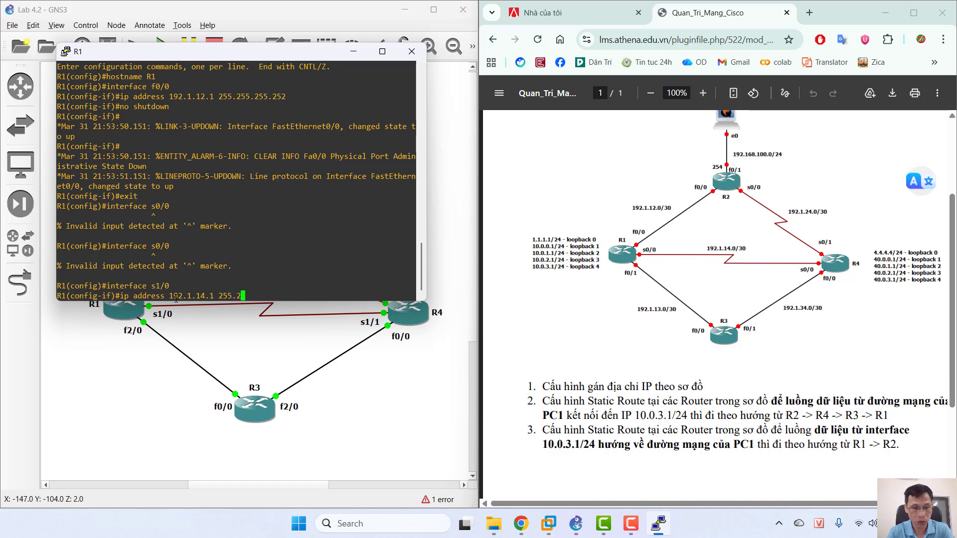
pyautogui.write('55.255.')
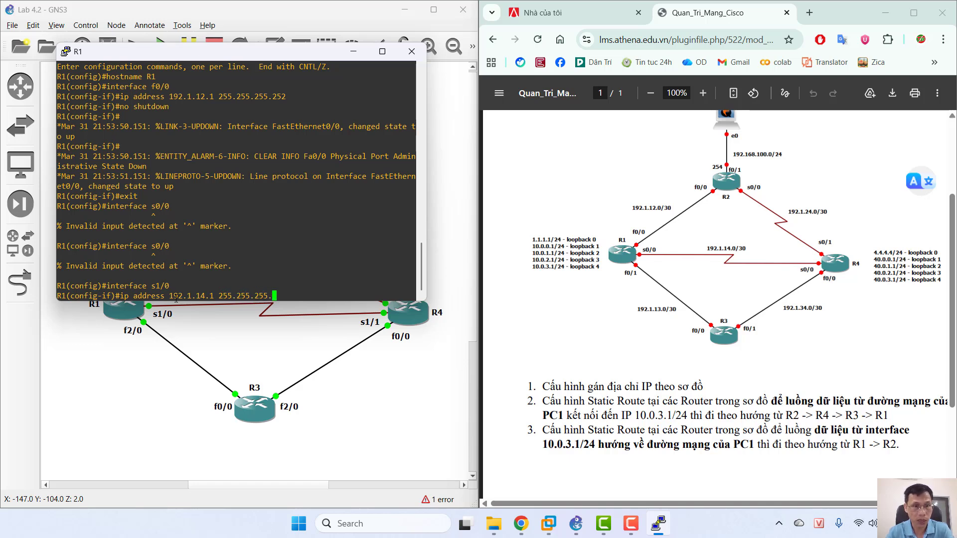
pyautogui.write('252')
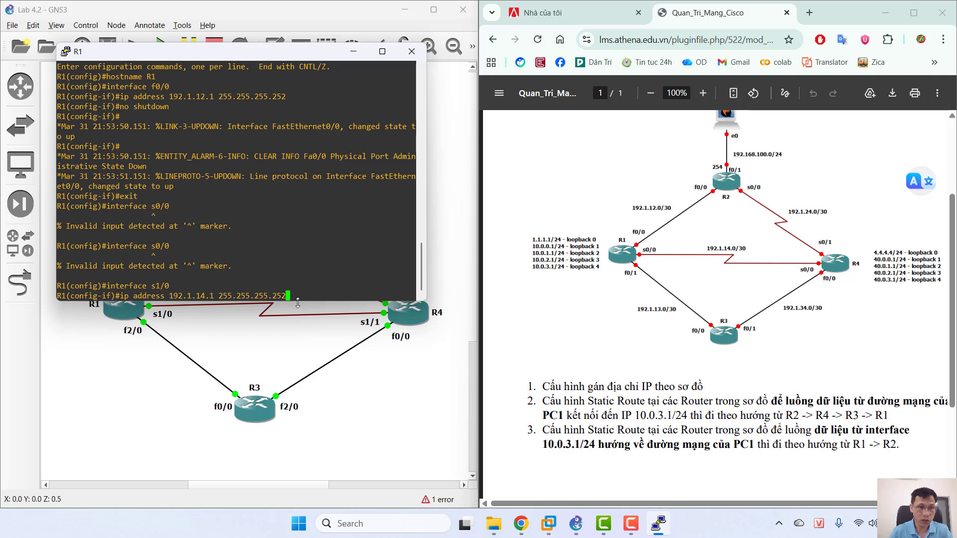
pyautogui.press('Return')
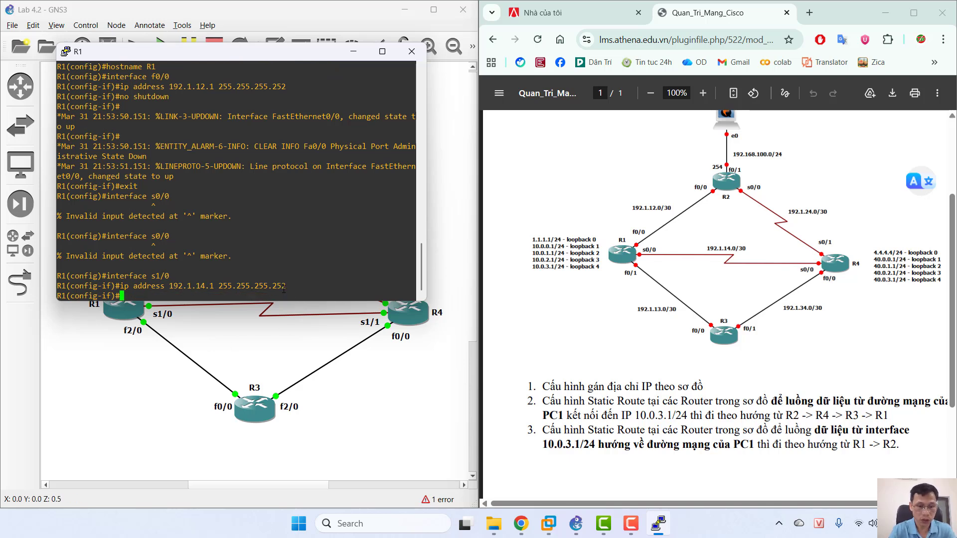
# Step: Enable R1's s1/0 interface with no shutdown and return to global configuration mode
pyautogui.write('no ')
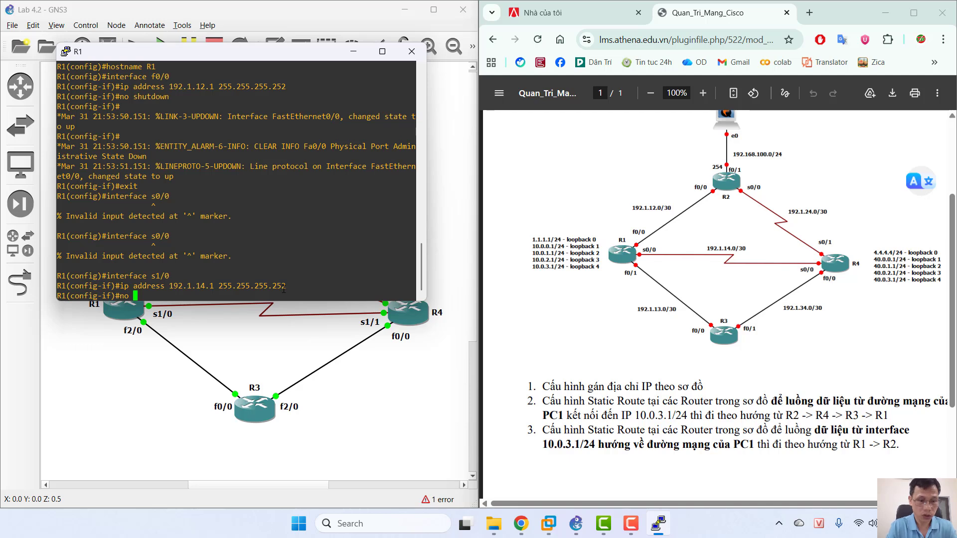
pyautogui.write('shutdown')
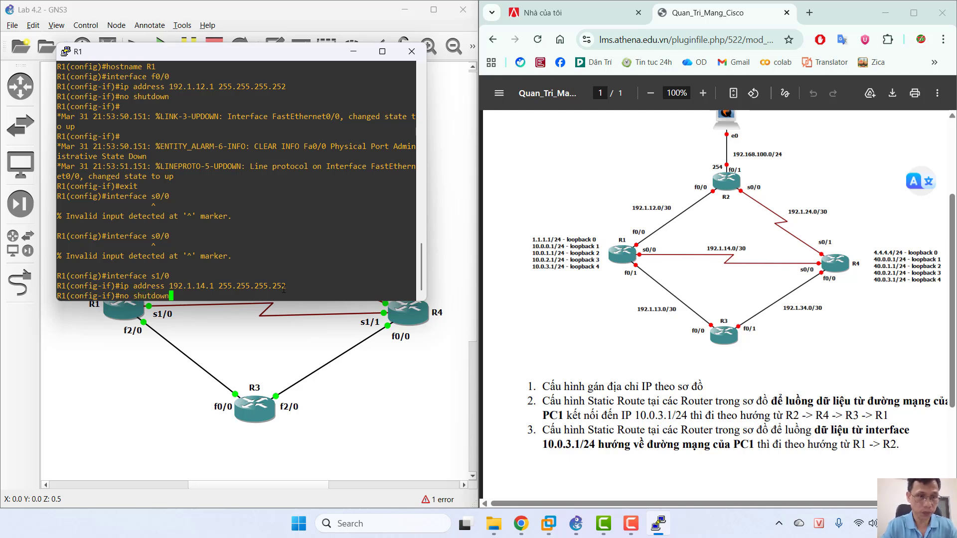
pyautogui.press('Return')
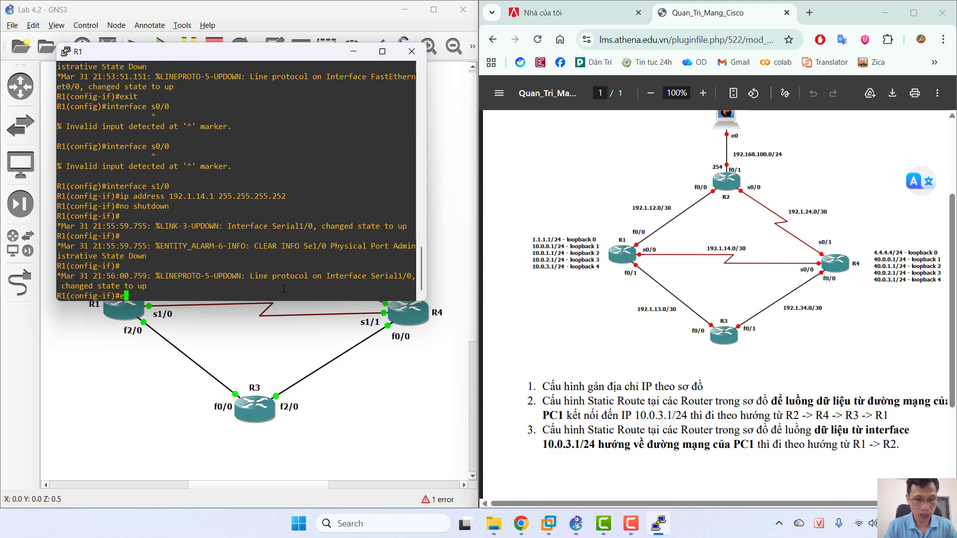
pyautogui.write('exit')
pyautogui.press('Return')
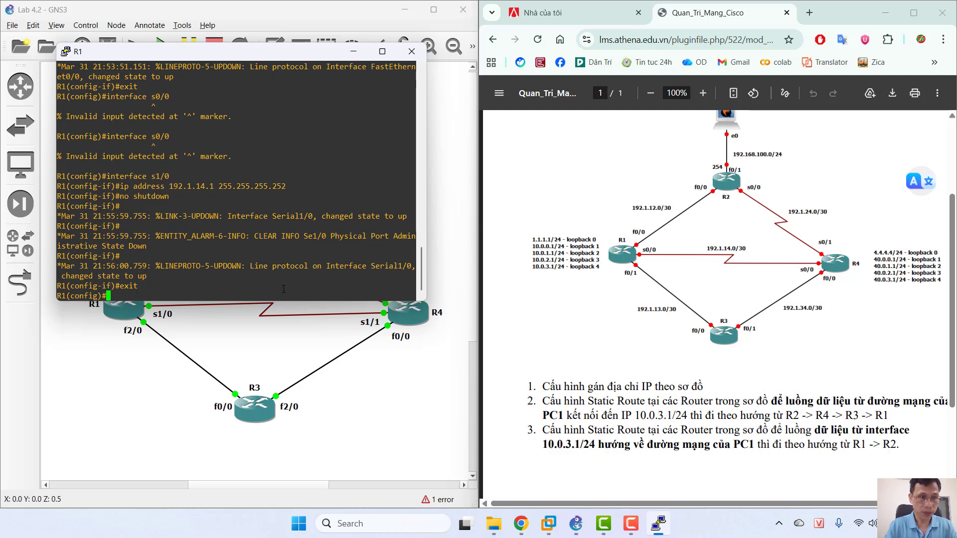
# Step: Assign IP address 192.1.13.1 with subnet mask 255.255.255.252 to R1's f2/0 interface
pyautogui.write('interface')
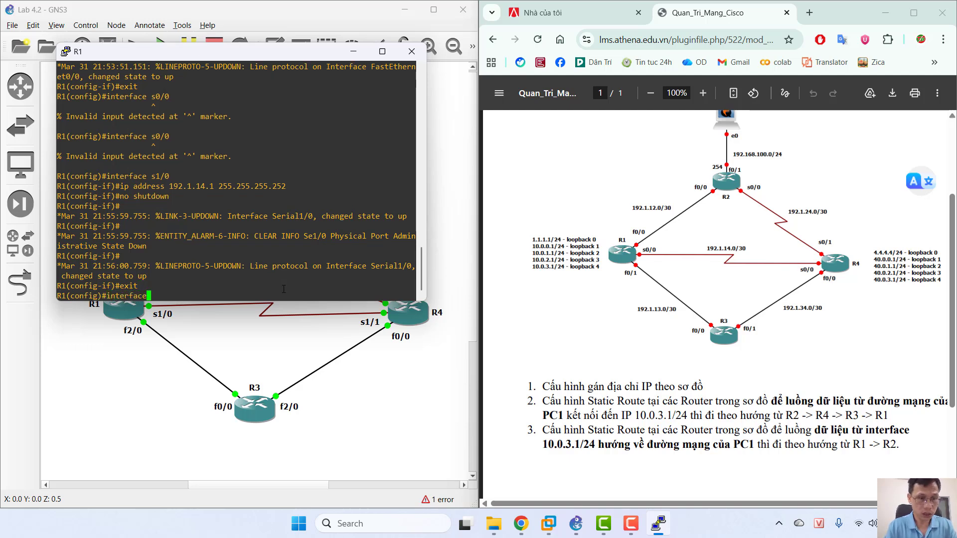
pyautogui.write(' f')
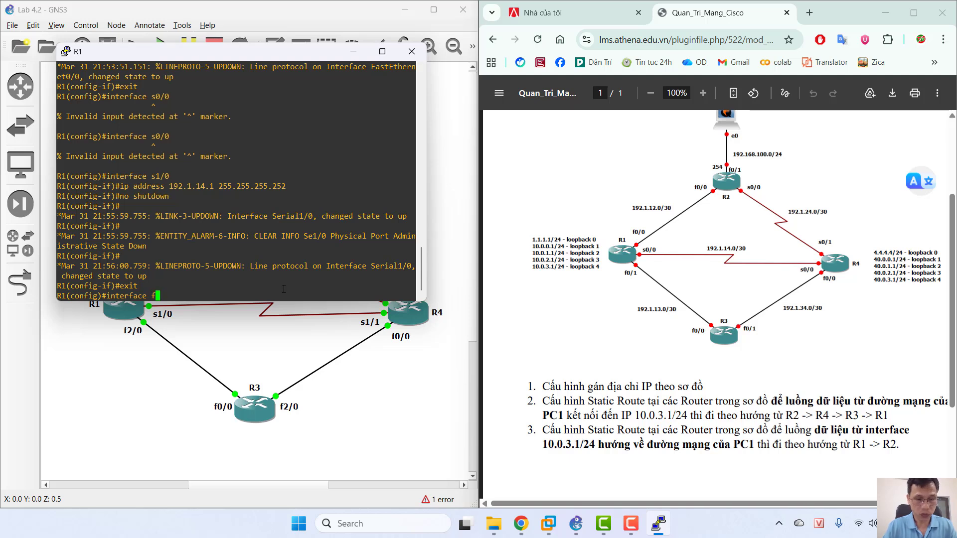
pyautogui.write('2/0')
pyautogui.press('Return')
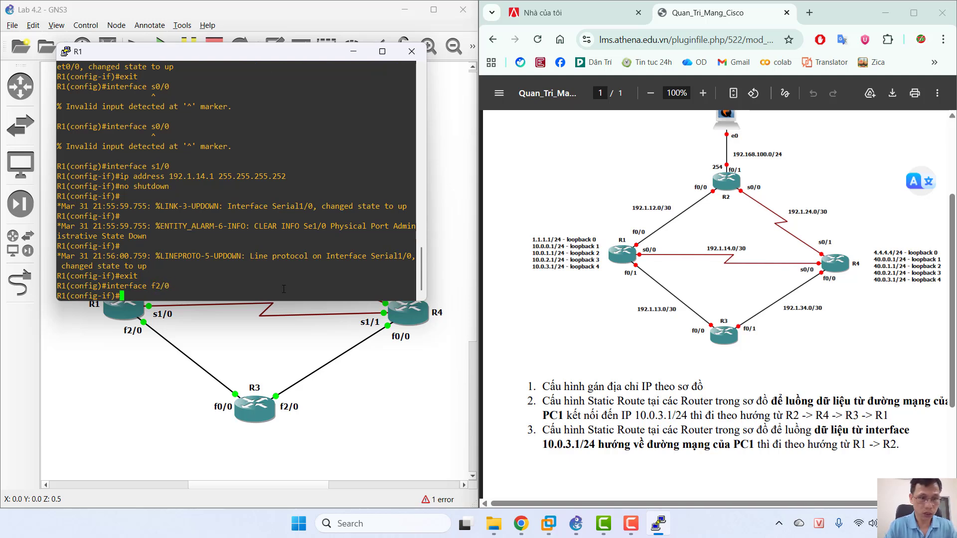
pyautogui.write('ip ad')
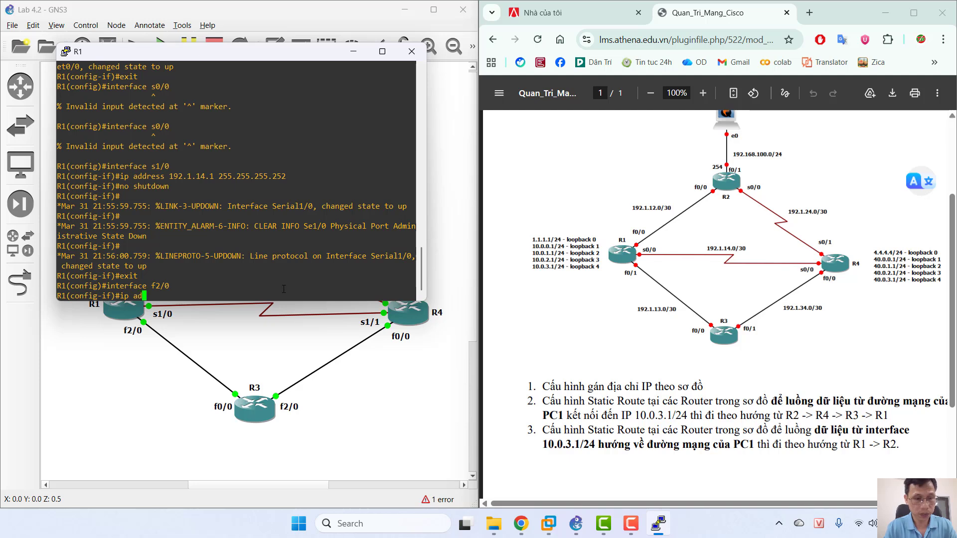
pyautogui.write('dress ')
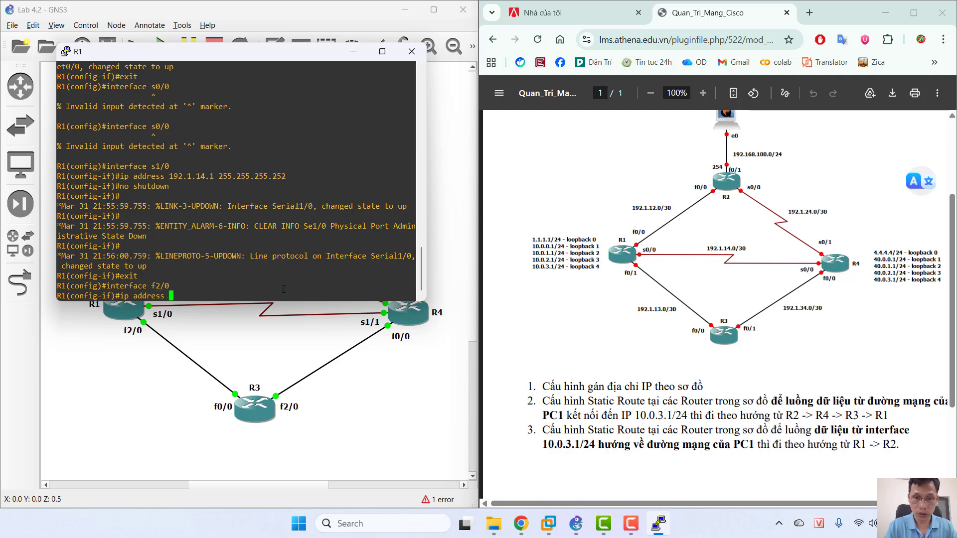
pyautogui.write('192.1.13')
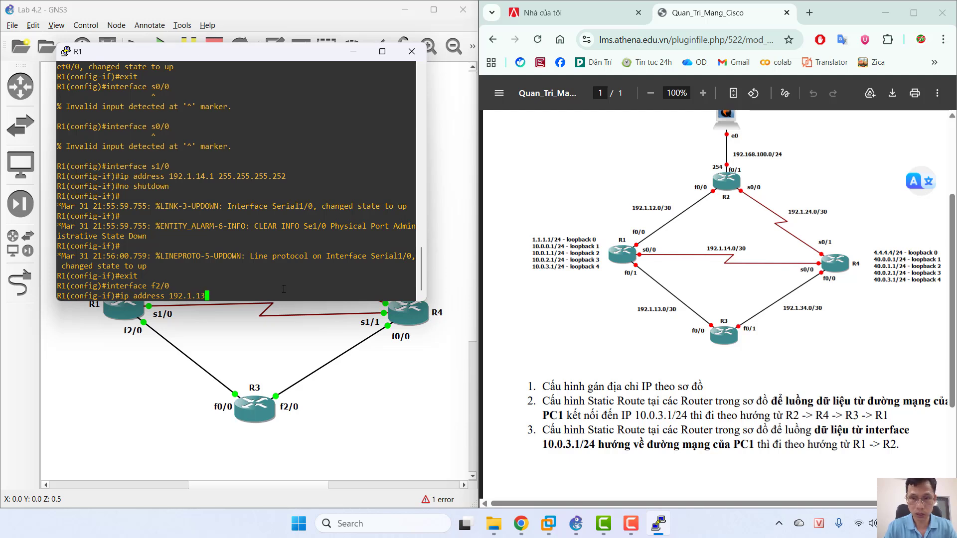
pyautogui.write('.1 ')
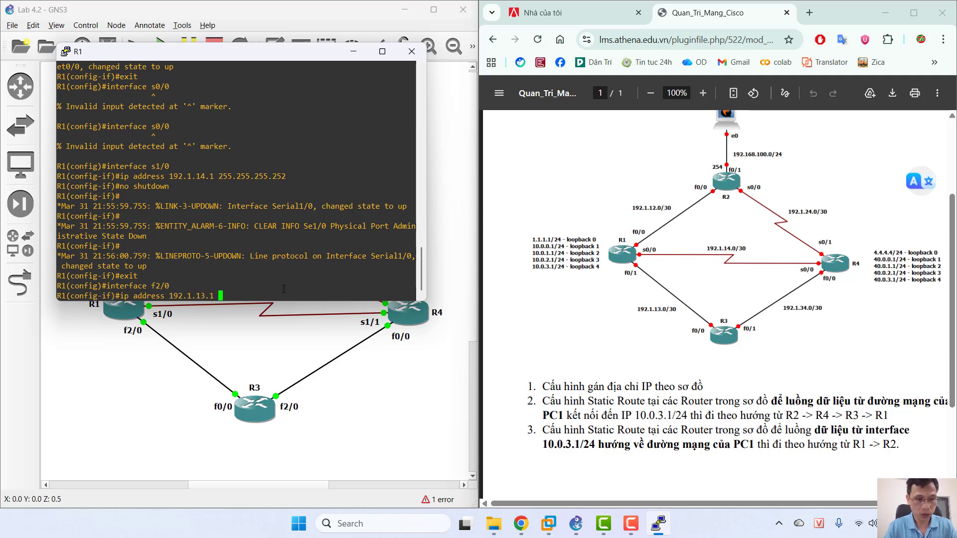
pyautogui.write('255.255')
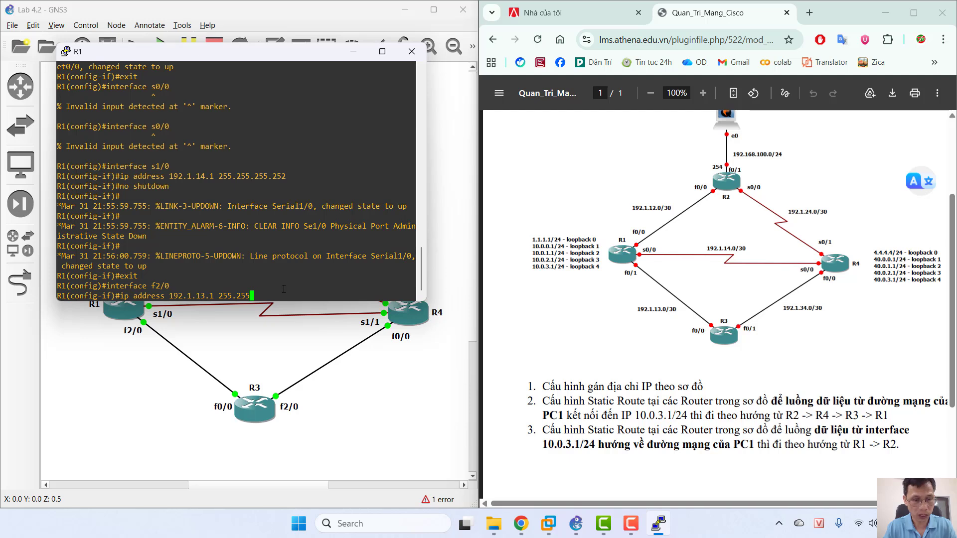
pyautogui.write('.255.252')
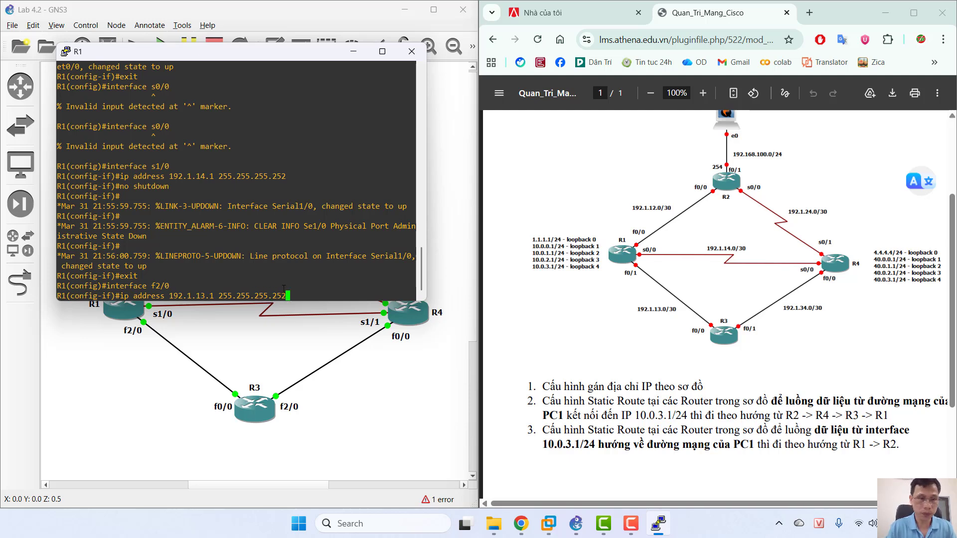
pyautogui.press('Return')
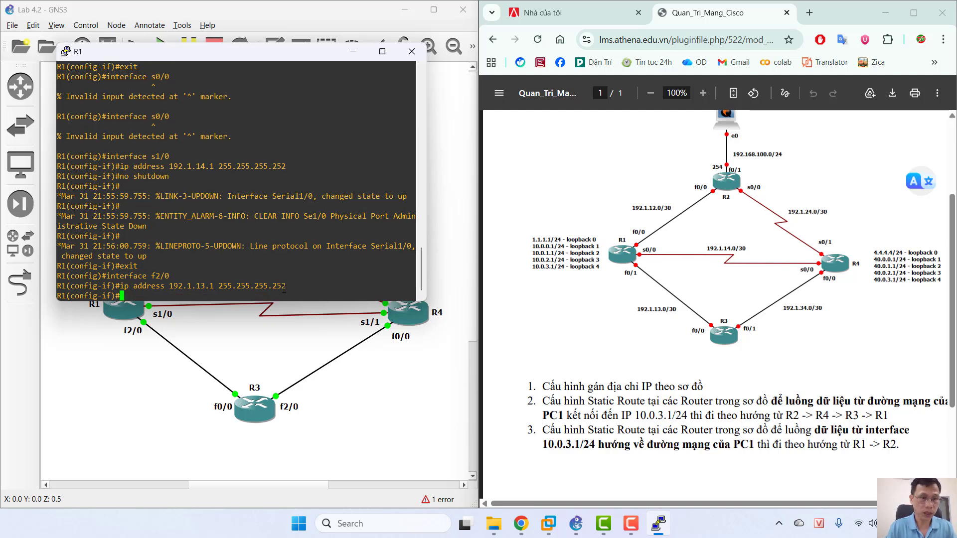
# Step: Enable R1's f2/0 interface with no shutdown and return to global configuration mode
pyautogui.write('no shutdown')
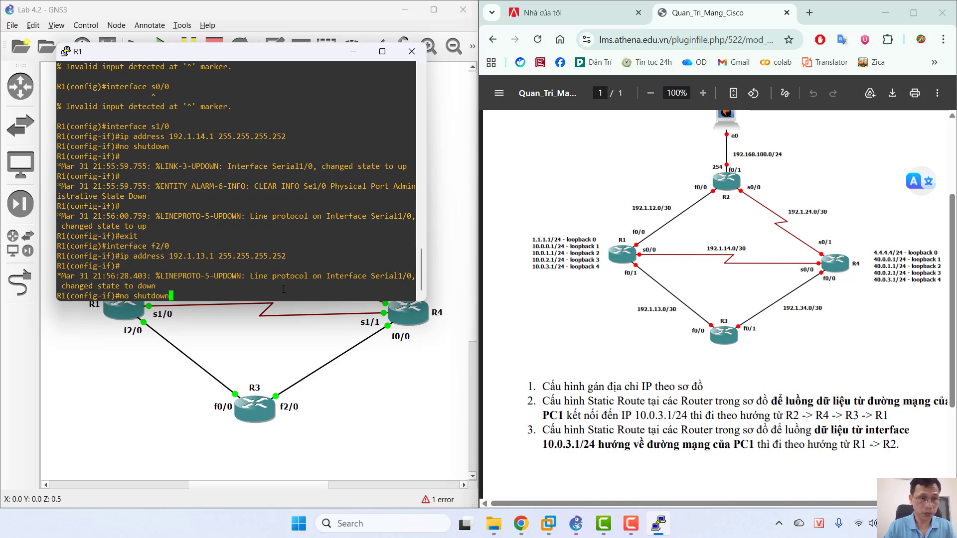
pyautogui.press('Return')
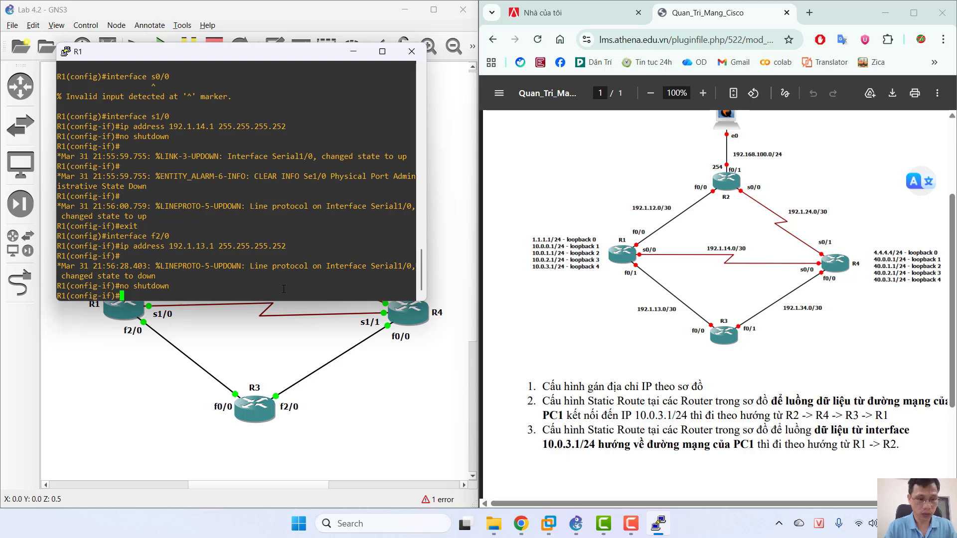
pyautogui.write('exit')
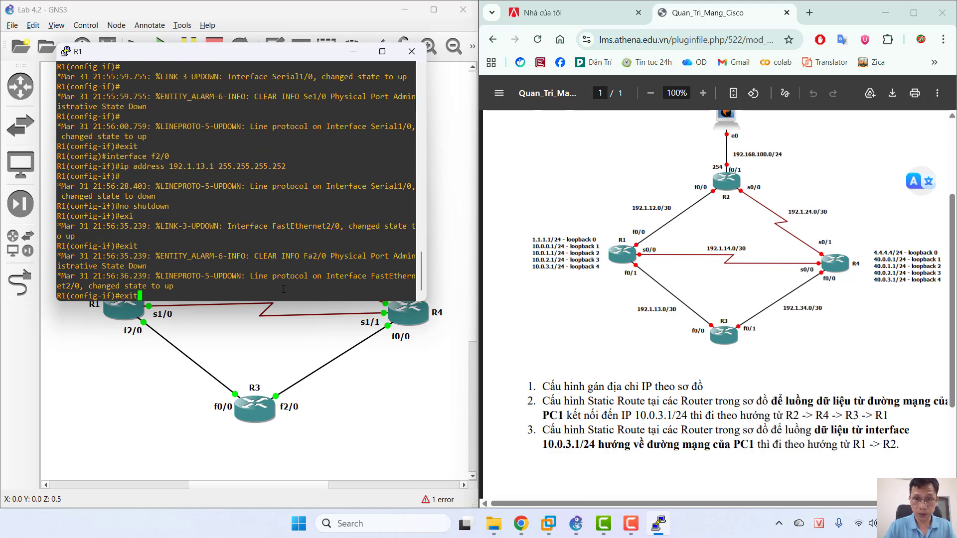
pyautogui.press('Return')
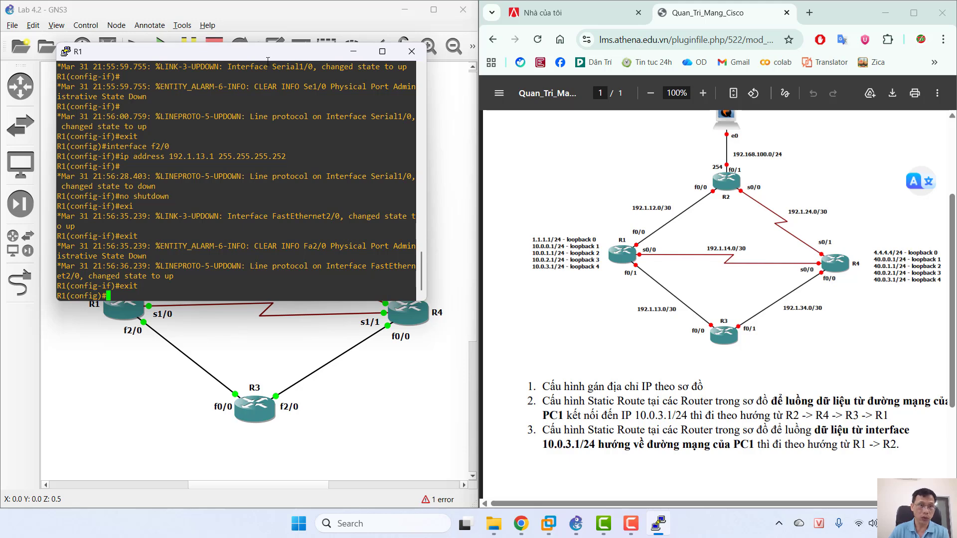
# Step: Move R1's console off the topology, open a console to router R2 and minimize R1's console
pyautogui.moveTo(267, 52); pyautogui.dragTo(592, 67)
pyautogui.rightClick(260, 243)
pyautogui.rightClick(263, 243)
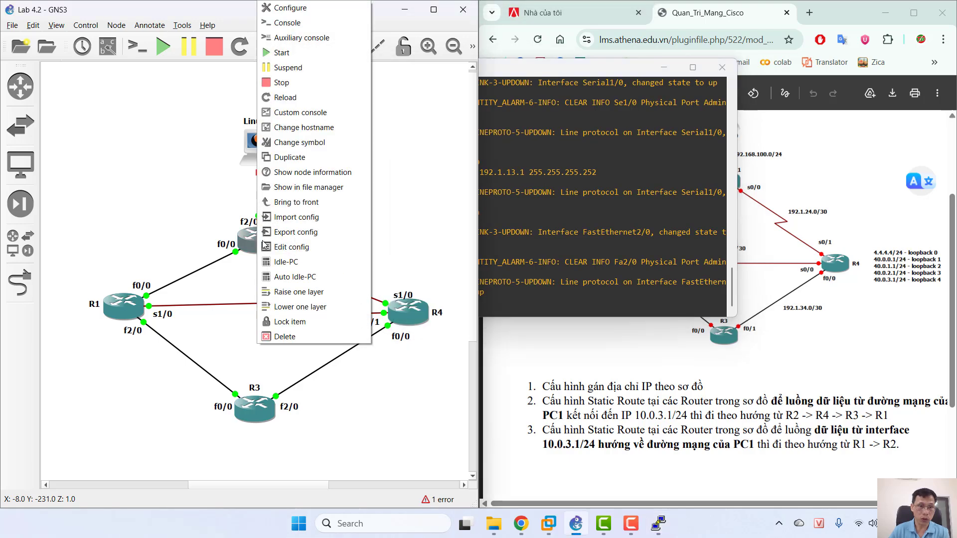
pyautogui.click(281, 23)
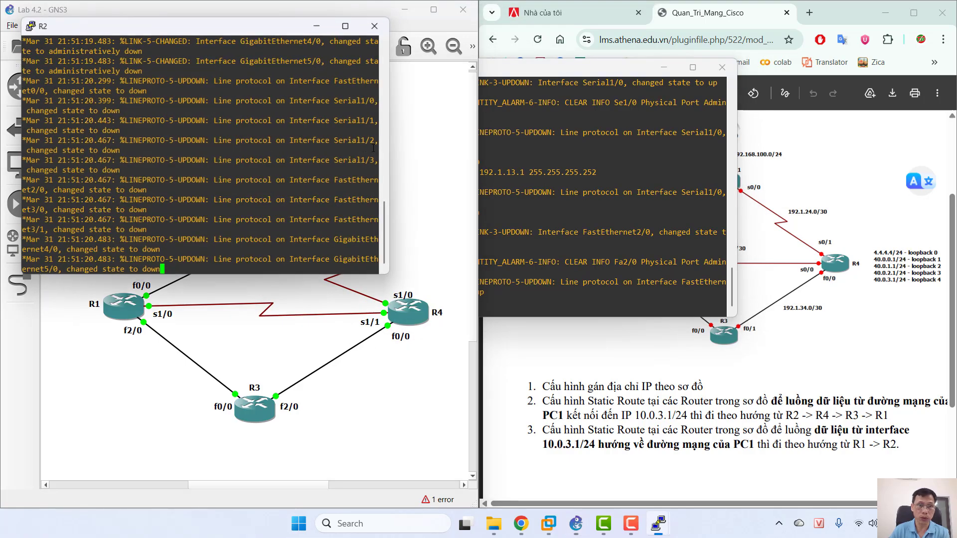
pyautogui.click(662, 70)
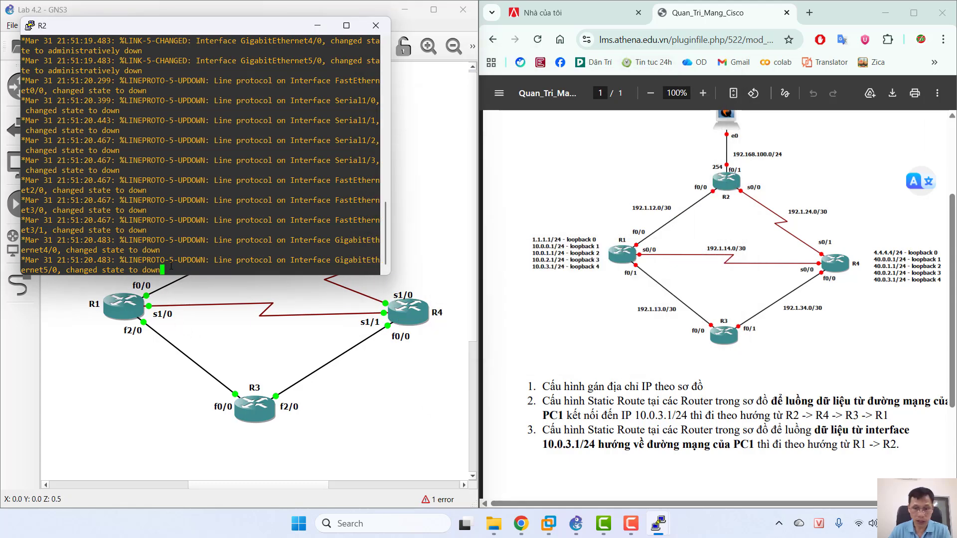
# Step: Enter global configuration mode on R2 and set its hostname to R2
pyautogui.press('Return')
pyautogui.press('Return')
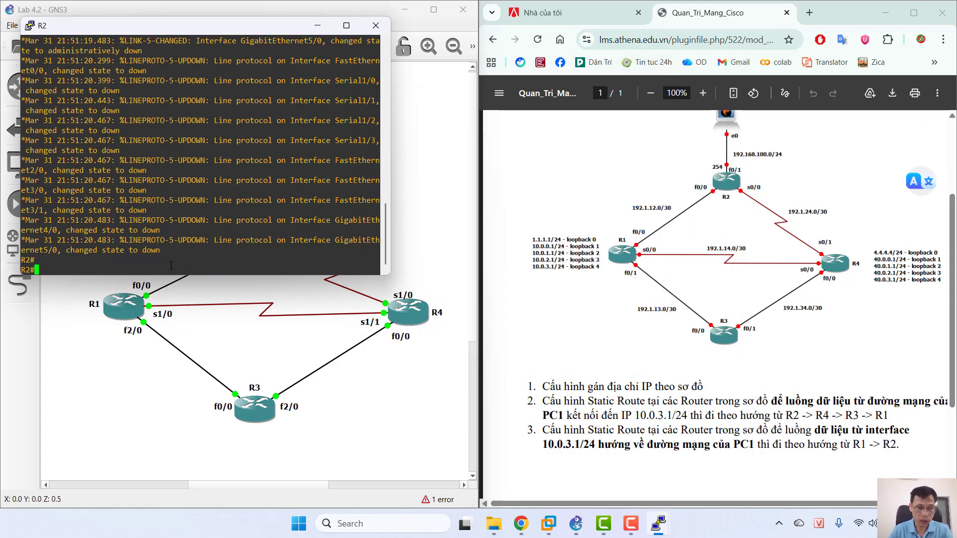
pyautogui.write('config')
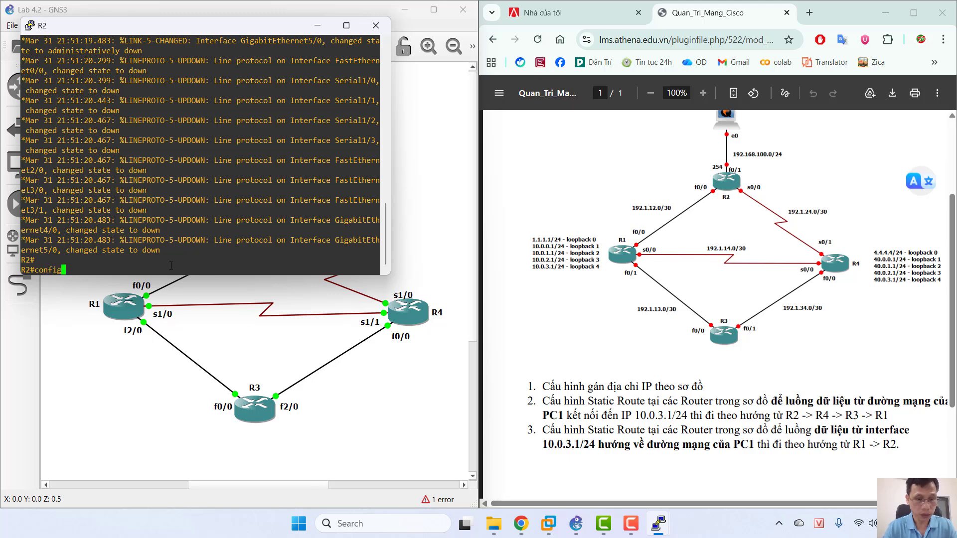
pyautogui.write(' t')
pyautogui.press('Return')
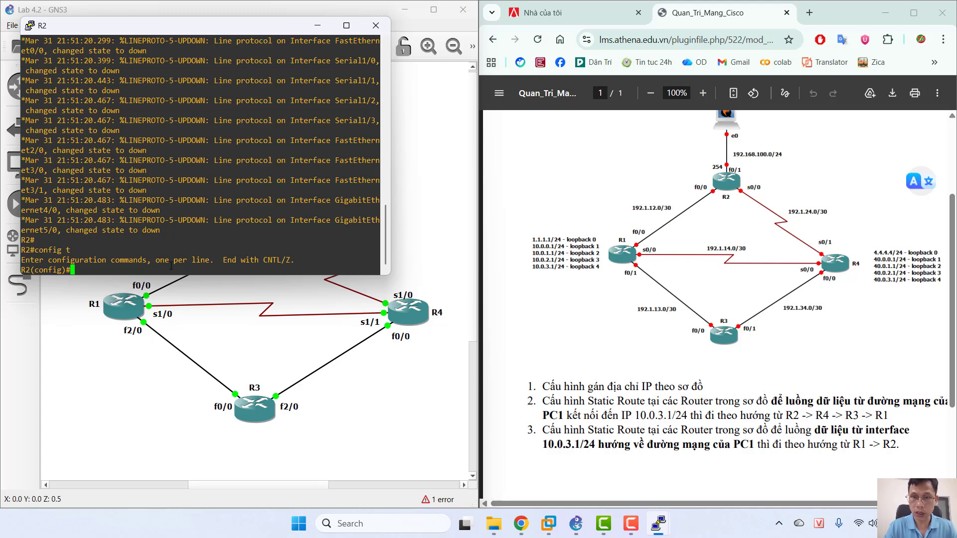
pyautogui.write('ho')
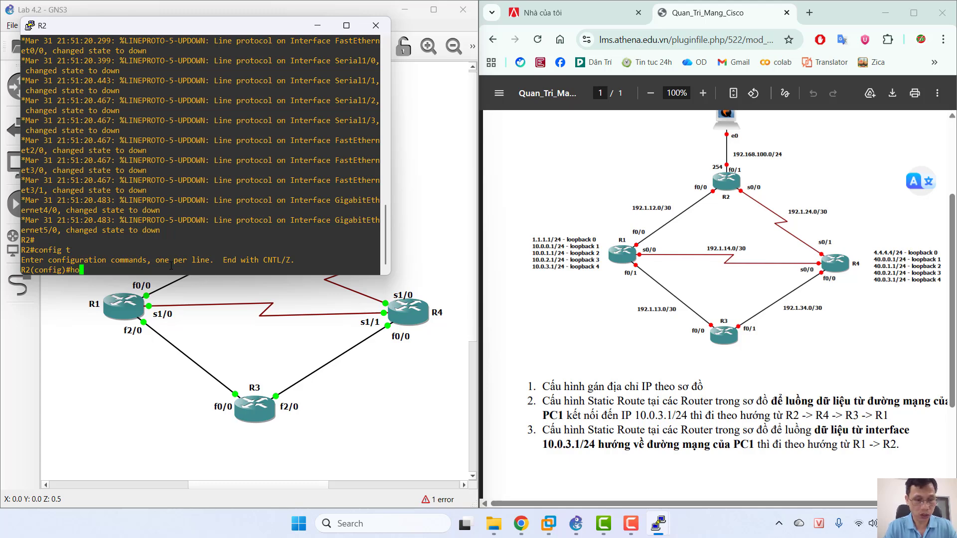
pyautogui.write('stname R2')
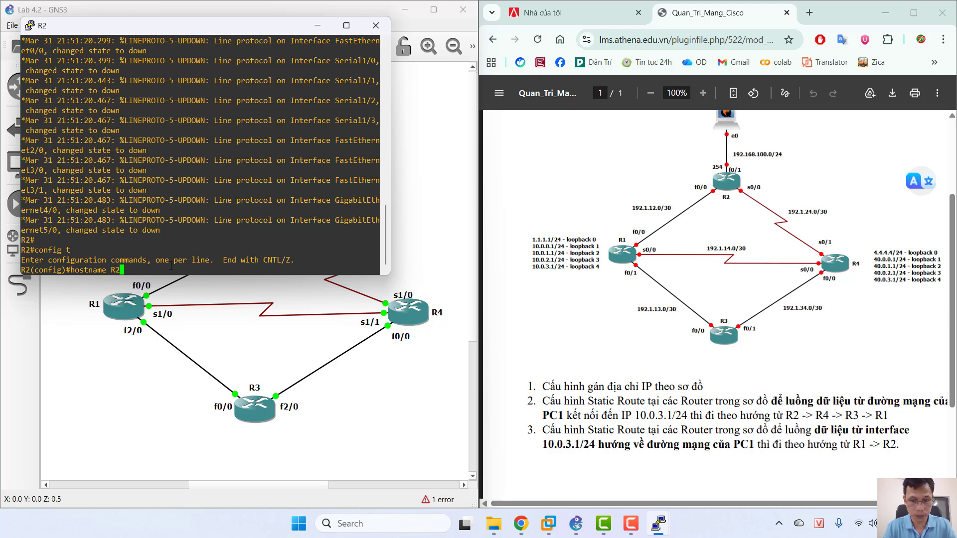
pyautogui.press('Return')
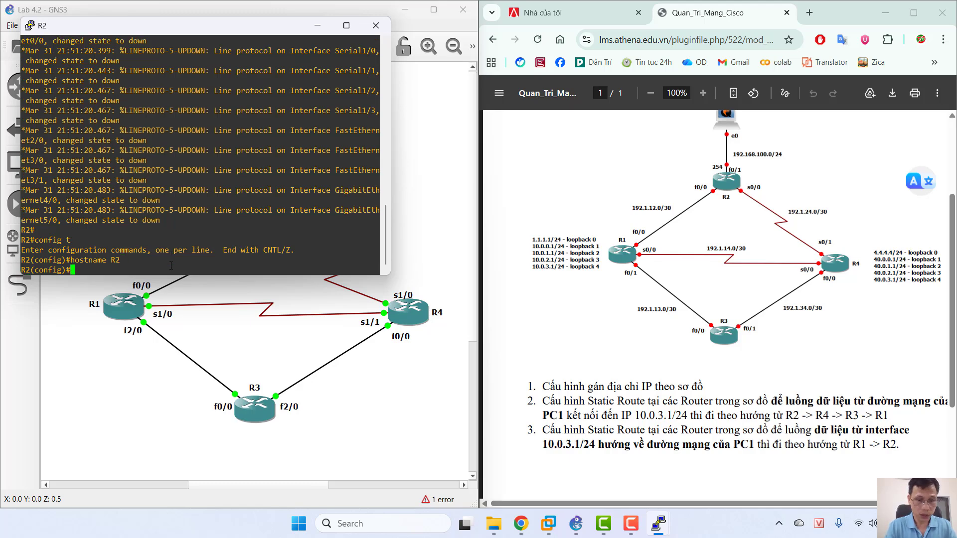
# Step: Move R2's console clear of R2's port labels in the topology and enter configuration mode for interface f0/0
pyautogui.write('interfac')
pyautogui.write('e')
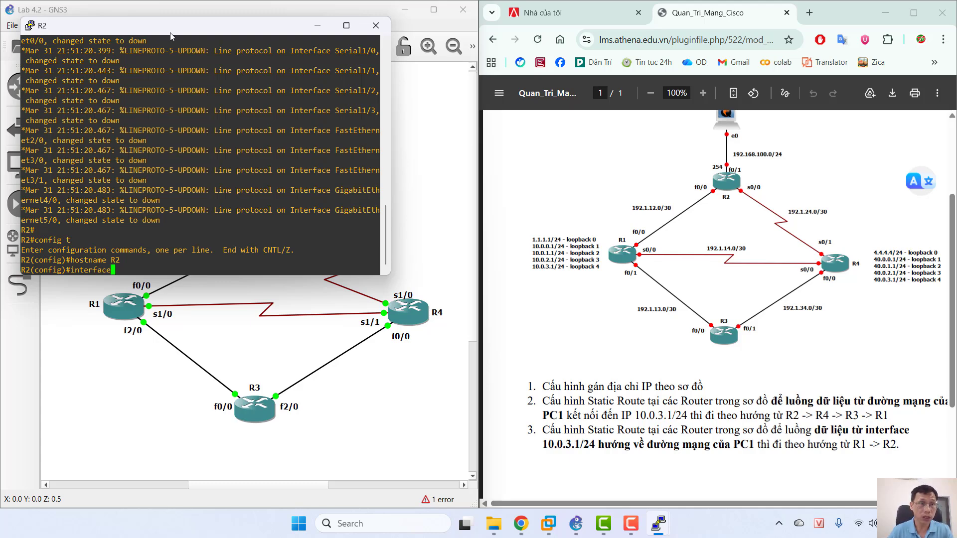
pyautogui.moveTo(170, 32); pyautogui.dragTo(473, 106)
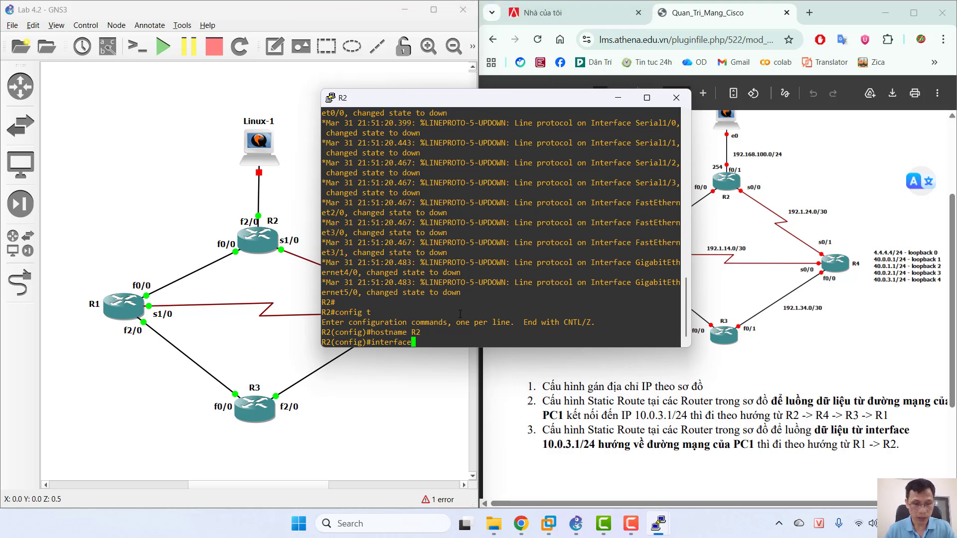
pyautogui.write('f0/0')
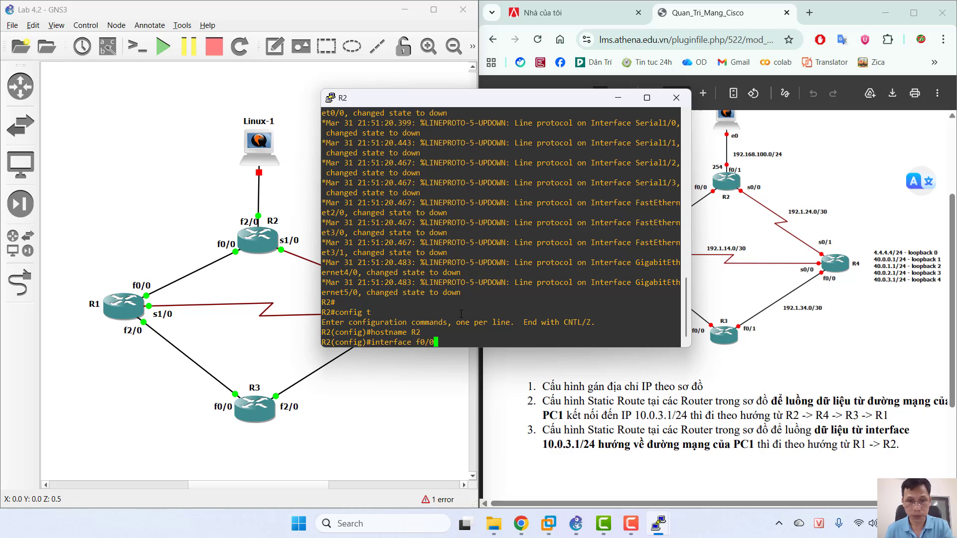
pyautogui.press('Return')
# Step: Assign IP address 192.1.12.2 with subnet mask 255.255.255.252 to R2's f0/0 interface
pyautogui.write('ip addres')
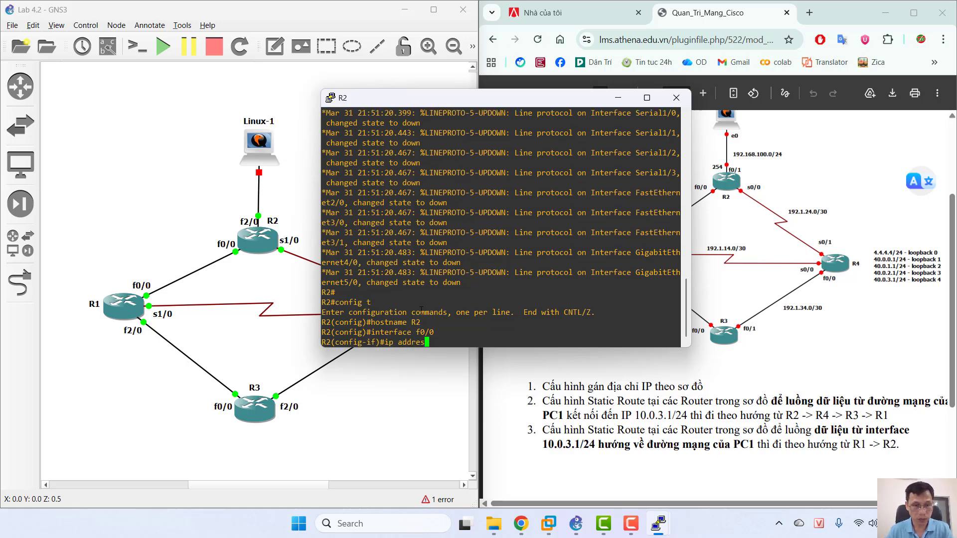
pyautogui.write('s 192')
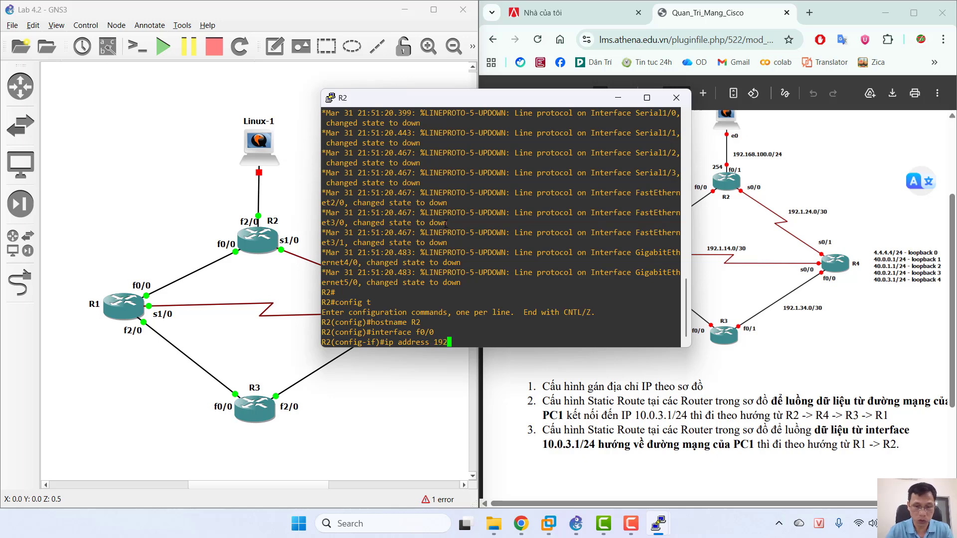
pyautogui.write('.1.12')
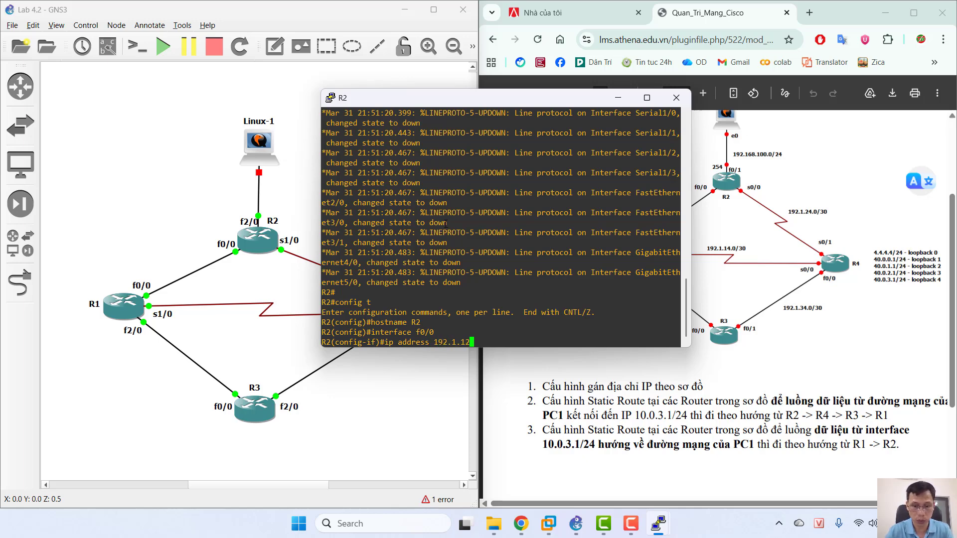
pyautogui.write('.2 ')
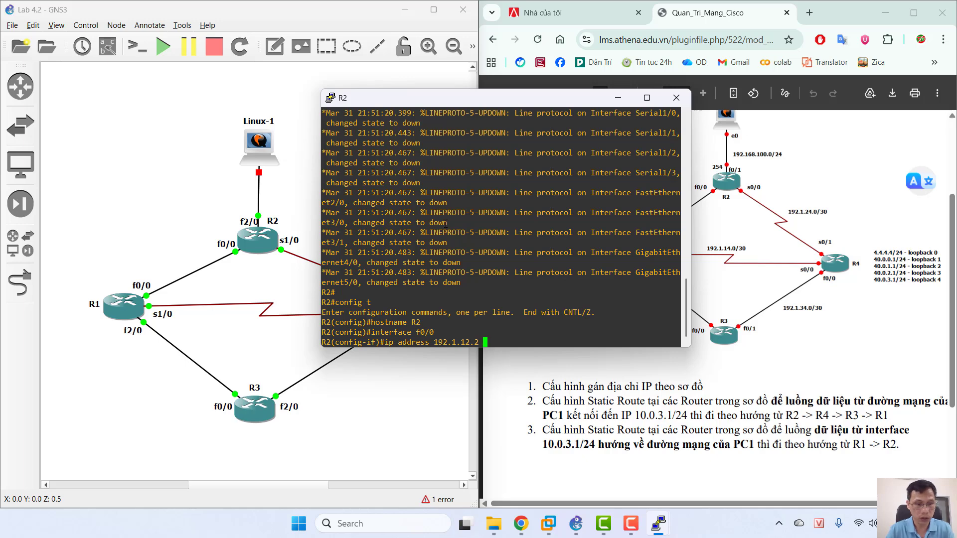
pyautogui.write('255.255')
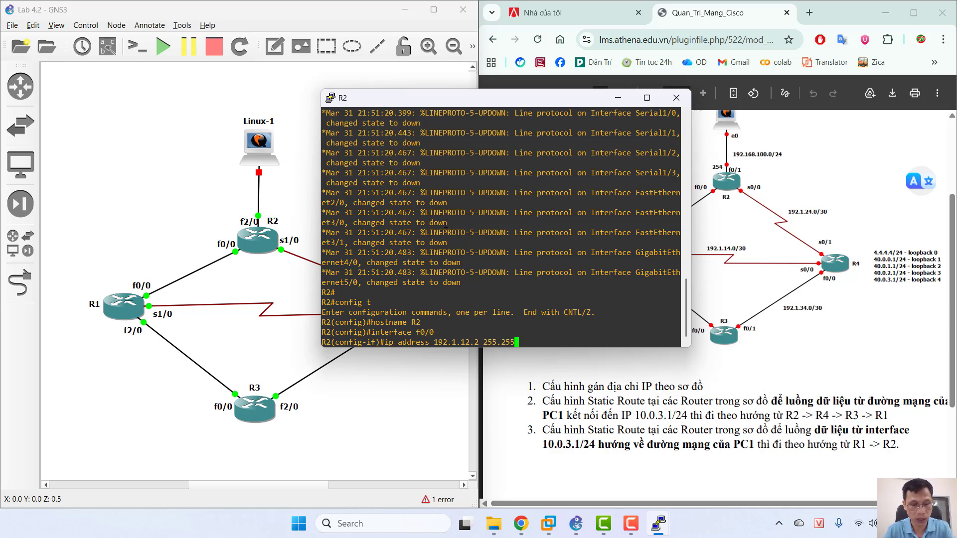
pyautogui.write('.255.25')
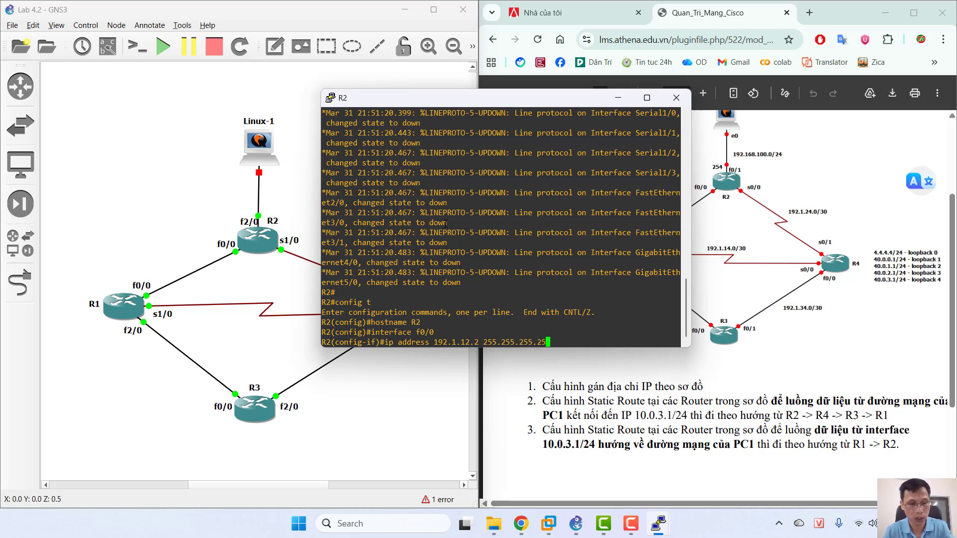
pyautogui.write('2')
pyautogui.press('Return')
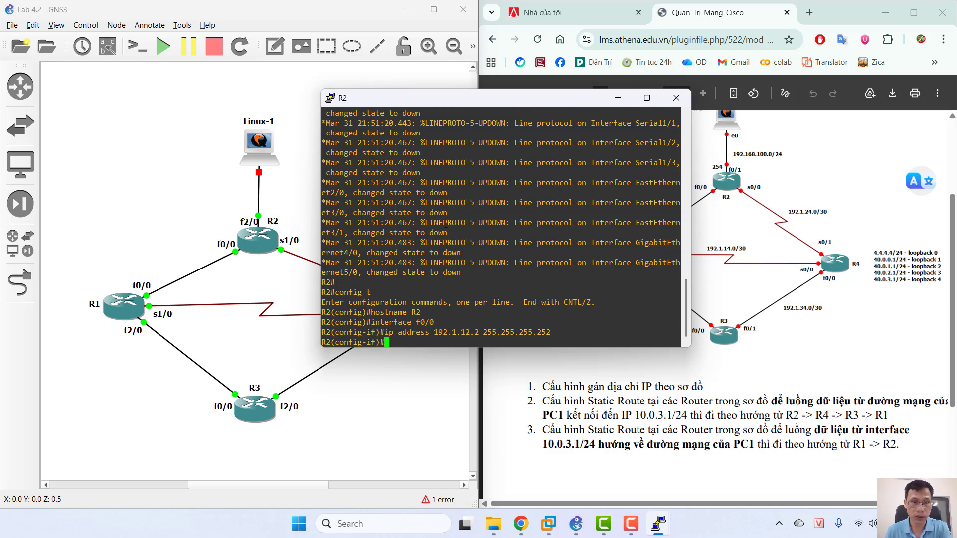
# Step: Enable R2's f0/0 interface with no shutdown
pyautogui.write('no sh')
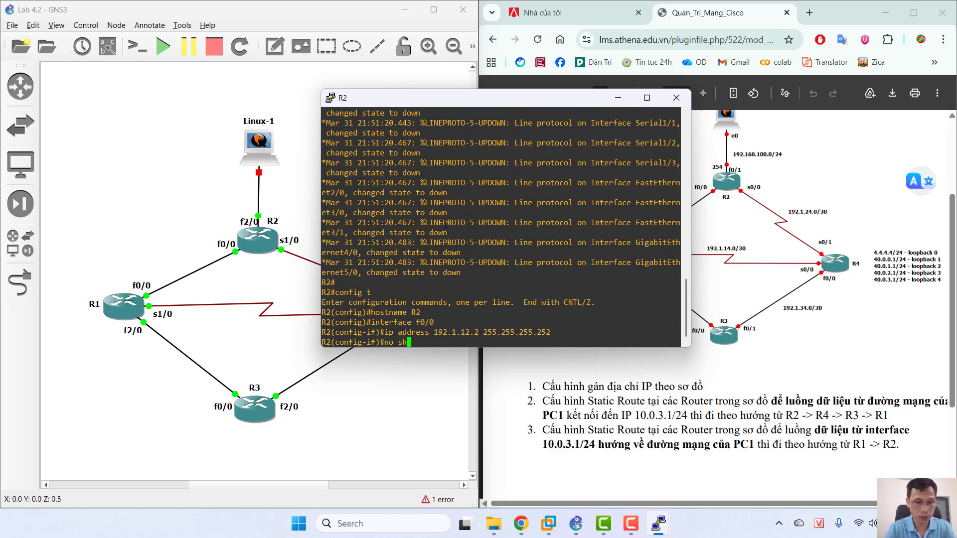
pyautogui.write('utdown')
pyautogui.press('Return')
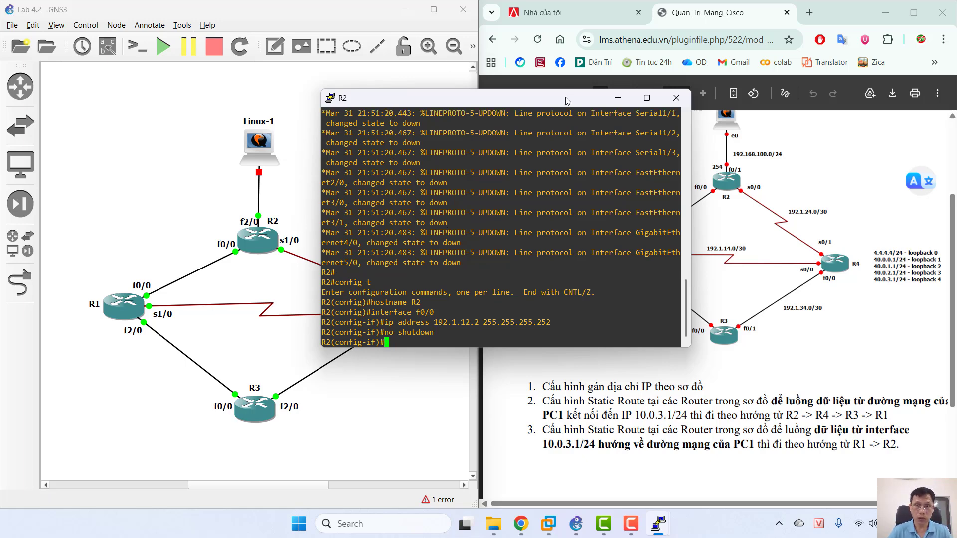
# Step: Leave f0/0 configuration on R2, move the console clear of R2's port labels, and enter configuration mode for interface f2/0
pyautogui.moveTo(565, 97); pyautogui.dragTo(440, 83)
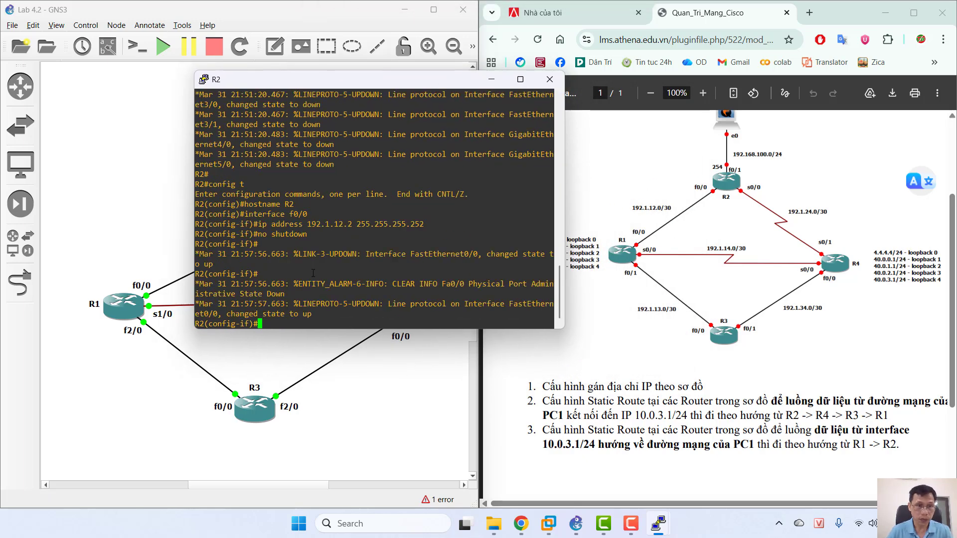
pyautogui.write('exit')
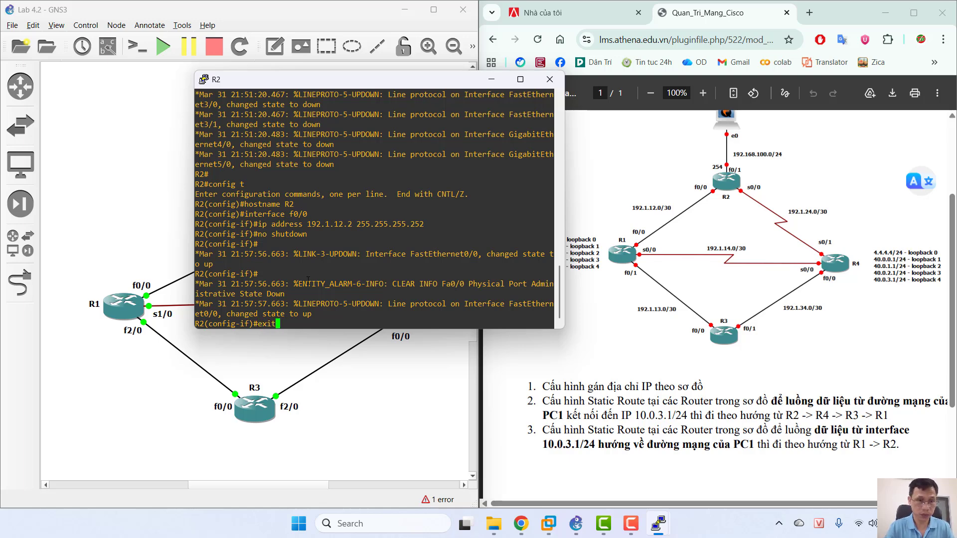
pyautogui.press('Return')
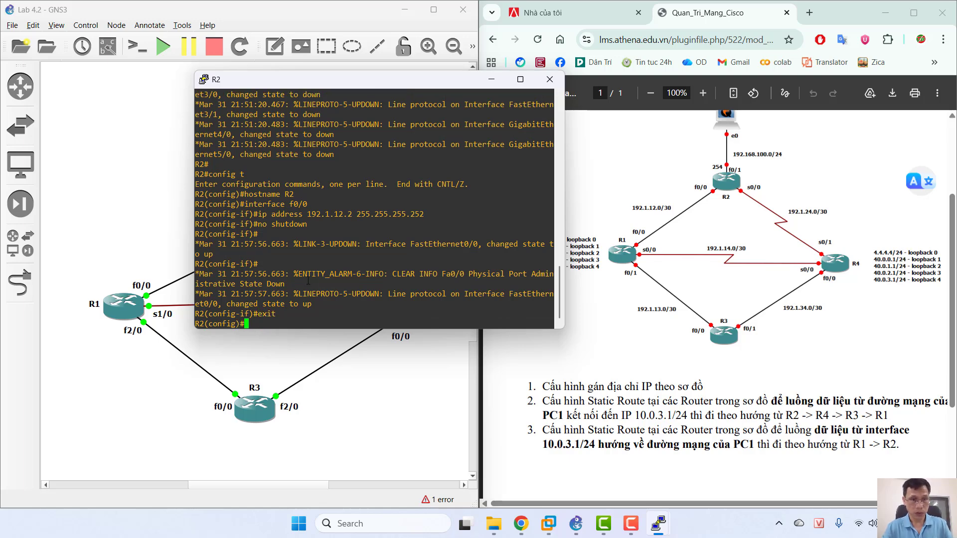
pyautogui.write('interface')
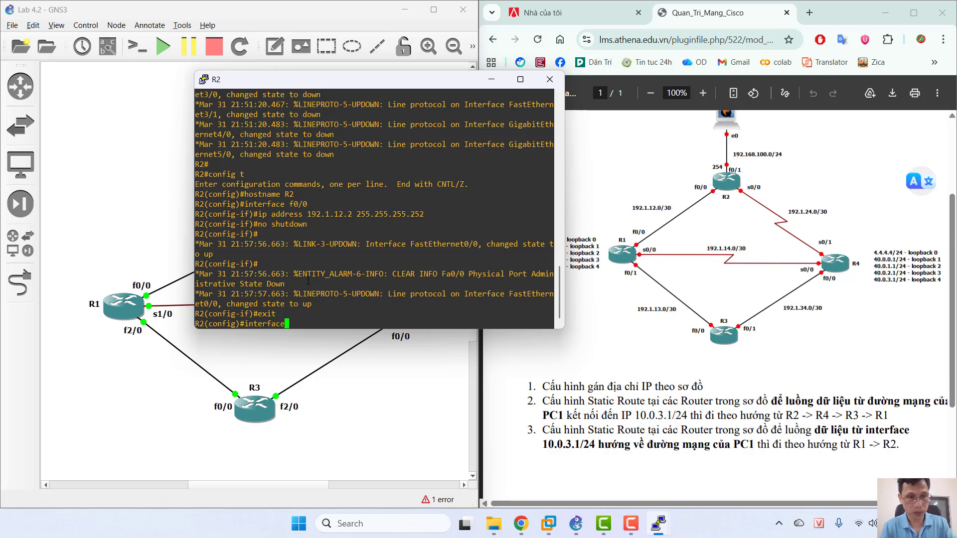
pyautogui.moveTo(413, 84); pyautogui.dragTo(501, 131)
pyautogui.write('f')
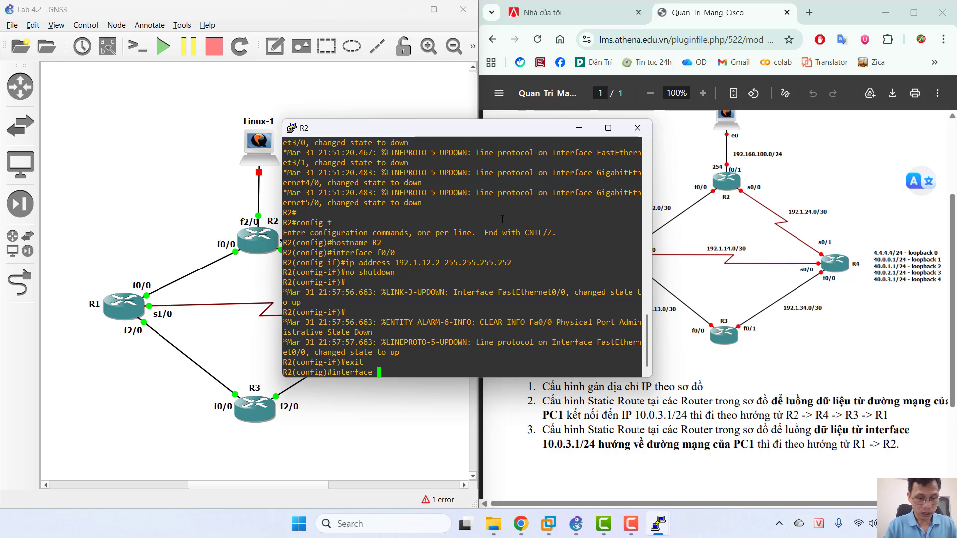
pyautogui.write('2/0')
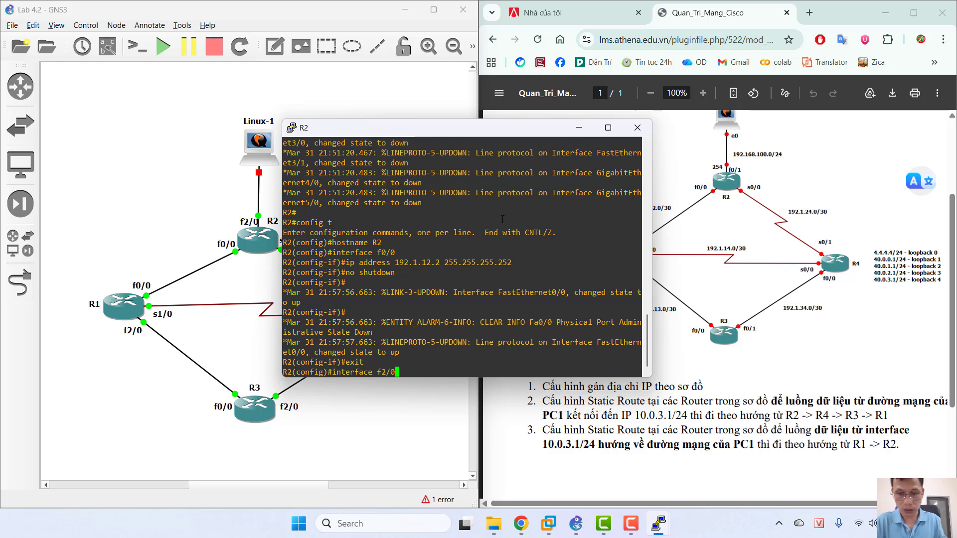
pyautogui.press('Return')
# Step: Assign IP address 192.168.100.254 with subnet mask 255.255.255.0 to R2's f2/0 interface
pyautogui.write('ip a')
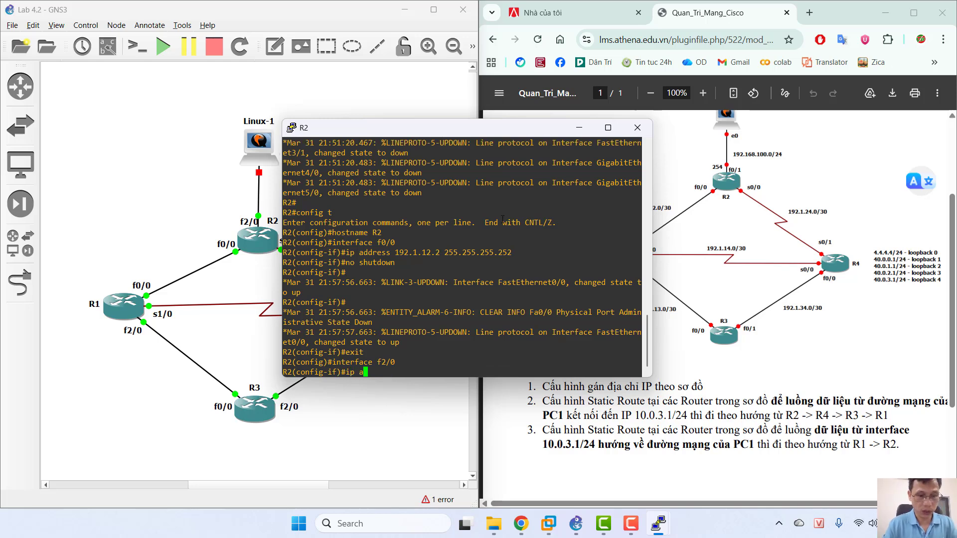
pyautogui.write('ddress')
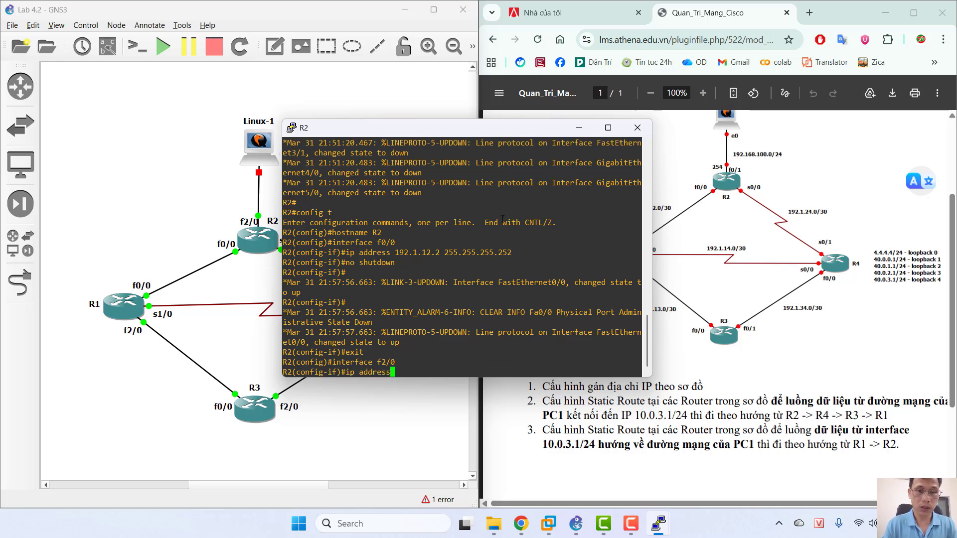
pyautogui.write(' 192.')
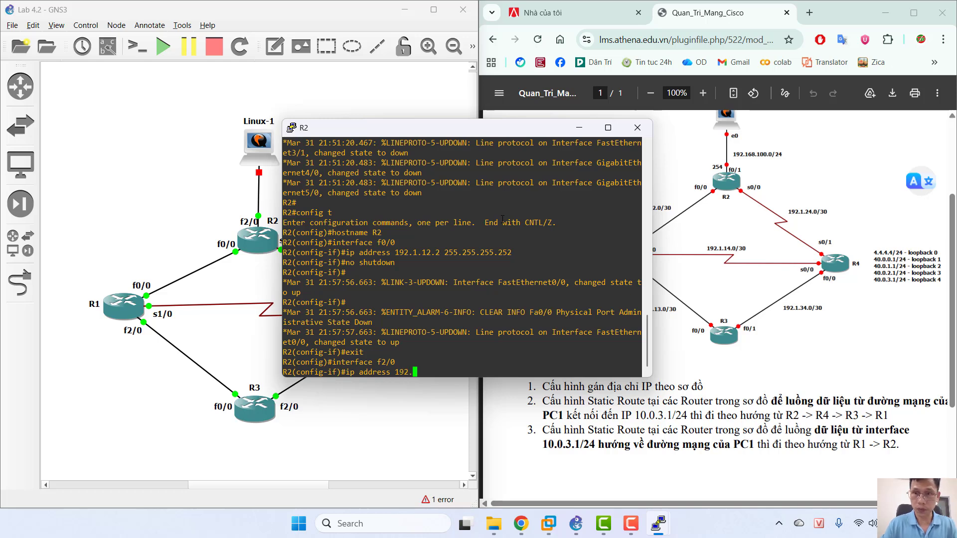
pyautogui.write('168')
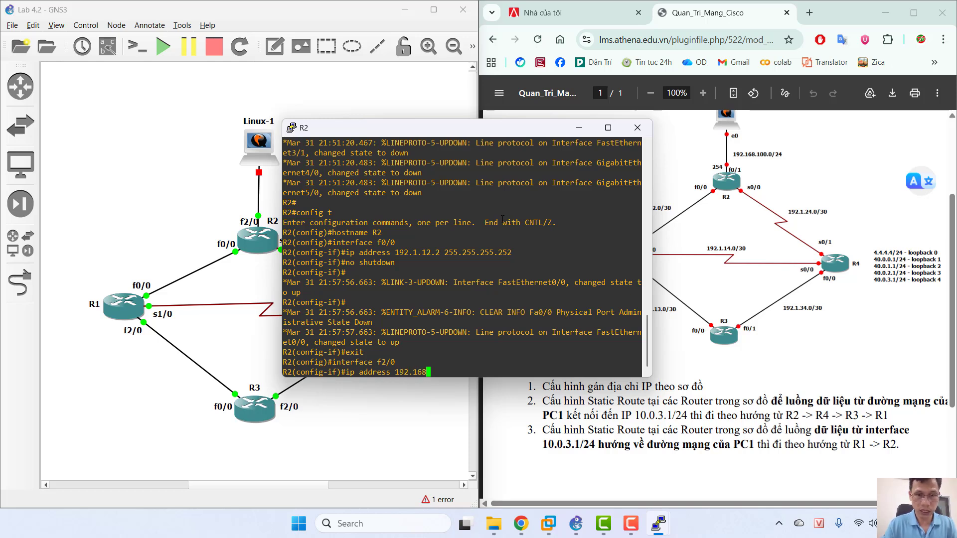
pyautogui.write('.')
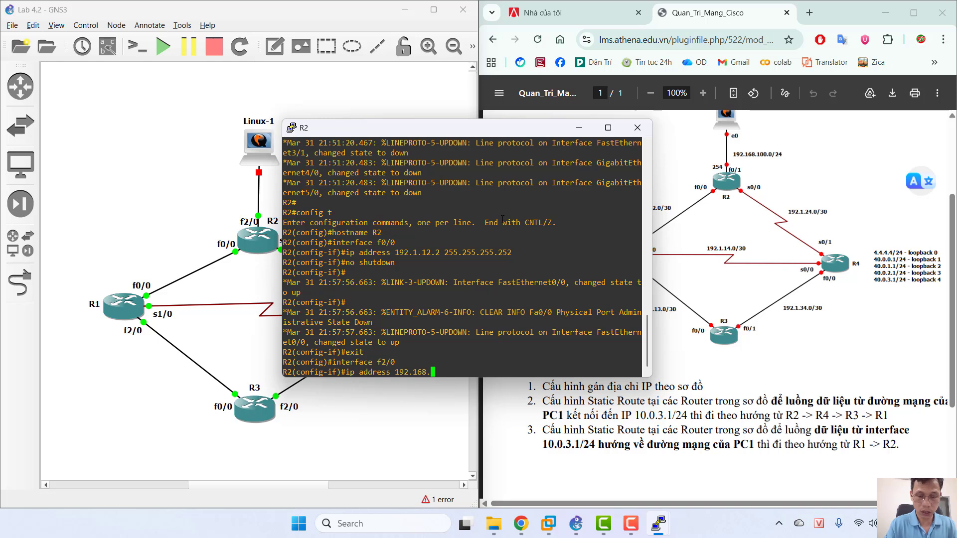
pyautogui.write('100')
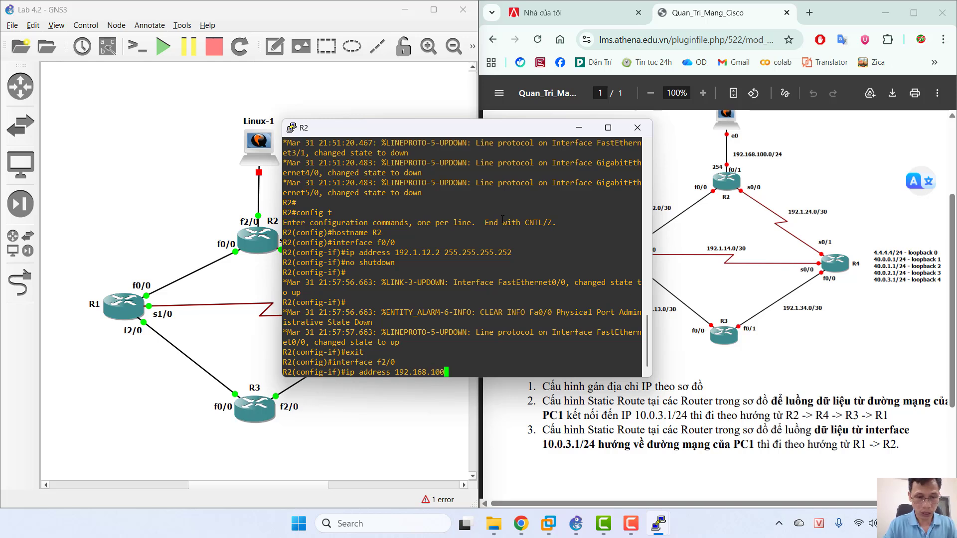
pyautogui.write('.24')
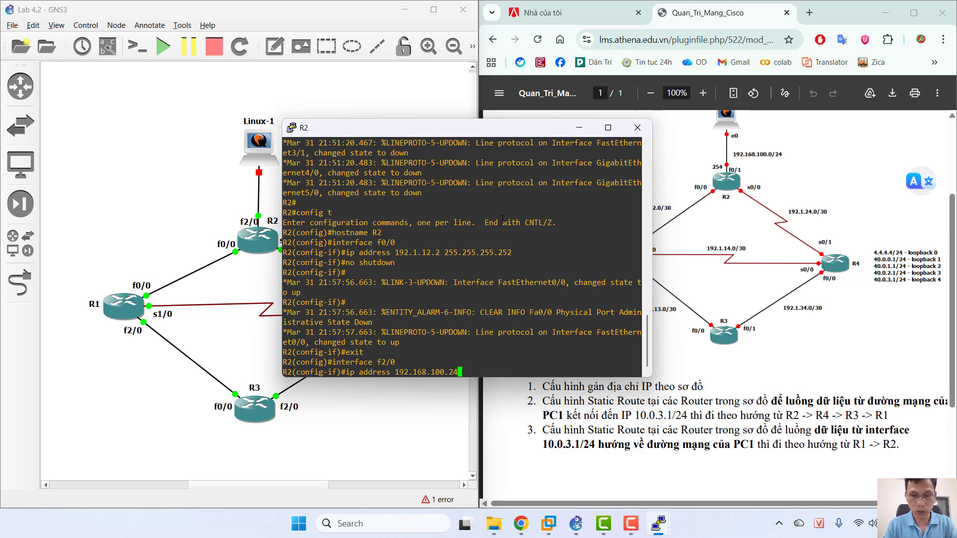
pyautogui.press('BackSpace')
pyautogui.write('54')
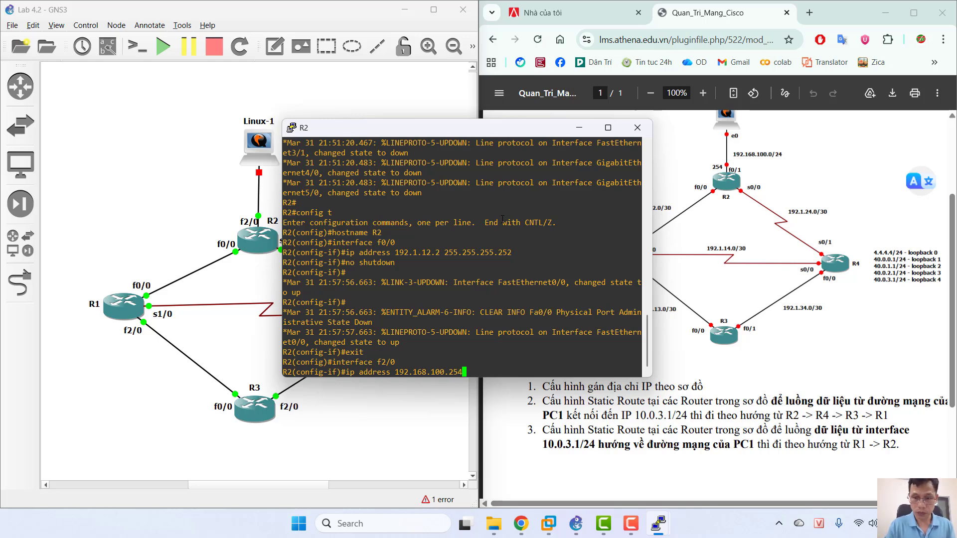
pyautogui.write(' 2')
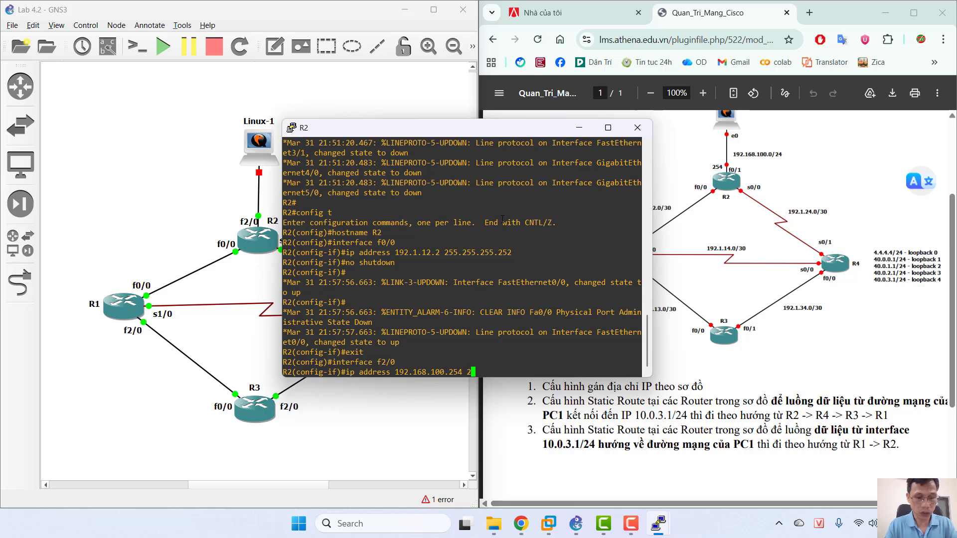
pyautogui.write('55.255')
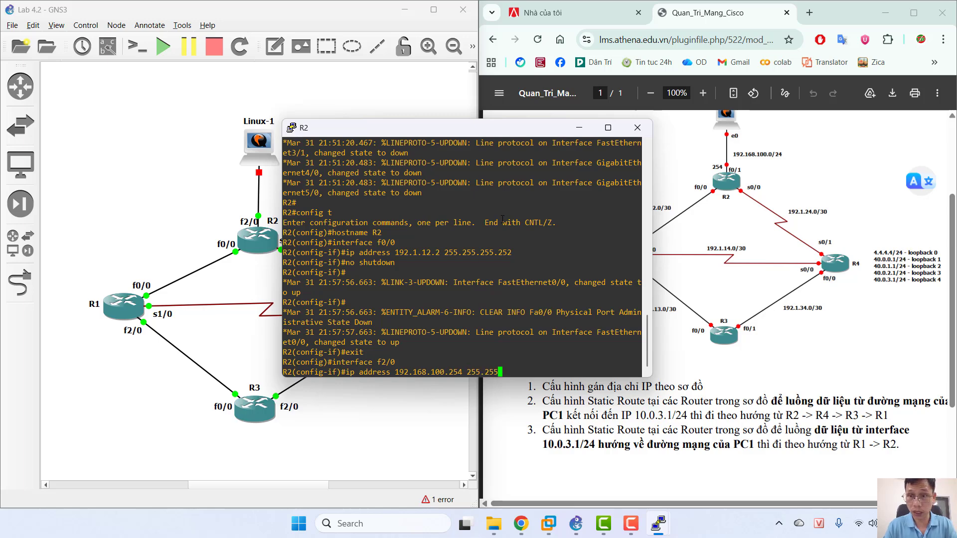
pyautogui.write('.255')
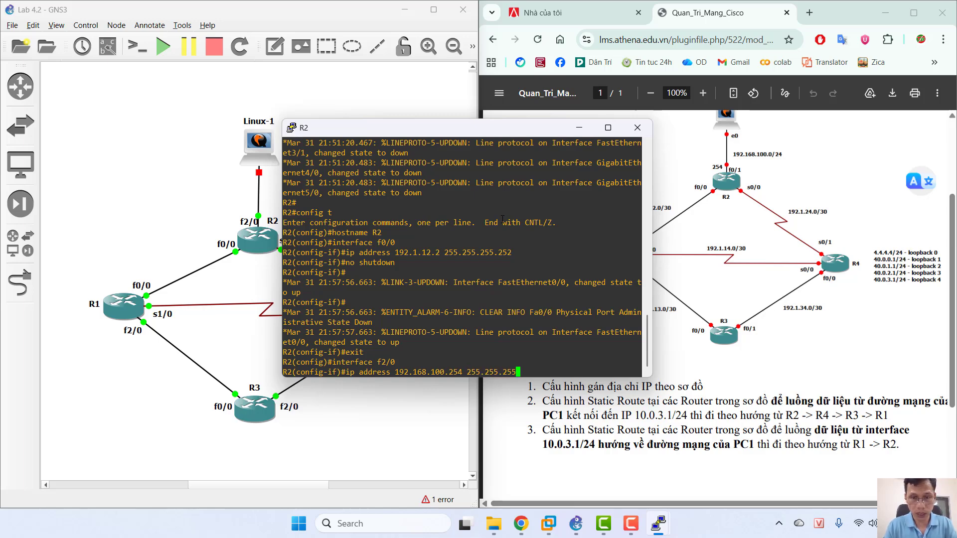
pyautogui.press('BackSpace')
pyautogui.press('BackSpace')
pyautogui.press('BackSpace')
pyautogui.write('0')
pyautogui.press('Return')
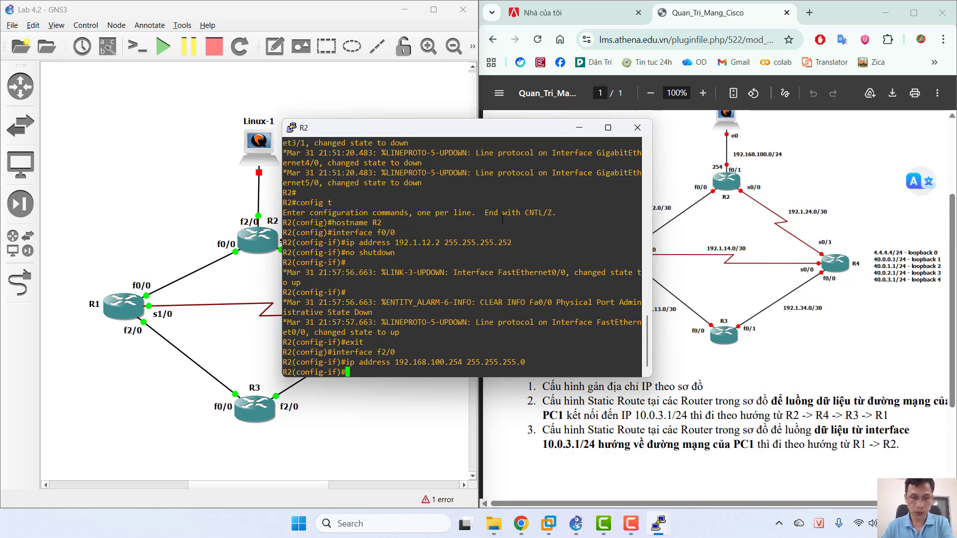
# Step: Enable R2's f2/0 interface with no shutdown and return to global configuration mode
pyautogui.write('not')
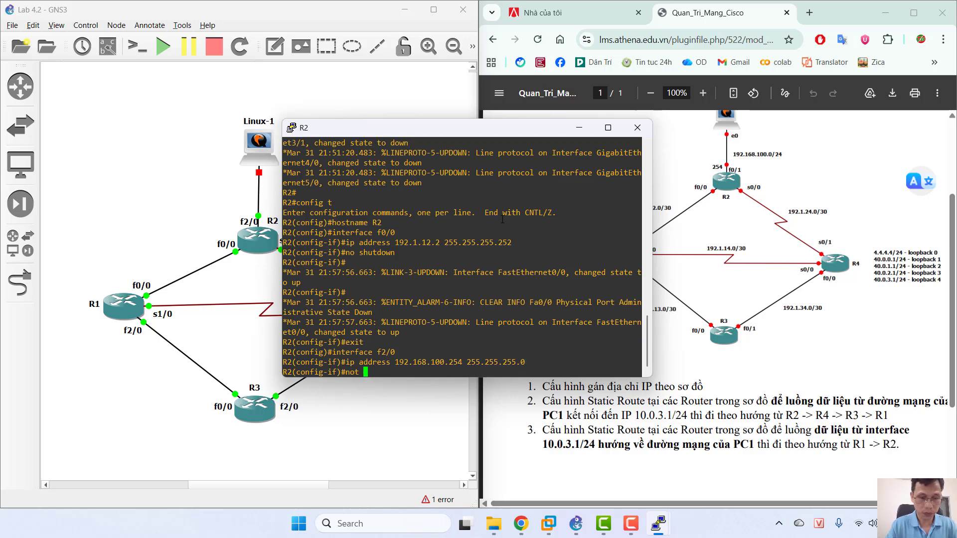
pyautogui.press('BackSpace')
pyautogui.press('BackSpace')
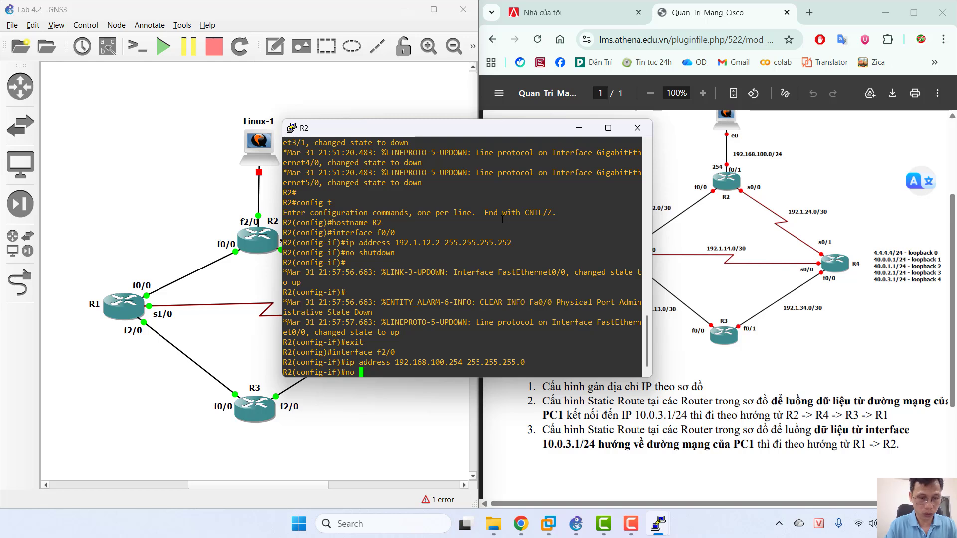
pyautogui.write('shutdown')
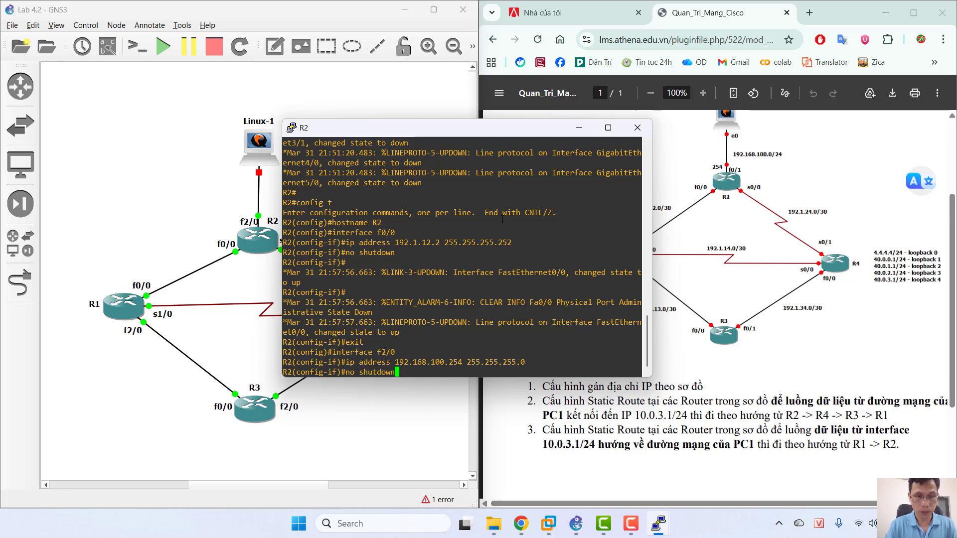
pyautogui.press('Return')
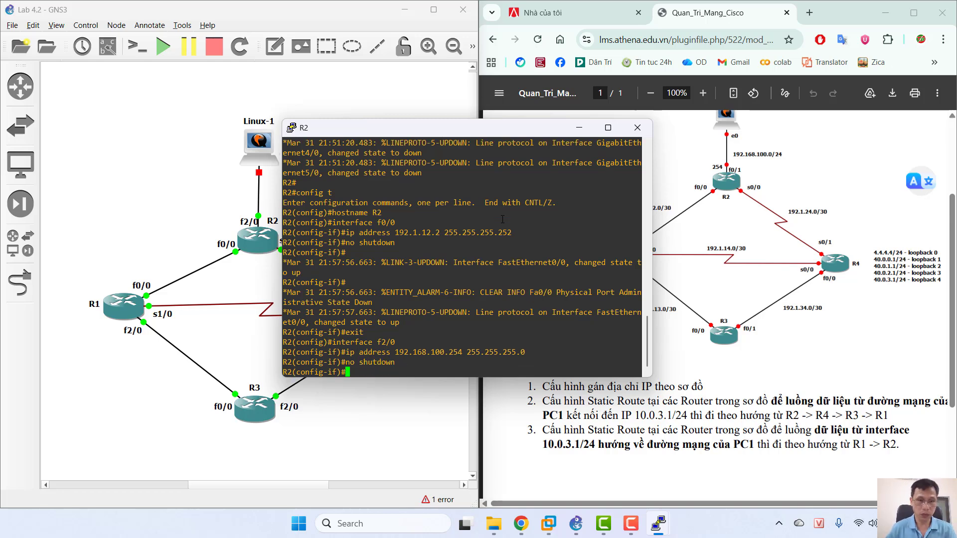
pyautogui.write('exit')
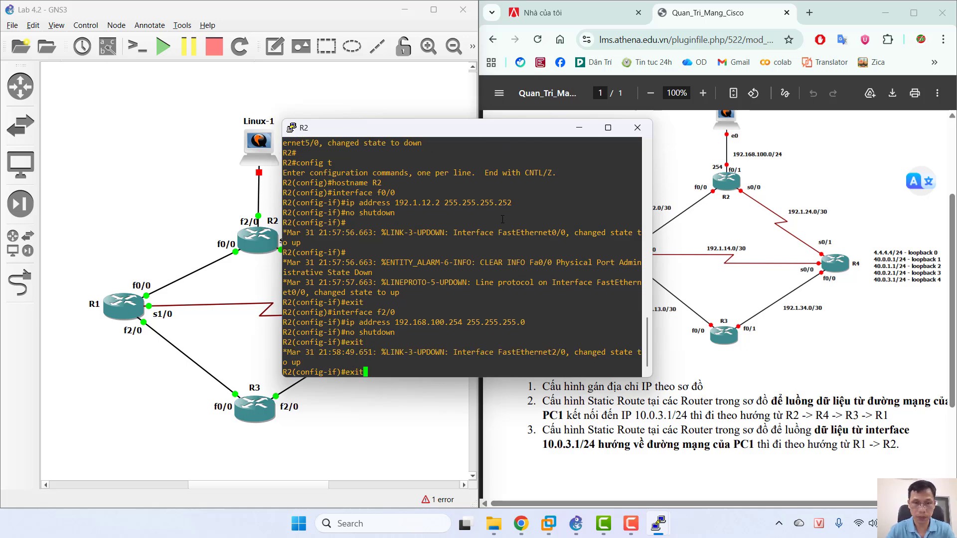
pyautogui.press('Return')
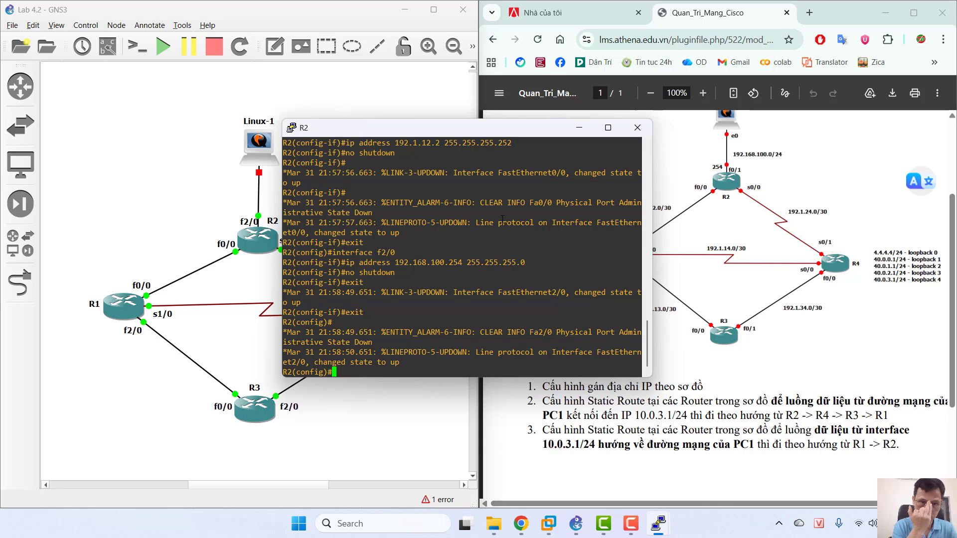
# Step: Uncover R2's serial port label in the topology and enter configuration mode for interface s1/0
pyautogui.scroll(8, 401, 253)
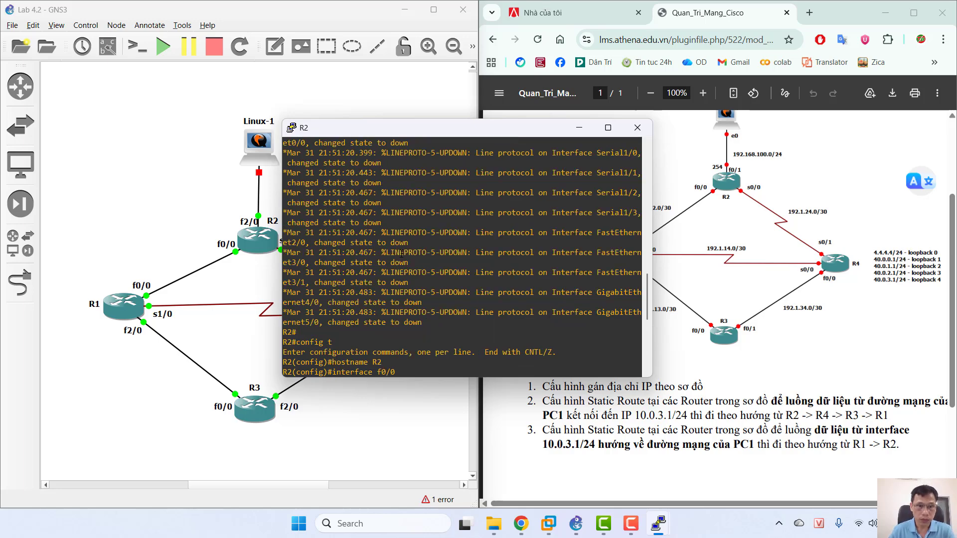
pyautogui.scroll(-4, 401, 253)
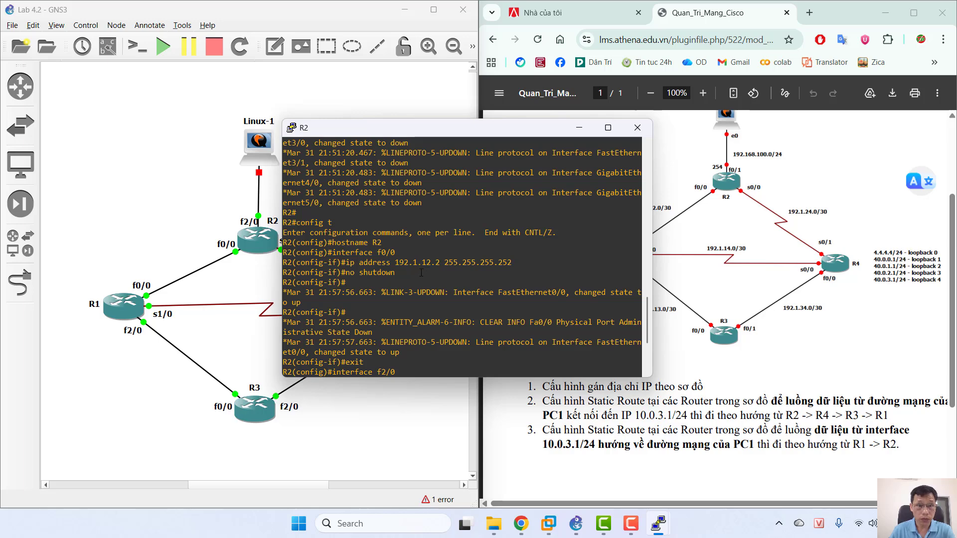
pyautogui.scroll(-4, 421, 272)
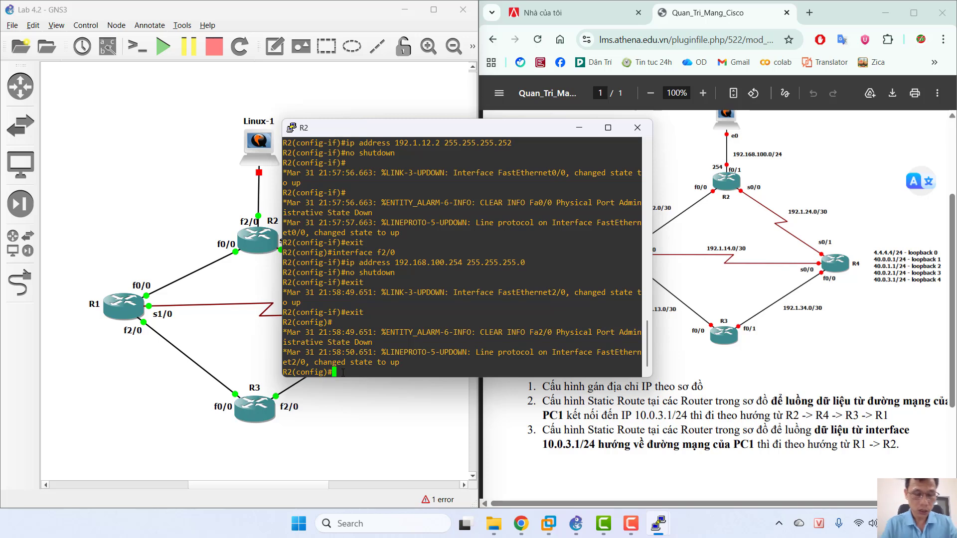
pyautogui.write('inter')
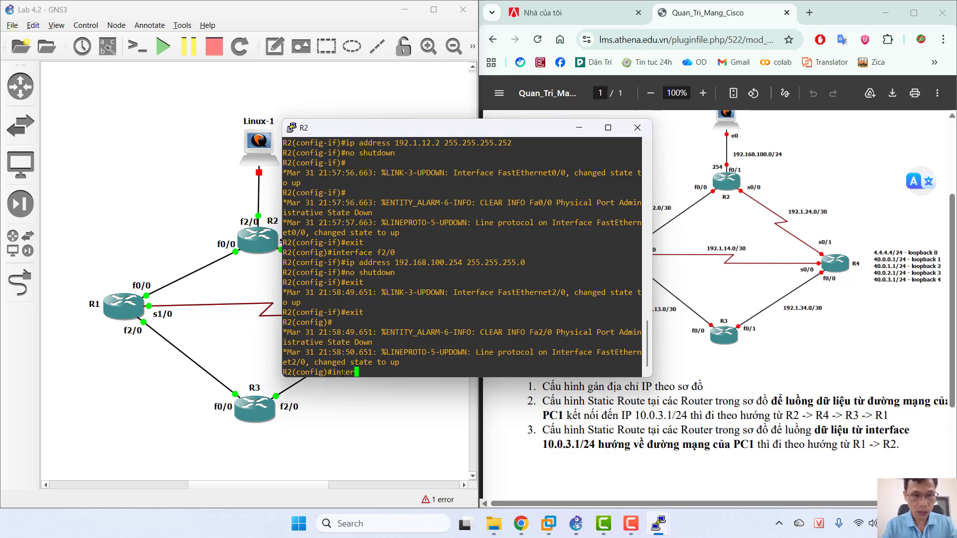
pyautogui.write('face ')
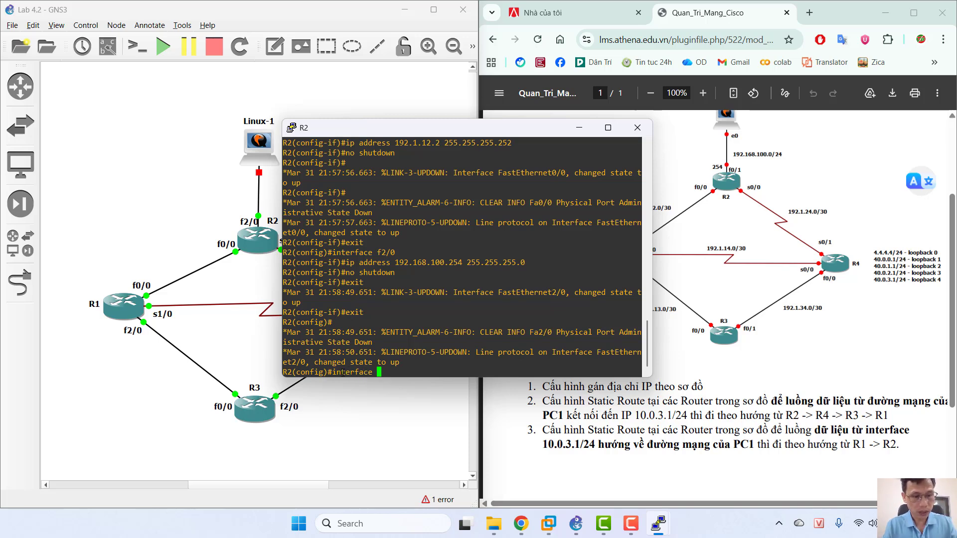
pyautogui.write('s0')
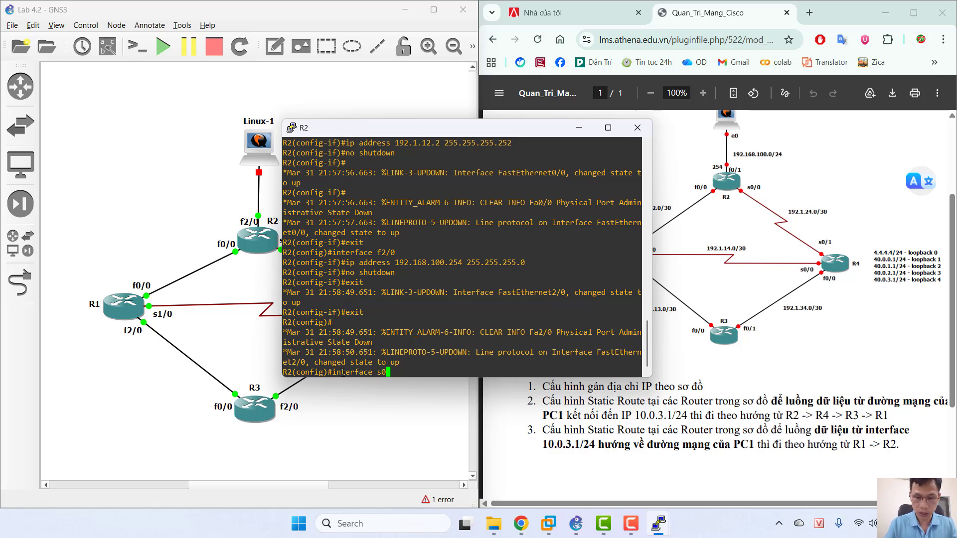
pyautogui.write('/0')
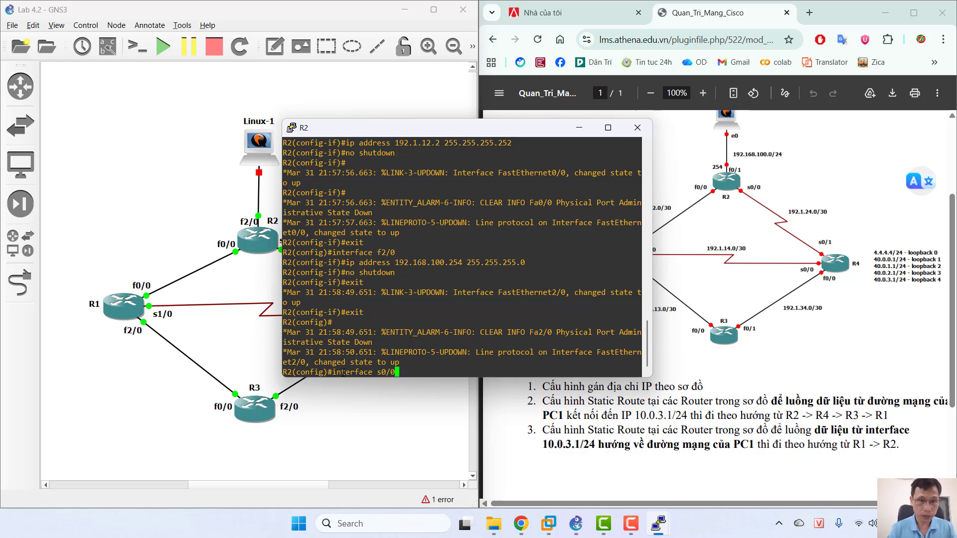
pyautogui.moveTo(422, 130); pyautogui.dragTo(546, 130)
pyautogui.press('BackSpace')
pyautogui.press('BackSpace')
pyautogui.press('BackSpace')
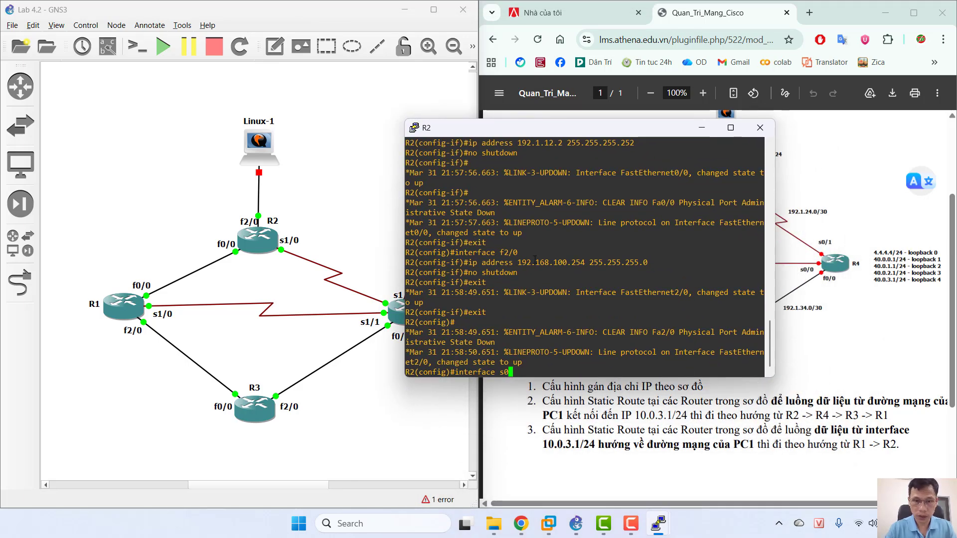
pyautogui.write('1/0')
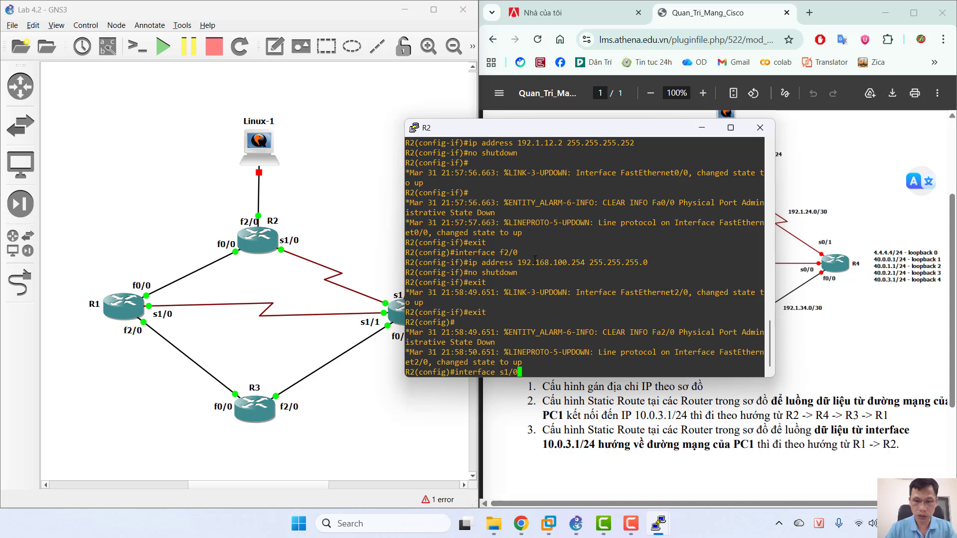
pyautogui.press('Return')
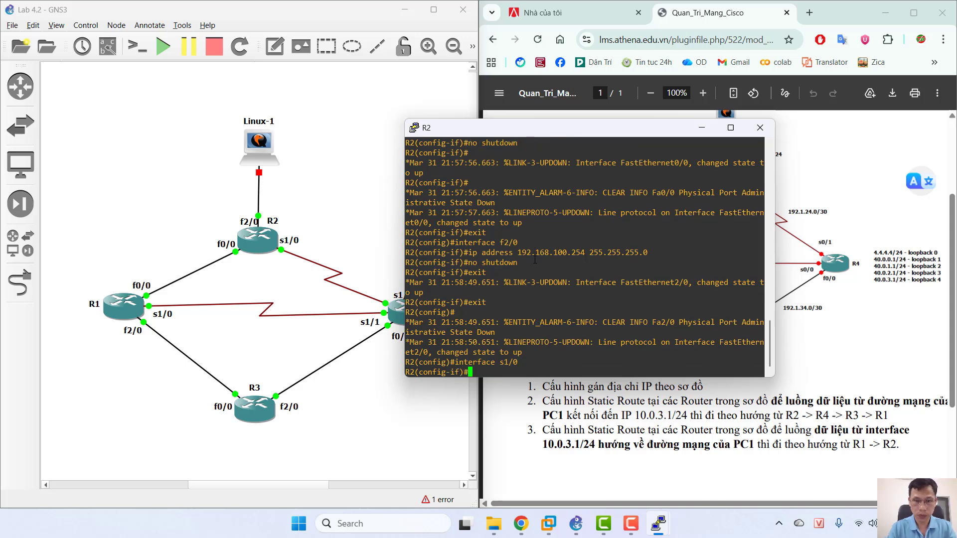
# Step: Assign IP address 192.1.24.1 with subnet mask 255.255.255.252 to R2's s1/0 interface
pyautogui.write('ip addre')
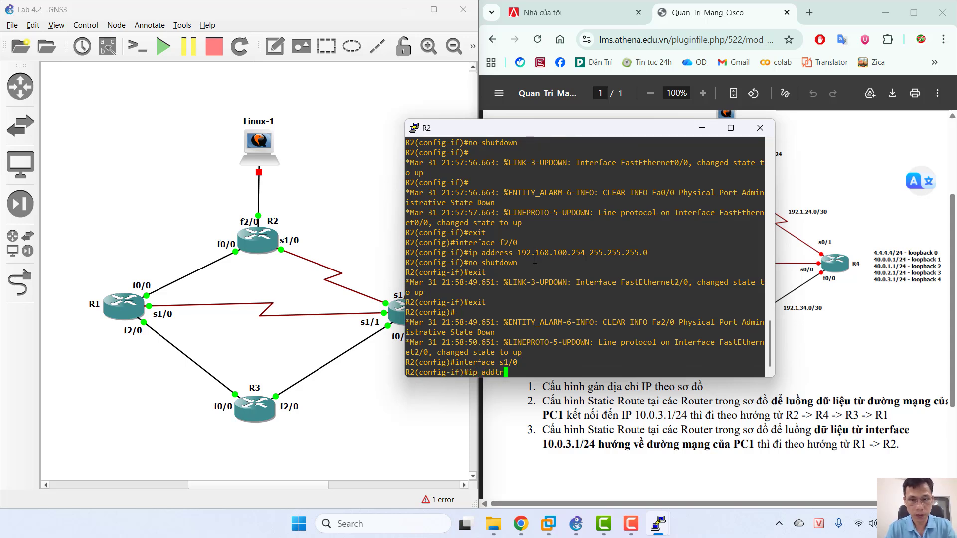
pyautogui.write('ss ')
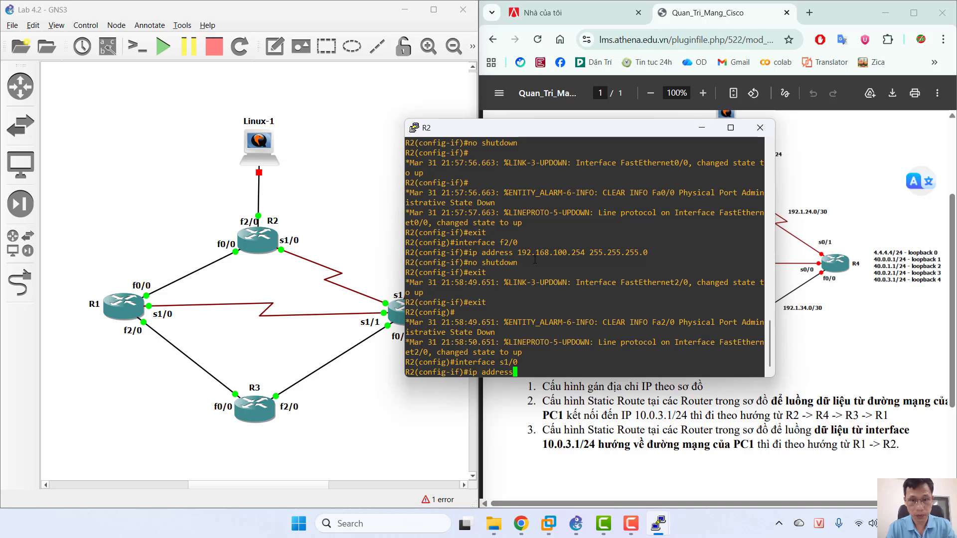
pyautogui.write('192')
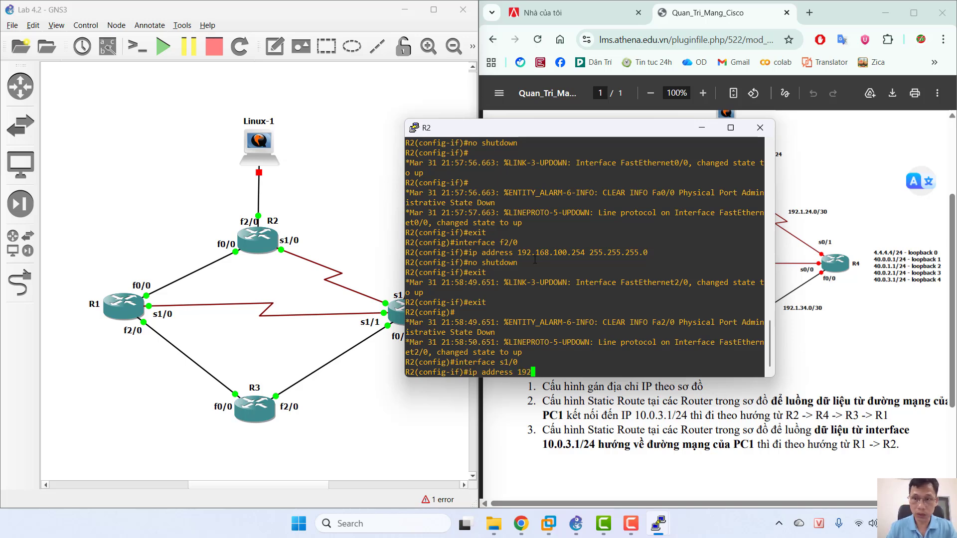
pyautogui.write('.1')
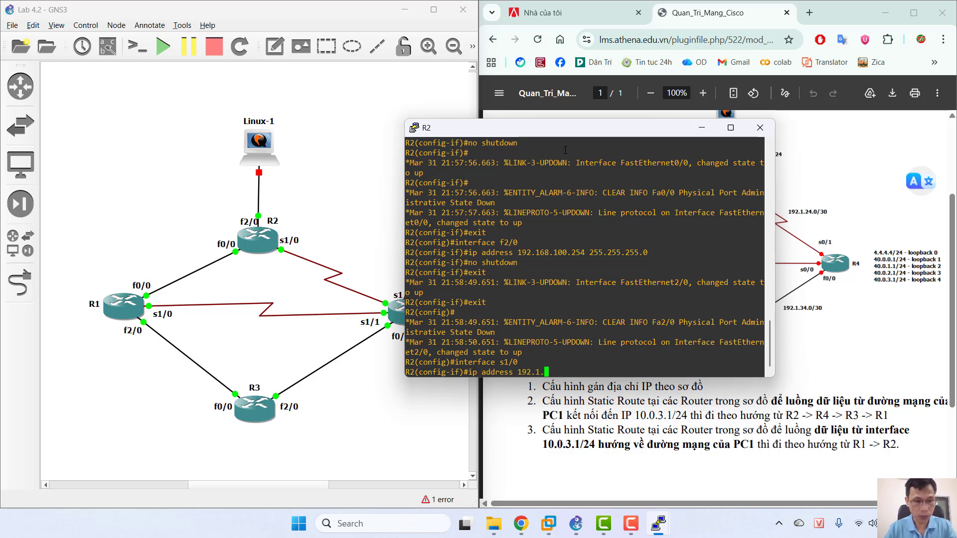
pyautogui.write('.24')
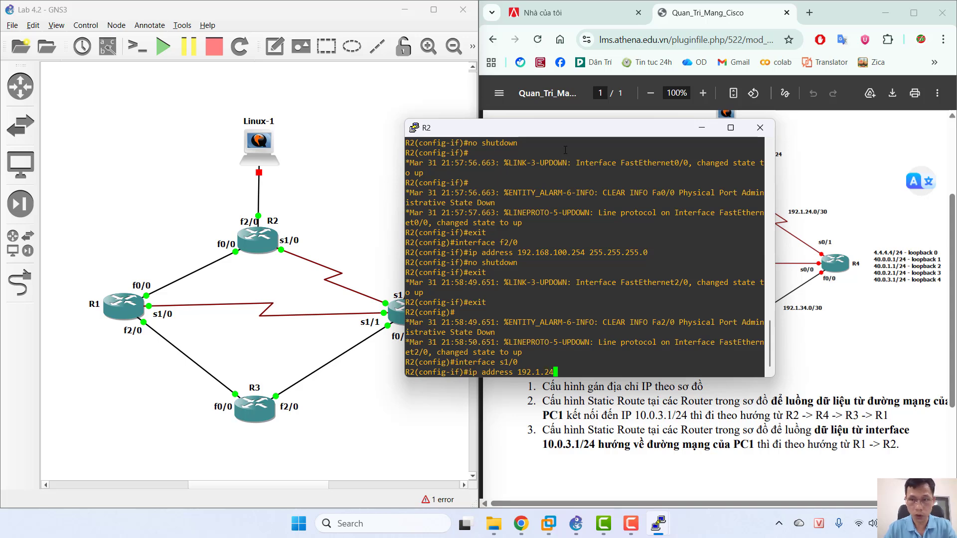
pyautogui.write('.1')
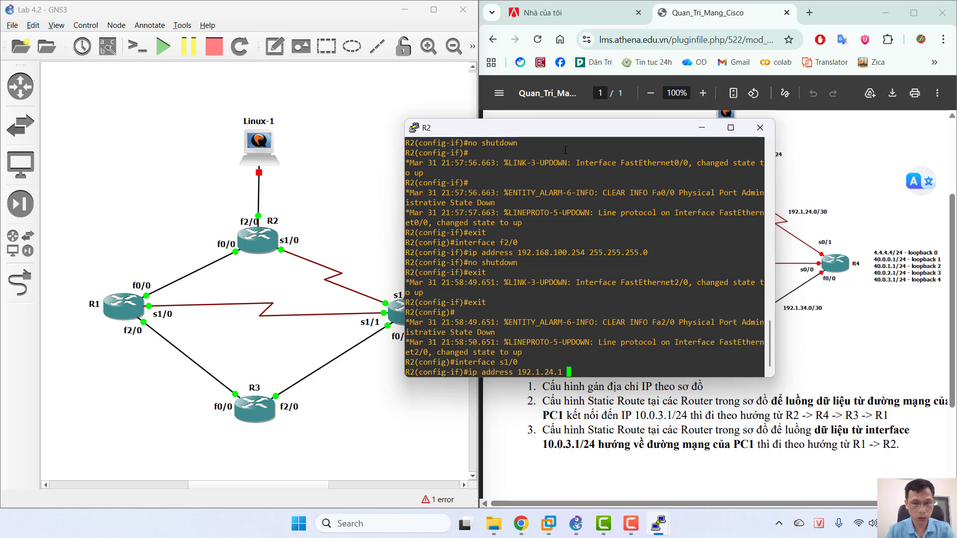
pyautogui.write(' 25')
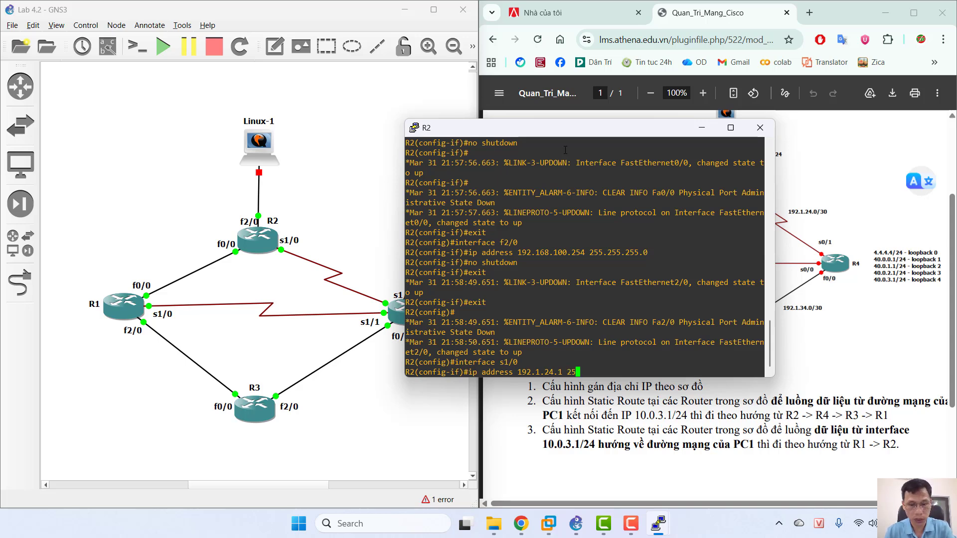
pyautogui.write('5.255.25')
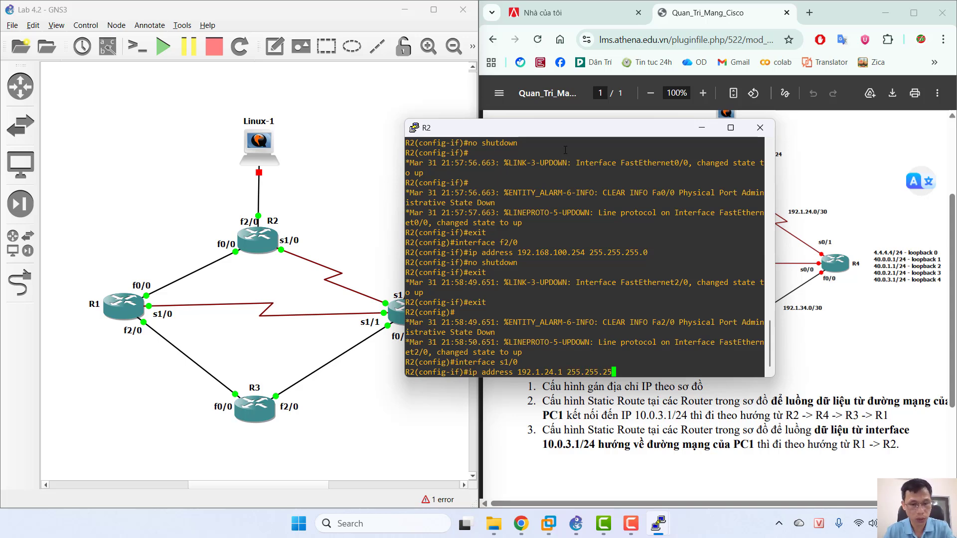
pyautogui.write('5.252')
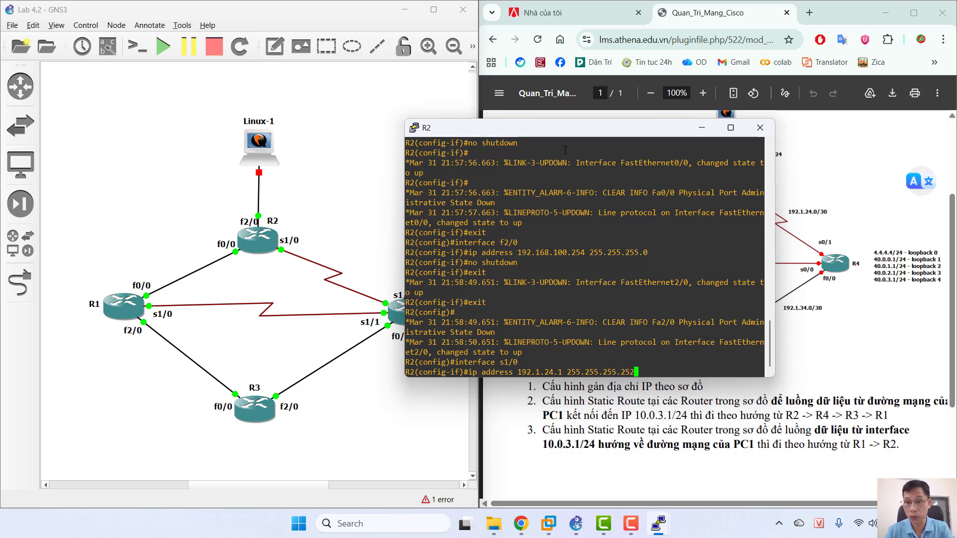
pyautogui.press('Return')
# Step: Enable R2's s1/0 interface with no shutdown, uncover the lab diagram, and return to global configuration mode
pyautogui.write('no')
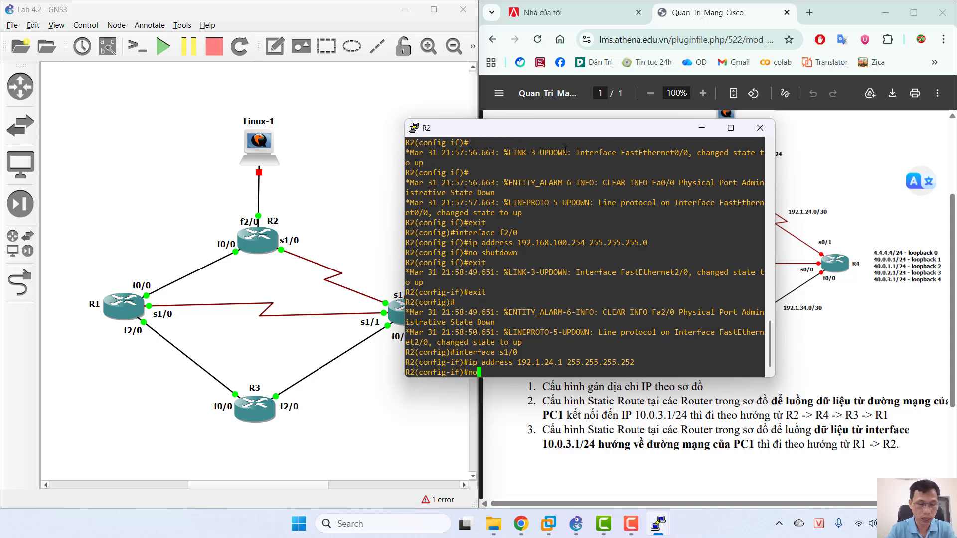
pyautogui.write(' shutdown')
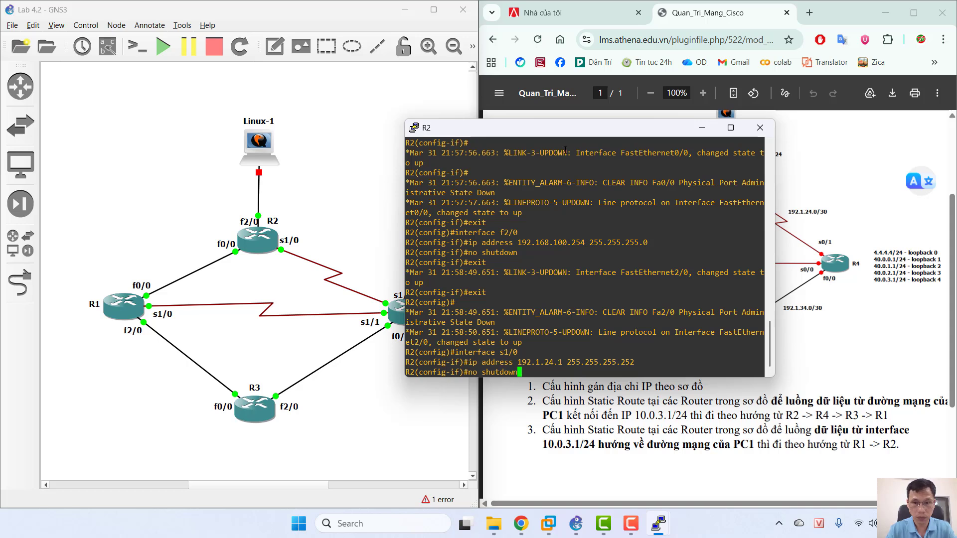
pyautogui.press('Return')
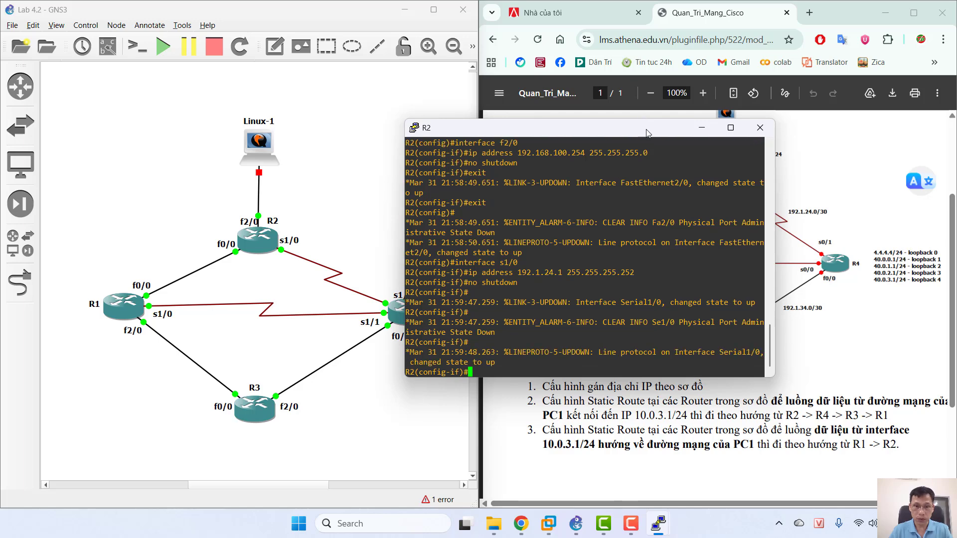
pyautogui.moveTo(647, 133); pyautogui.dragTo(423, 104)
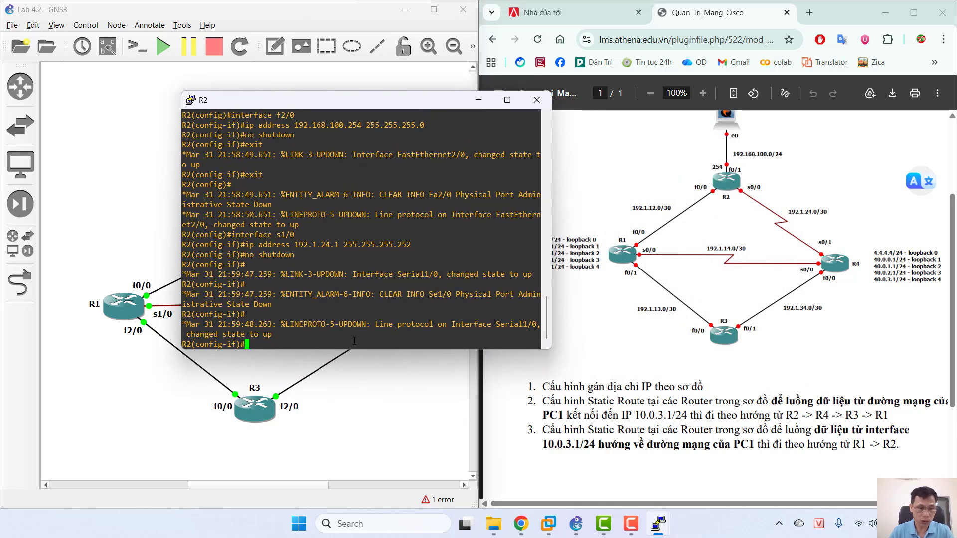
pyautogui.write('exit')
pyautogui.press('Return')
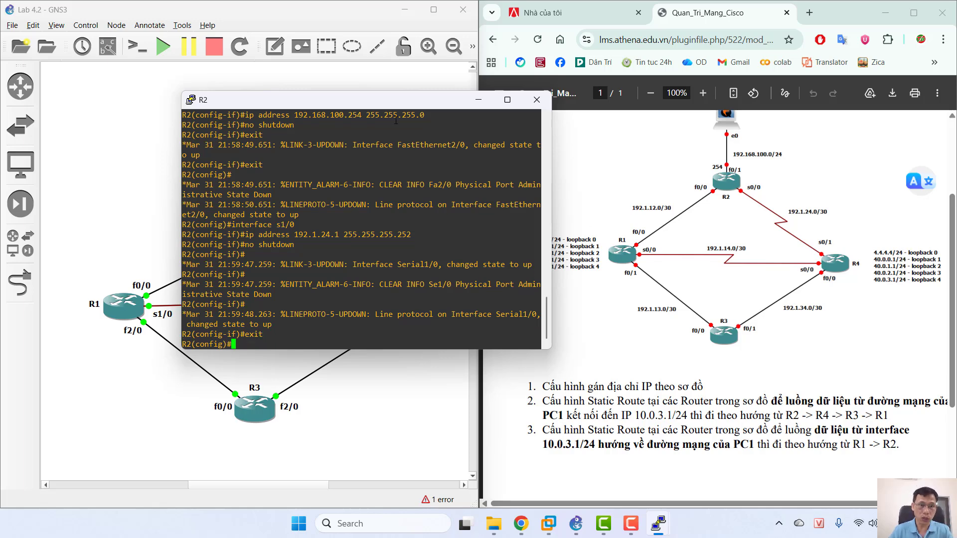
# Step: Minimize R2's console and open the console of router R4 at its command prompt
pyautogui.click(478, 99)
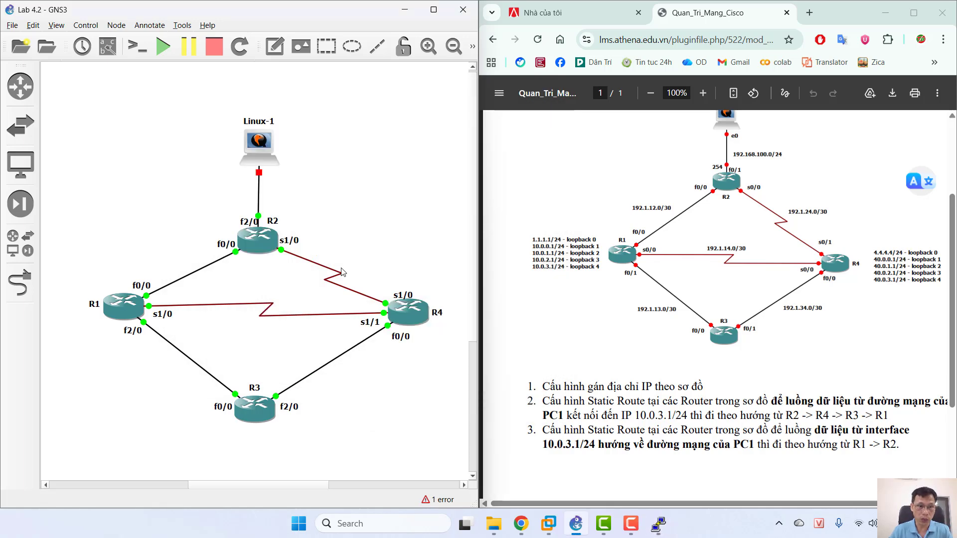
pyautogui.rightClick(413, 310)
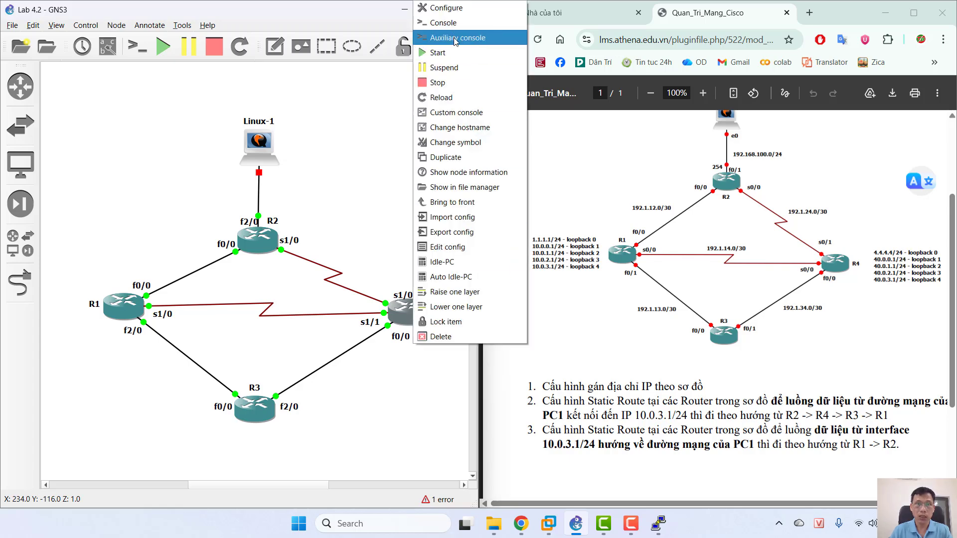
pyautogui.click(443, 23)
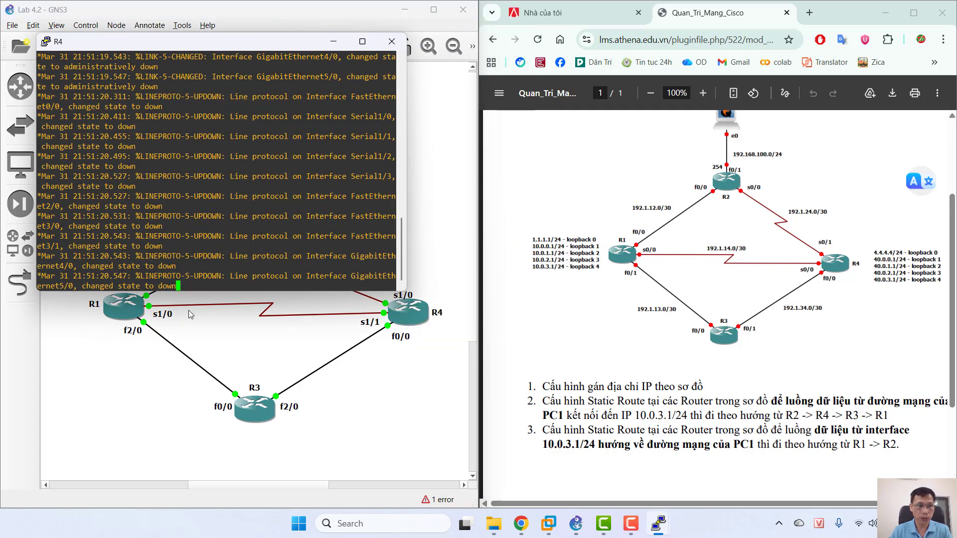
pyautogui.press('Return')
pyautogui.press('Return')
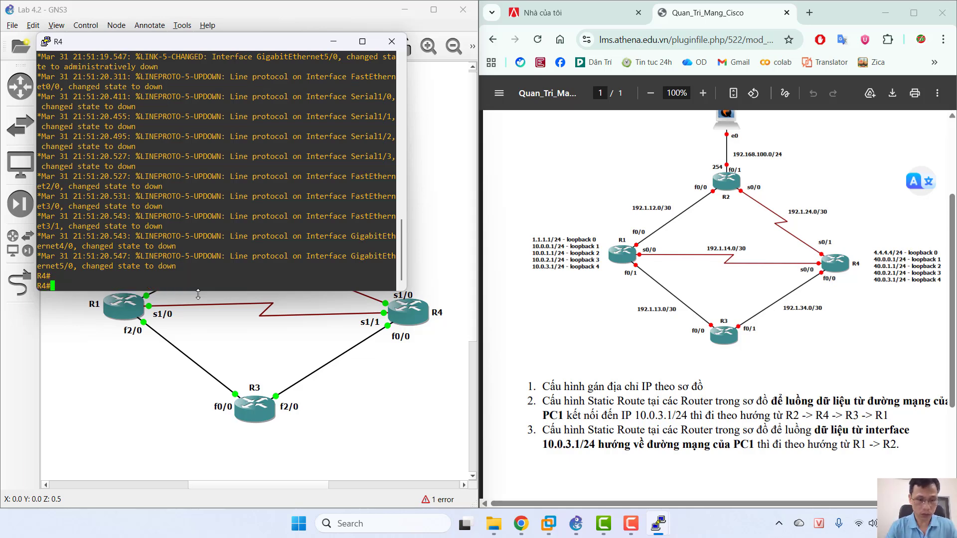
# Step: Enter global configuration mode on R4 with config t and set the hostname to R4
pyautogui.write('config t')
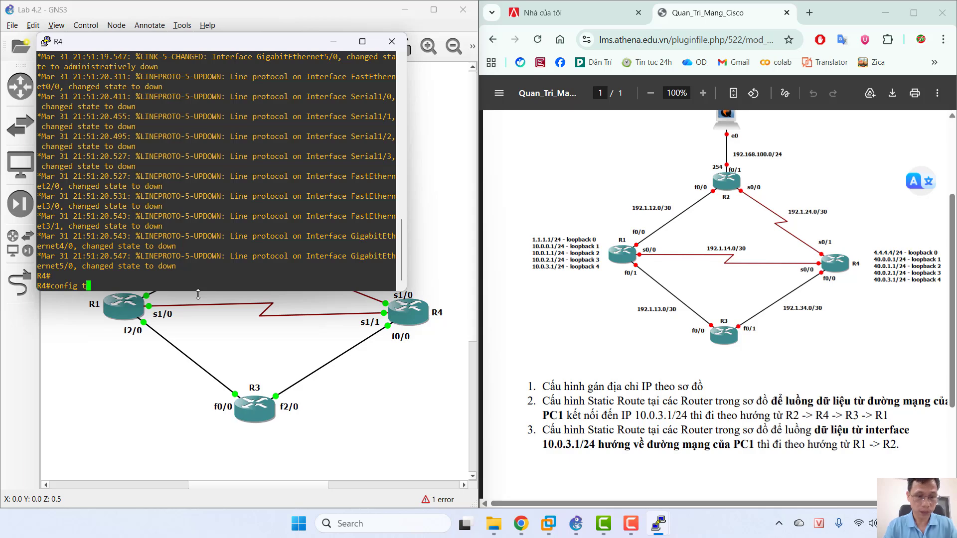
pyautogui.press('Return')
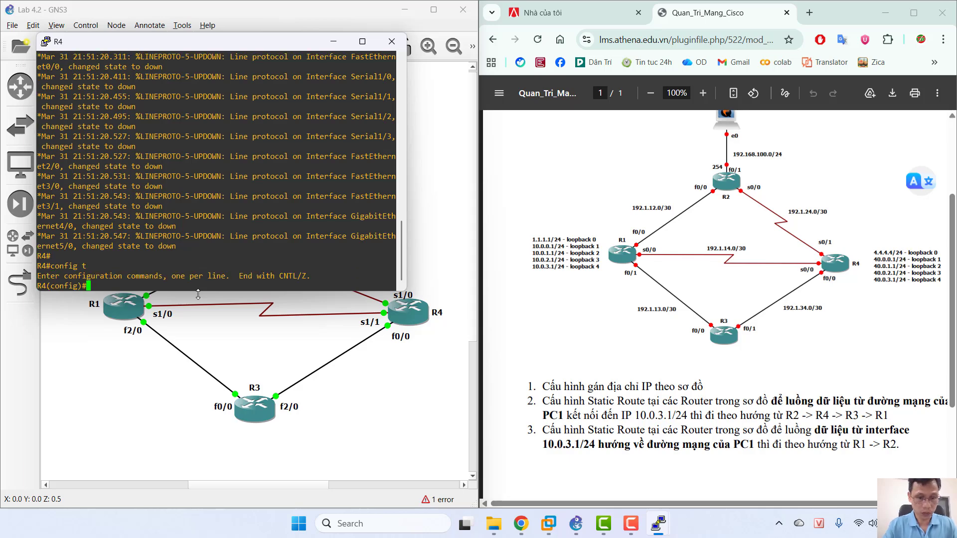
pyautogui.write('hostname R')
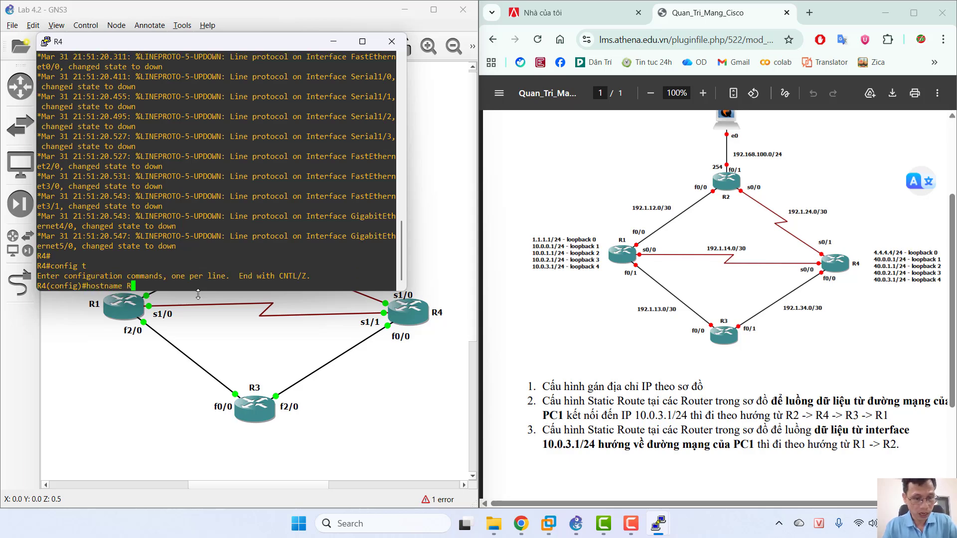
pyautogui.write('4')
pyautogui.press('Return')
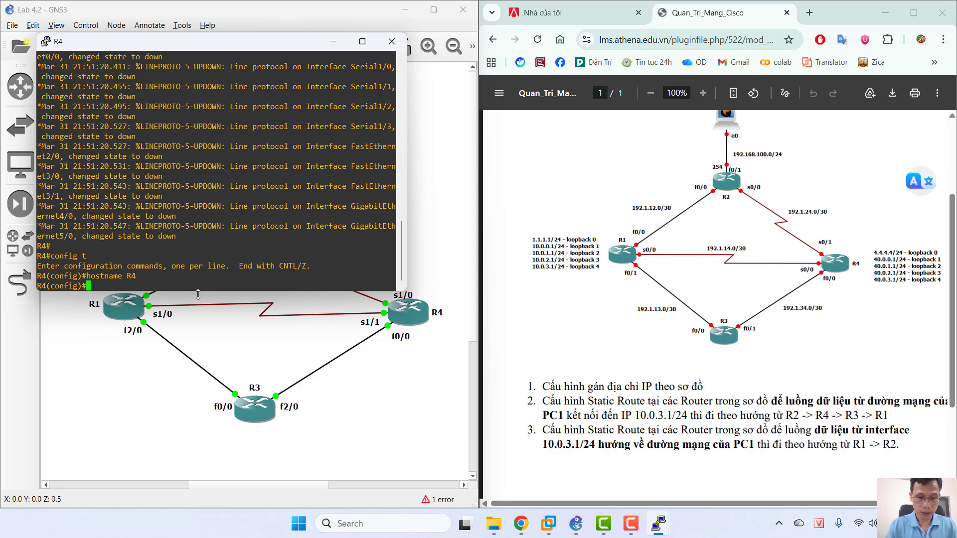
# Step: Enter configuration mode for interface s1/0 on R4
pyautogui.write('interface ')
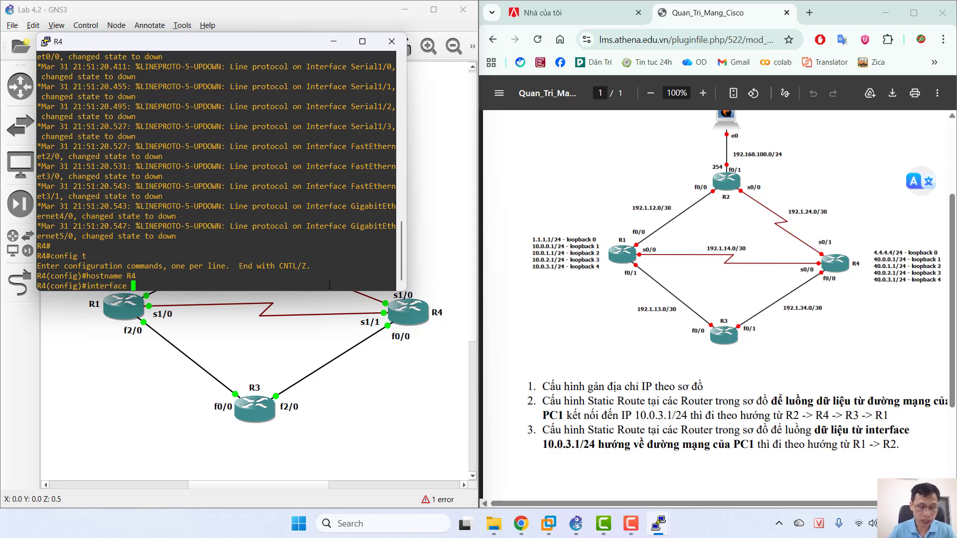
pyautogui.write('s')
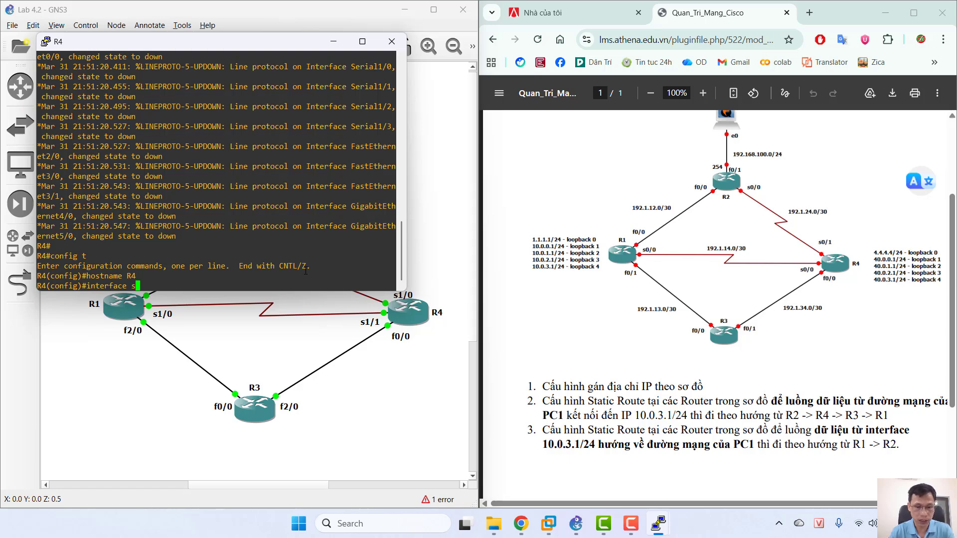
pyautogui.write('1/0')
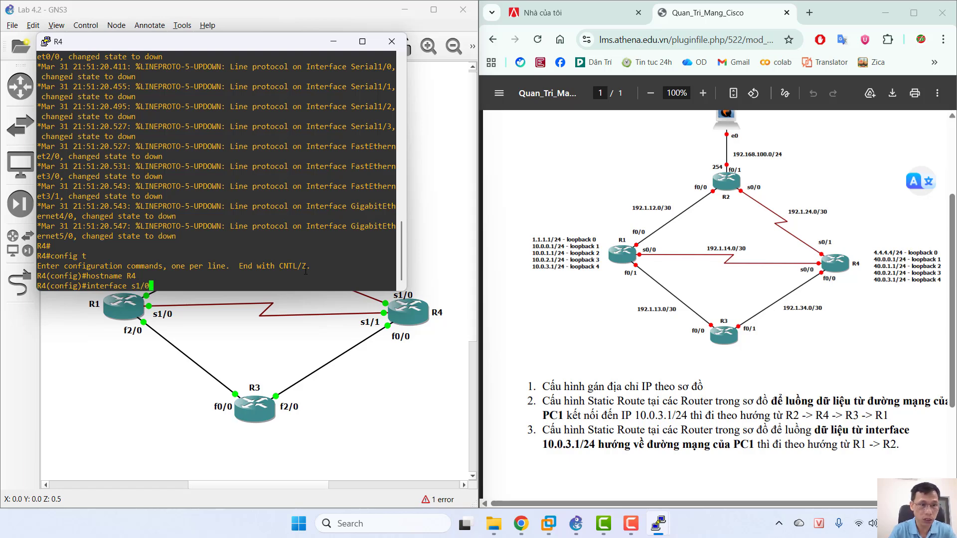
pyautogui.press('Return')
# Step: Assign IP address 192.1.14.2 with subnet mask 255.255.255.252 to R4's s1/0 interface
pyautogui.write('ip aa')
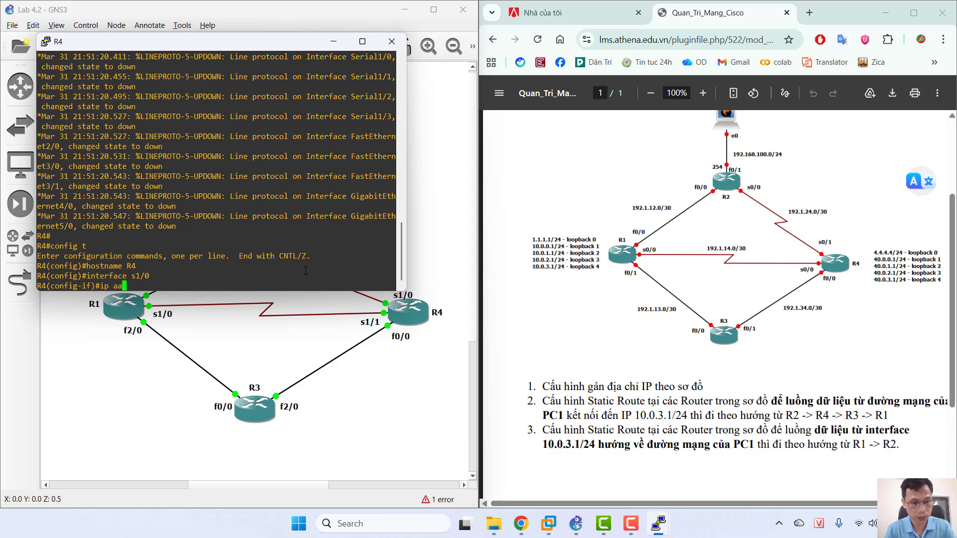
pyautogui.press('BackSpace')
pyautogui.write('ddr')
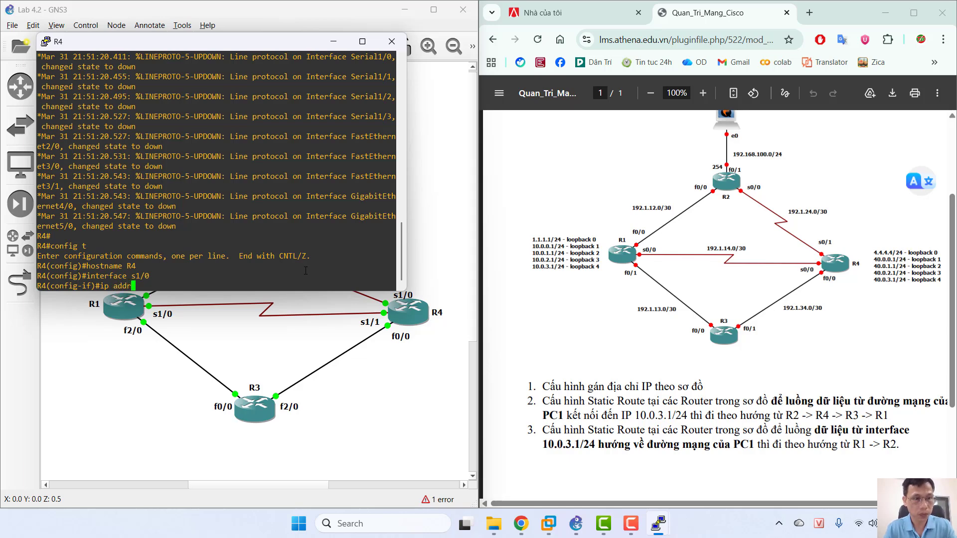
pyautogui.write('ess 192')
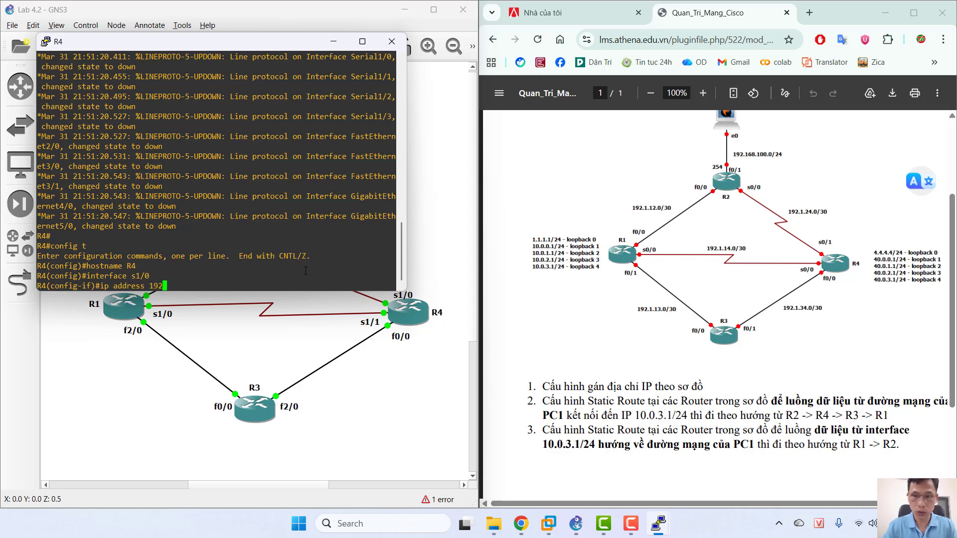
pyautogui.write('.')
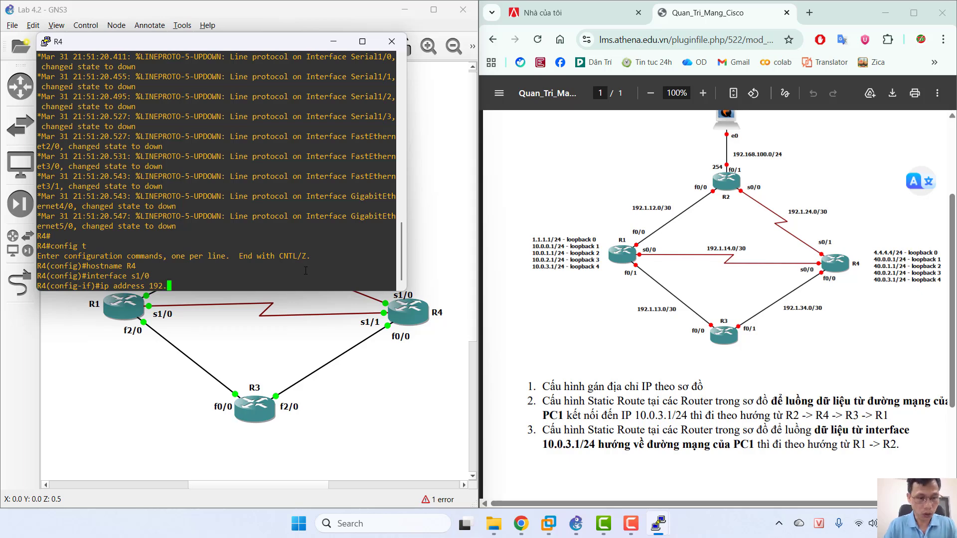
pyautogui.write('1.14.')
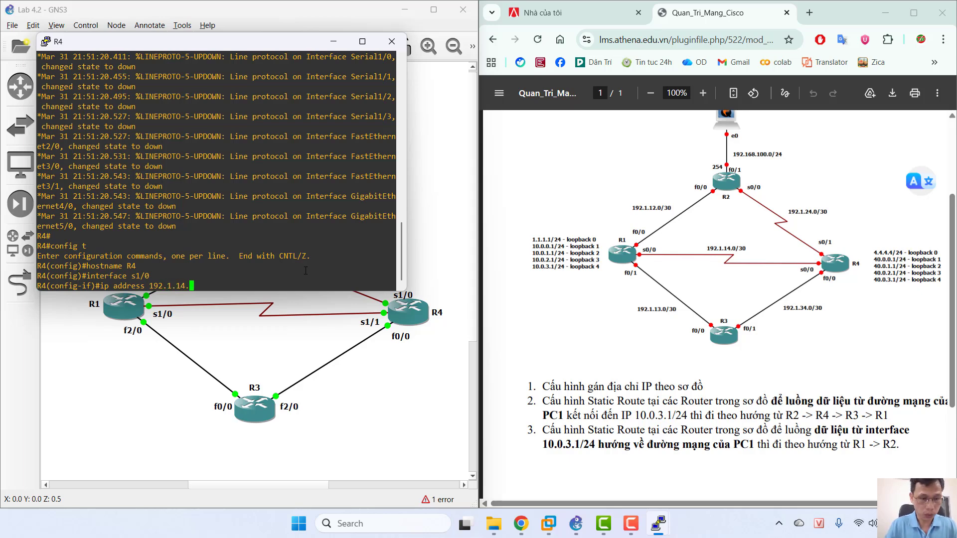
pyautogui.write('2 2')
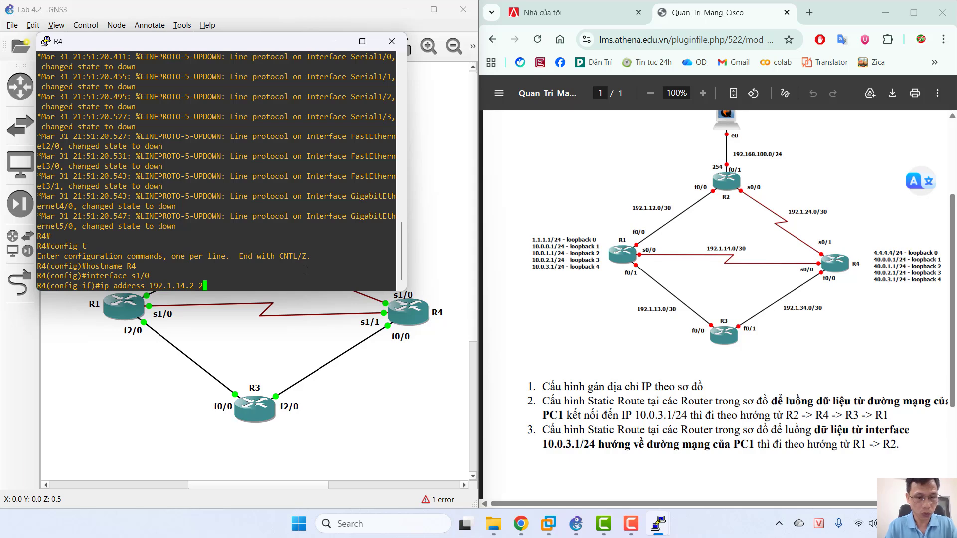
pyautogui.write('55.255.2')
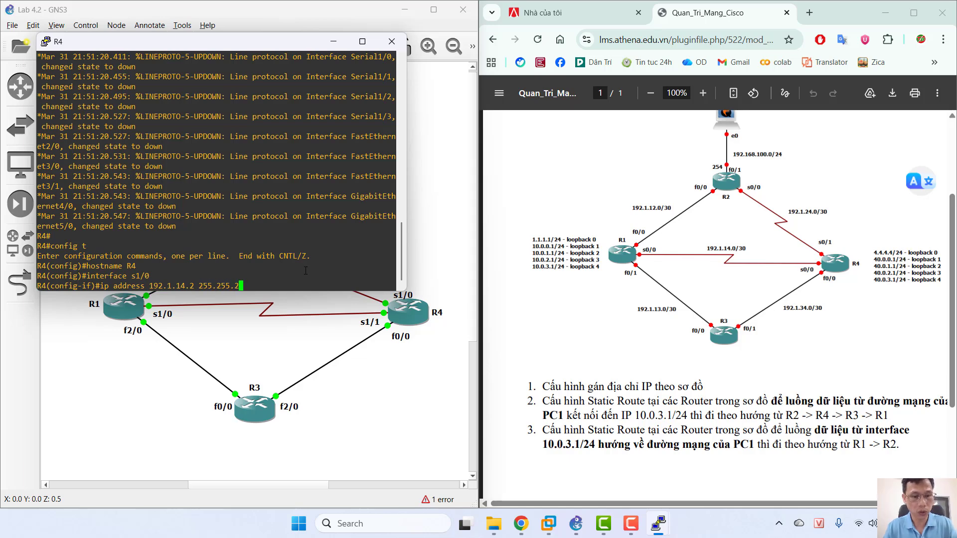
pyautogui.write('55.252')
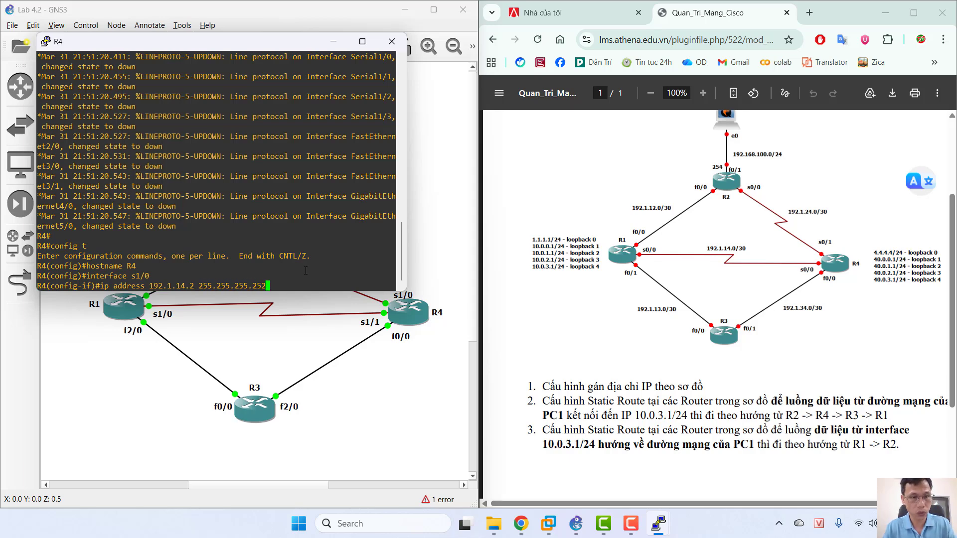
pyautogui.press('Return')
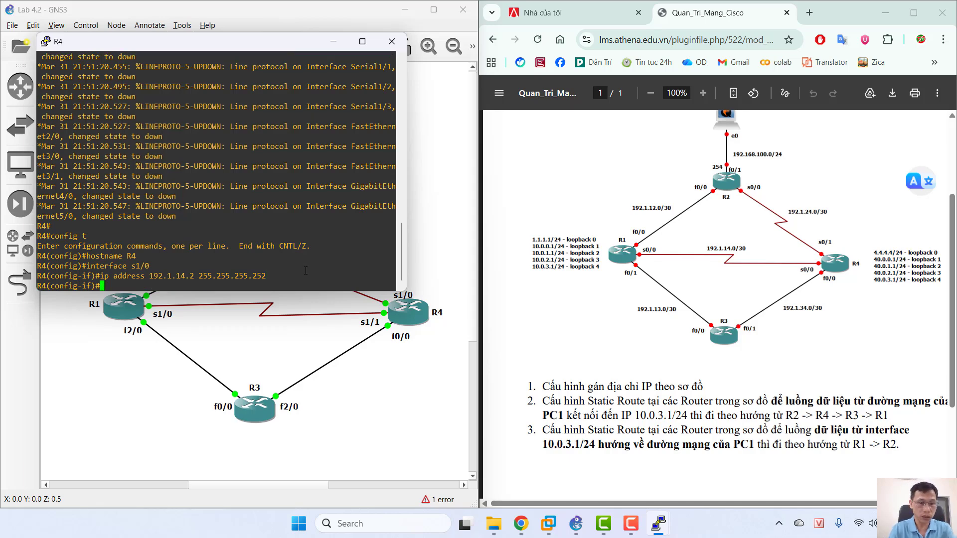
# Step: Remove IP address 192.1.14.2 with subnet mask 255.255.255.252 from R4's s1/0 interface
pyautogui.write('no')
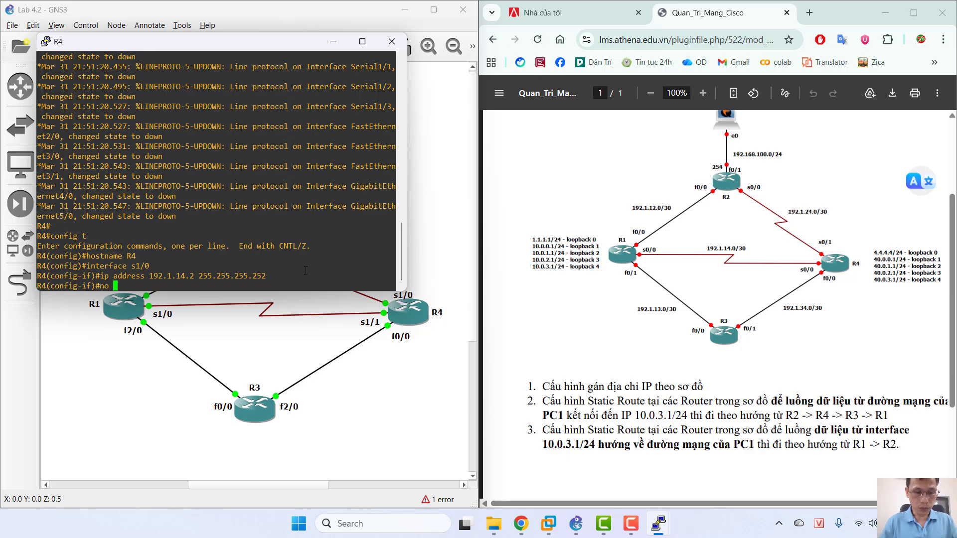
pyautogui.write('ip ')
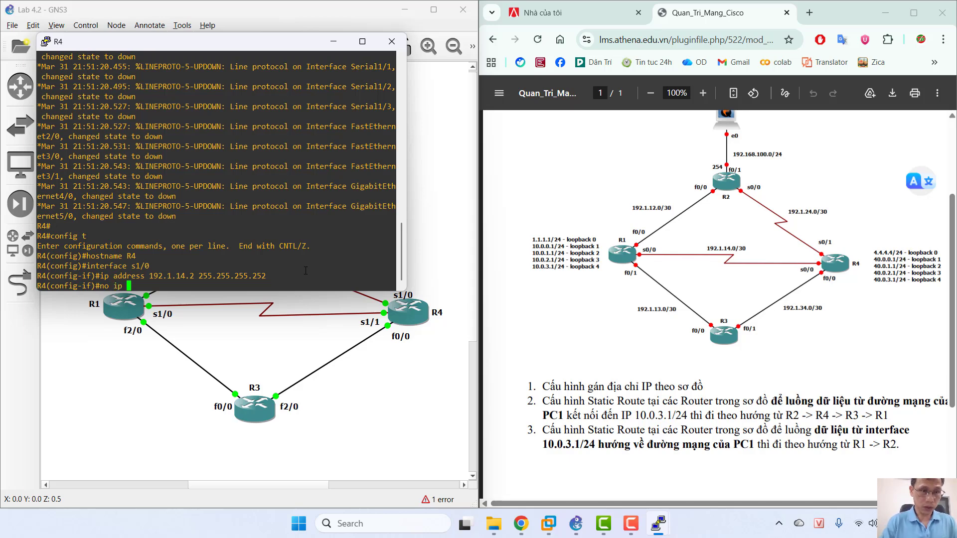
pyautogui.write('addre')
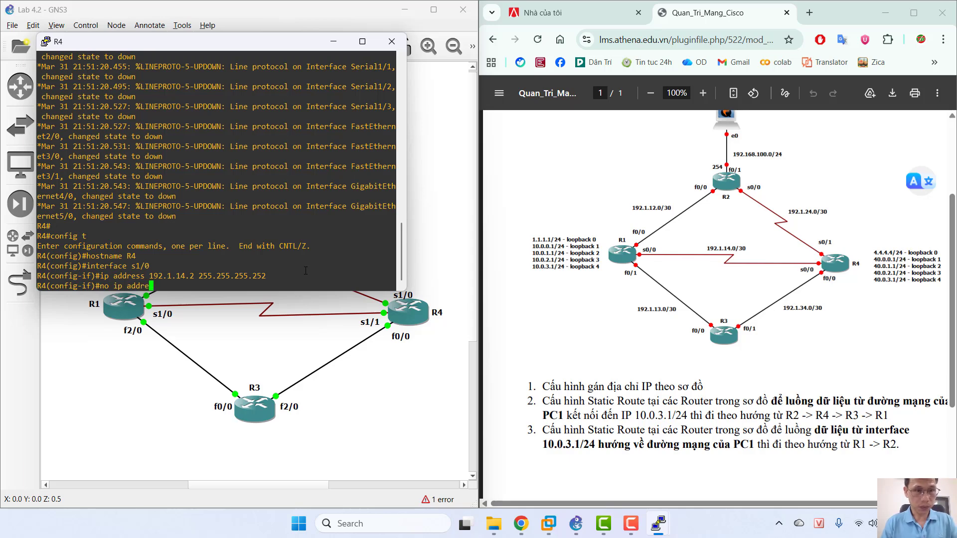
pyautogui.write('ss 19')
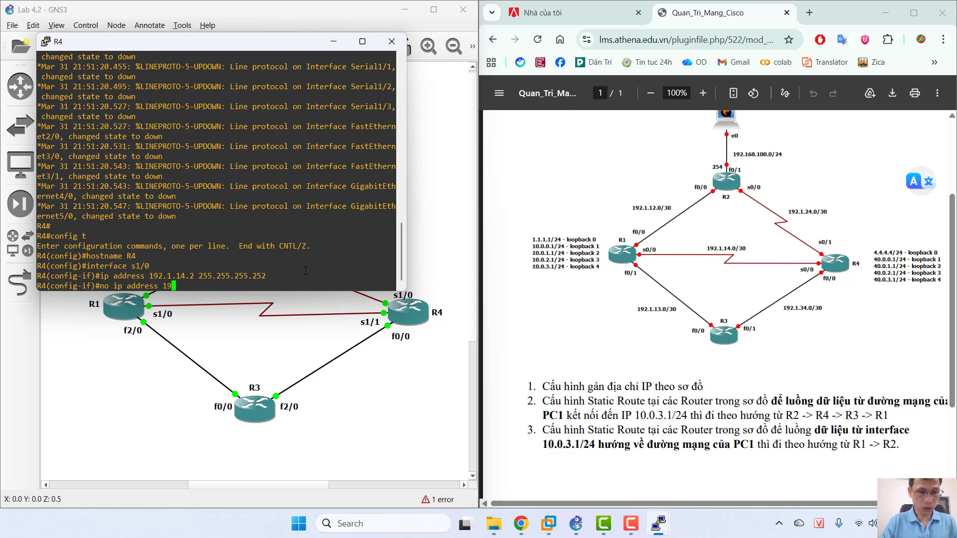
pyautogui.write('2.1')
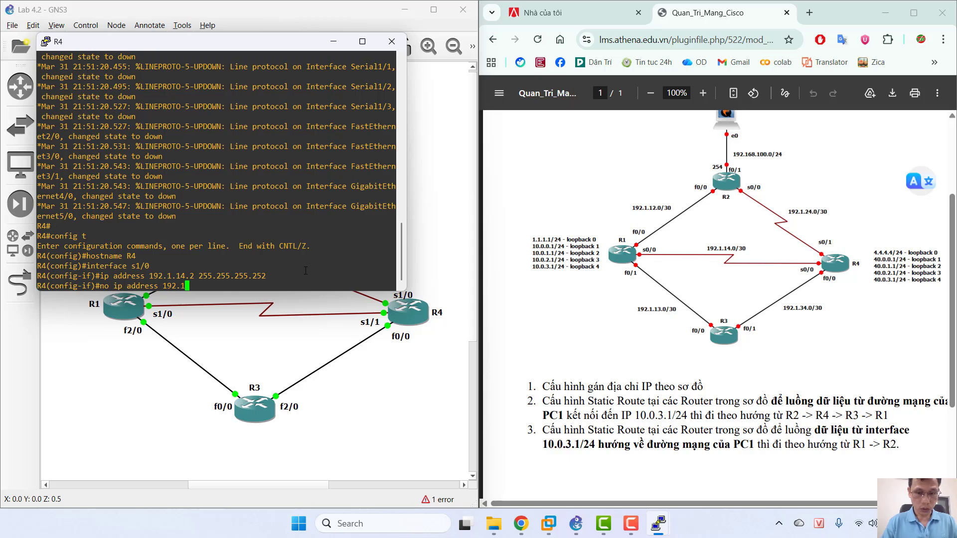
pyautogui.write('.14.')
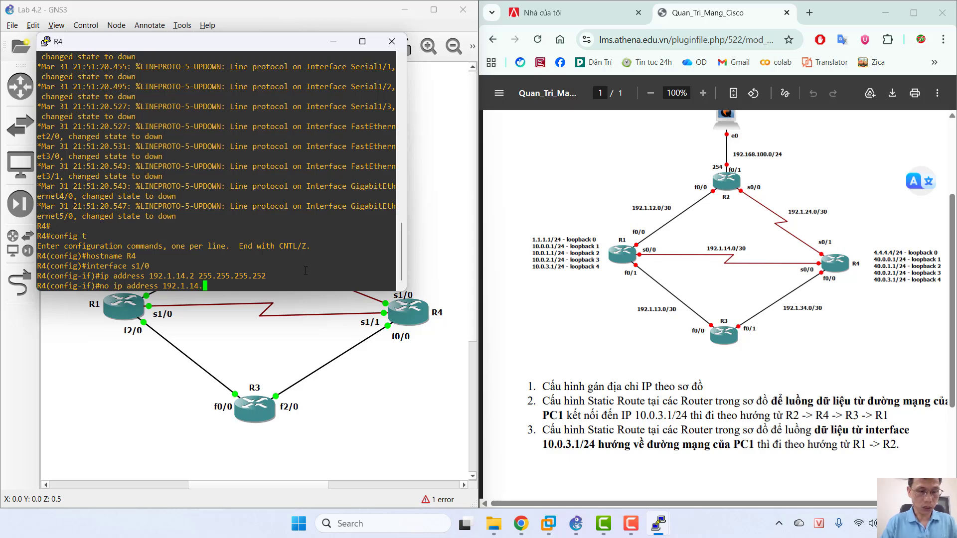
pyautogui.write('2 255')
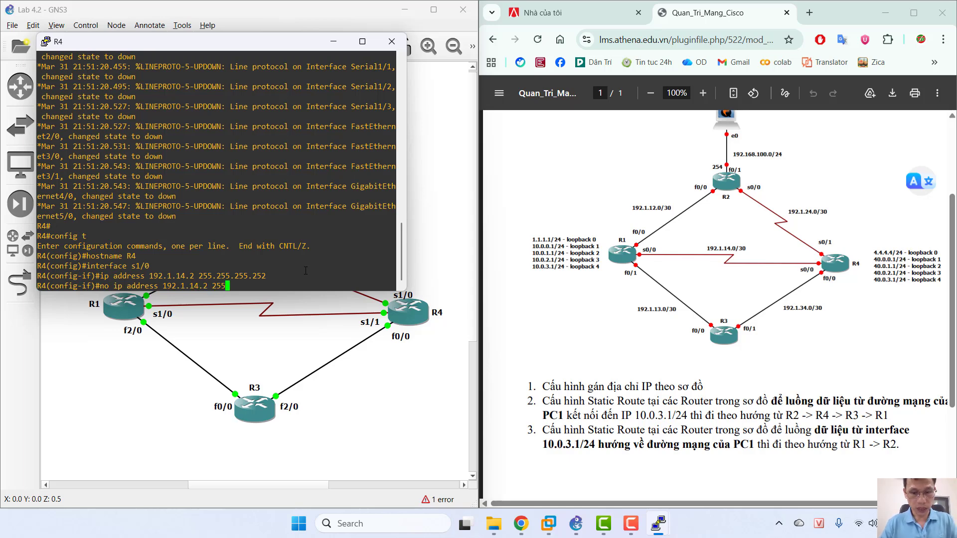
pyautogui.write('.255.25')
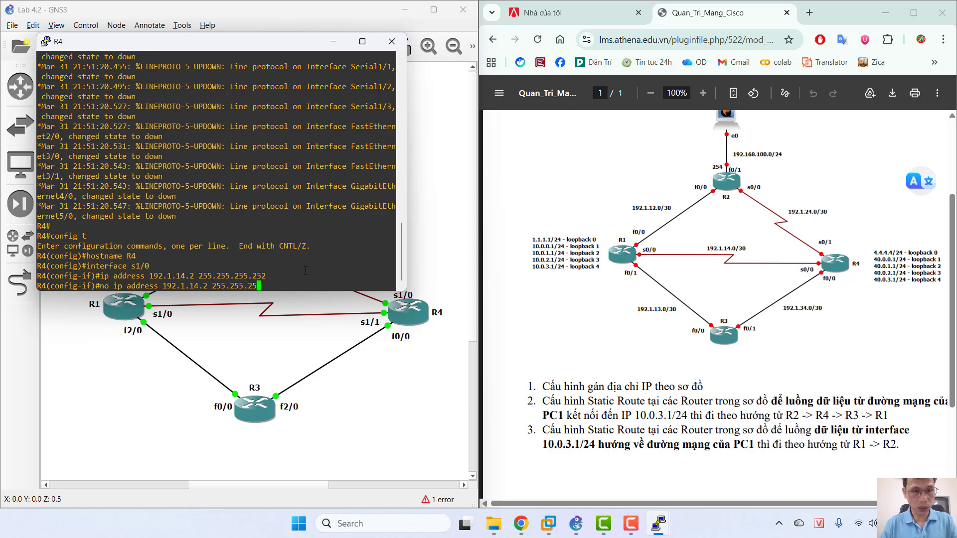
pyautogui.write('5.252')
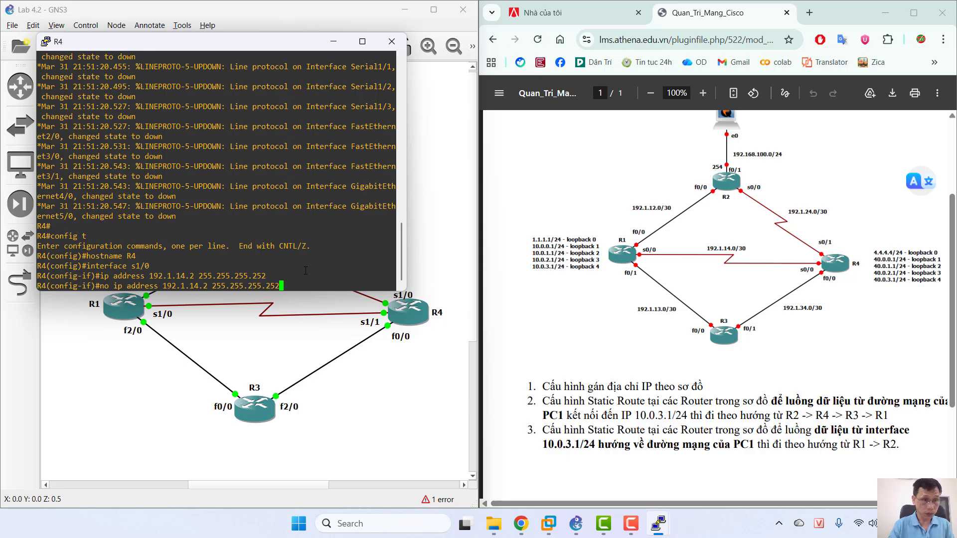
pyautogui.press('Return')
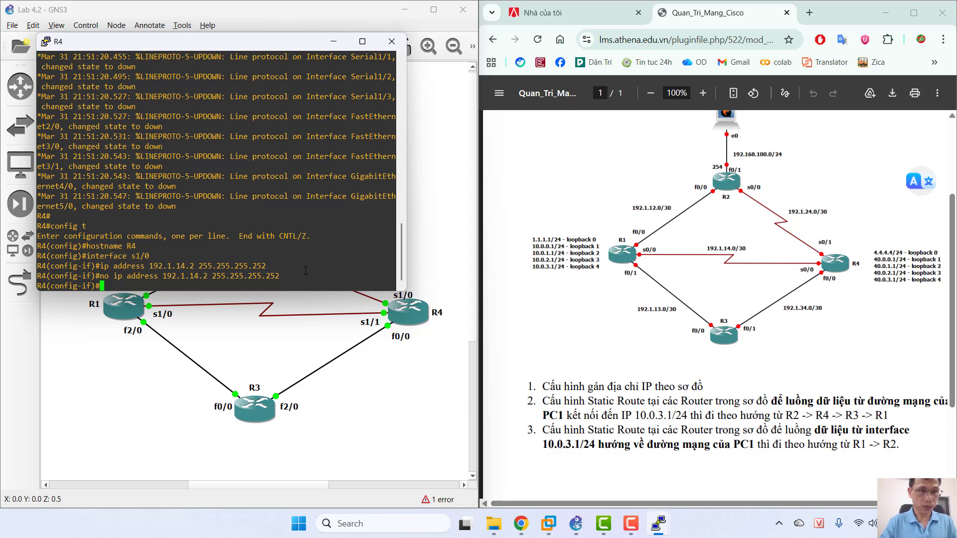
# Step: Assign IP address 192.1.24.2 with subnet mask 255.255.255.252 to R4's s1/0 interface
pyautogui.write('ip')
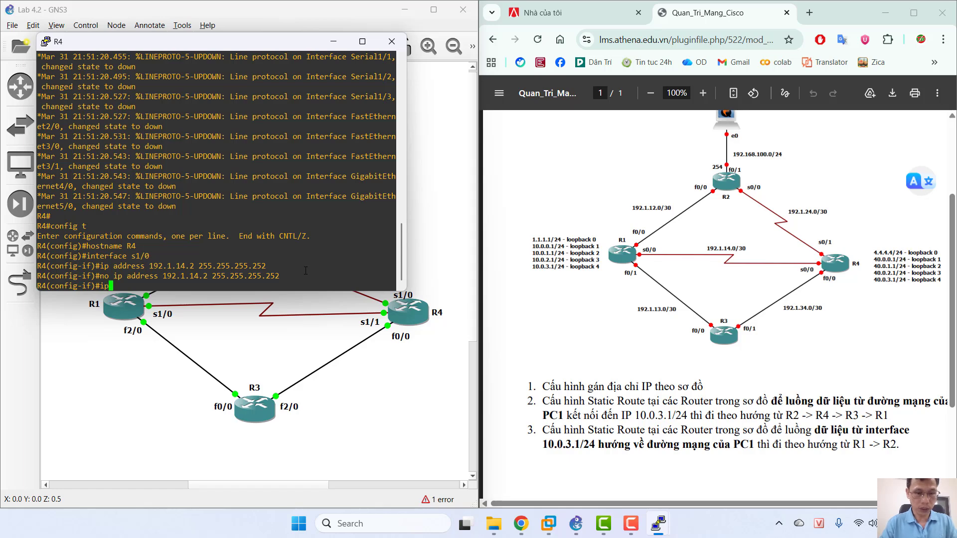
pyautogui.write(' add')
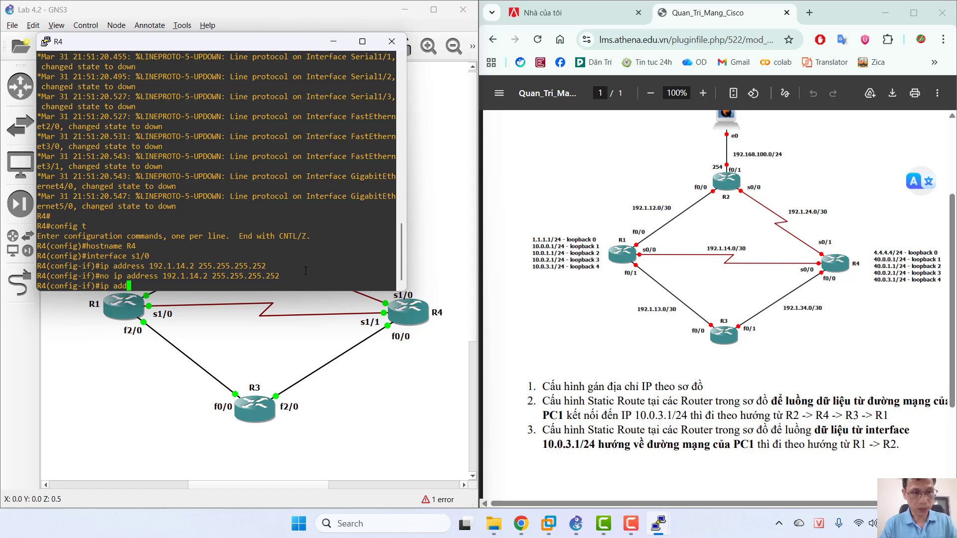
pyautogui.write('ress 19')
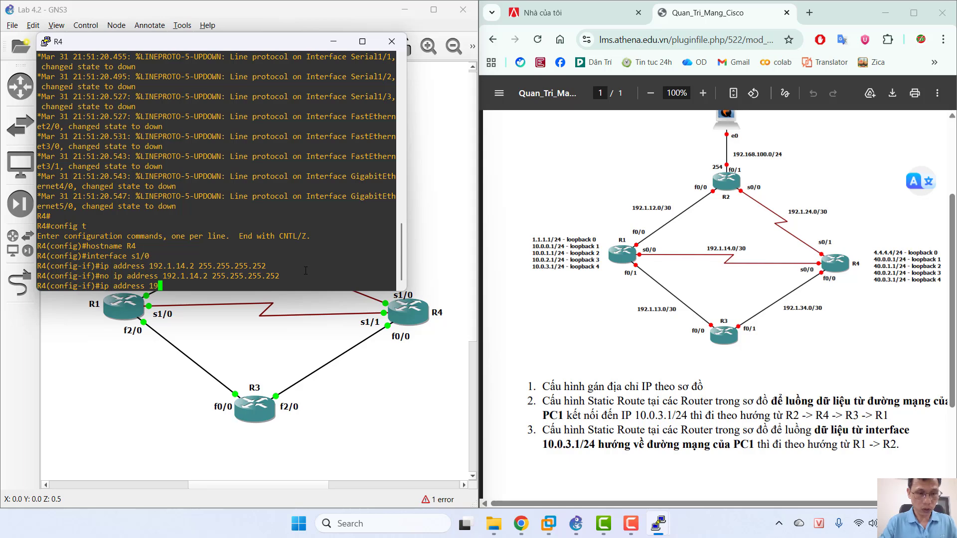
pyautogui.write('2.1.2')
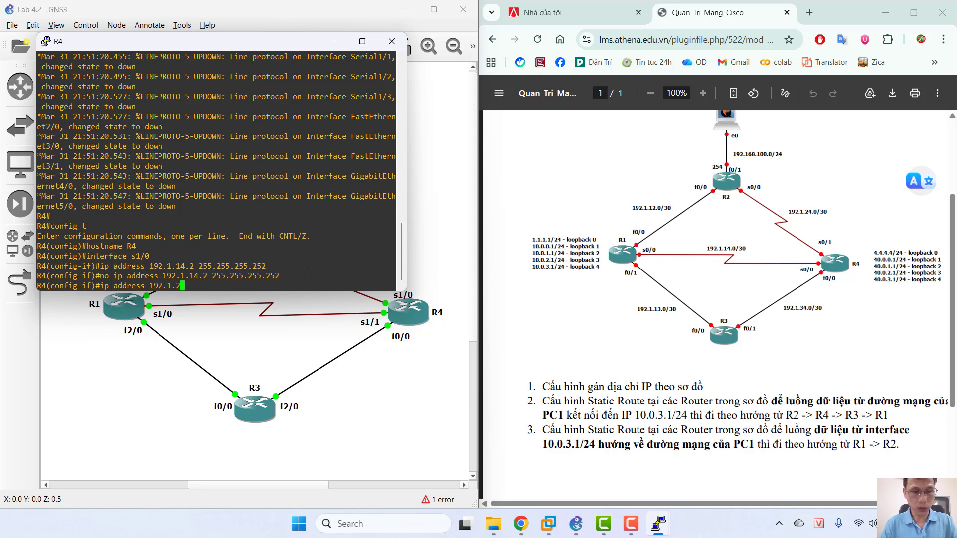
pyautogui.write('4')
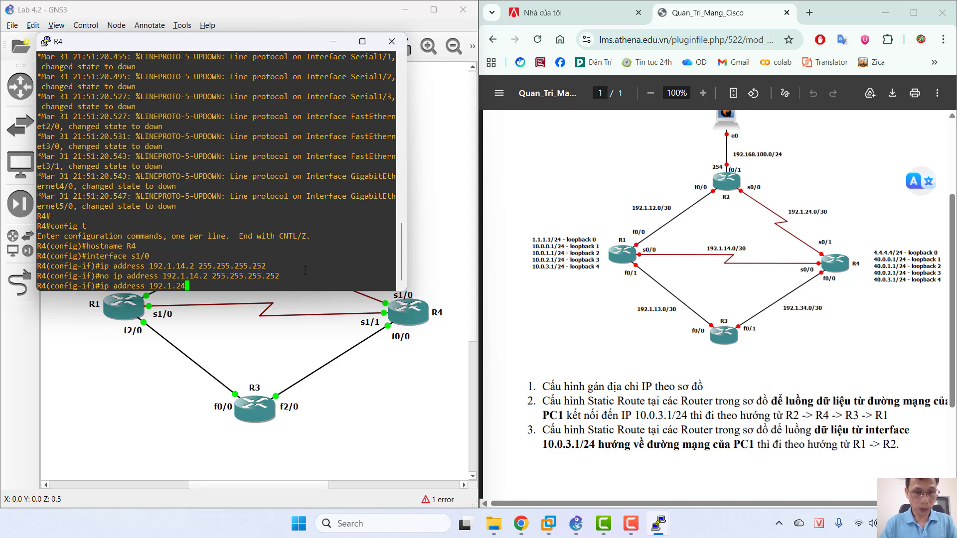
pyautogui.write('.2')
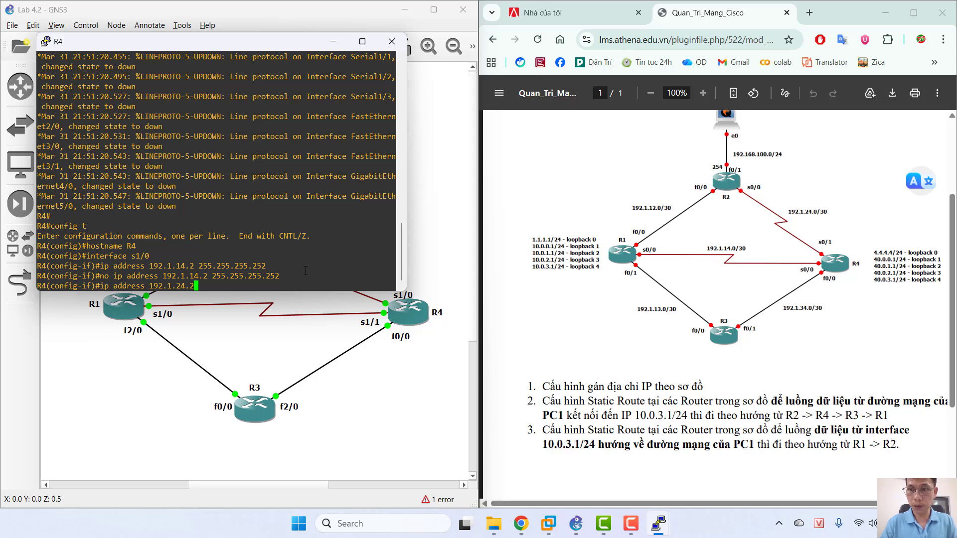
pyautogui.write(' 255')
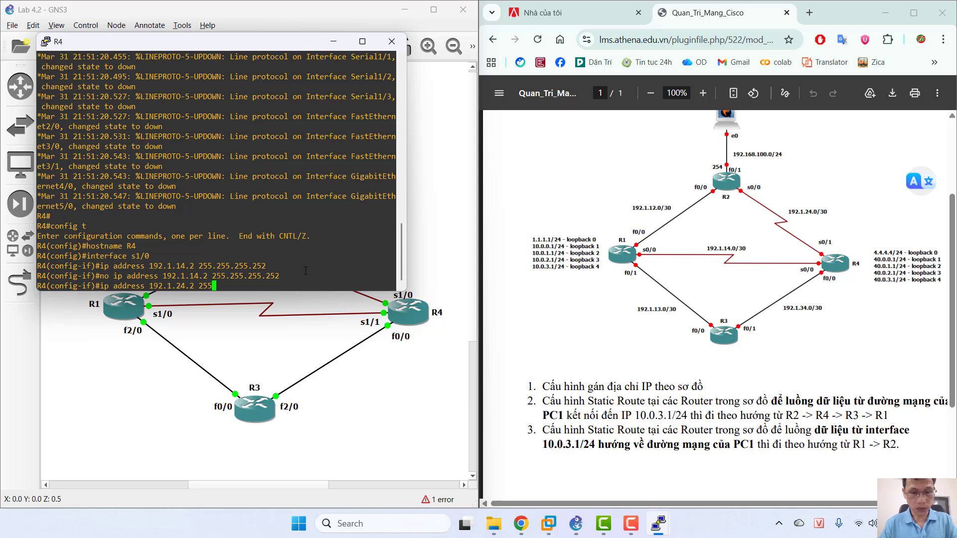
pyautogui.write('.255.2')
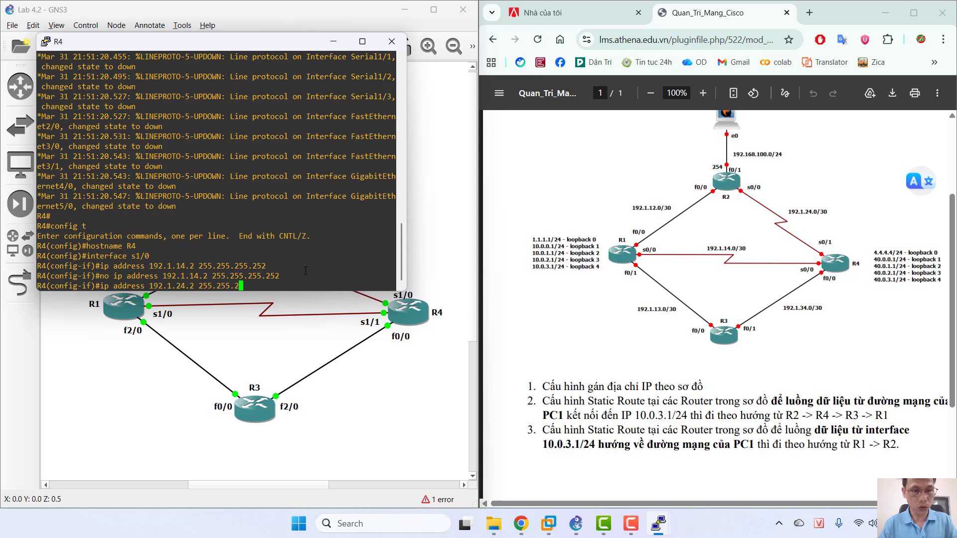
pyautogui.write('55.252')
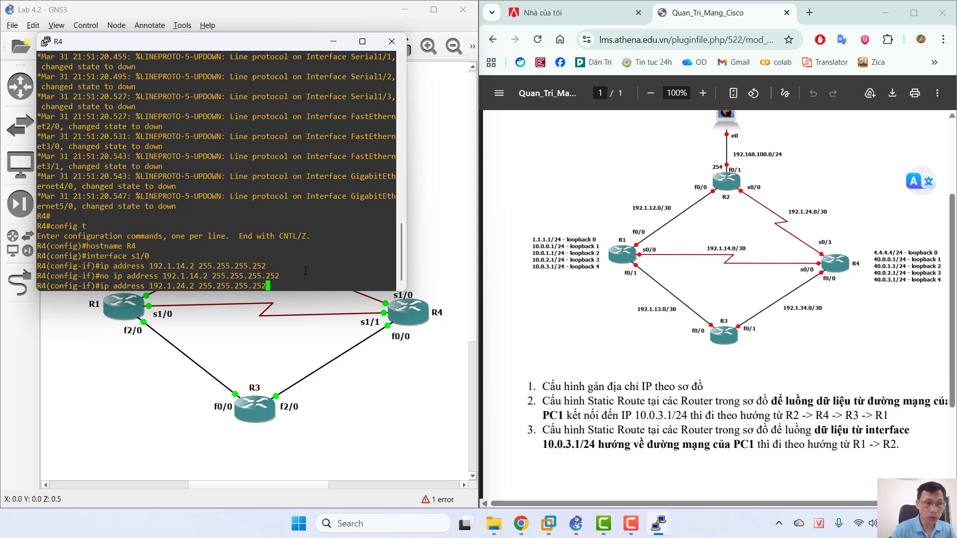
pyautogui.press('Return')
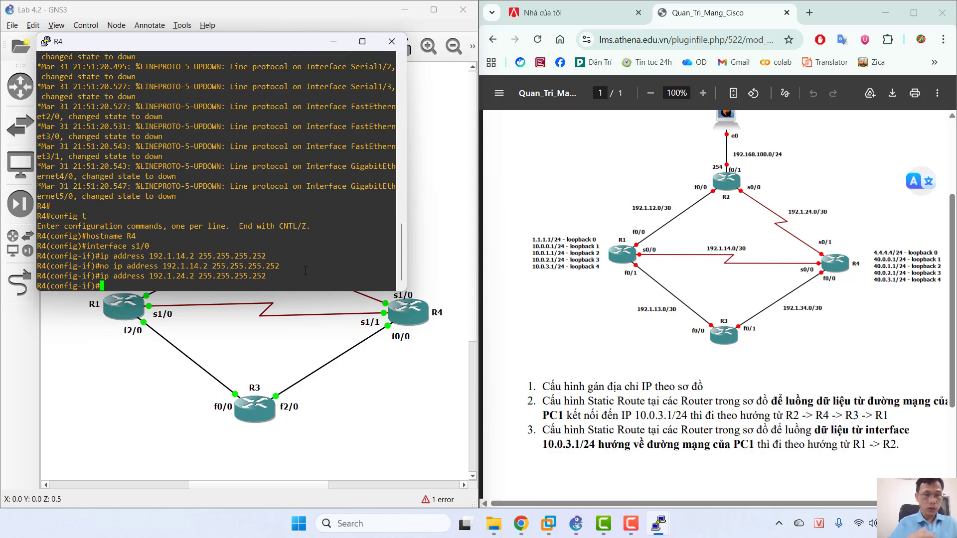
# Step: Enable R4's s1/0 interface with no shutdown and exit to global configuration mode
pyautogui.write('no')
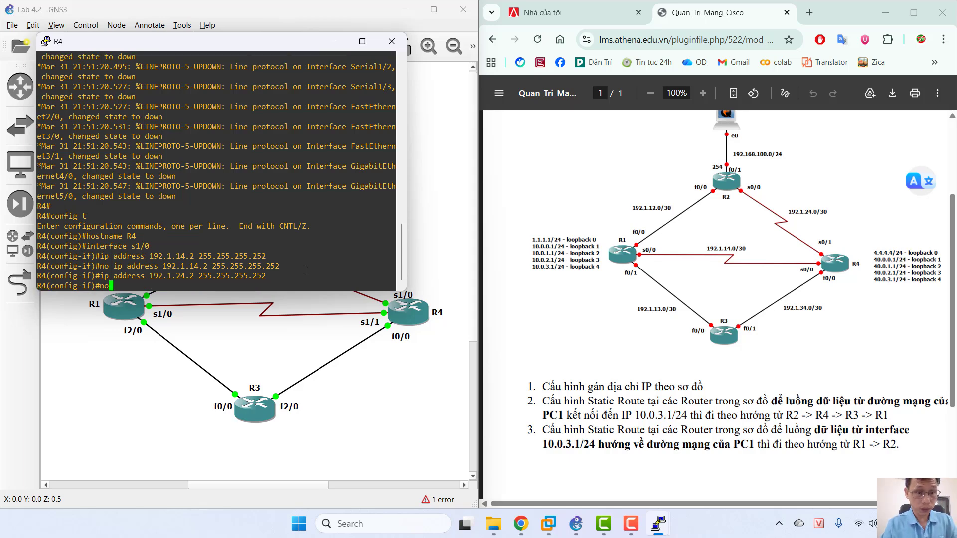
pyautogui.write(' shutdown')
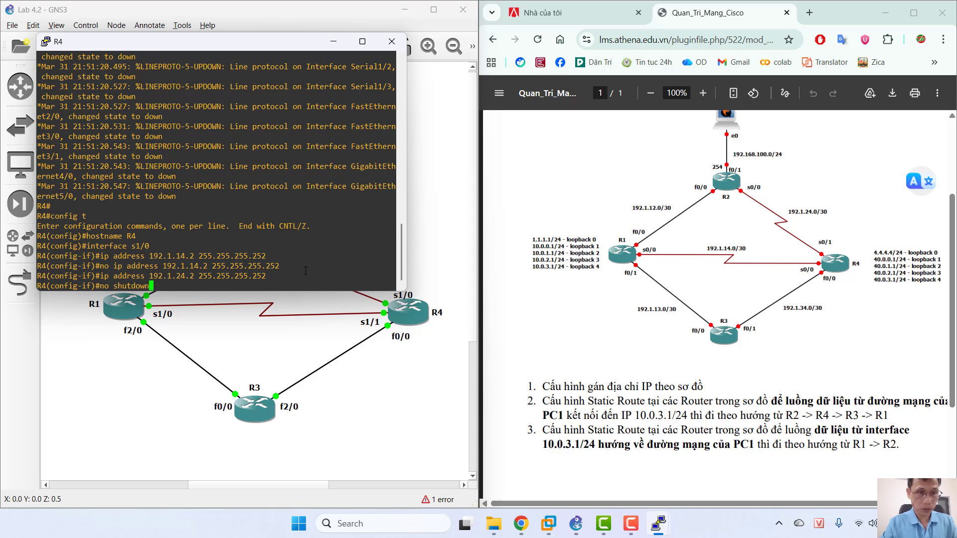
pyautogui.press('Return')
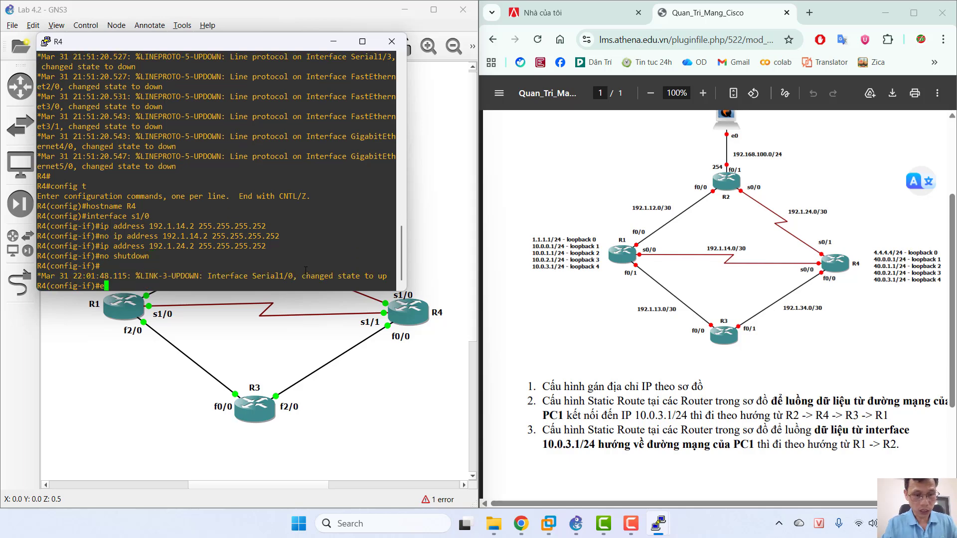
pyautogui.write('exit')
pyautogui.press('Return')
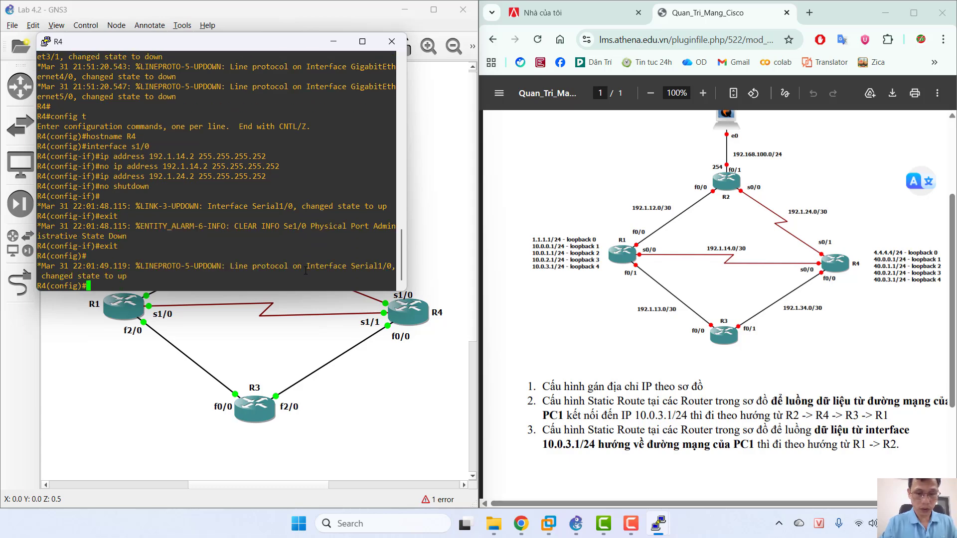
# Step: Enter configuration of R4's s1/1 interface and assign it IP address 192.1.14.2 with subnet mask 255.255.255.252
pyautogui.write('interface')
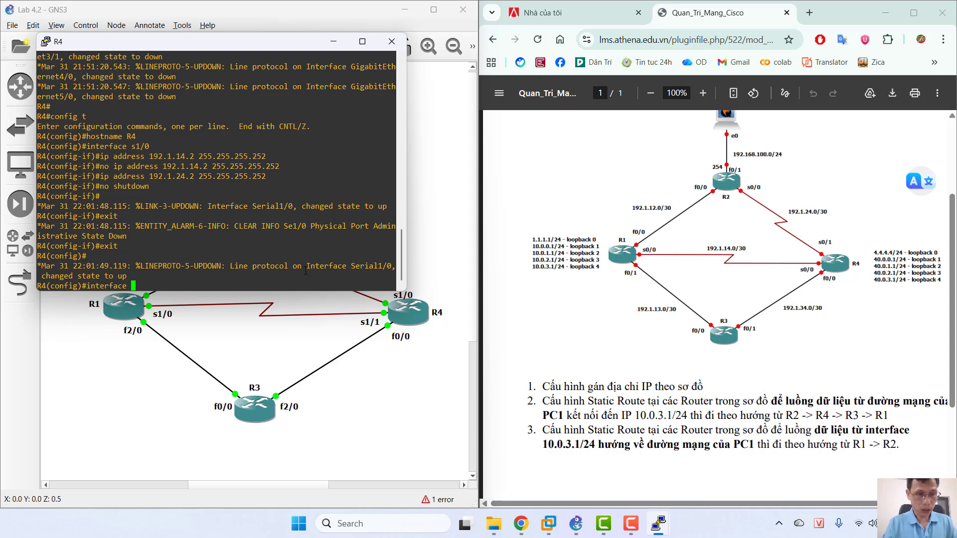
pyautogui.write('s1/0')
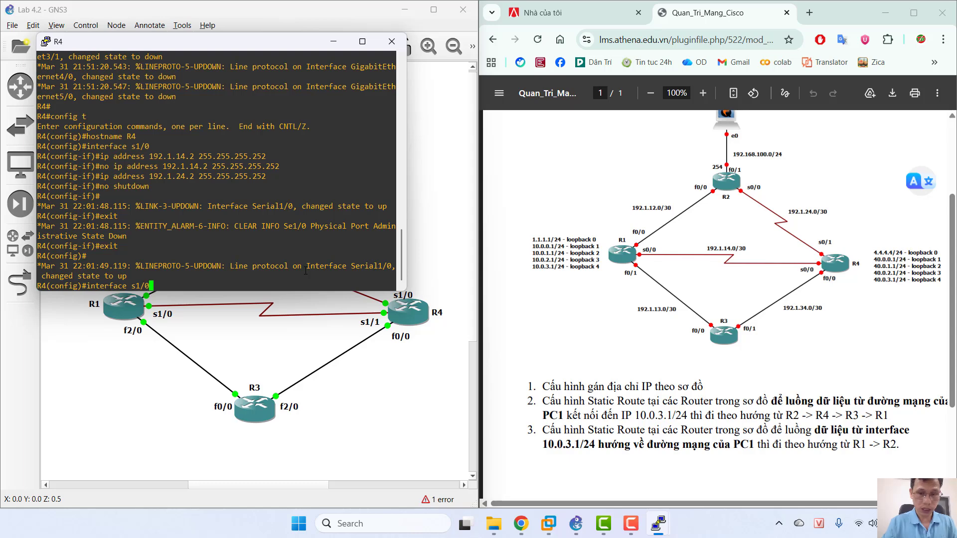
pyautogui.press('BackSpace')
pyautogui.write('1')
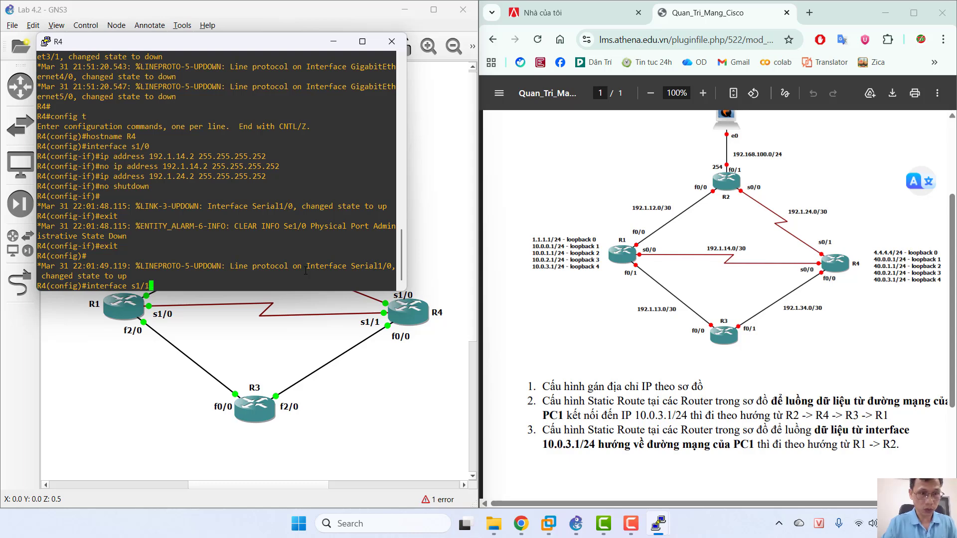
pyautogui.press('Return')
pyautogui.write('ip address')
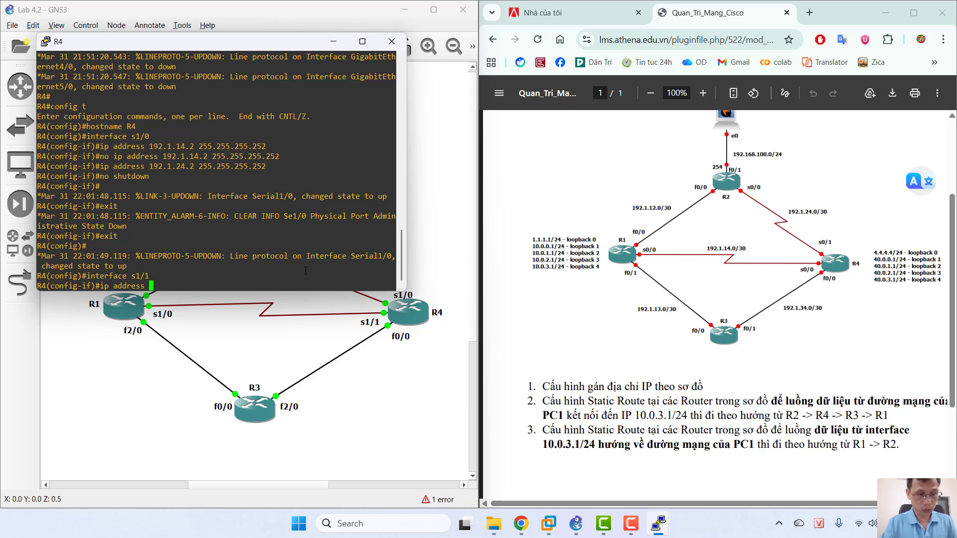
pyautogui.write(' 192.')
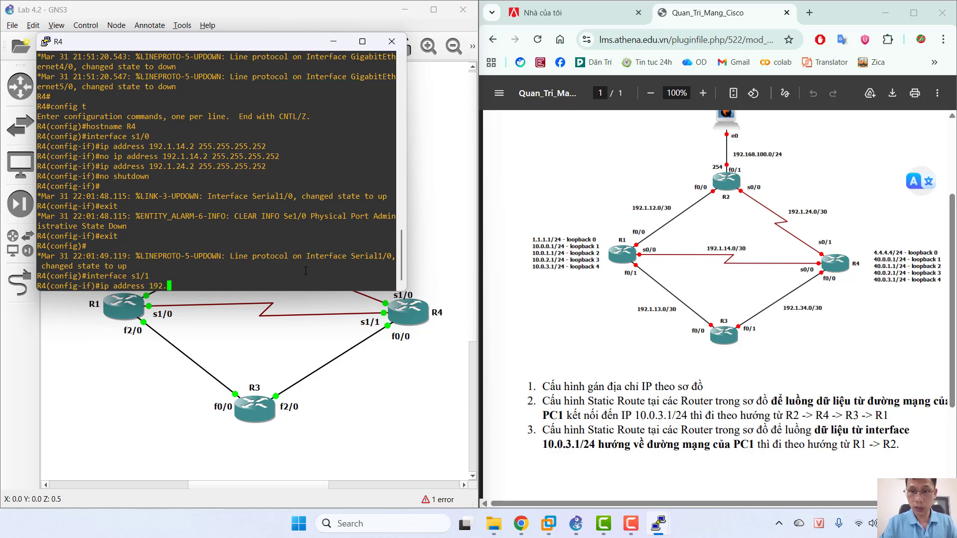
pyautogui.write('1.1')
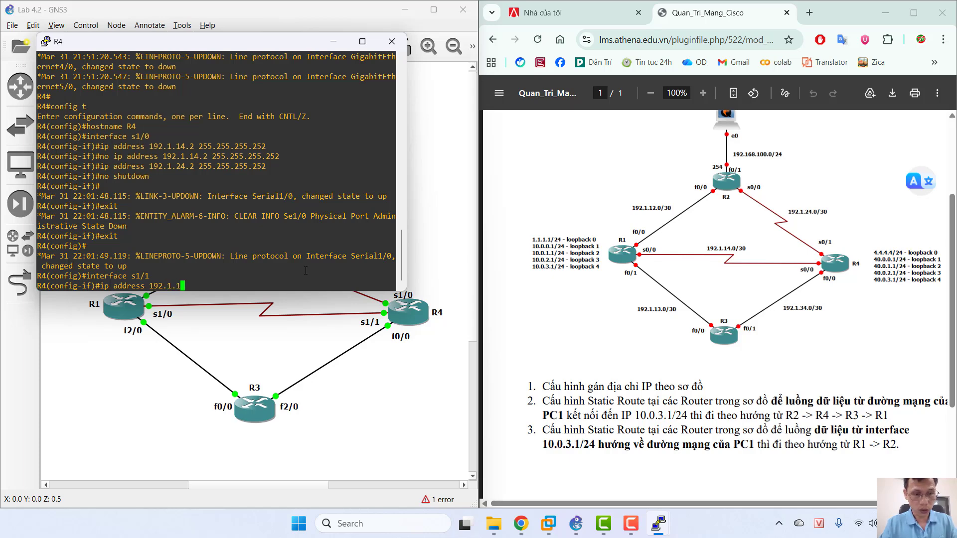
pyautogui.write('4.2')
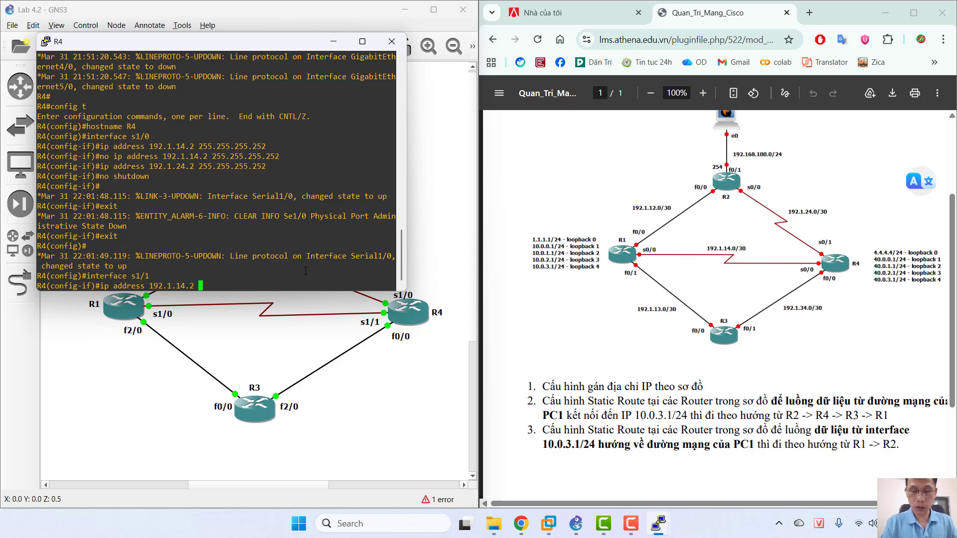
pyautogui.write(' 255.2')
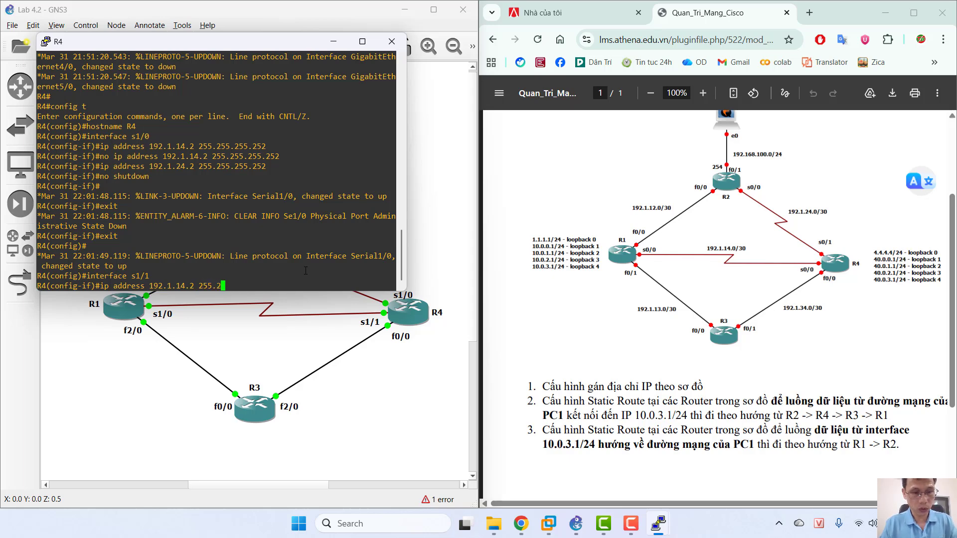
pyautogui.write('55.255.255.255.')
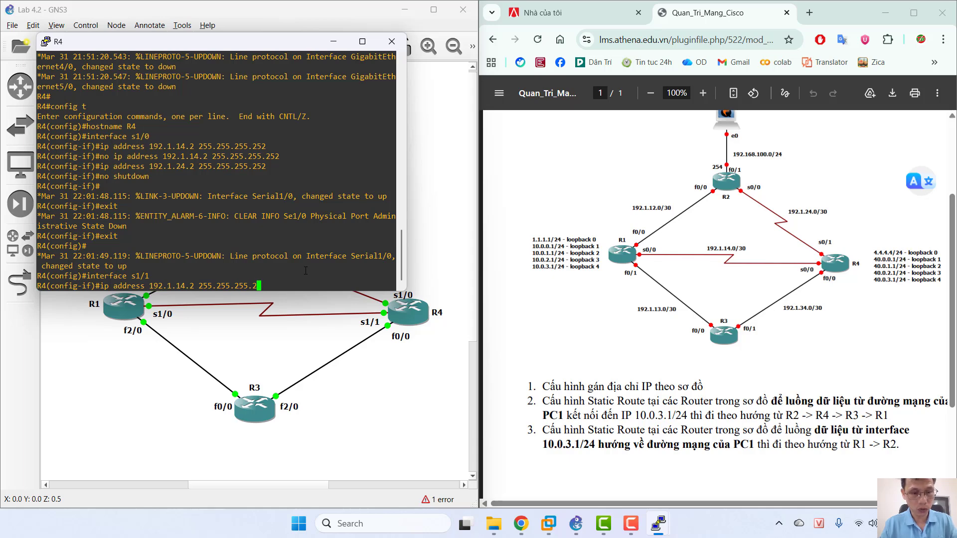
pyautogui.write('2')
pyautogui.press('Return')
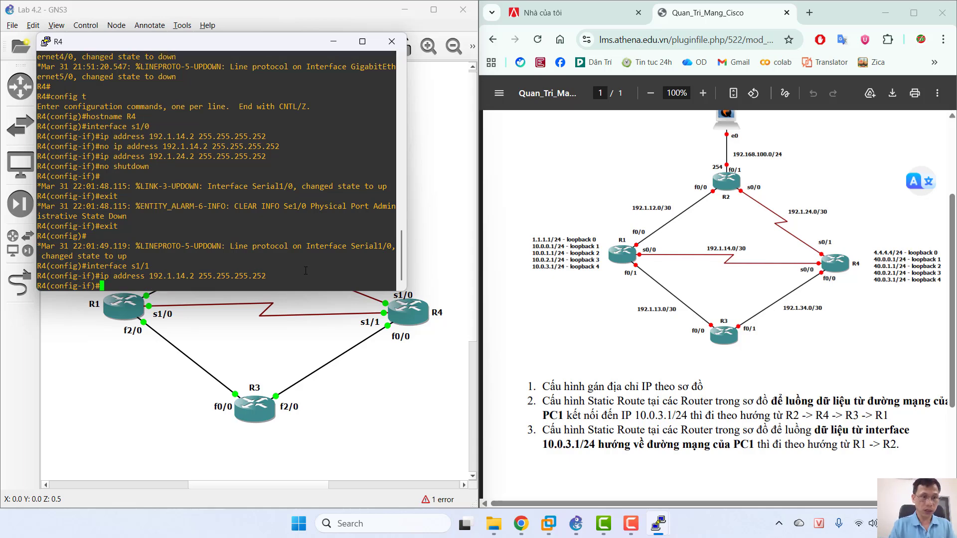
# Step: Enable R4's s1/1 interface with no shutdown and exit to global configuration mode
pyautogui.write('no ')
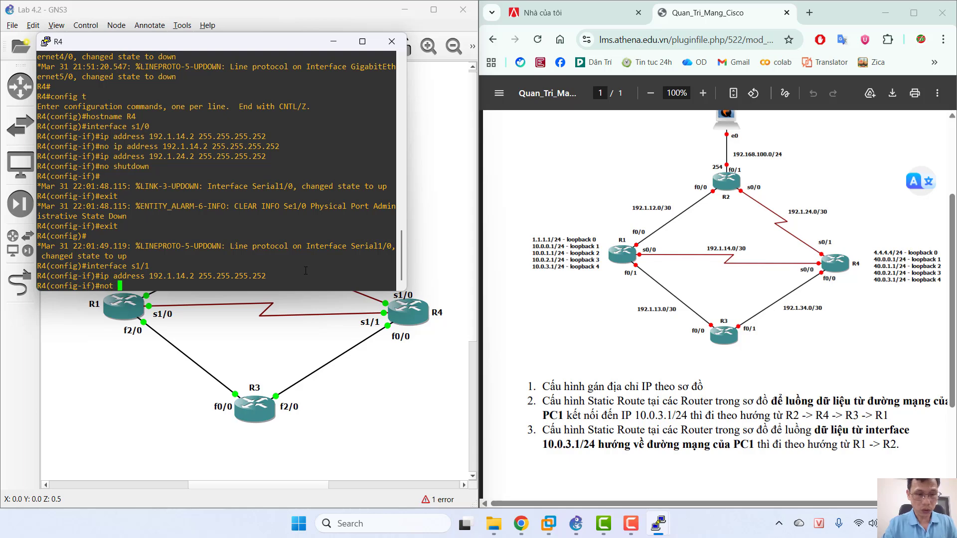
pyautogui.write('shutdown')
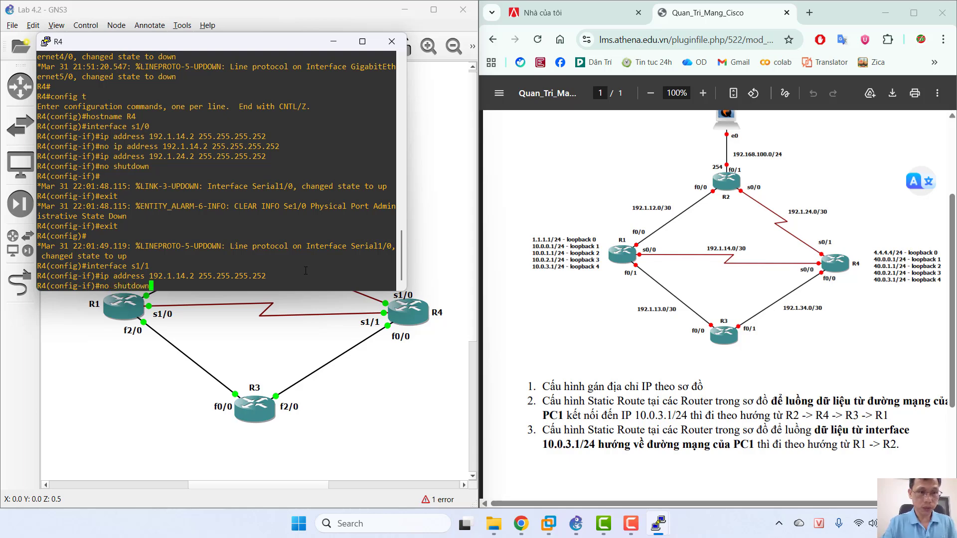
pyautogui.press('Return')
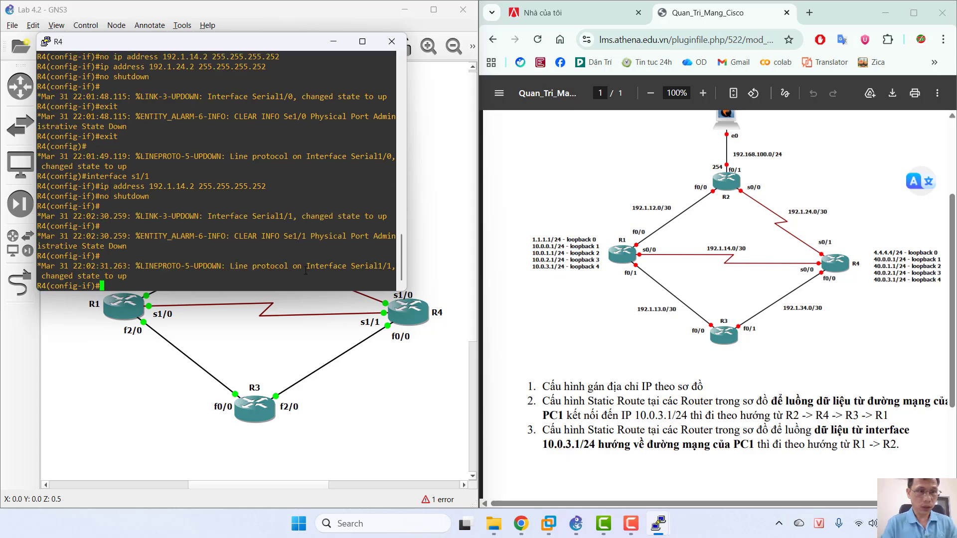
pyautogui.write('exit')
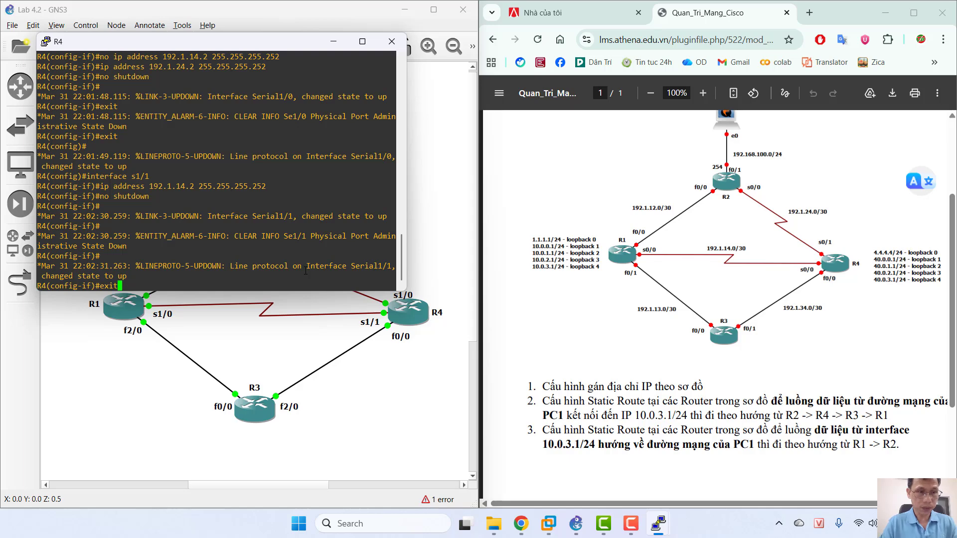
pyautogui.press('Return')
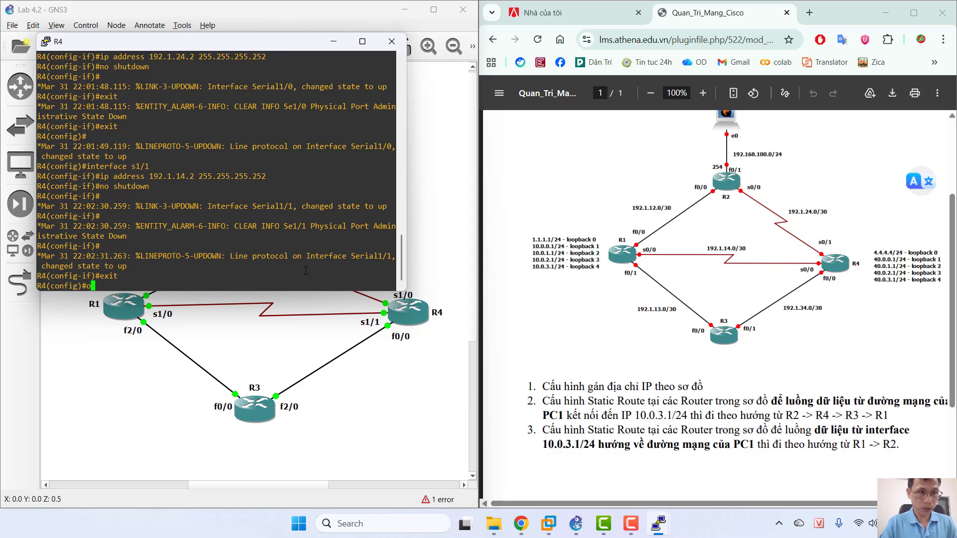
# Step: Enter configuration of R4's f0/0 interface and assign it IP address 192.1.34.2 with subnet mask 255.255.255.252
pyautogui.write('interfac')
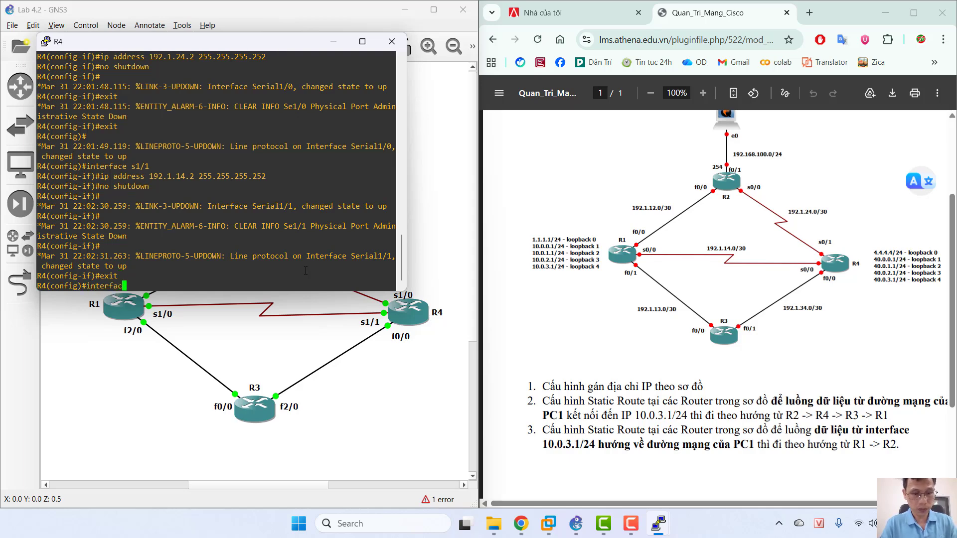
pyautogui.write('e f')
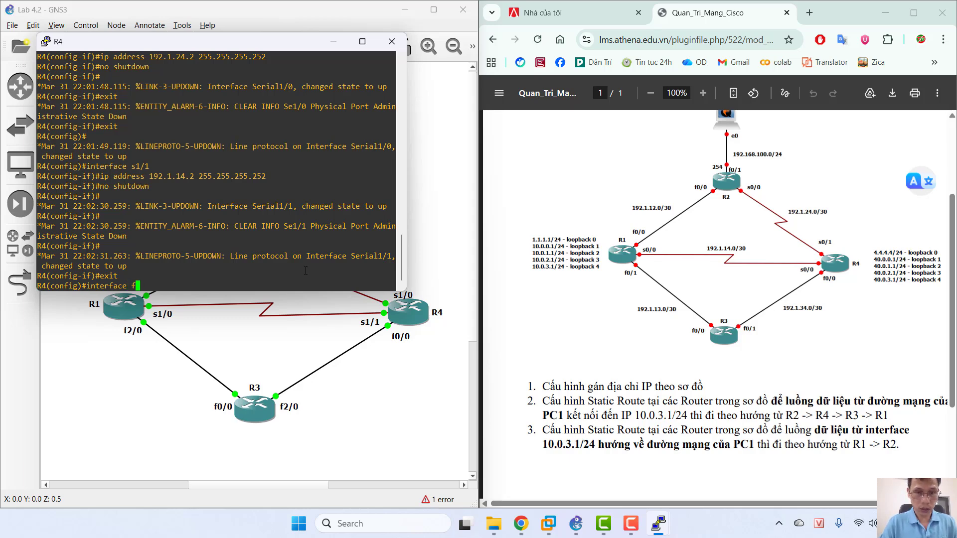
pyautogui.write('0/0')
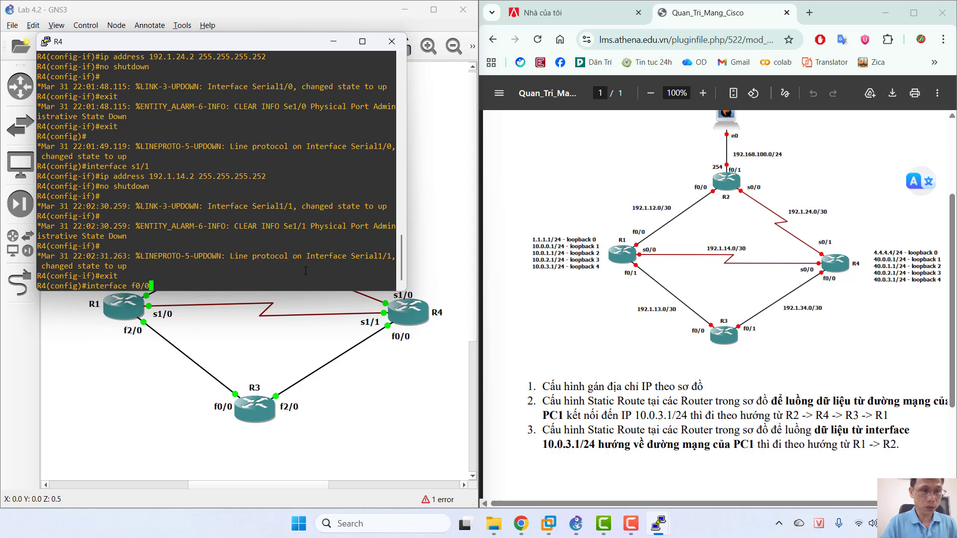
pyautogui.press('Return')
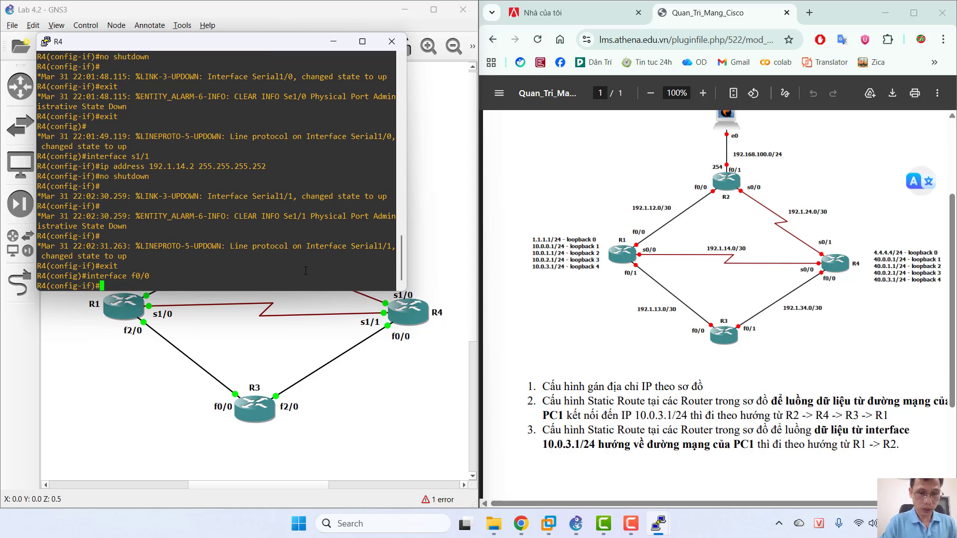
pyautogui.write('ip address')
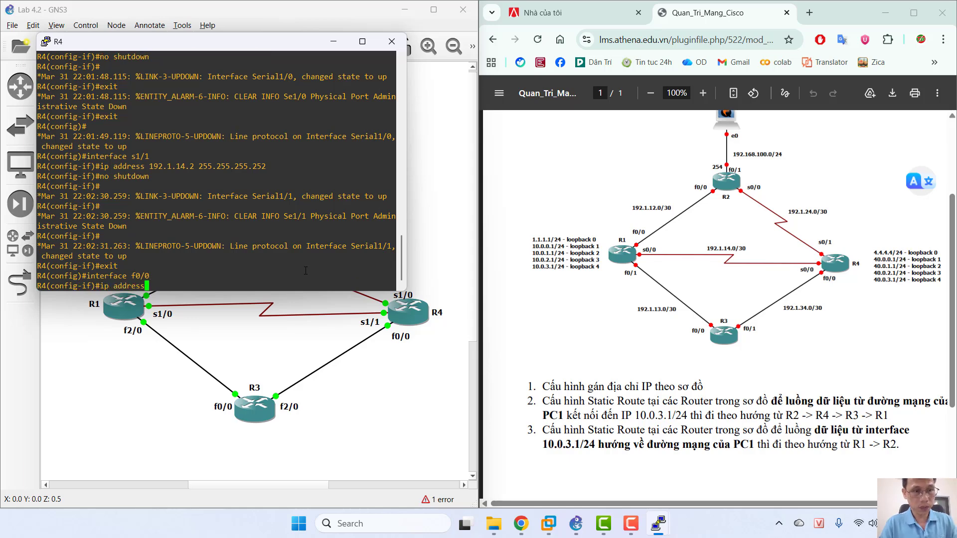
pyautogui.write(' 192')
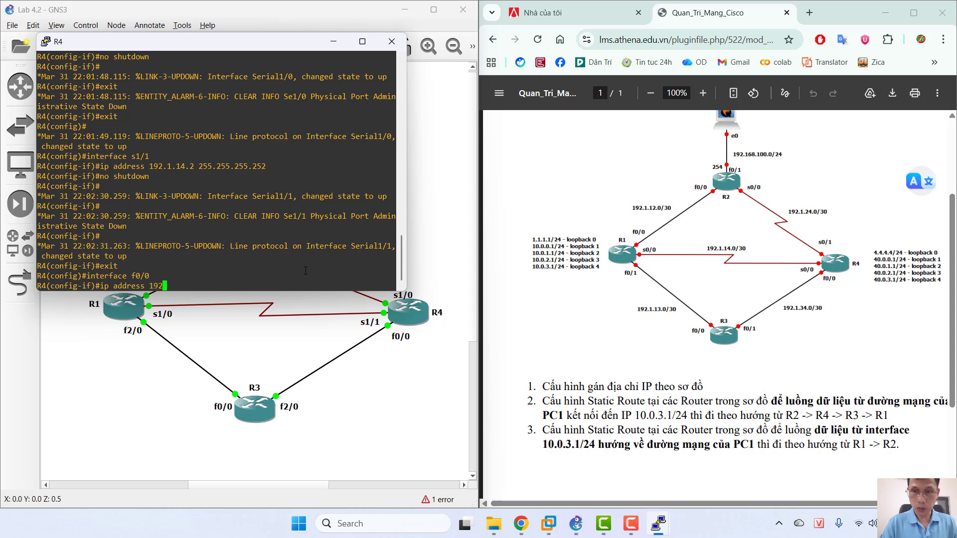
pyautogui.write('.1.')
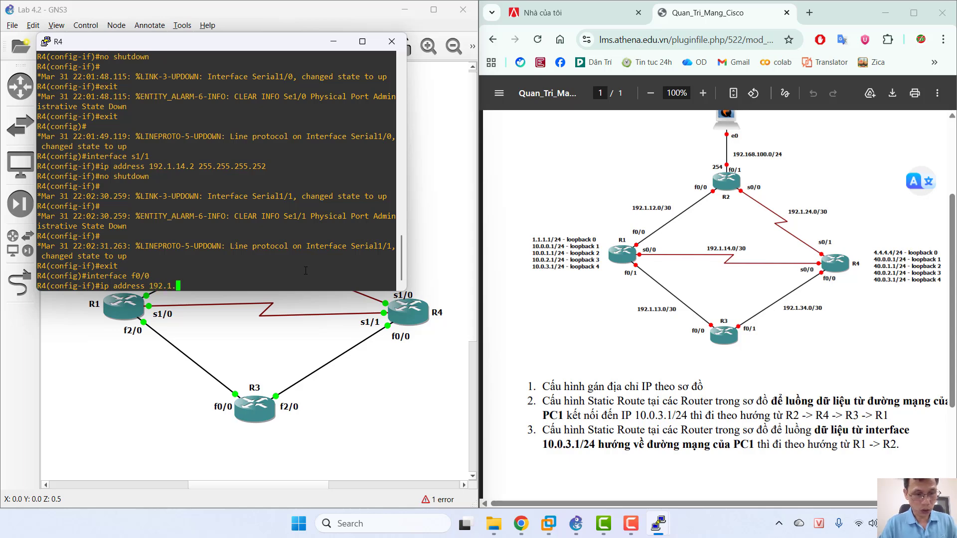
pyautogui.write('13')
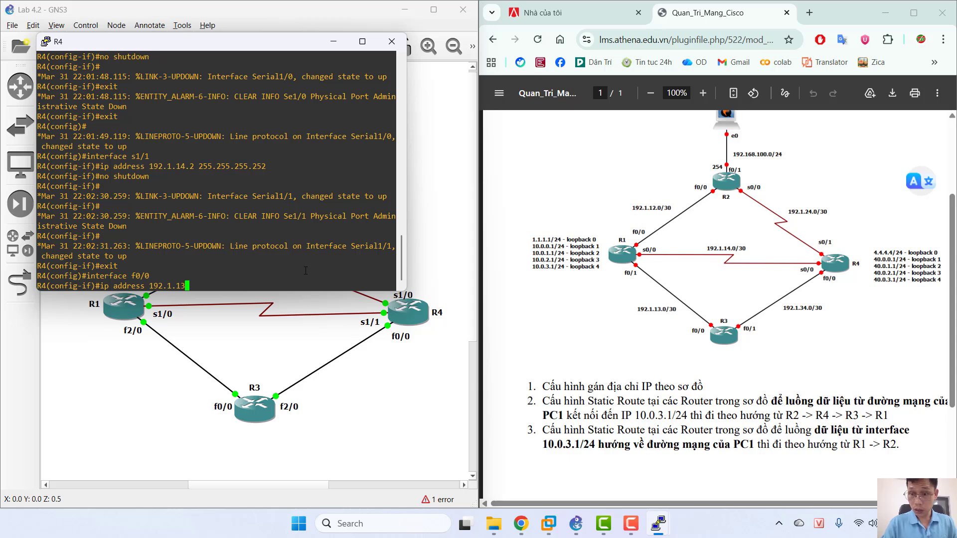
pyautogui.press('BackSpace')
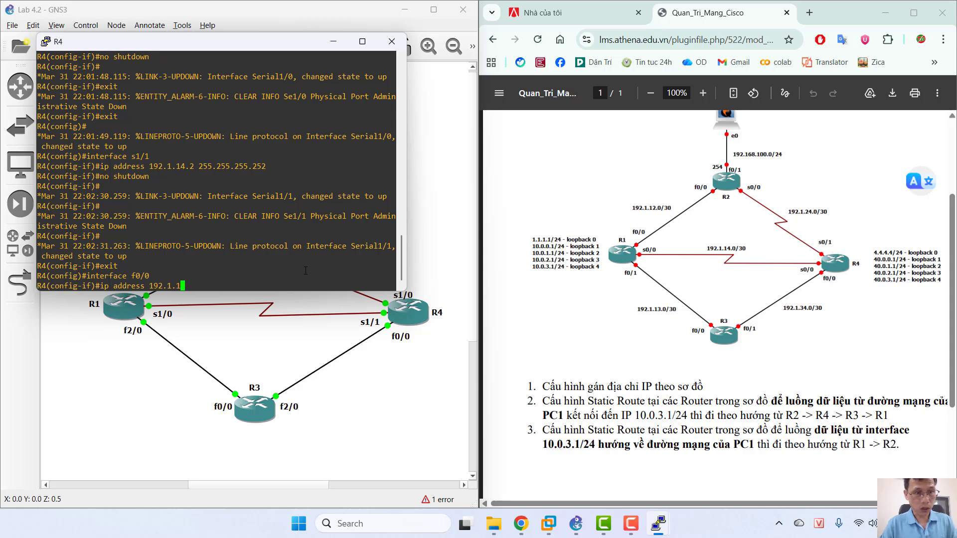
pyautogui.press('BackSpace')
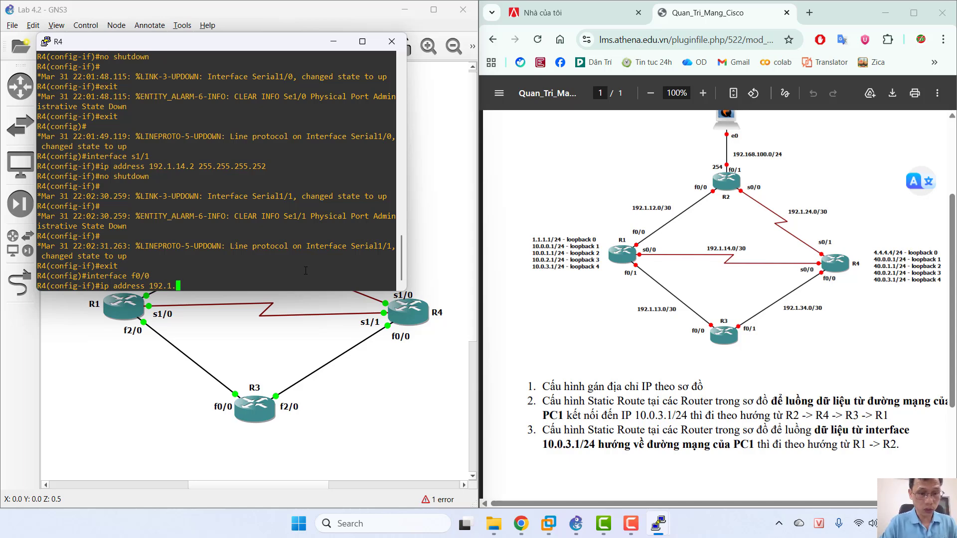
pyautogui.write('34.2')
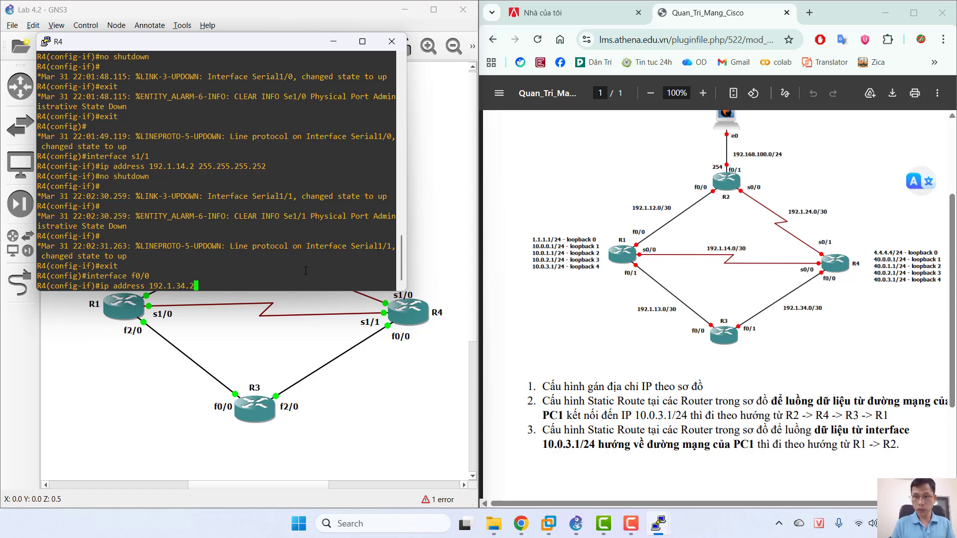
pyautogui.write(' 25')
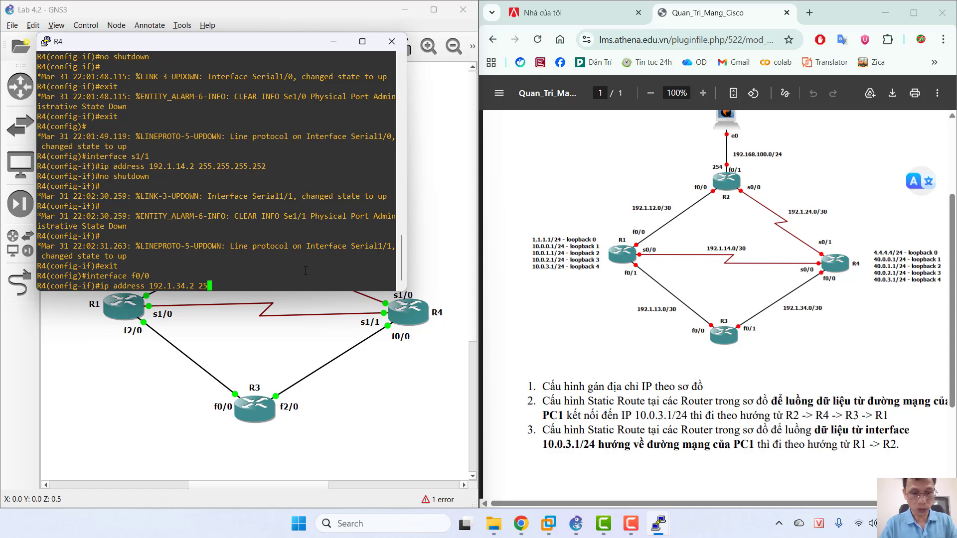
pyautogui.write('5.2')
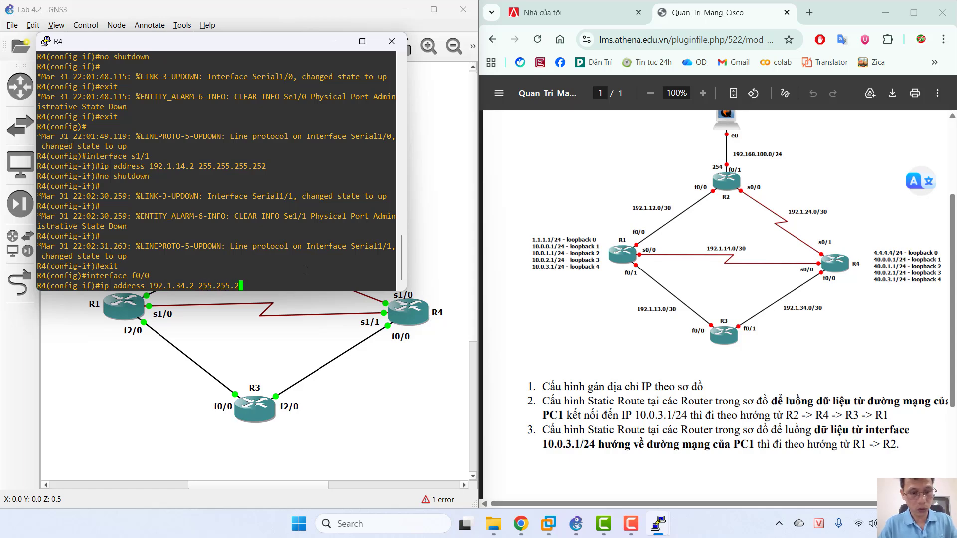
pyautogui.write('55.255.252')
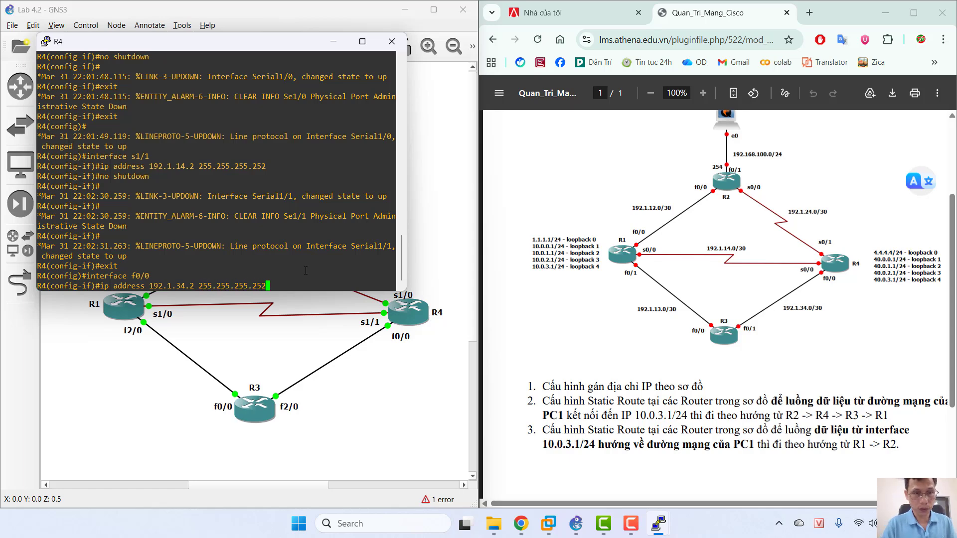
pyautogui.press('Return')
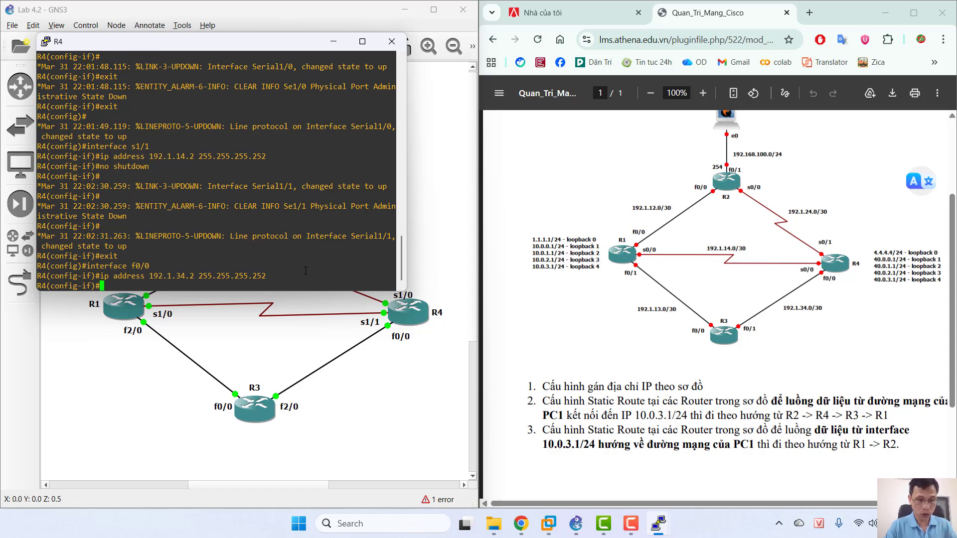
# Step: Enable R4's f0/0 interface with no shutdown and exit to global configuration mode
pyautogui.write('no shut')
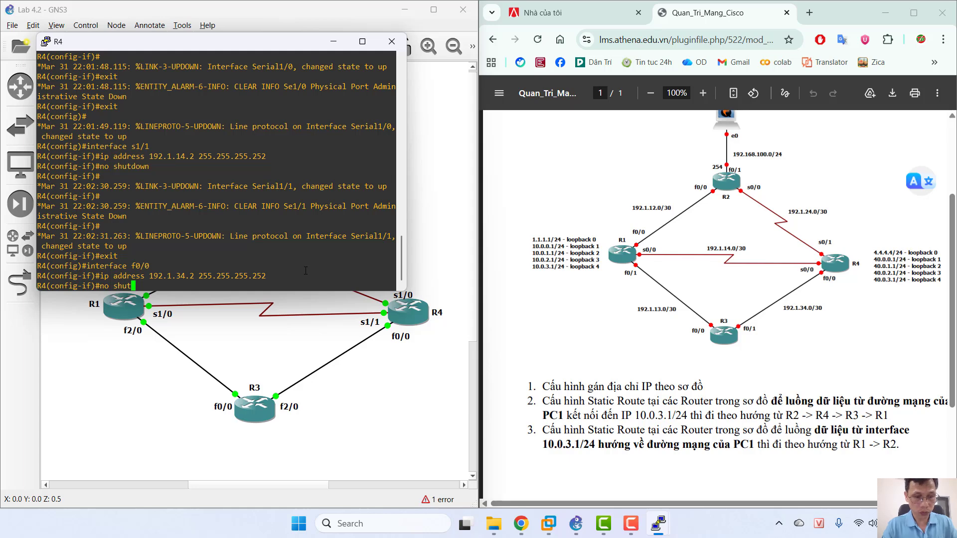
pyautogui.write('down')
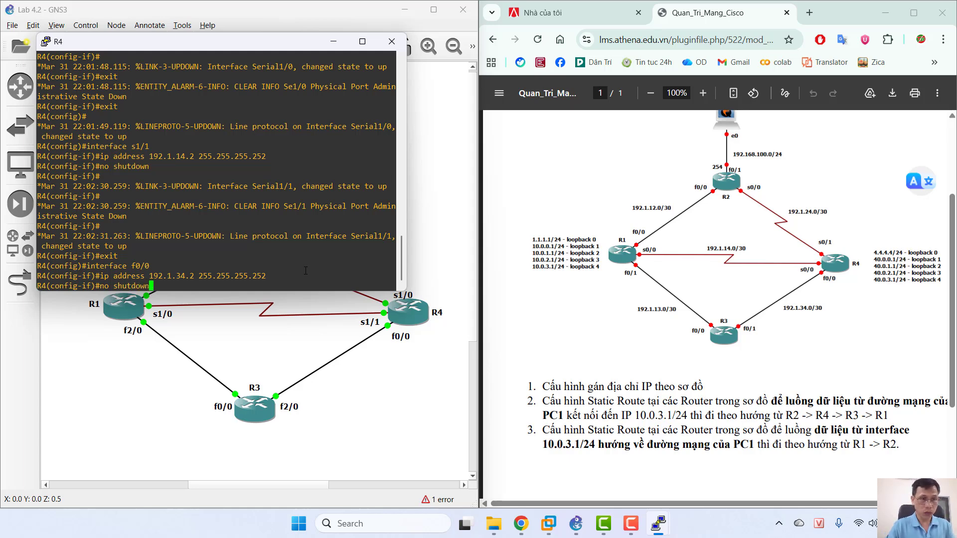
pyautogui.press('Return')
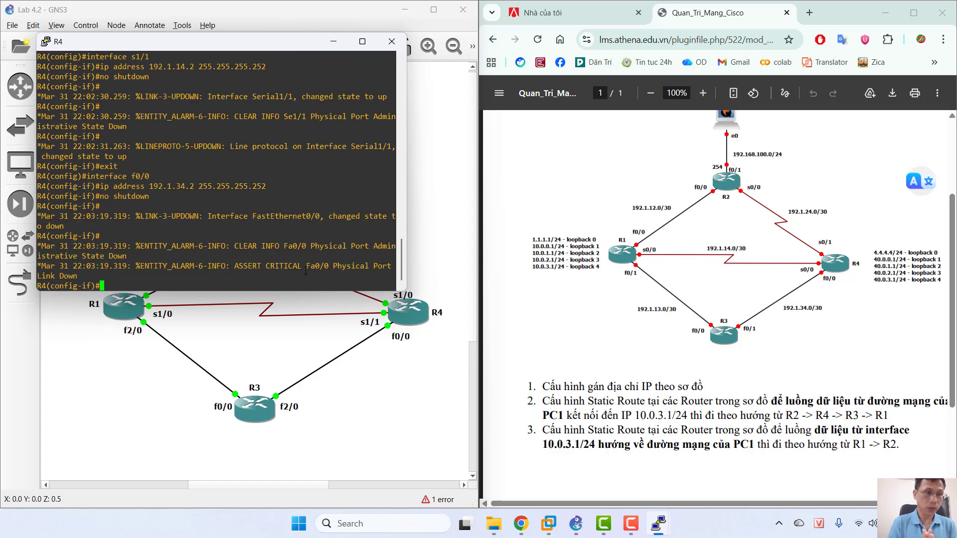
pyautogui.write('exit')
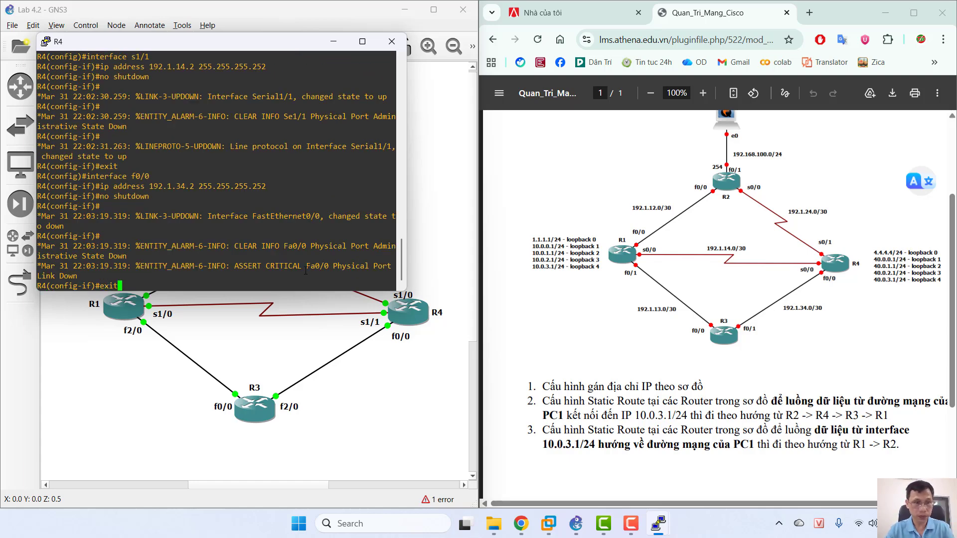
pyautogui.press('Return')
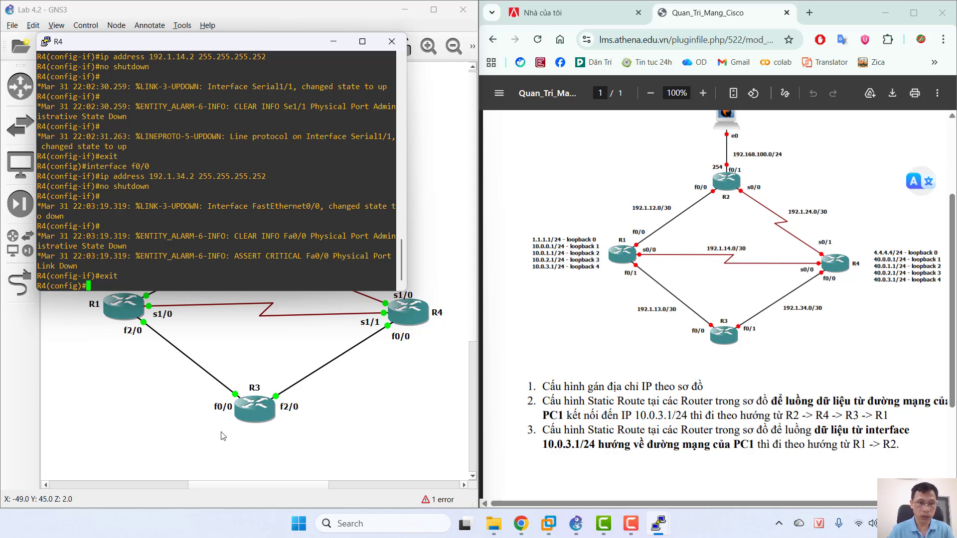
# Step: Open the console of router R3 from the topology and bring up its command prompt
pyautogui.click(255, 408)
pyautogui.rightClick(254, 408)
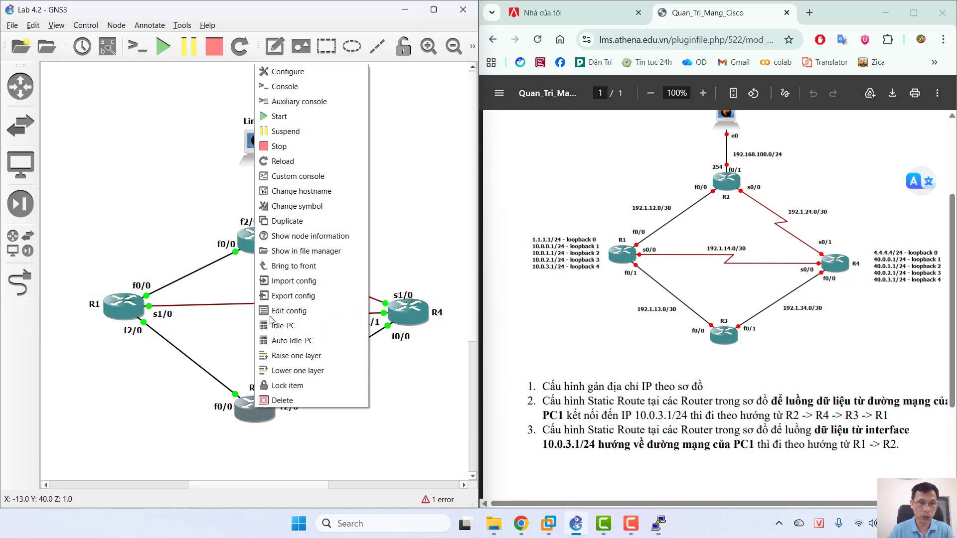
pyautogui.click(285, 86)
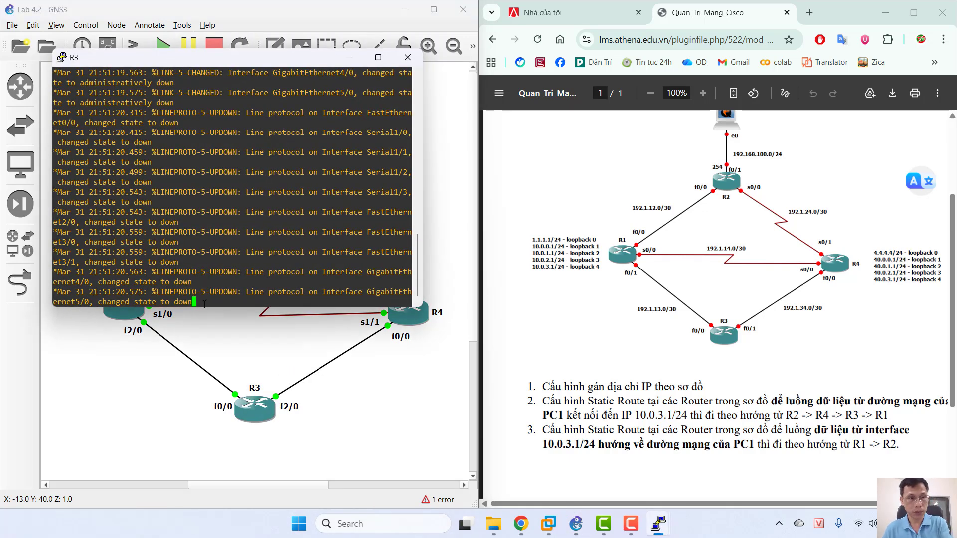
pyautogui.press('Return')
pyautogui.press('Return')
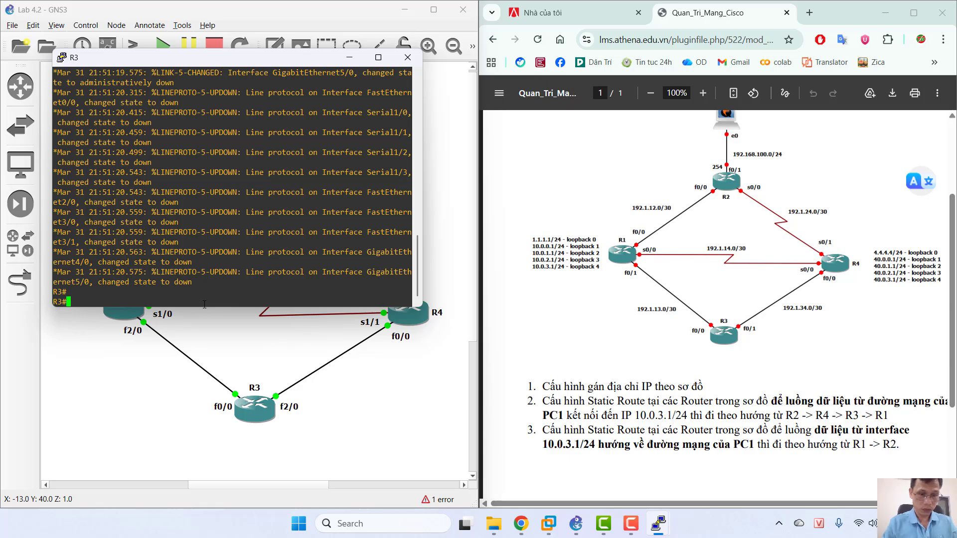
pyautogui.write('hostn')
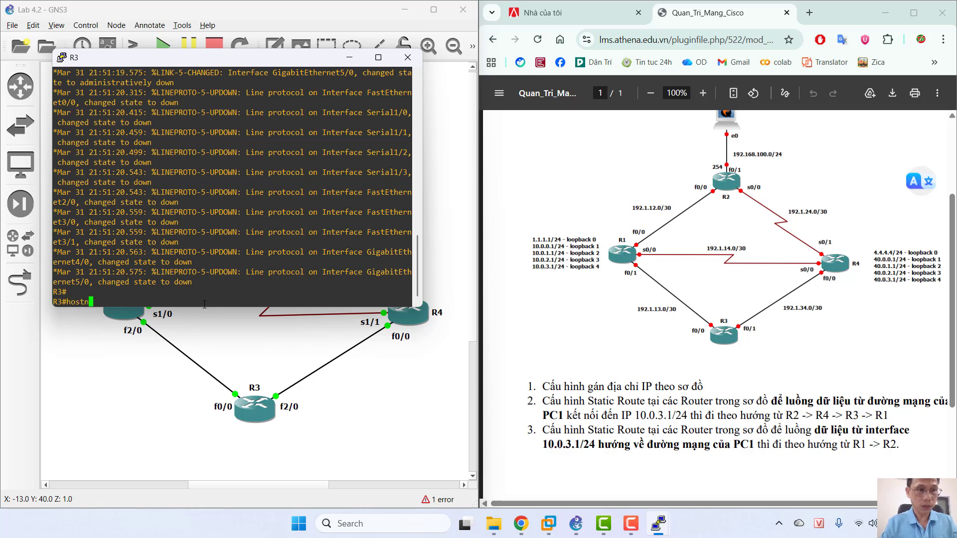
pyautogui.write('ame R3')
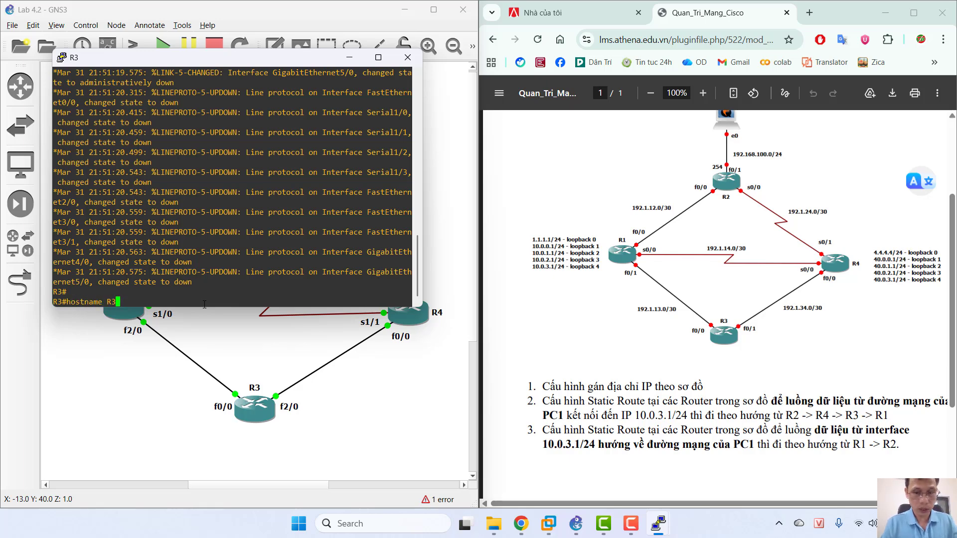
pyautogui.press('BackSpace')
pyautogui.press('BackSpace')
pyautogui.press('BackSpace')
pyautogui.press('BackSpace')
pyautogui.press('BackSpace')
pyautogui.press('BackSpace')
pyautogui.press('BackSpace')
pyautogui.press('BackSpace')
pyautogui.press('BackSpace')
pyautogui.press('BackSpace')
pyautogui.press('BackSpace')
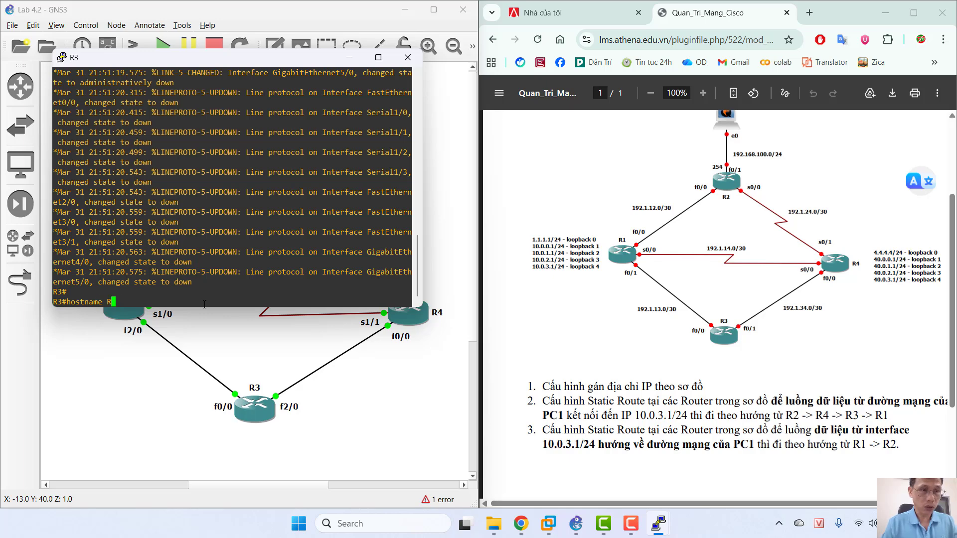
# Step: Enter global configuration mode on R3 with config t and set its hostname to R3
pyautogui.write('con')
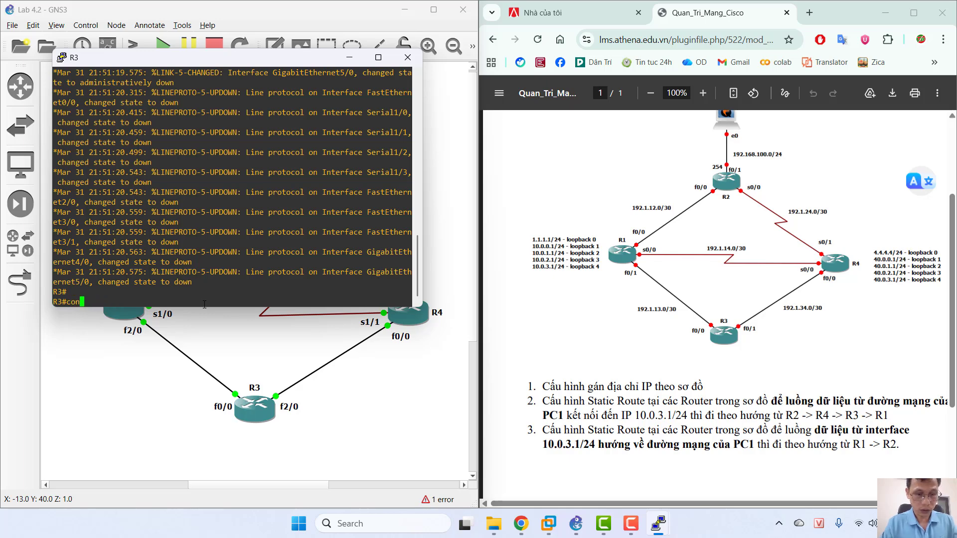
pyautogui.write('fig t')
pyautogui.press('Return')
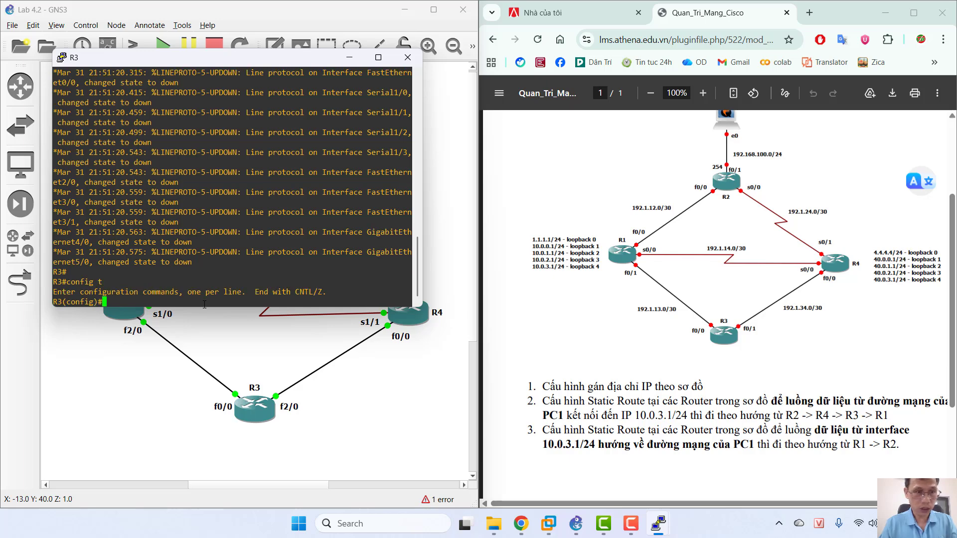
pyautogui.write('hostname ')
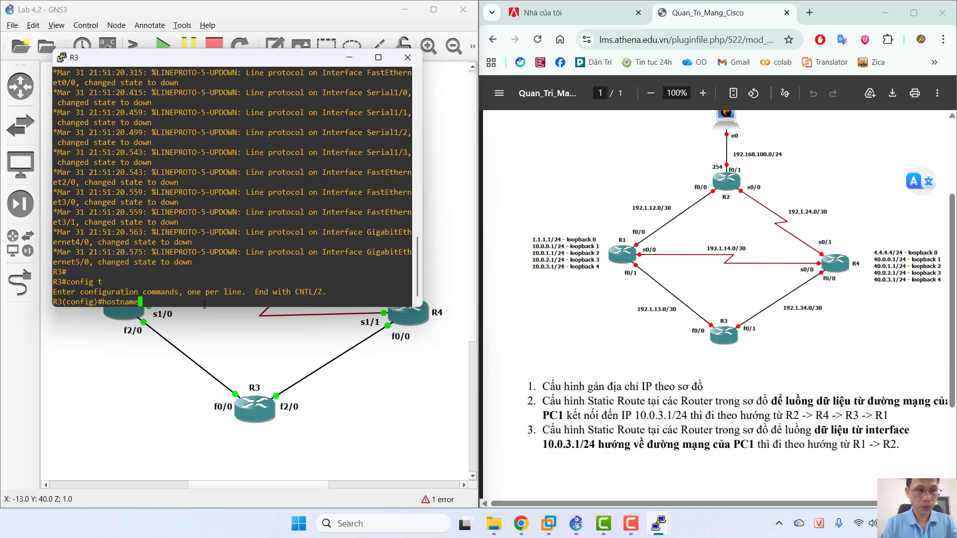
pyautogui.write('R3')
pyautogui.press('Return')
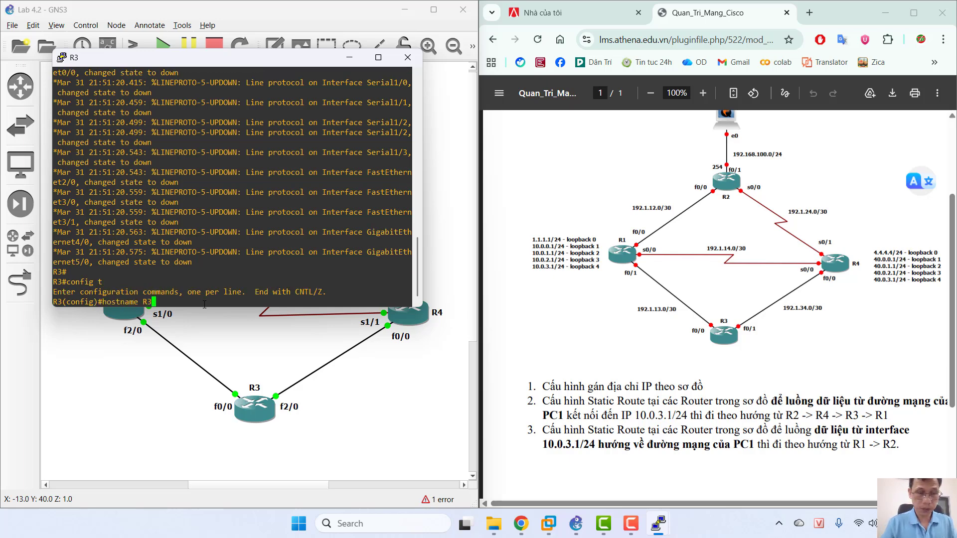
# Step: Enter configuration of R3's f2/0 interface and assign it IP address 192.1.34.1 with subnet mask 255.255.255.252
pyautogui.write('in')
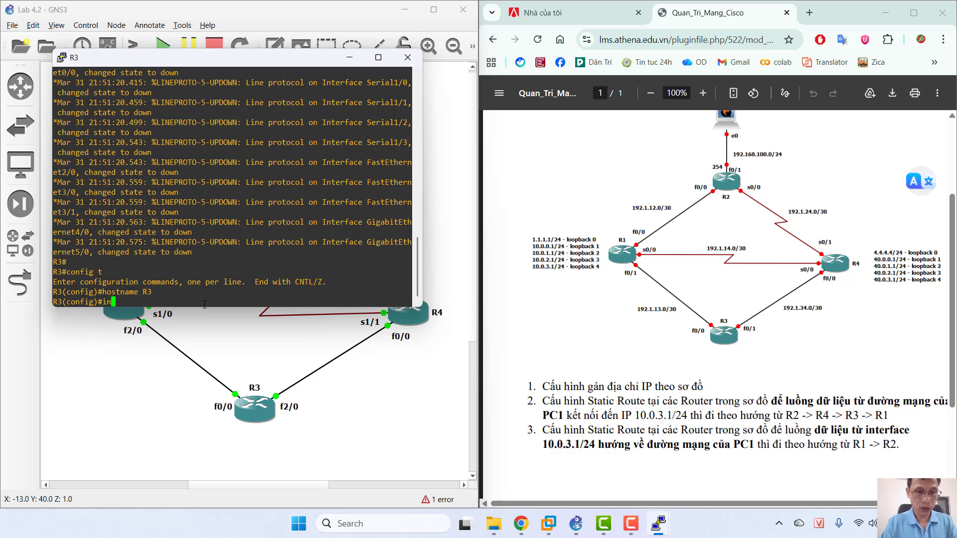
pyautogui.write('terface ')
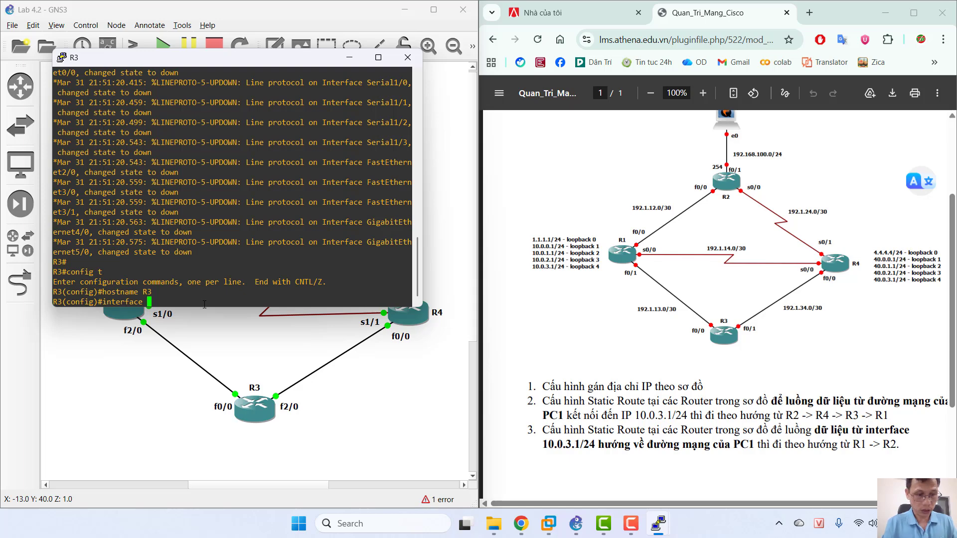
pyautogui.write('f')
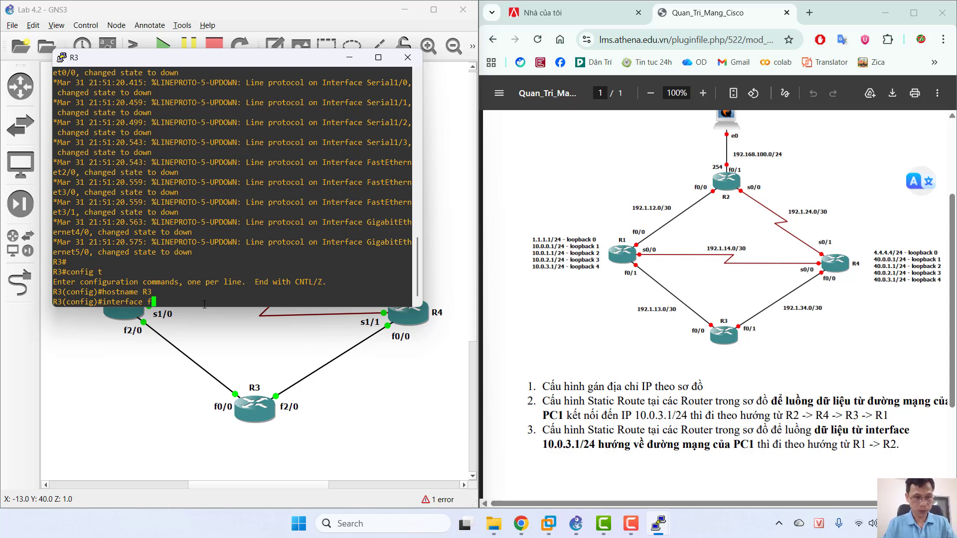
pyautogui.write('2/')
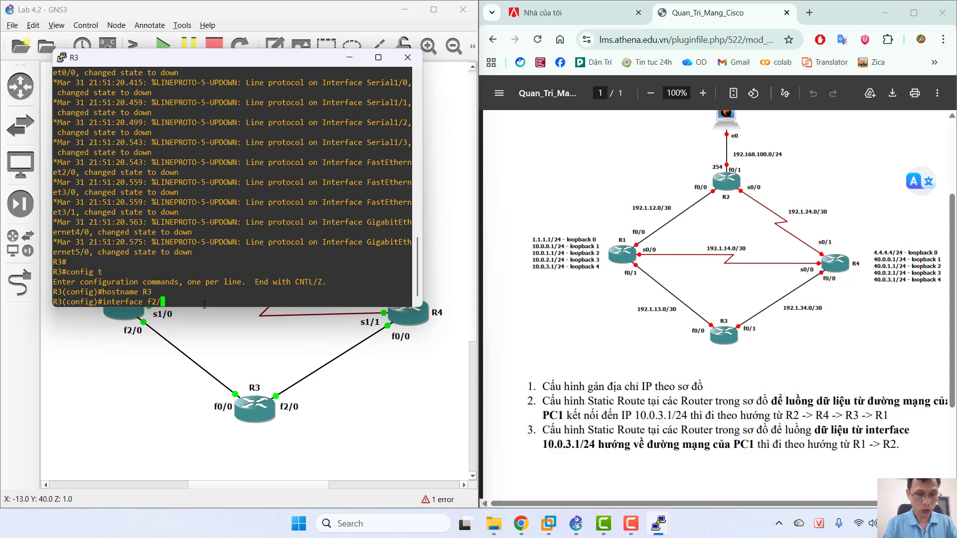
pyautogui.write('0')
pyautogui.press('Return')
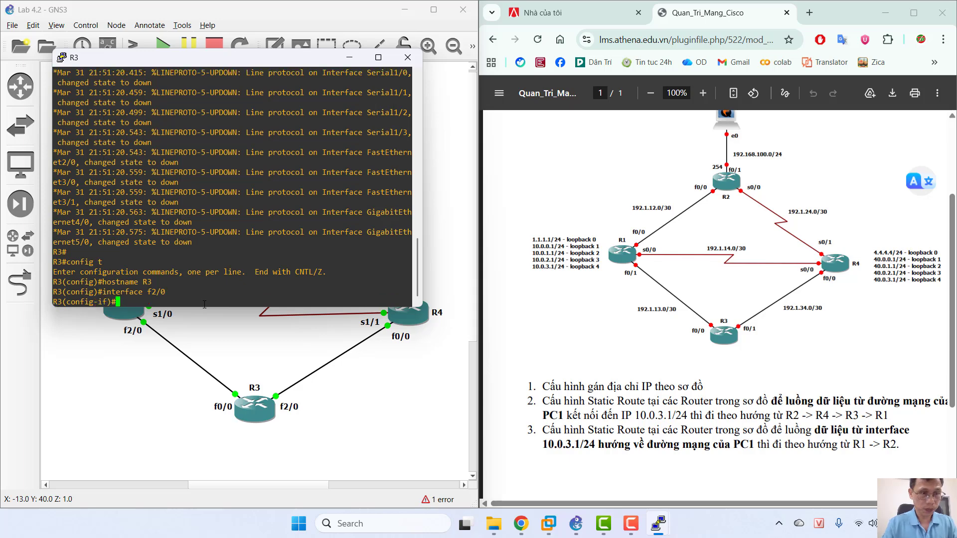
pyautogui.write('ip a')
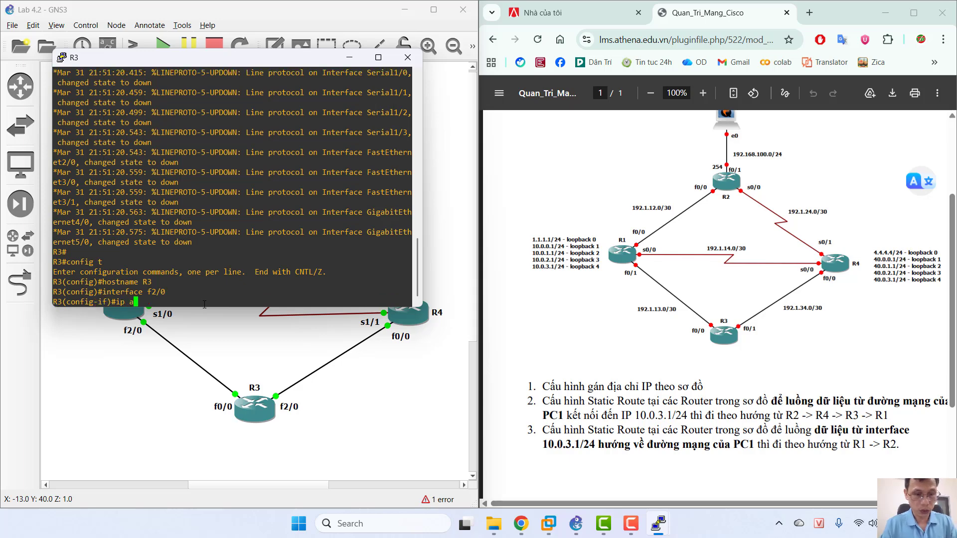
pyautogui.write('ddress')
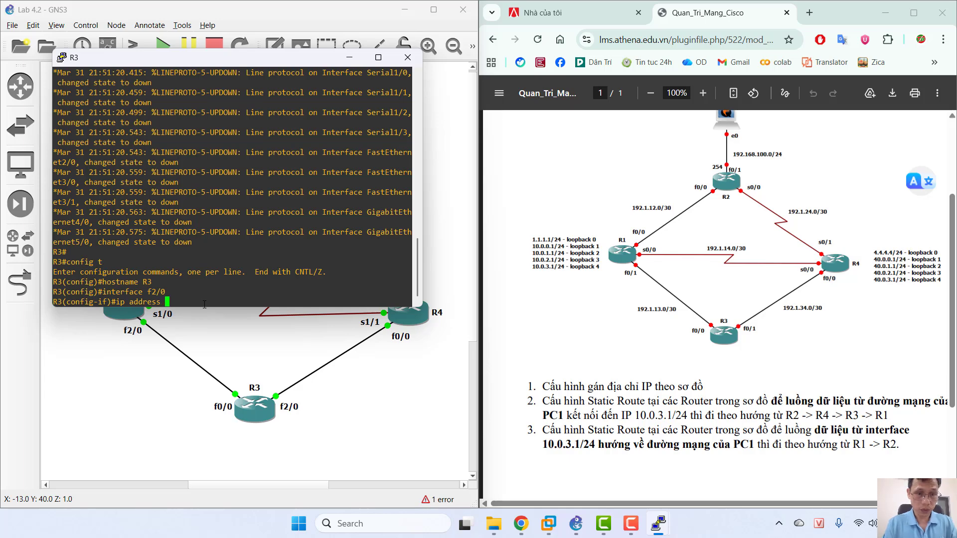
pyautogui.write('19')
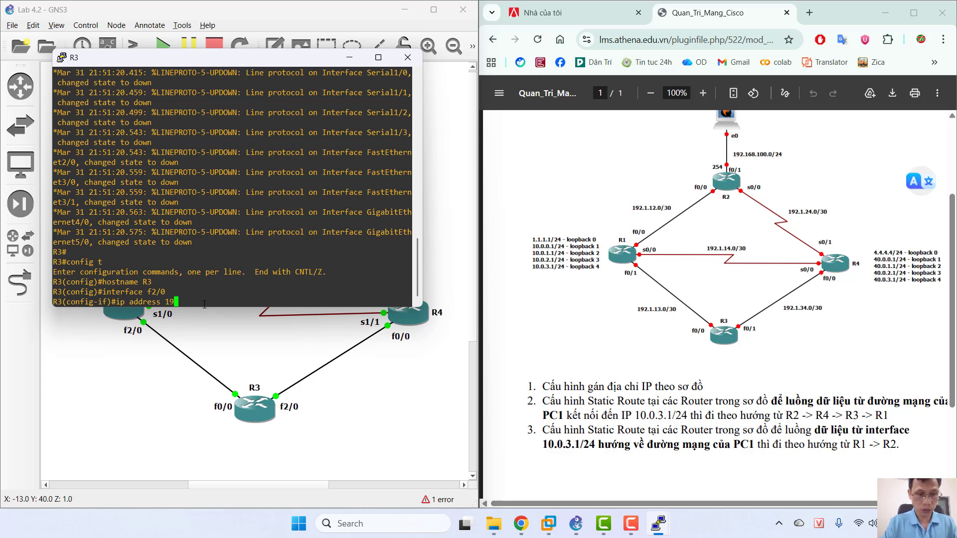
pyautogui.write('2.1')
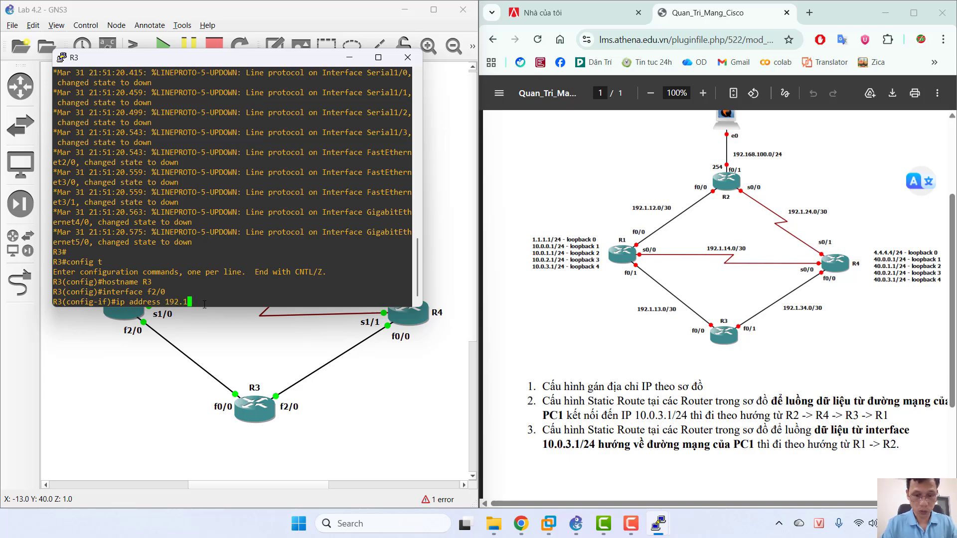
pyautogui.write('.34')
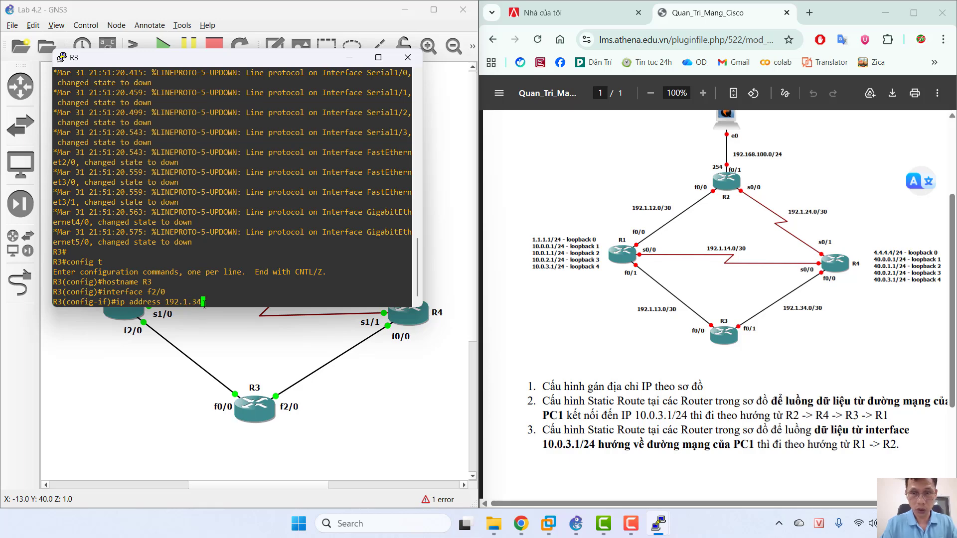
pyautogui.write('.1')
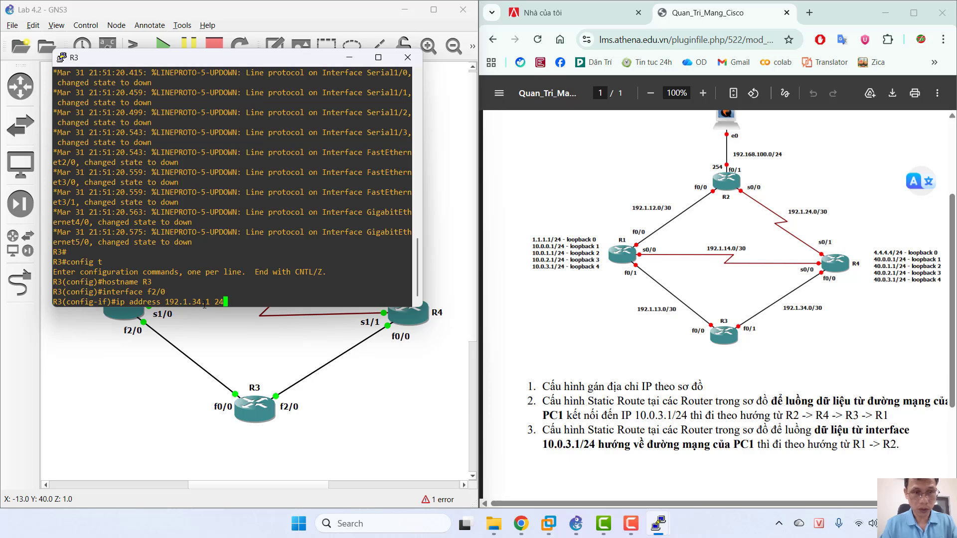
pyautogui.write(' 255.2')
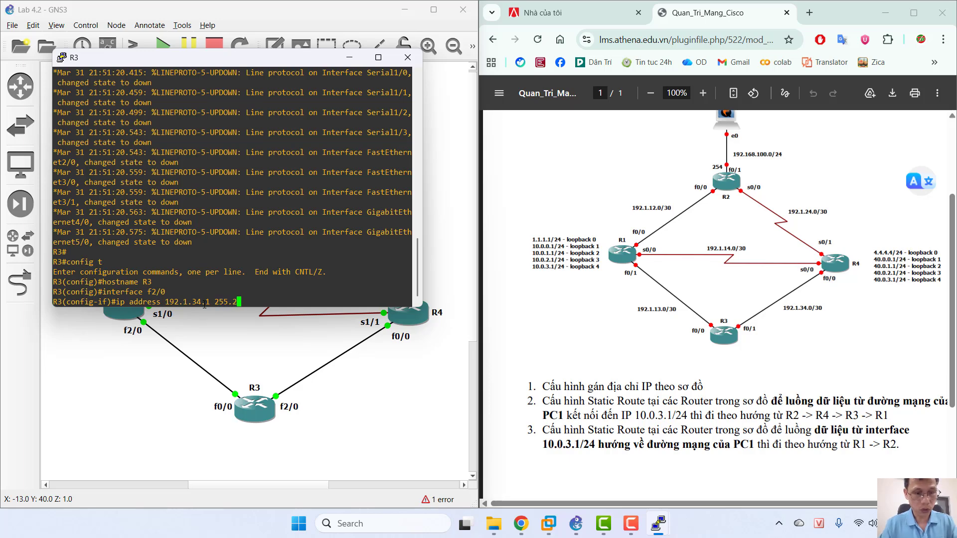
pyautogui.write('55.255.252')
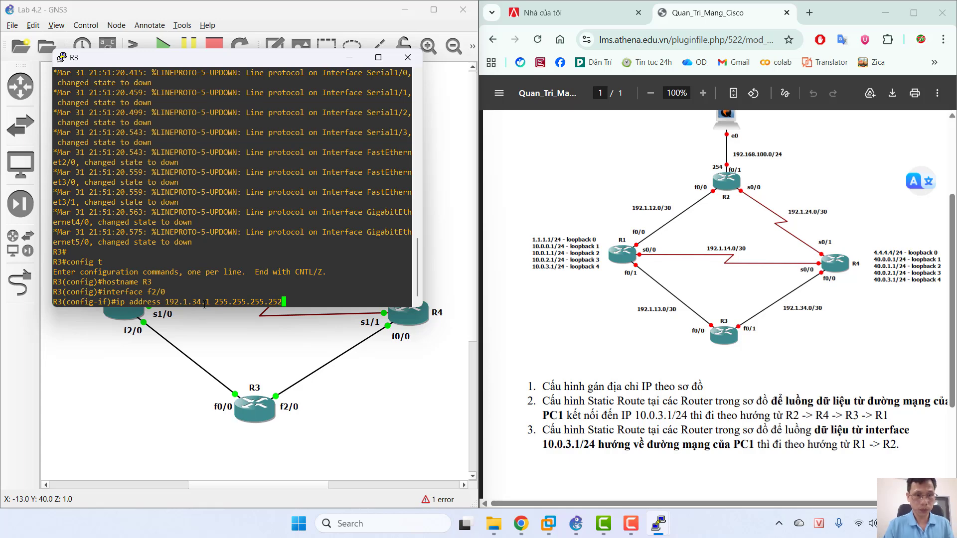
pyautogui.press('Return')
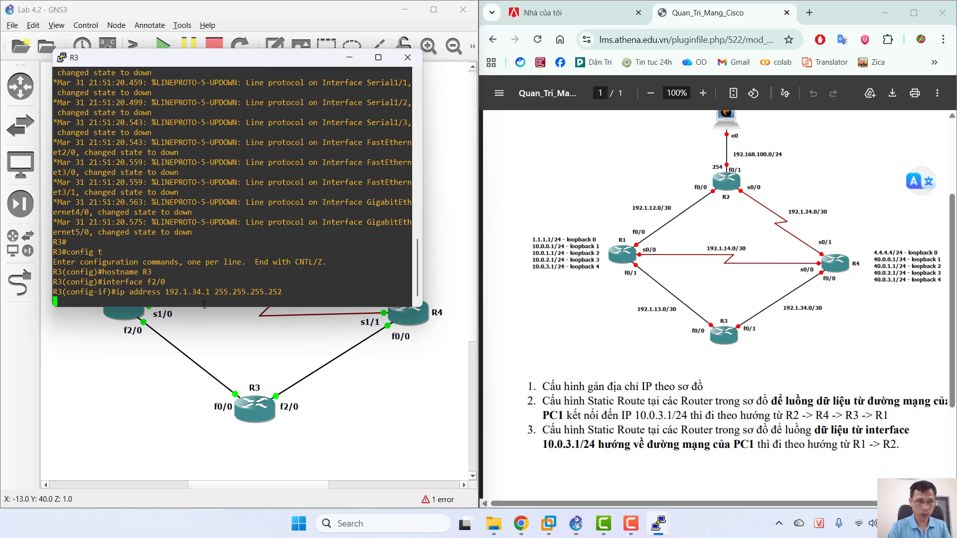
# Step: Enable R3's f2/0 interface with no shutdown and exit to global configuration mode
pyautogui.write('no shutdown')
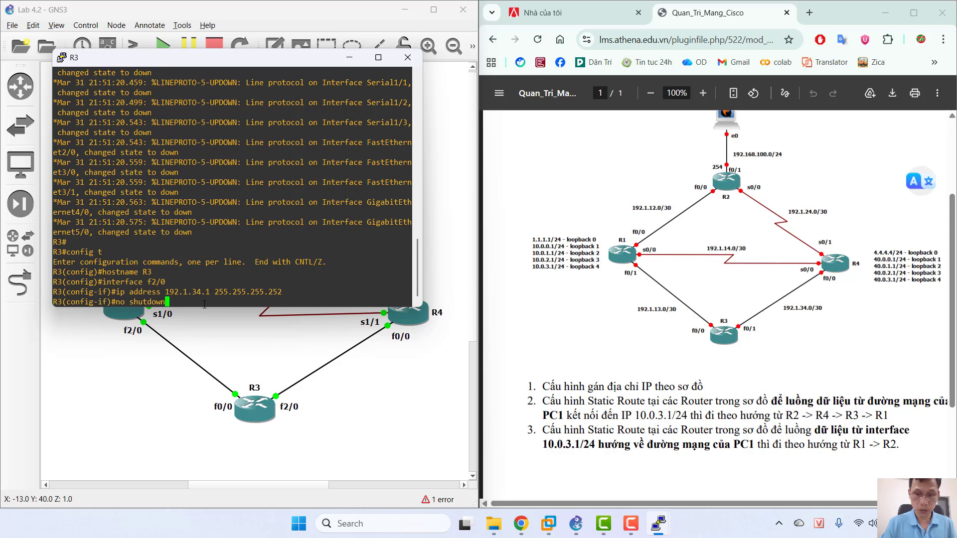
pyautogui.press('Return')
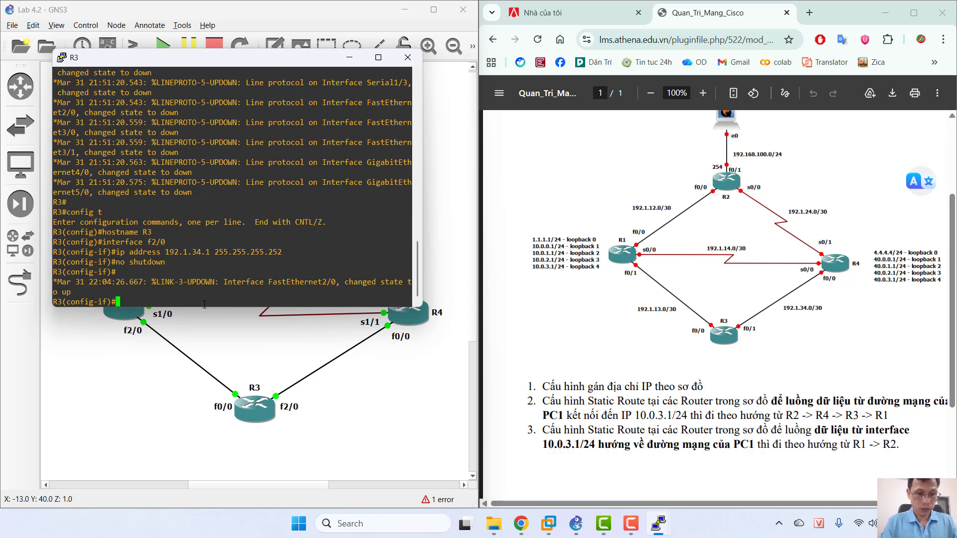
pyautogui.write('exit')
pyautogui.press('Return')
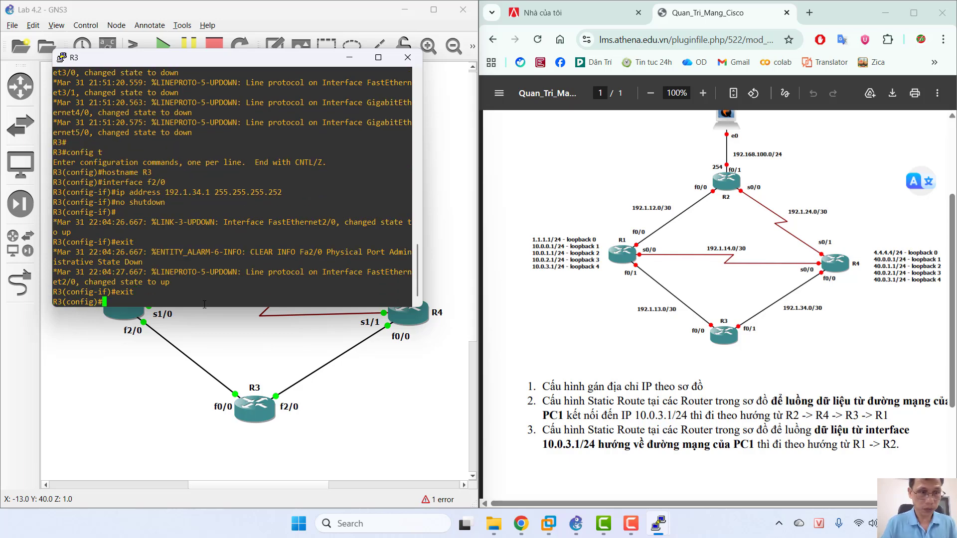
# Step: Enter configuration of R3's f0/0 interface and assign it IP address 192.1.13.2 with subnet mask 255.255.255.252
pyautogui.write('interface')
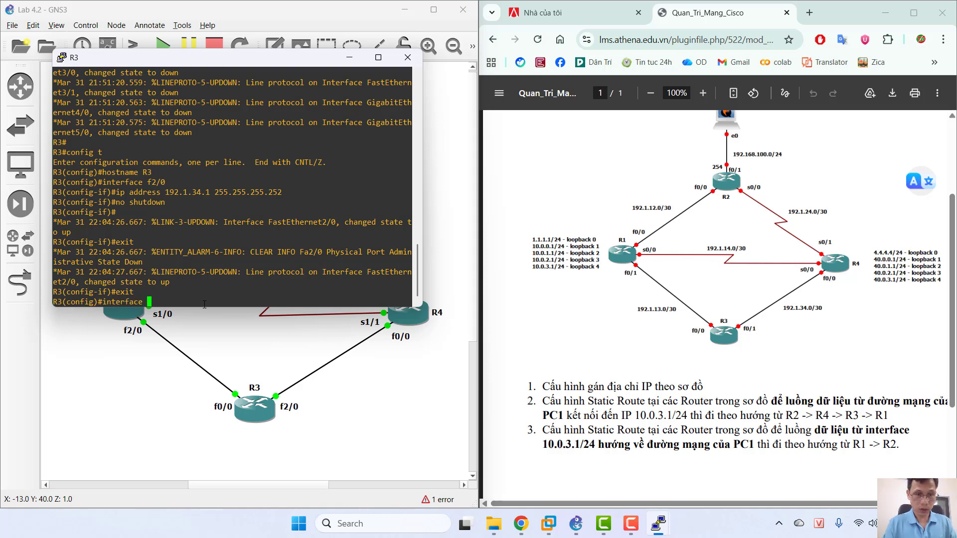
pyautogui.write(' f')
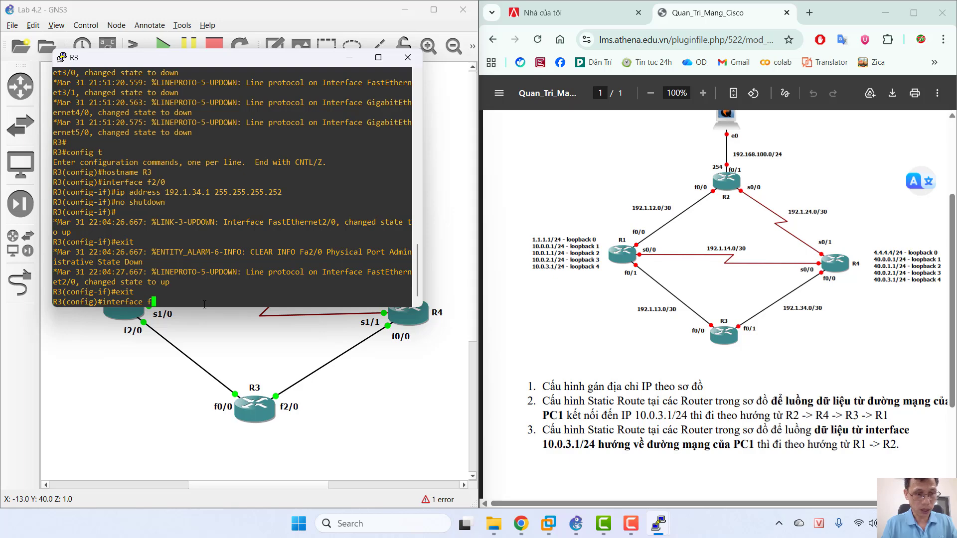
pyautogui.write('0/0')
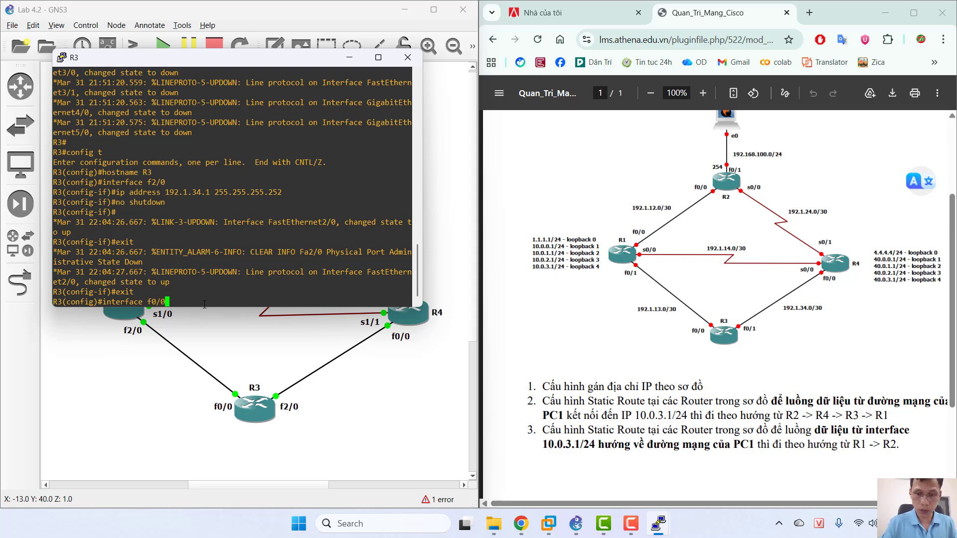
pyautogui.press('Return')
pyautogui.write('ip add')
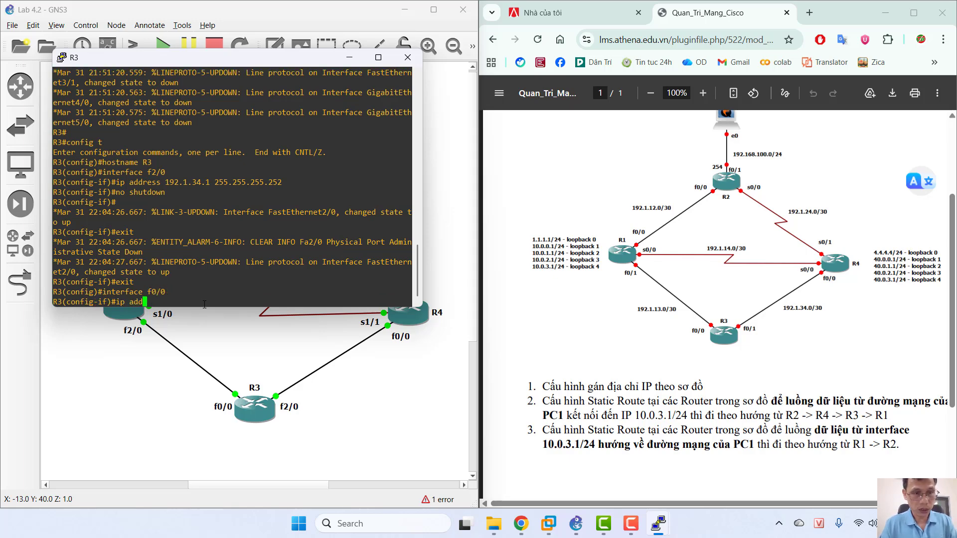
pyautogui.write('te')
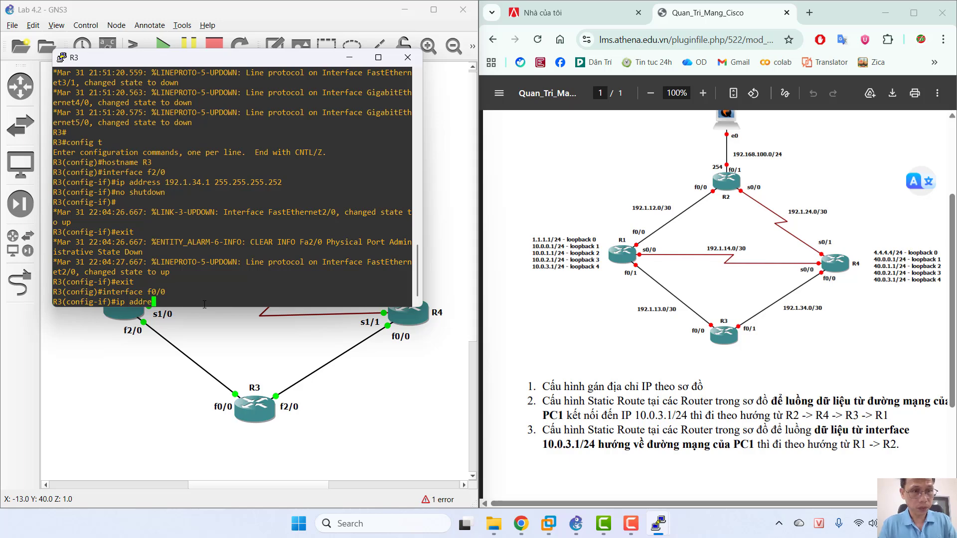
pyautogui.write('ss 192')
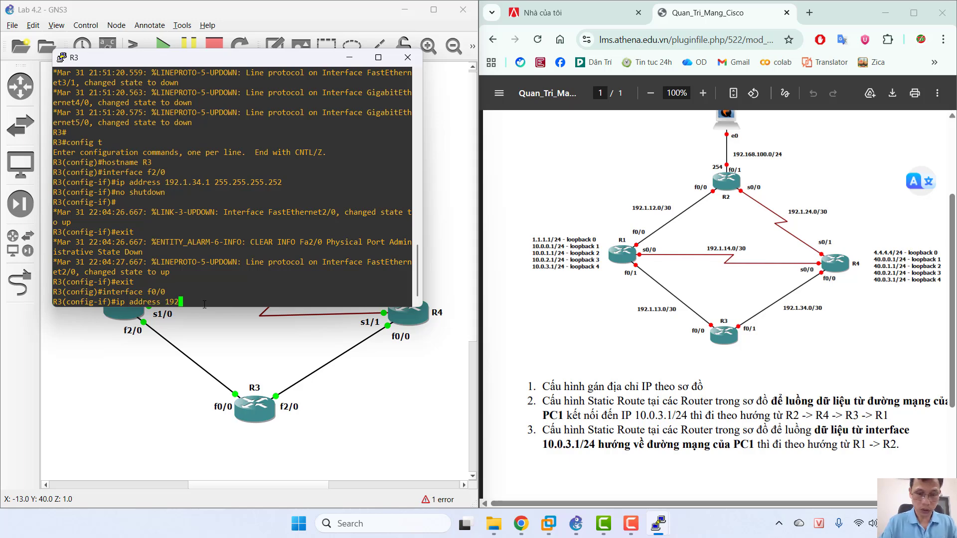
pyautogui.write('.1.13')
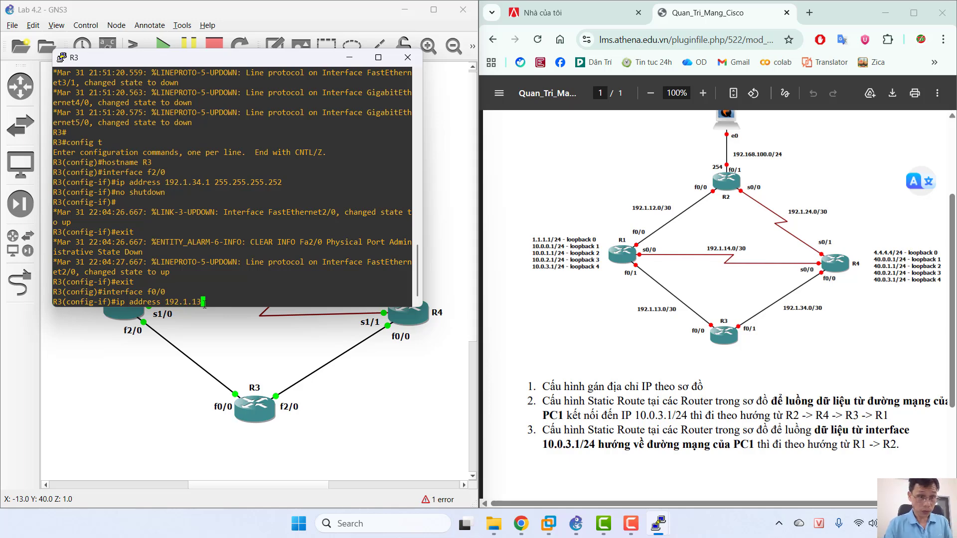
pyautogui.write('.2')
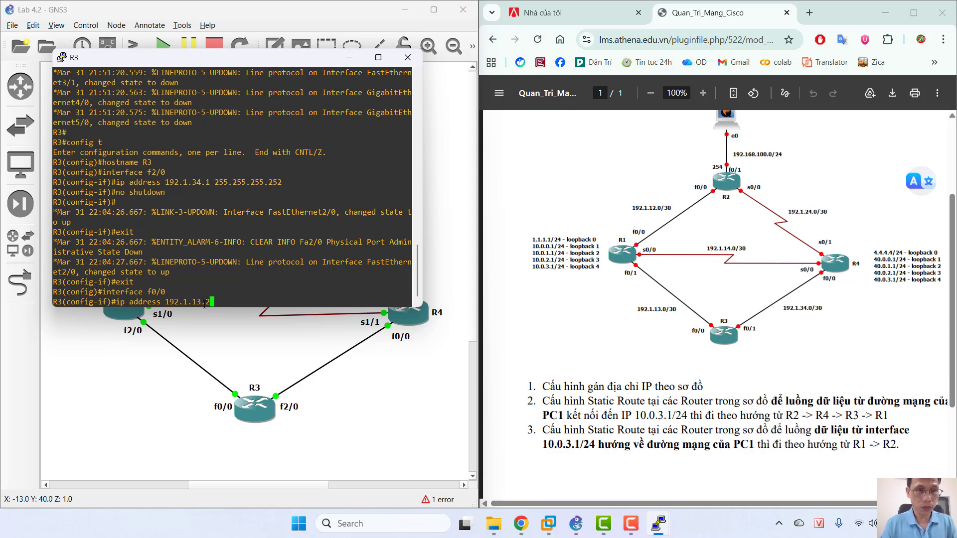
pyautogui.write(' 255.2')
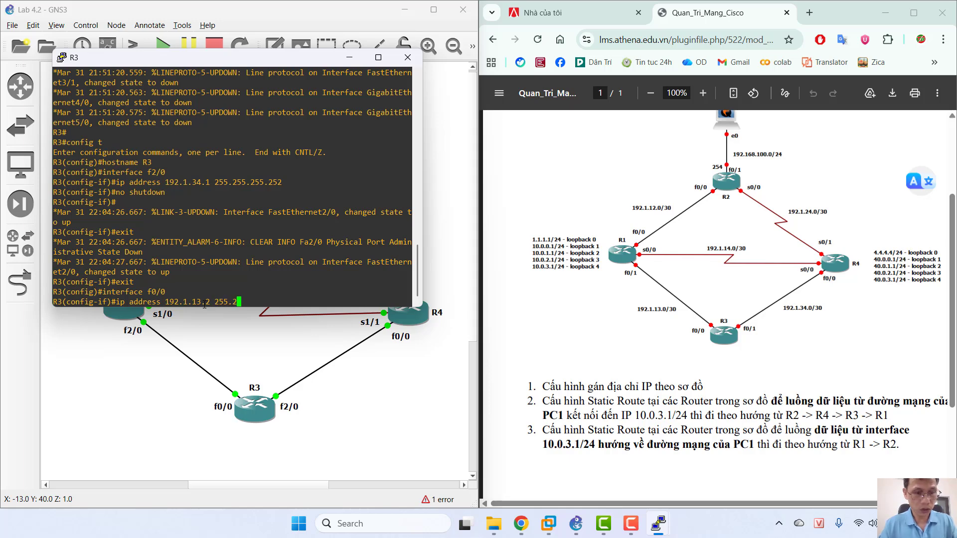
pyautogui.write('55.255')
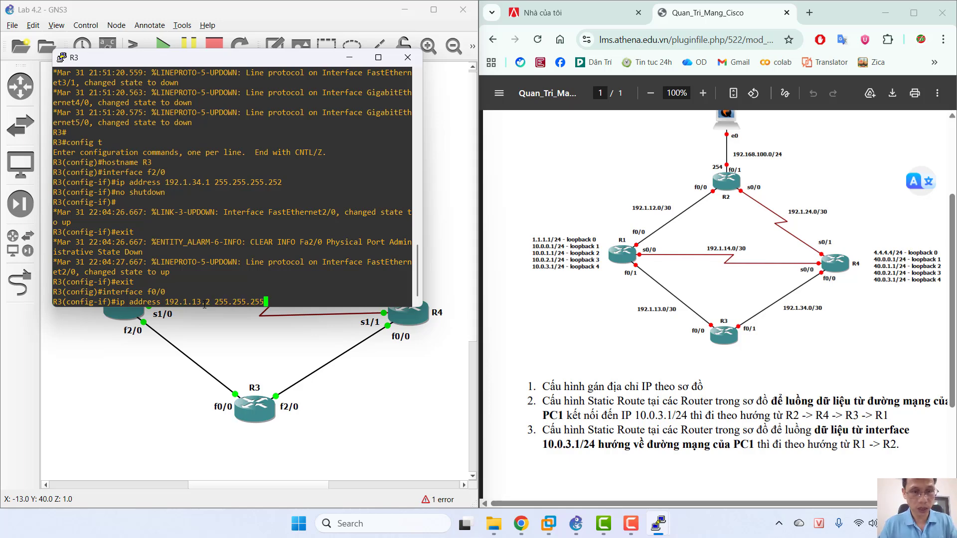
pyautogui.write('.252')
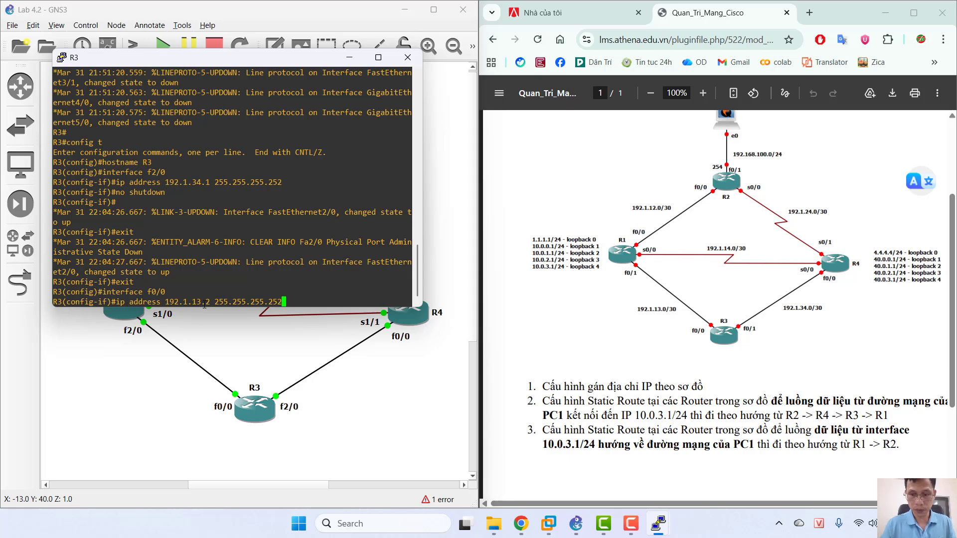
pyautogui.press('Return')
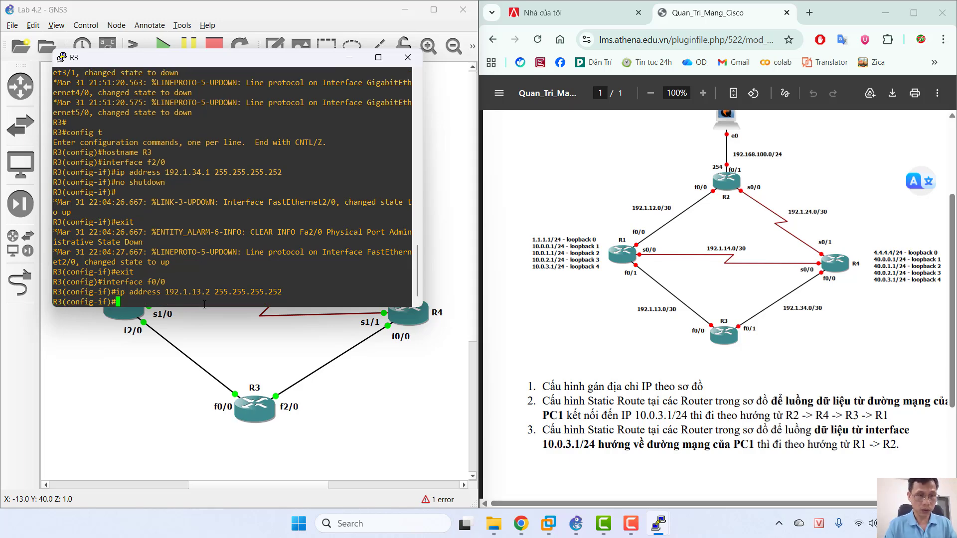
pyautogui.write('no shu')
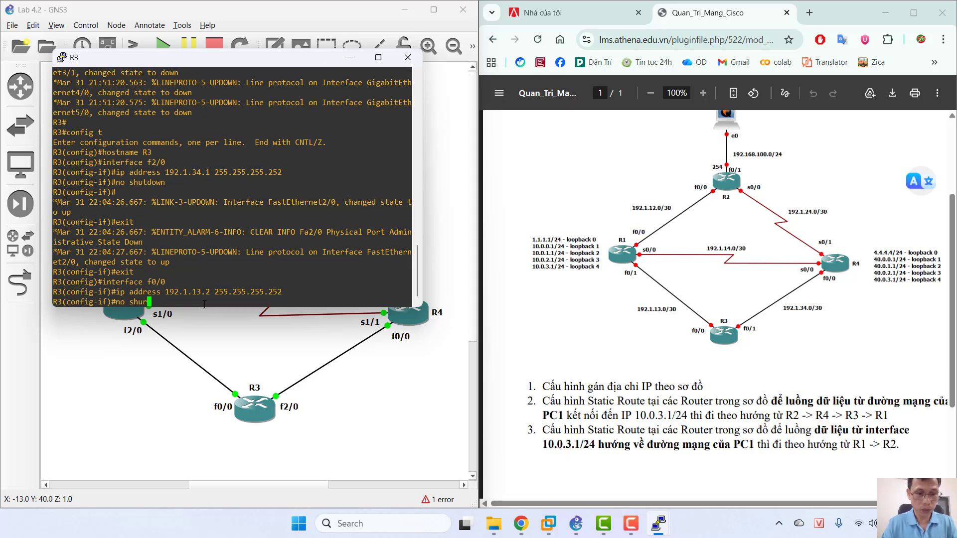
pyautogui.write('tdon')
pyautogui.press('Return')
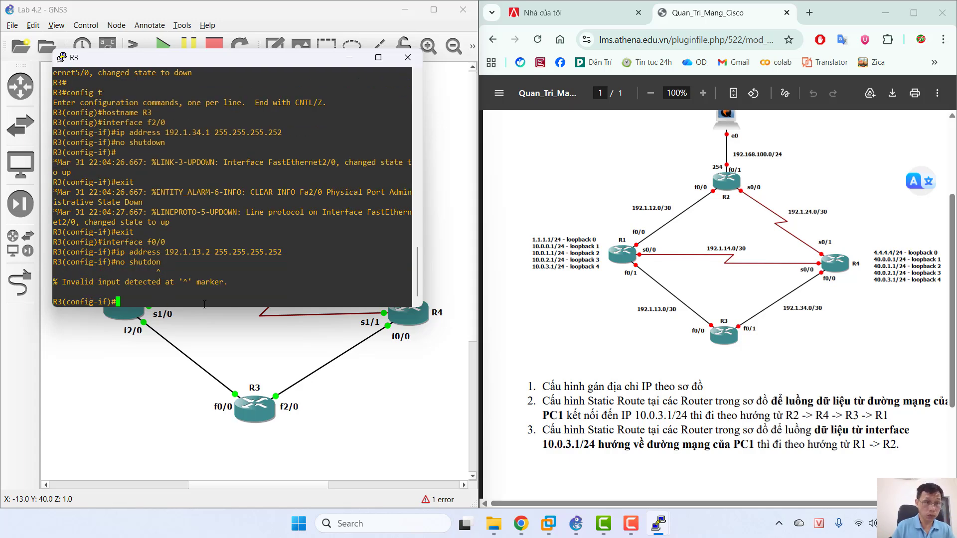
# Step: Enable R3's f0/0 interface with no shutdown and exit to global configuration mode
pyautogui.write('no shu')
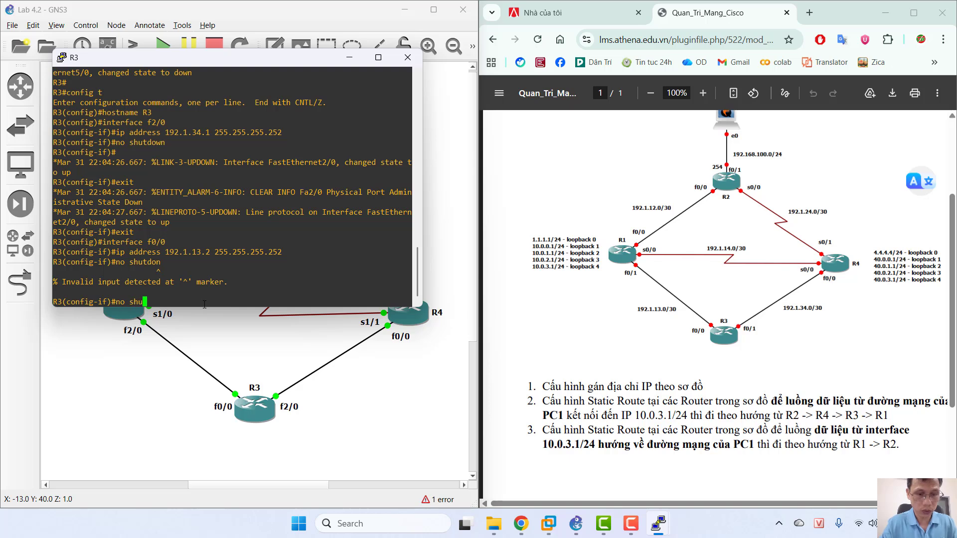
pyautogui.write('tdown')
pyautogui.press('Return')
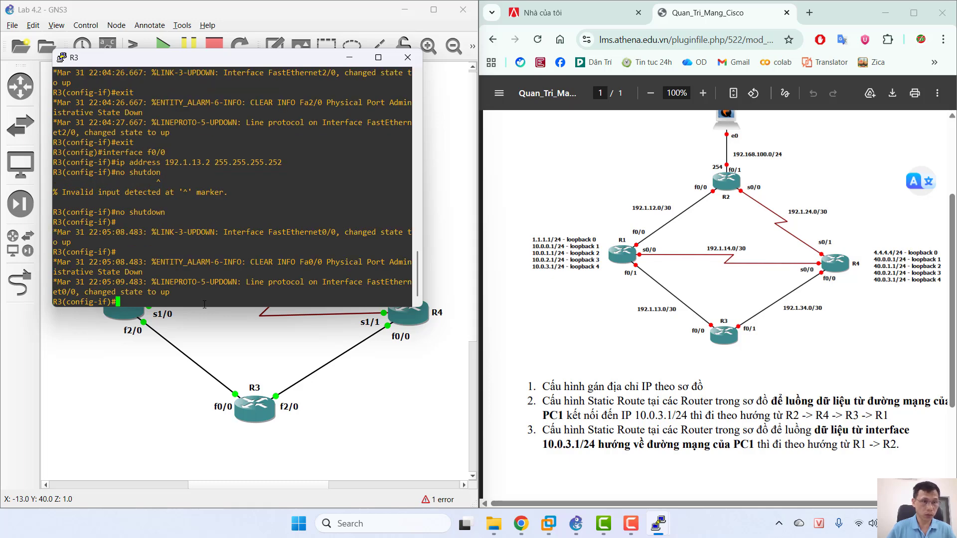
pyautogui.write('exit')
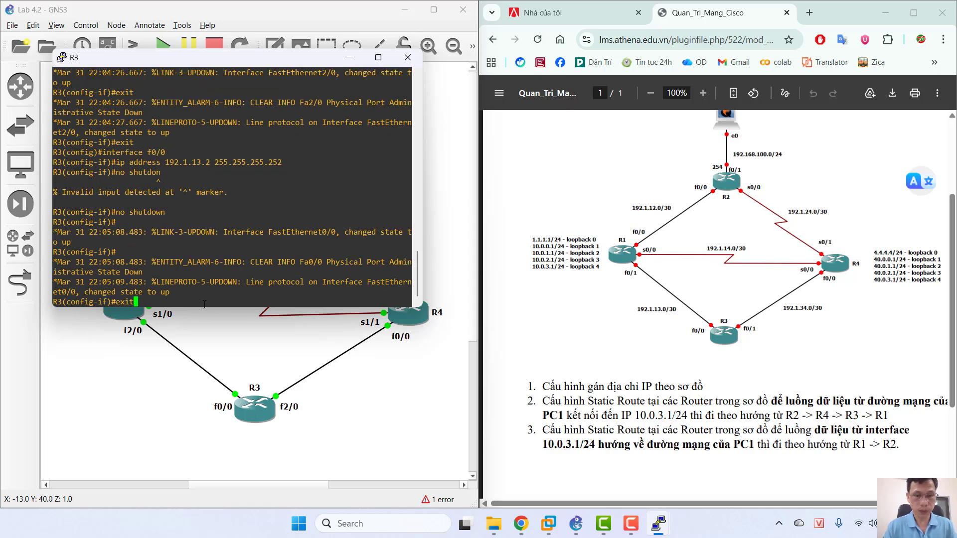
pyautogui.press('Return')
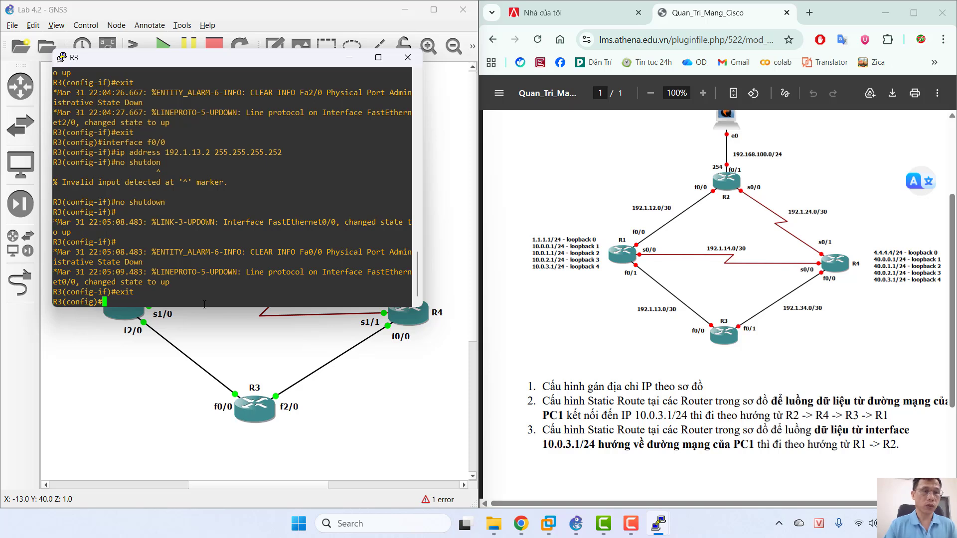
# Step: Exit global configuration mode on R3 and ping R1's address 192.1.13.1
pyautogui.write('exit')
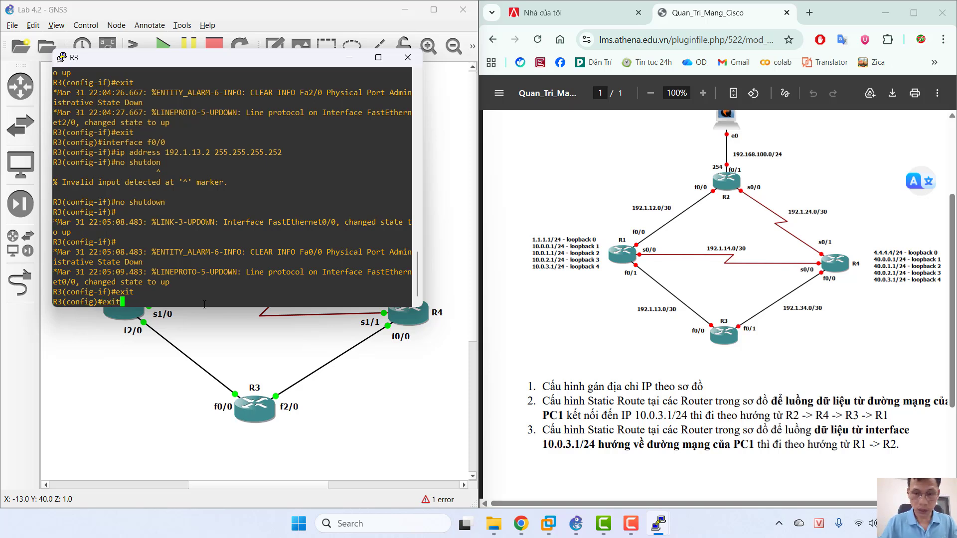
pyautogui.press('Return')
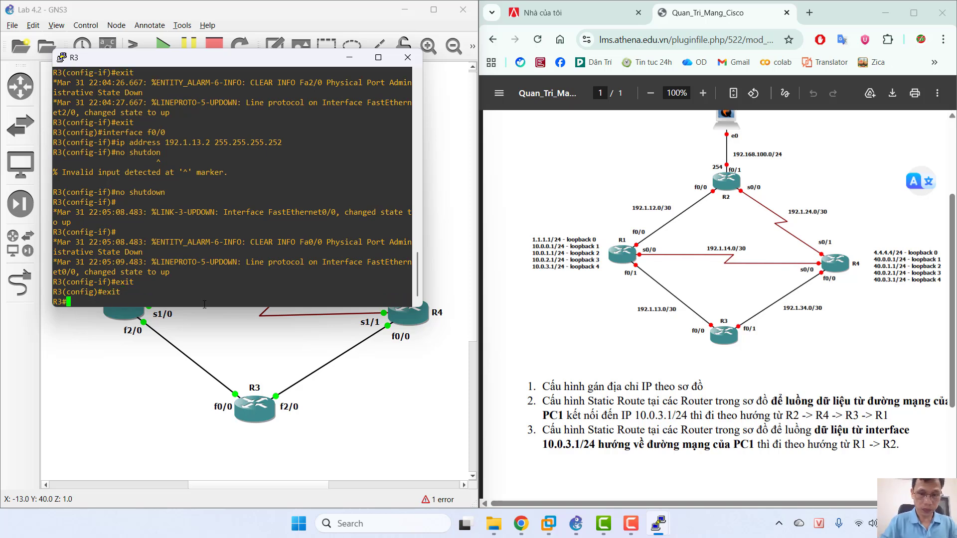
pyautogui.write('ping ')
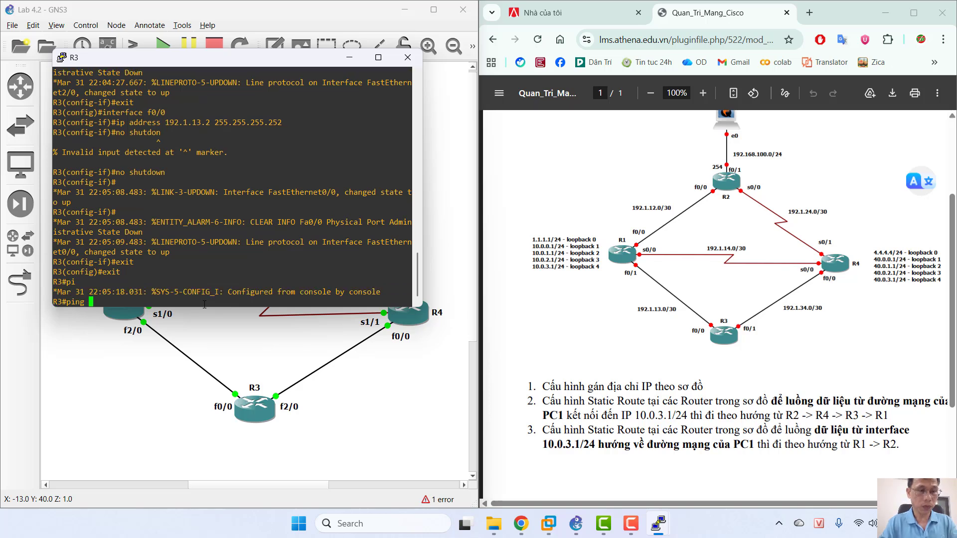
pyautogui.write('192.')
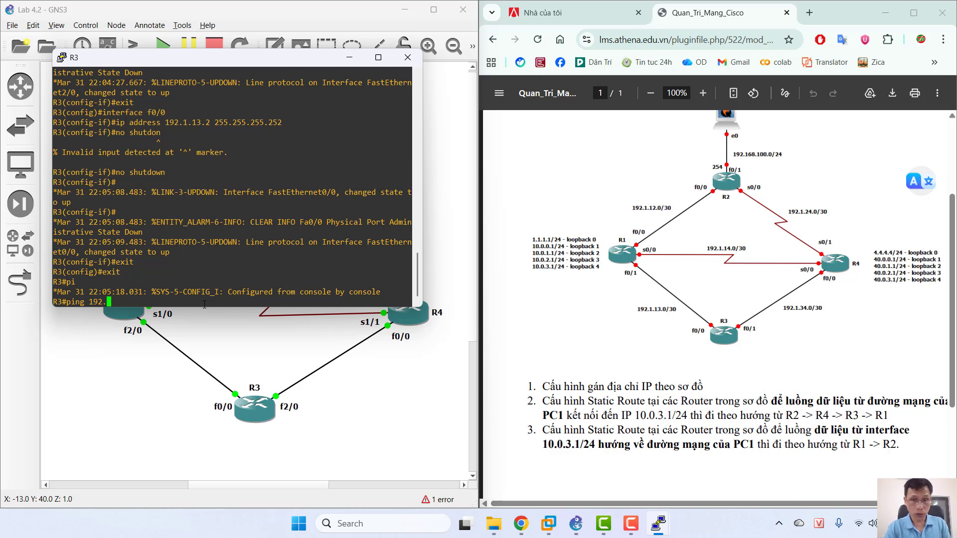
pyautogui.write('1')
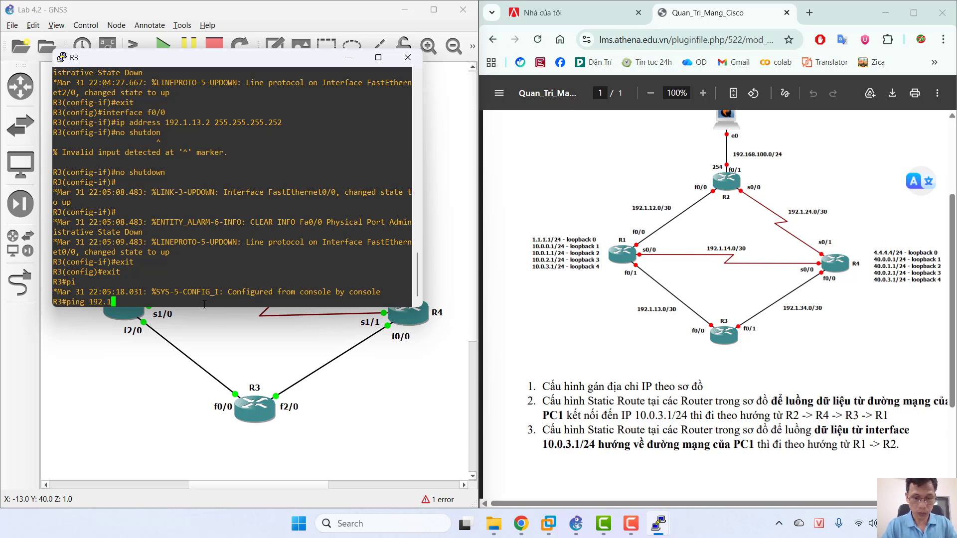
pyautogui.write('.13')
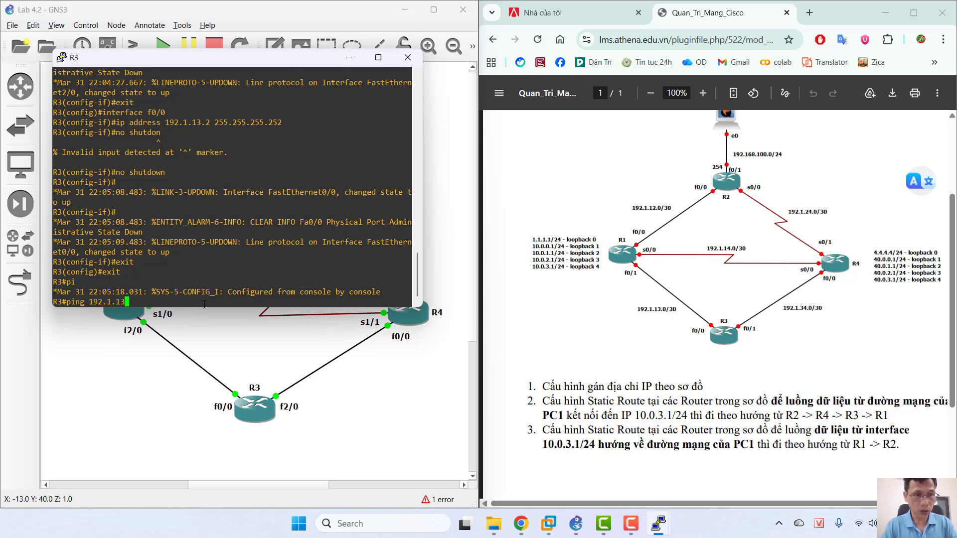
pyautogui.write('.1')
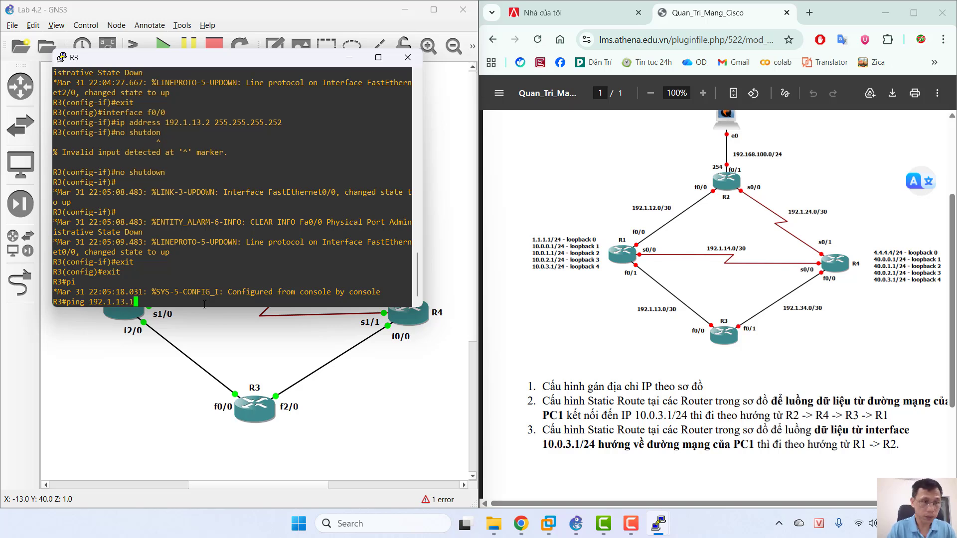
pyautogui.press('Return')
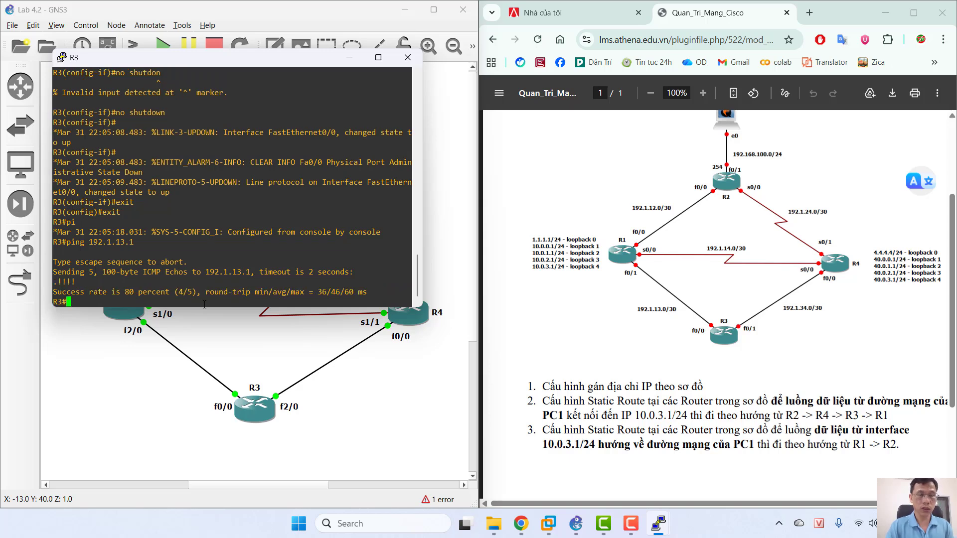
# Step: Ping R4's address 192.1.34.2 from R3
pyautogui.write('pi')
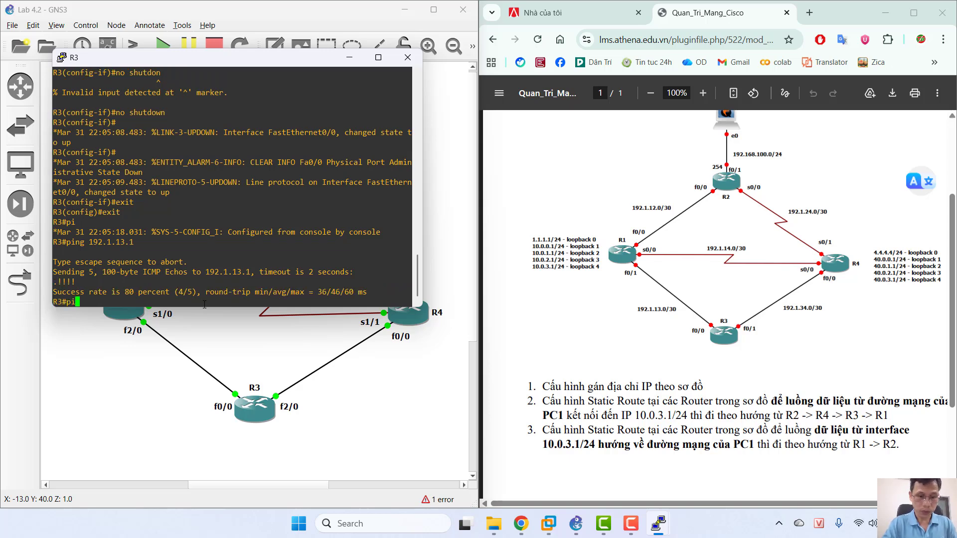
pyautogui.write('ng 192.')
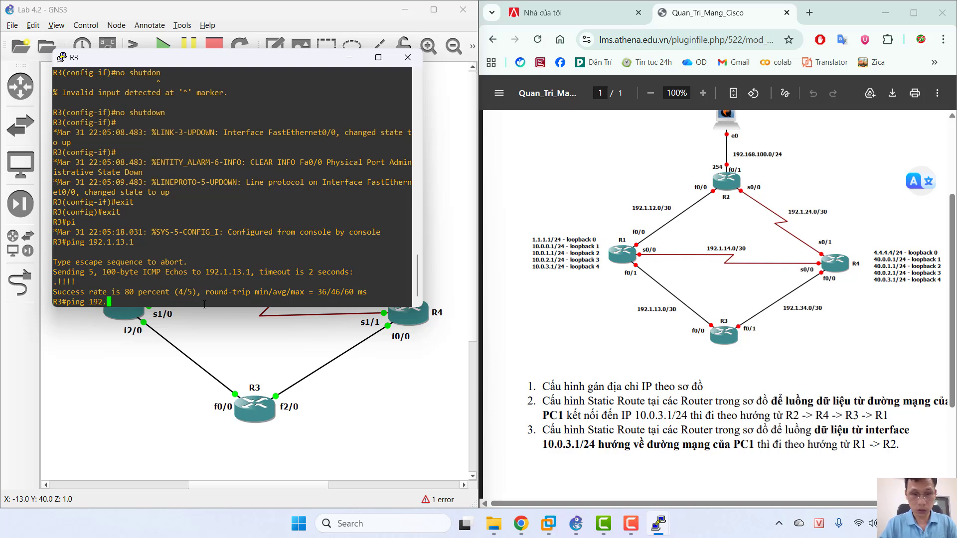
pyautogui.write('1.34')
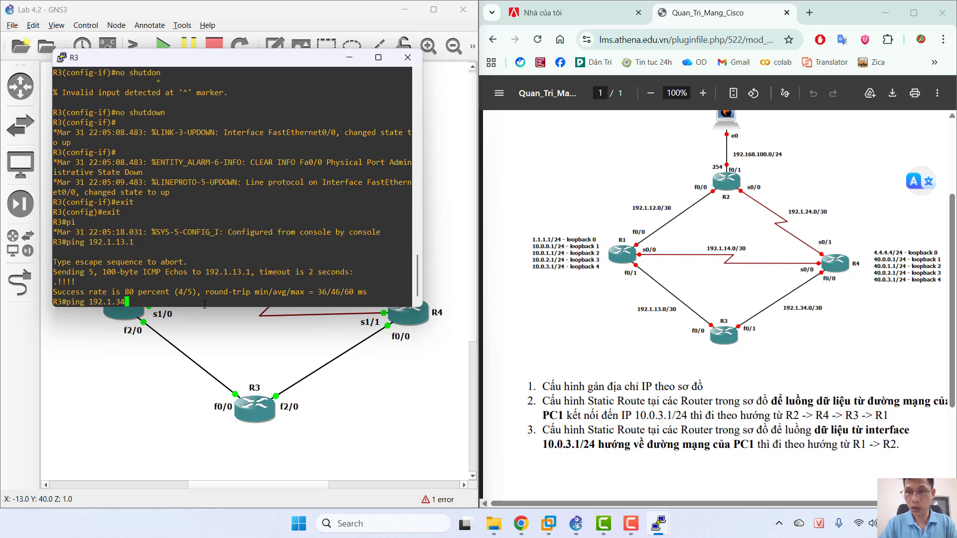
pyautogui.write('.2')
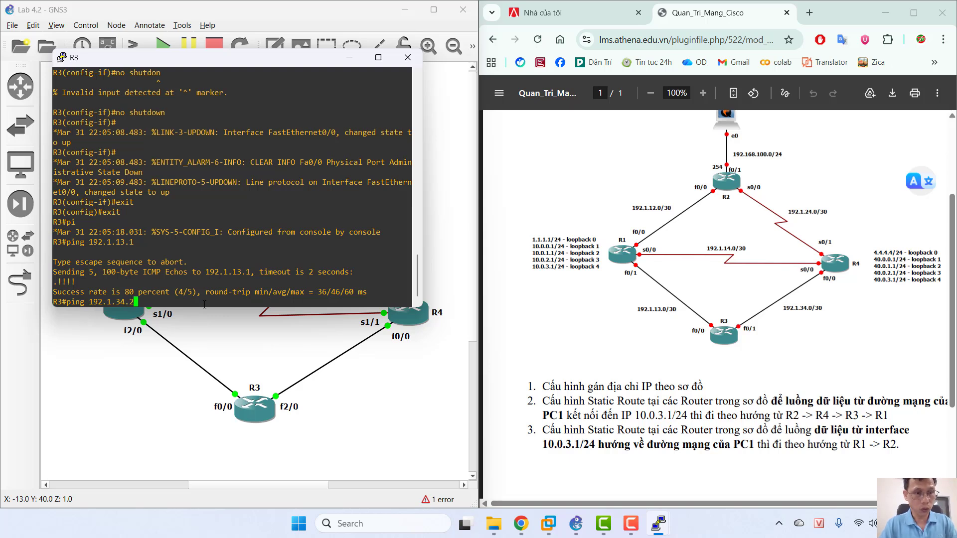
pyautogui.press('Return')
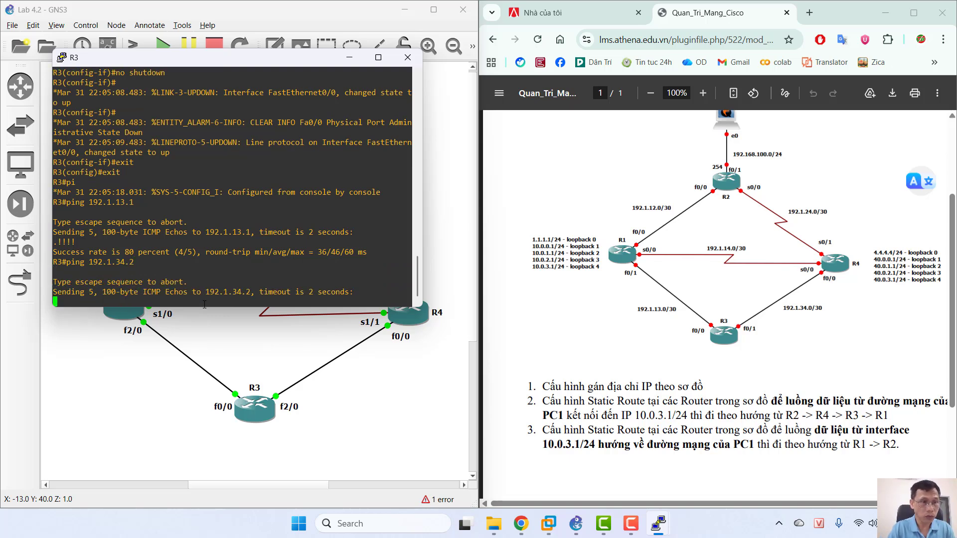
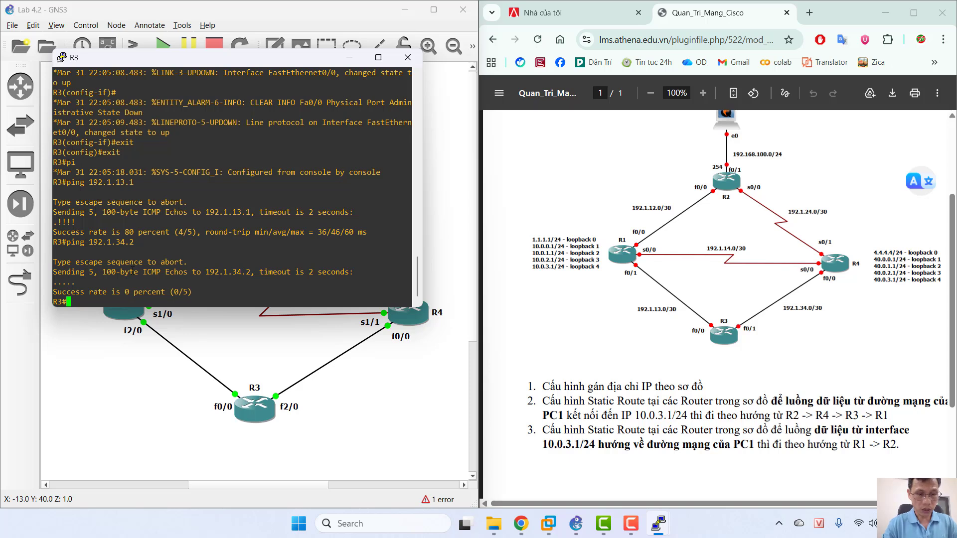
# Step: Run show ip interface brief on R3 and check the addresses and status of its interfaces
pyautogui.write('sh')
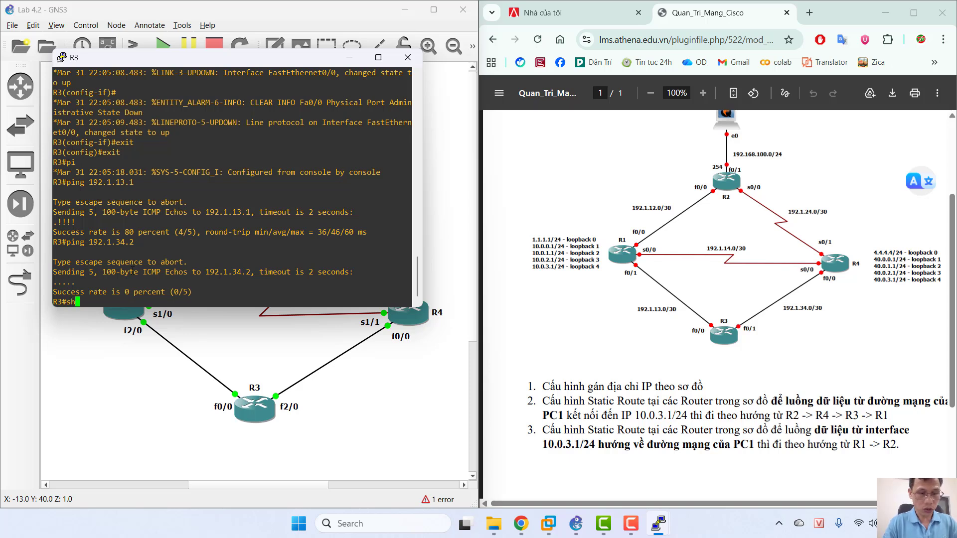
pyautogui.write('ow ip')
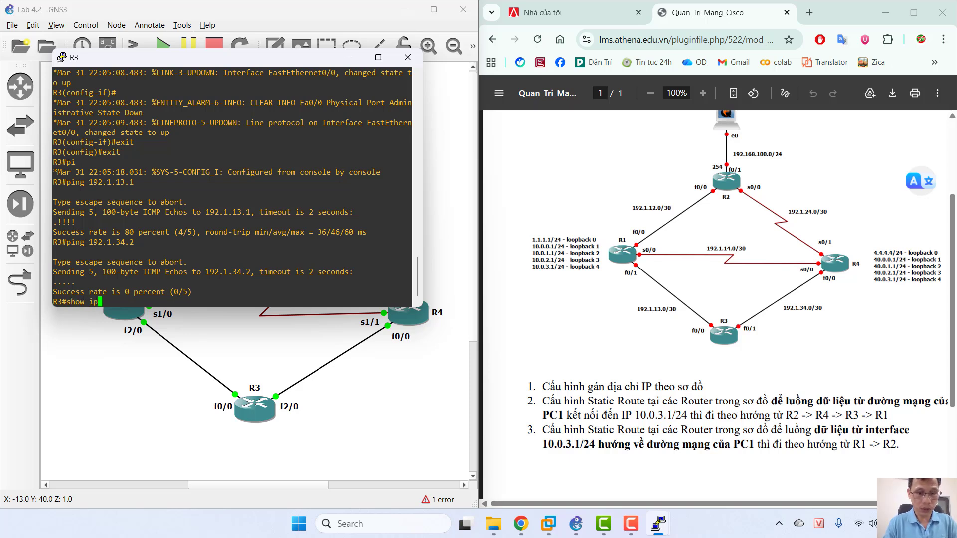
pyautogui.write(' interface')
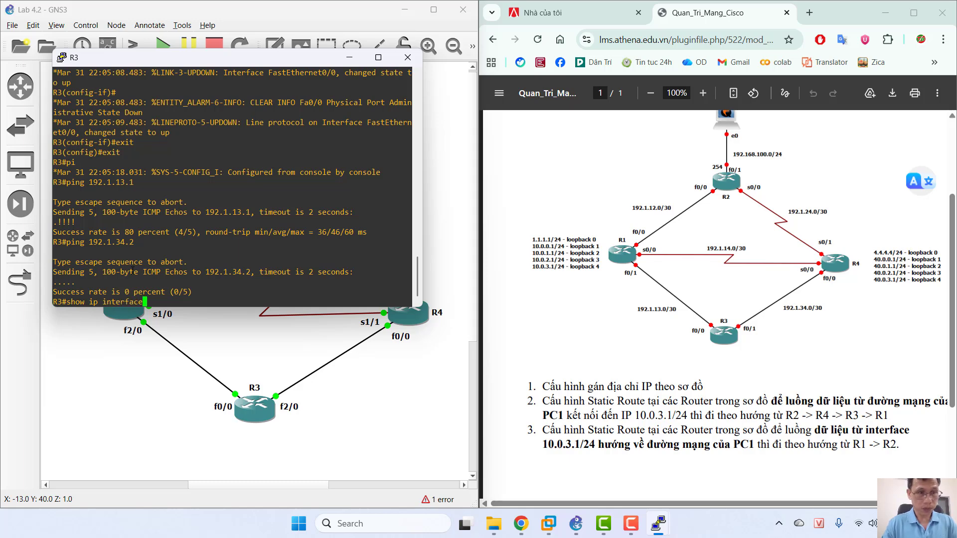
pyautogui.write(' brief')
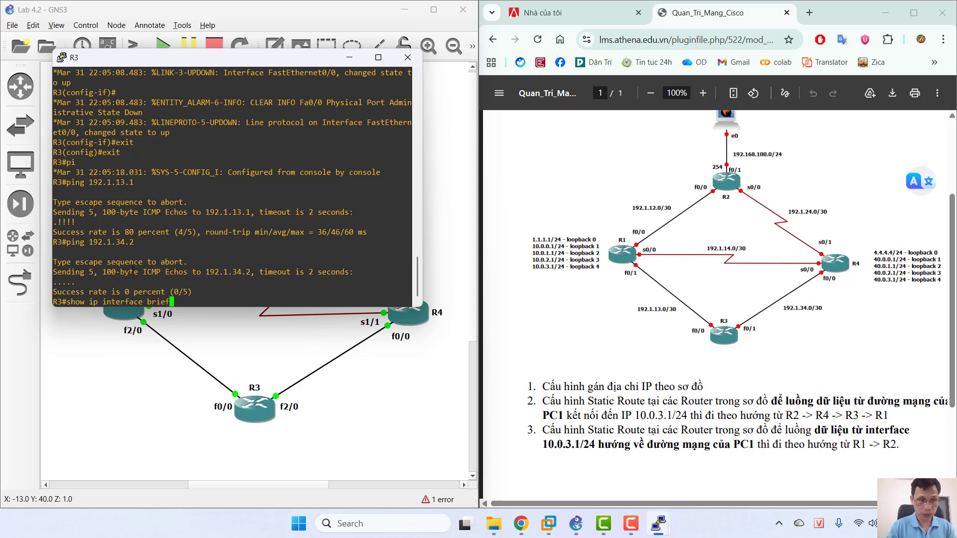
pyautogui.press('Return')
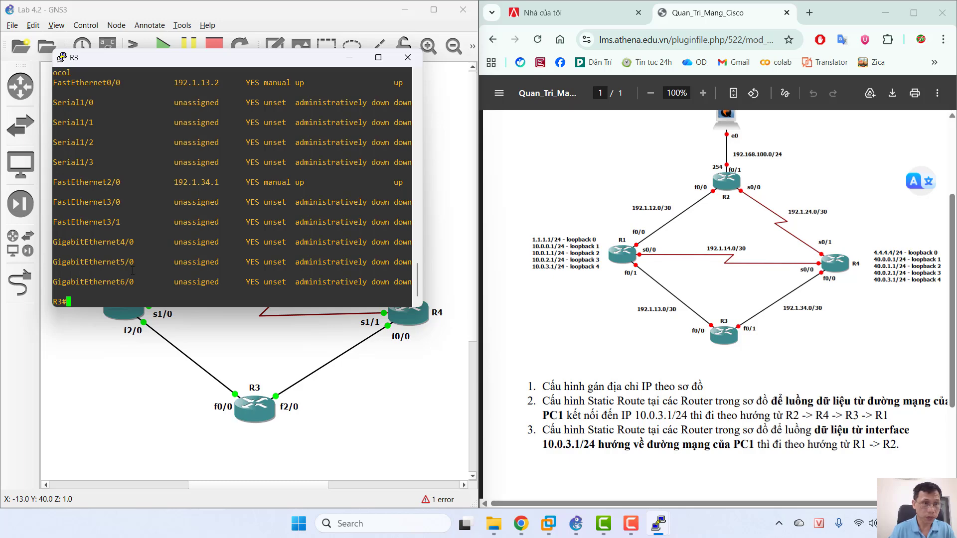
pyautogui.scroll(8, 159, 275)
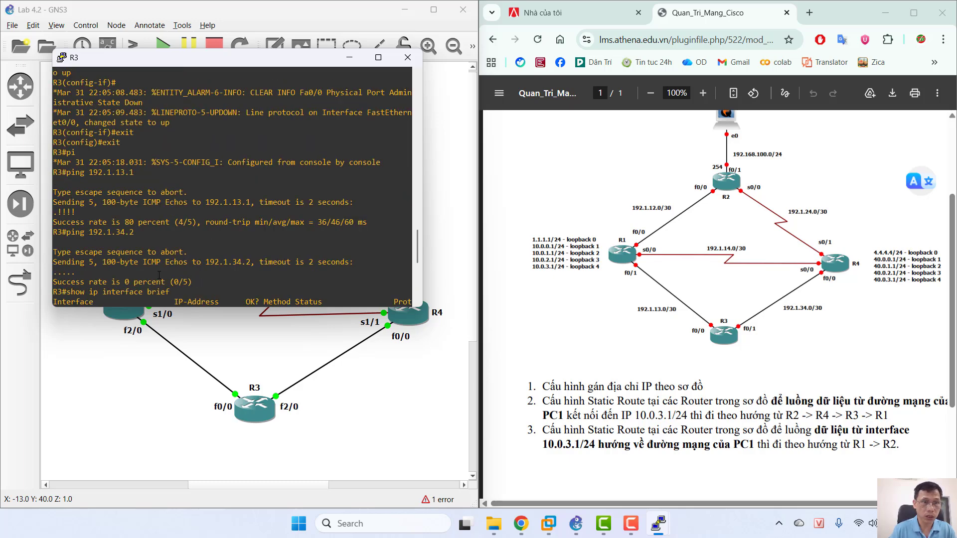
pyautogui.scroll(-8, 158, 275)
pyautogui.scroll(4, 158, 275)
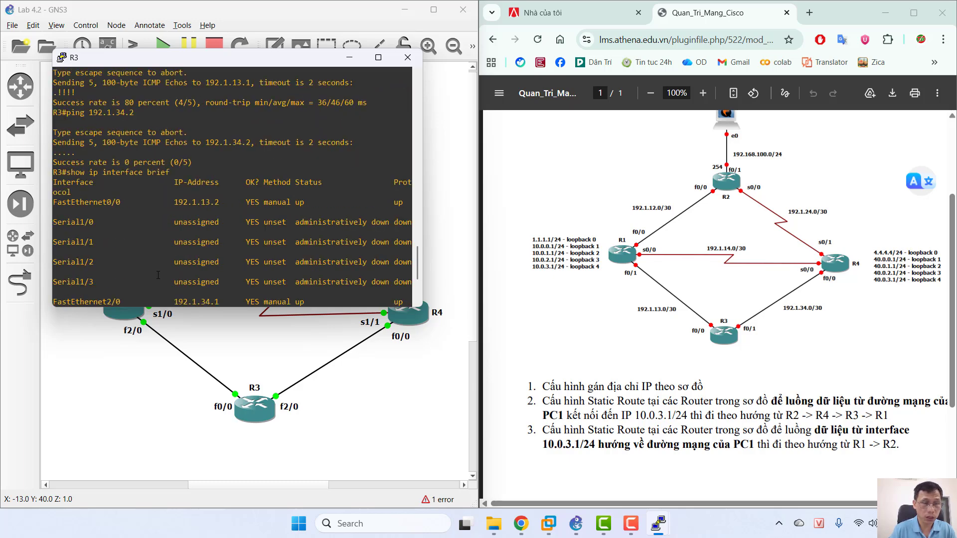
pyautogui.scroll(-4, 158, 275)
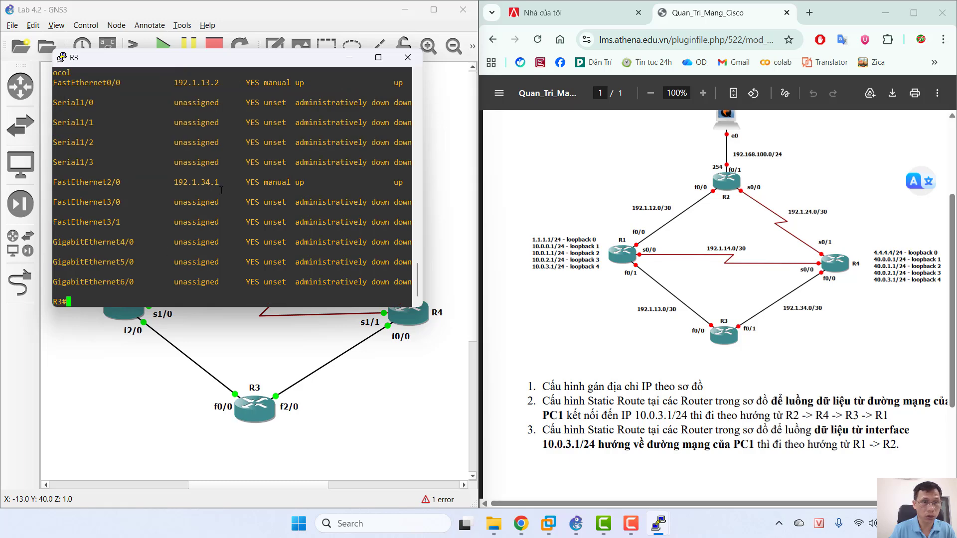
pyautogui.scroll(4, 224, 190)
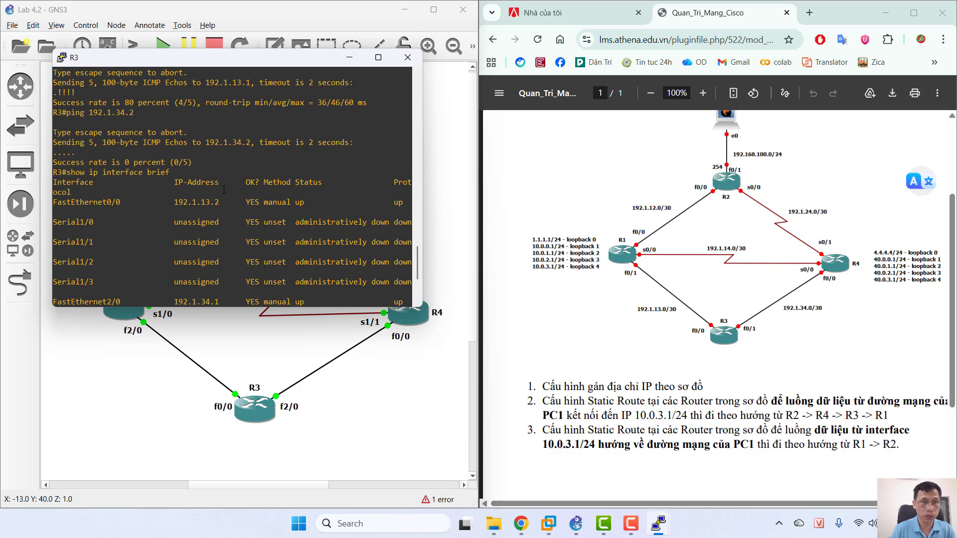
pyautogui.scroll(-4, 224, 190)
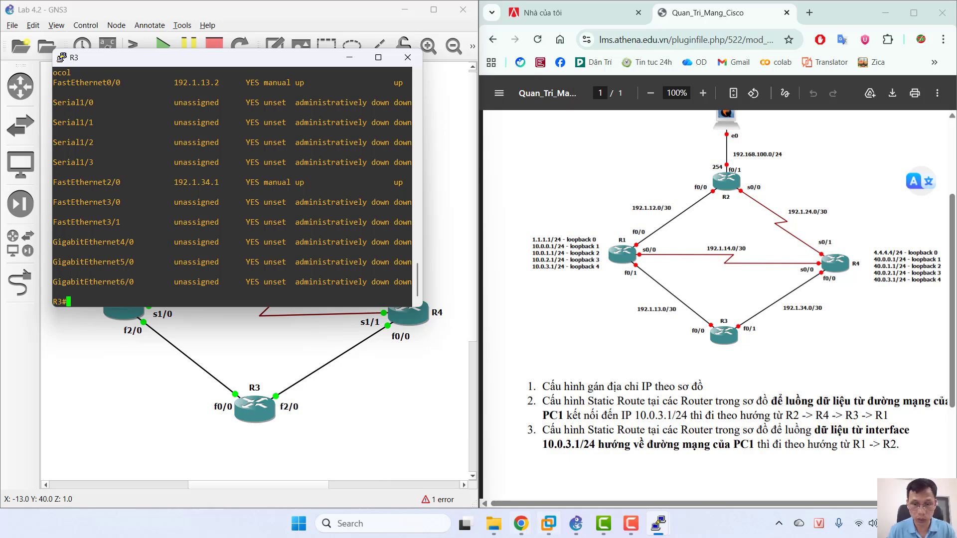
# Step: Switch to R4's console and exit global configuration mode to privileged EXEC mode
pyautogui.moveTo(659, 525)
pyautogui.click(535, 405)
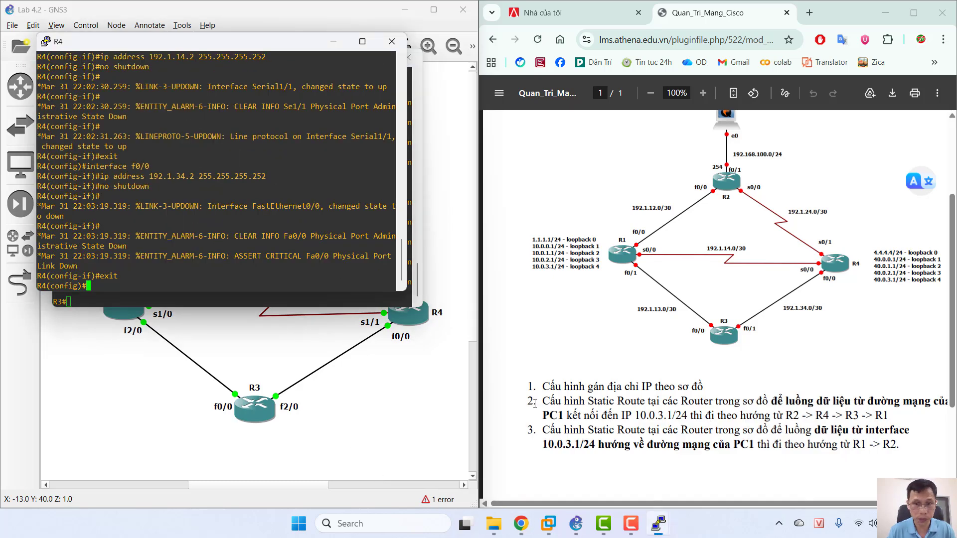
pyautogui.write('e')
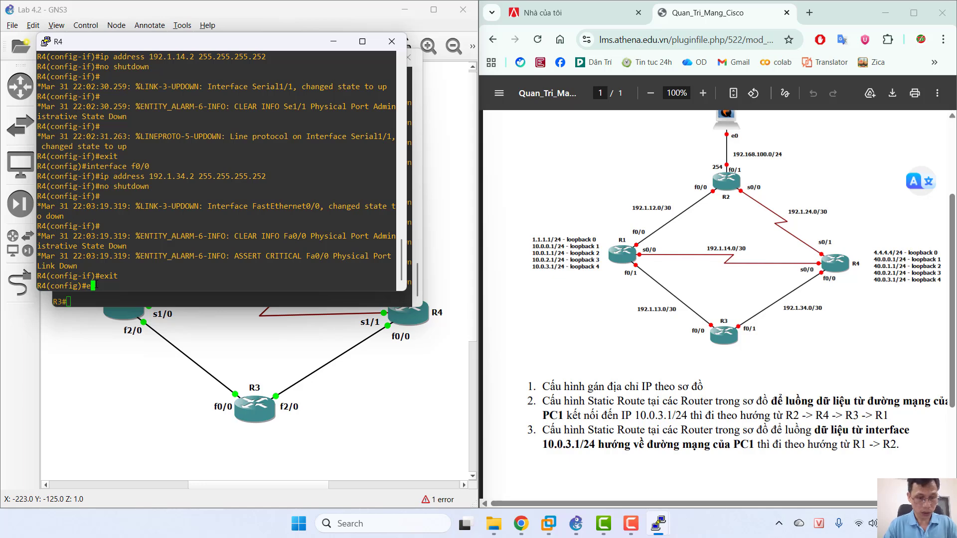
pyautogui.write('xit')
pyautogui.press('Return')
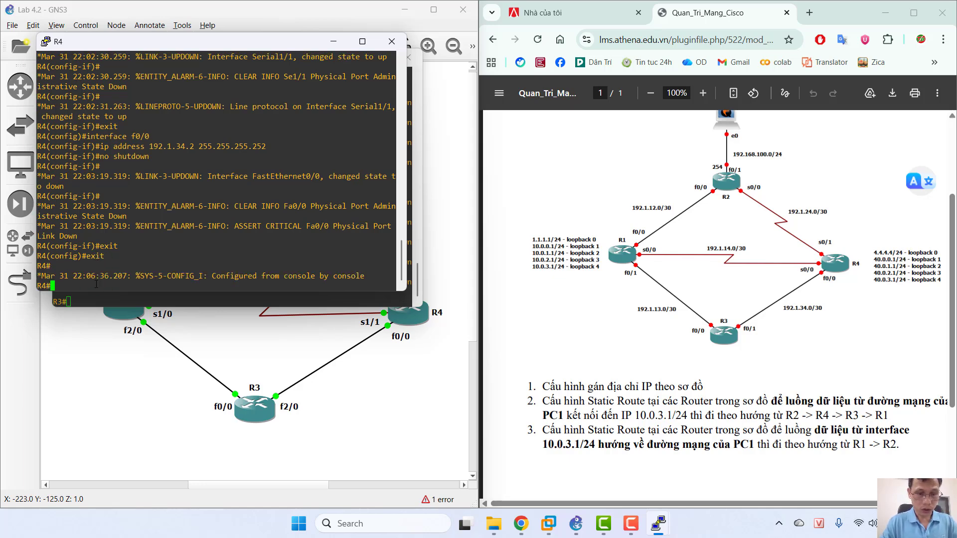
# Step: Run show ip interface brief on R4 and check the status of FastEthernet0/0
pyautogui.write('show ip in')
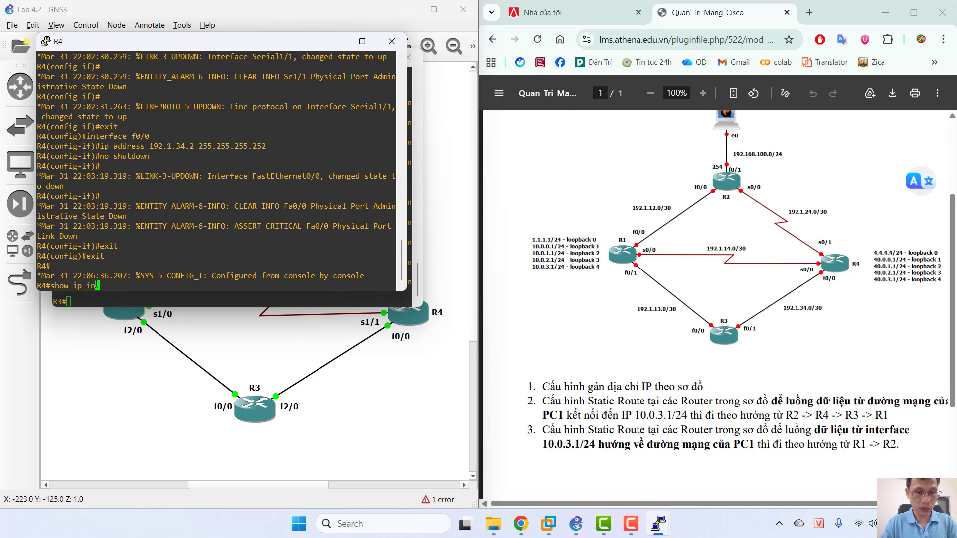
pyautogui.write('terface')
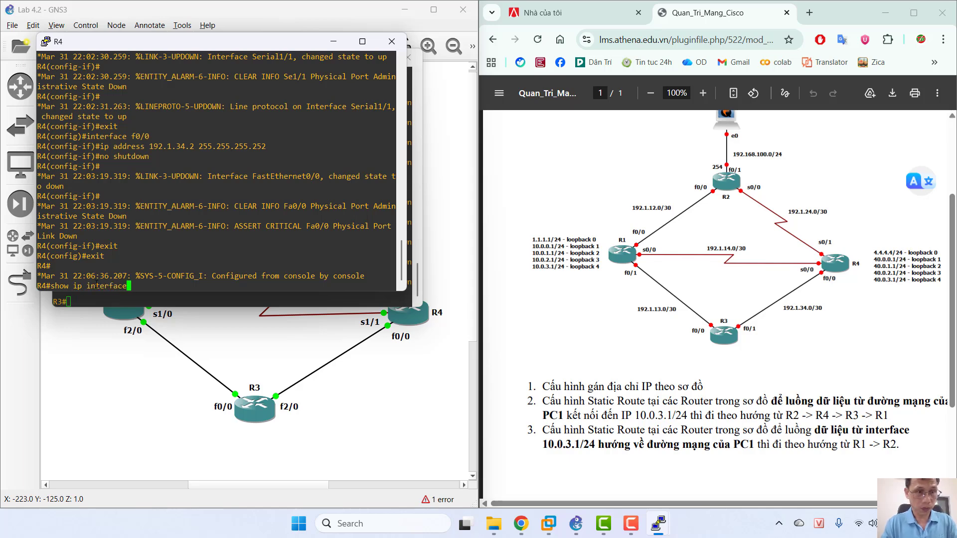
pyautogui.write(' brief')
pyautogui.press('Return')
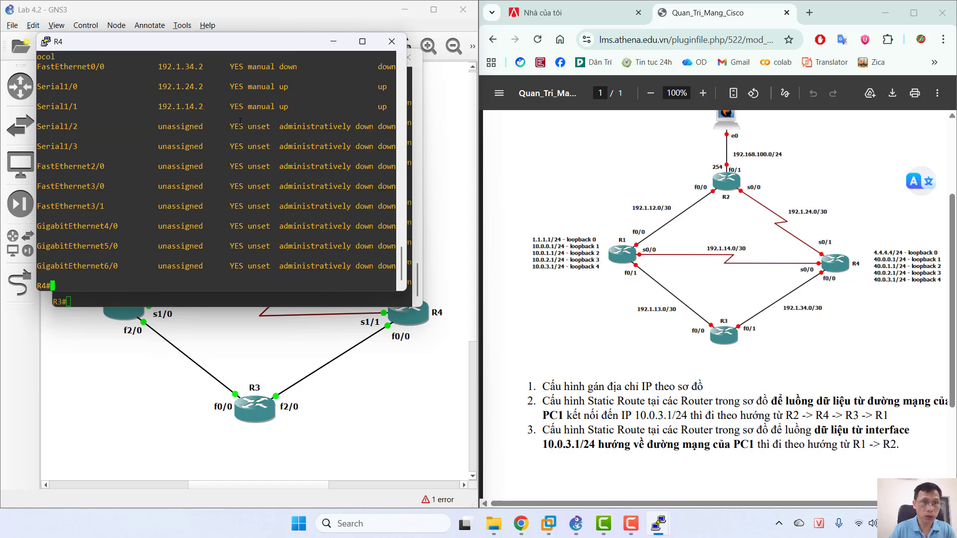
pyautogui.scroll(4, 240, 121)
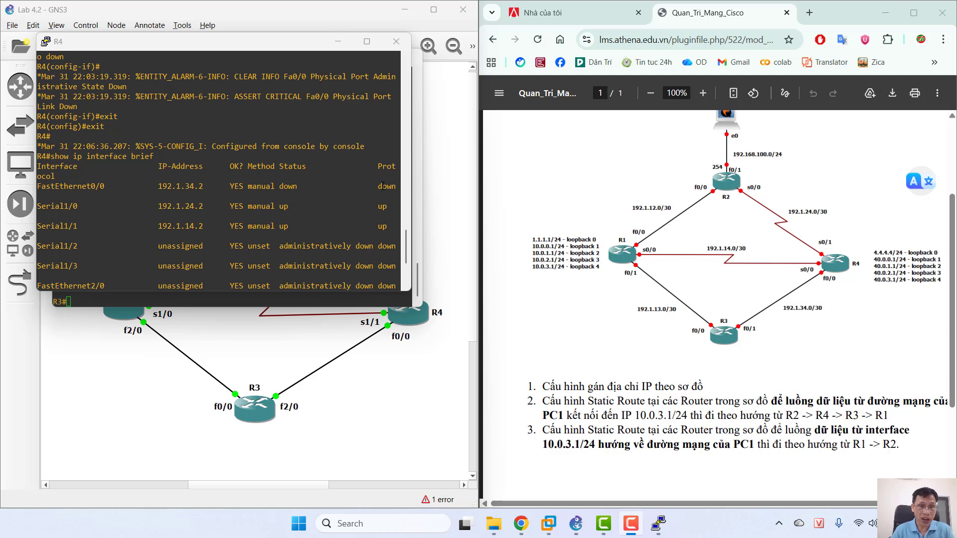
pyautogui.moveTo(379, 186); pyautogui.dragTo(387, 187)
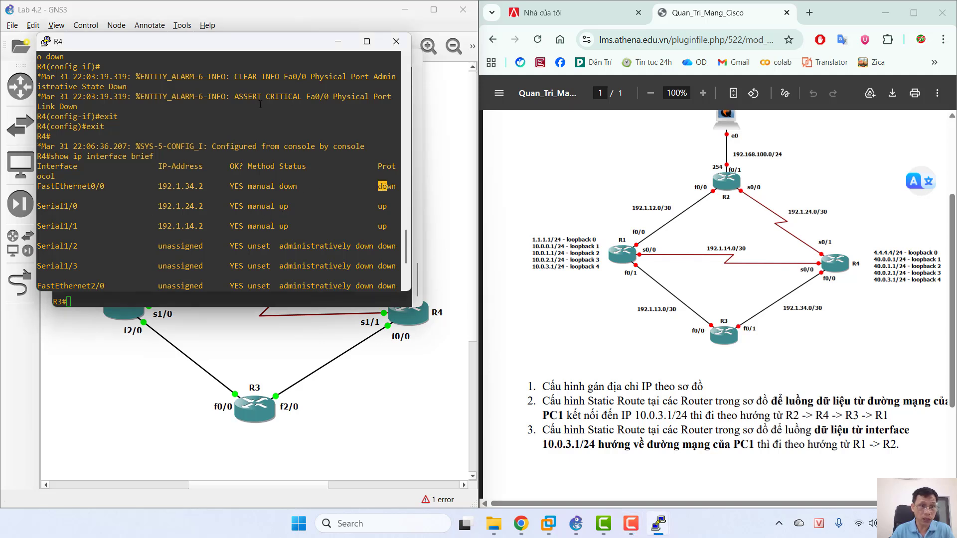
pyautogui.scroll(-4, 175, 220)
# Step: Enter global configuration mode on R4 and open interface f0/0 for configuration
pyautogui.click(70, 286)
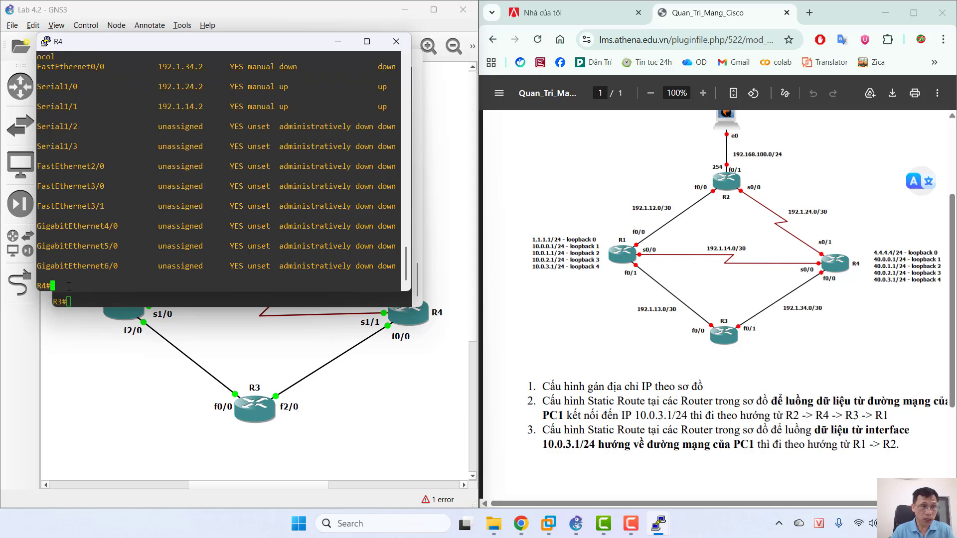
pyautogui.write('config')
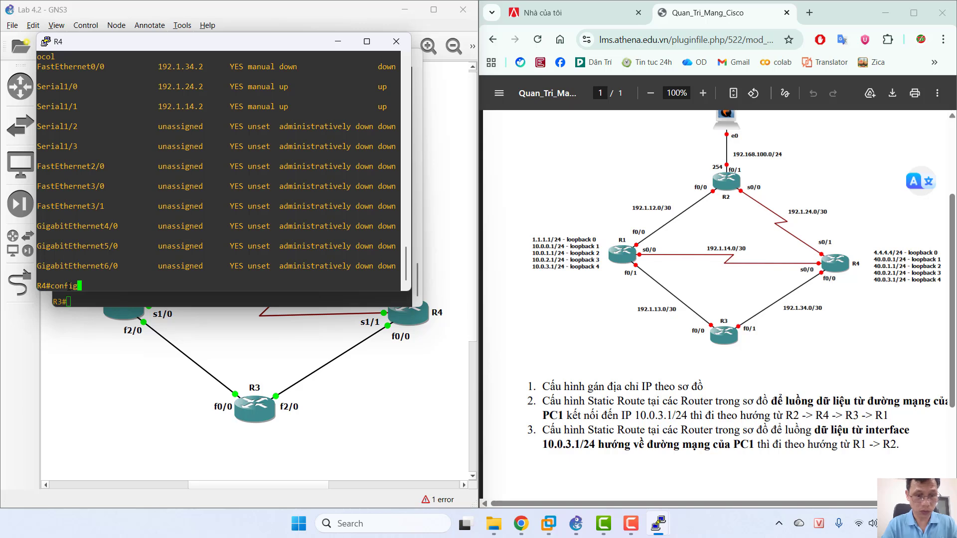
pyautogui.write('t')
pyautogui.press('Return')
pyautogui.write('inter')
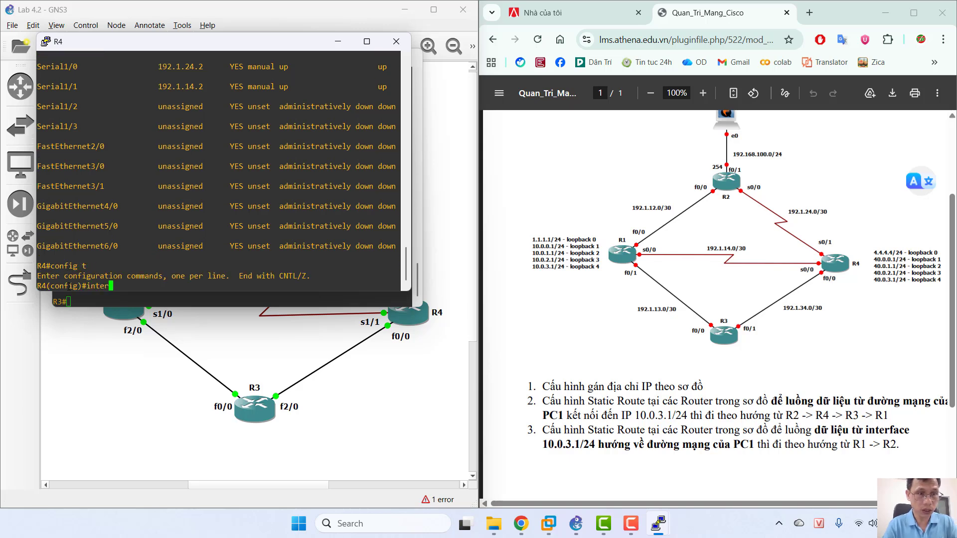
pyautogui.write('face ')
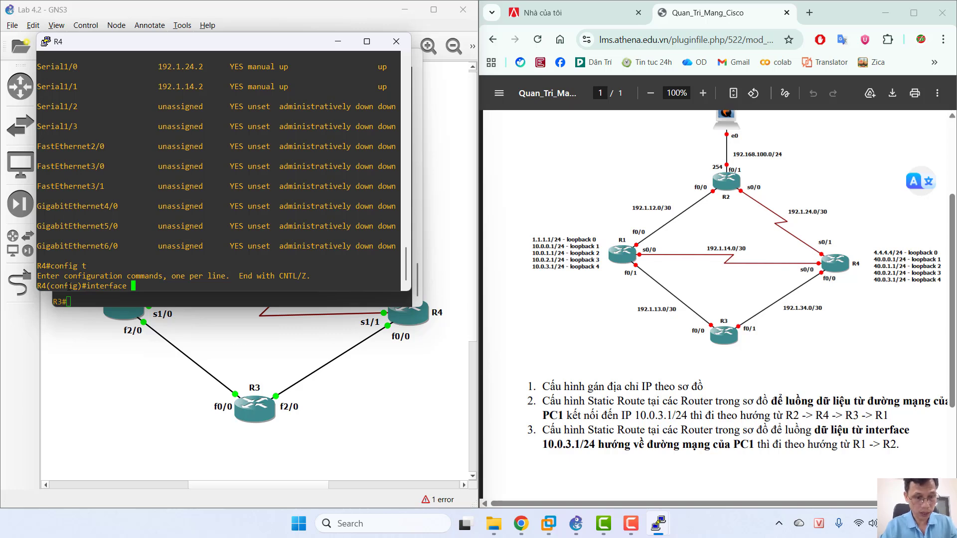
pyautogui.write('f')
pyautogui.write('0/0')
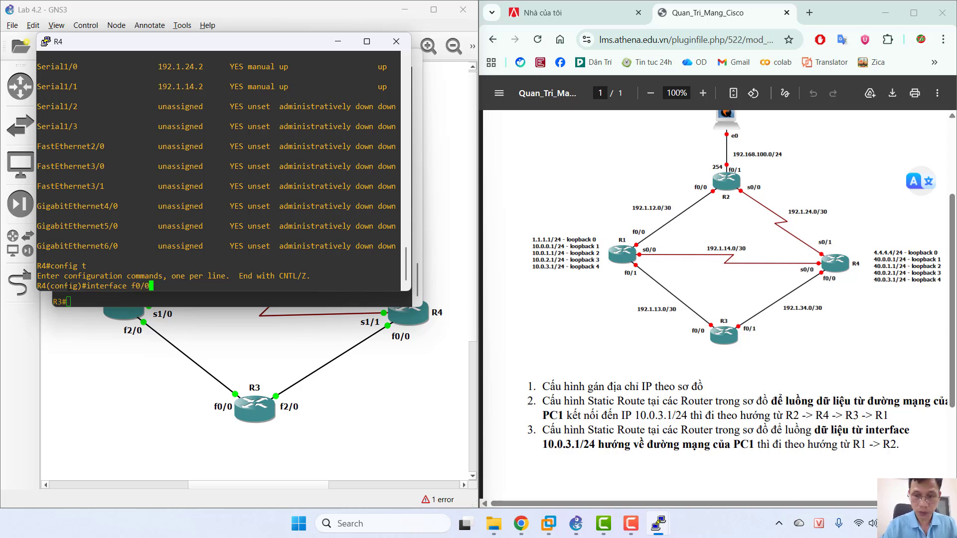
pyautogui.press('Return')
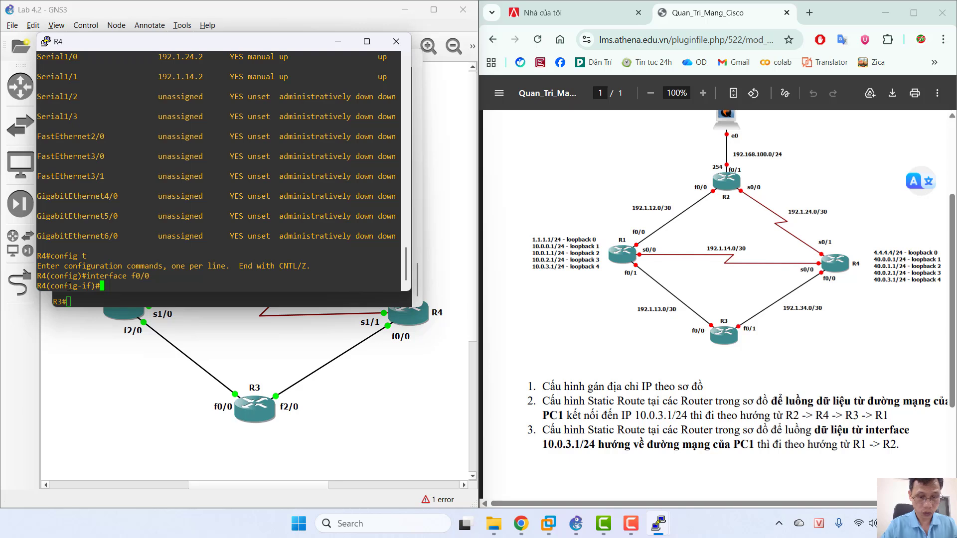
# Step: Enable R4's f0/0 with no shutdown, and exit back to privileged EXEC mode
pyautogui.write('no')
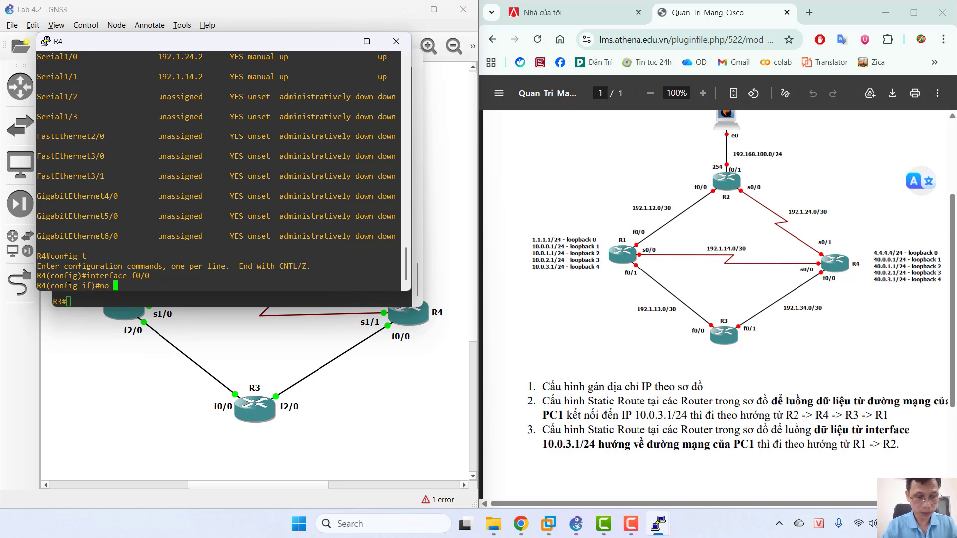
pyautogui.write(' shutdown')
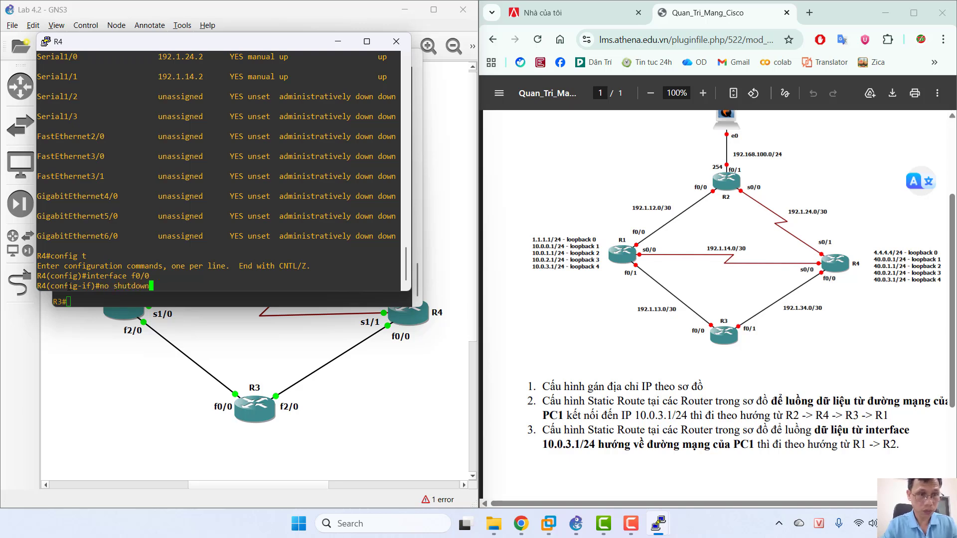
pyautogui.press('Return')
pyautogui.write('exit')
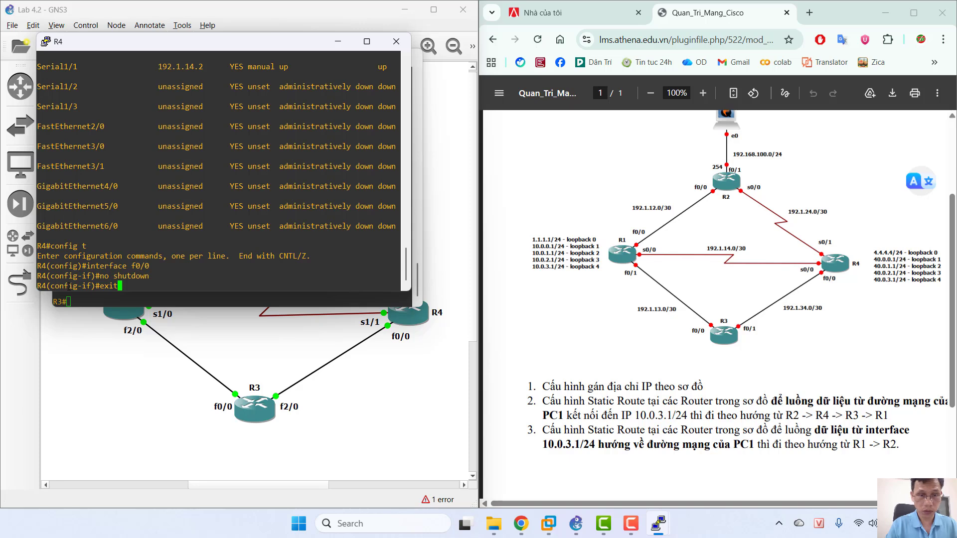
pyautogui.press('Return')
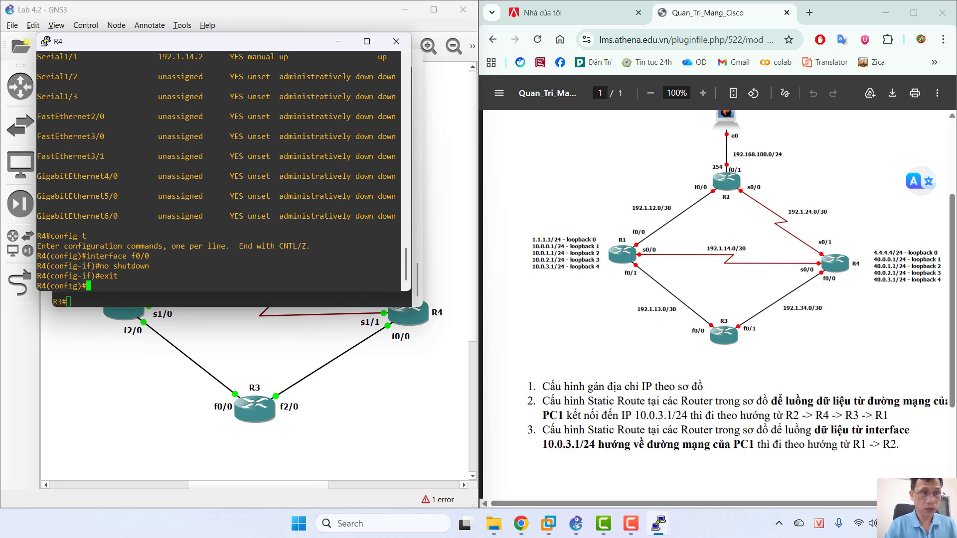
pyautogui.write('exit')
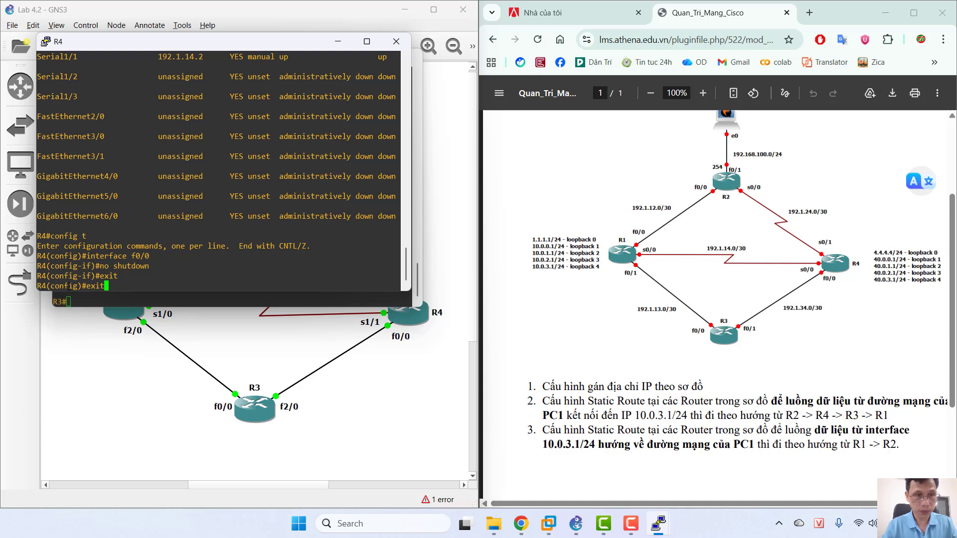
pyautogui.press('Return')
pyautogui.write('s')
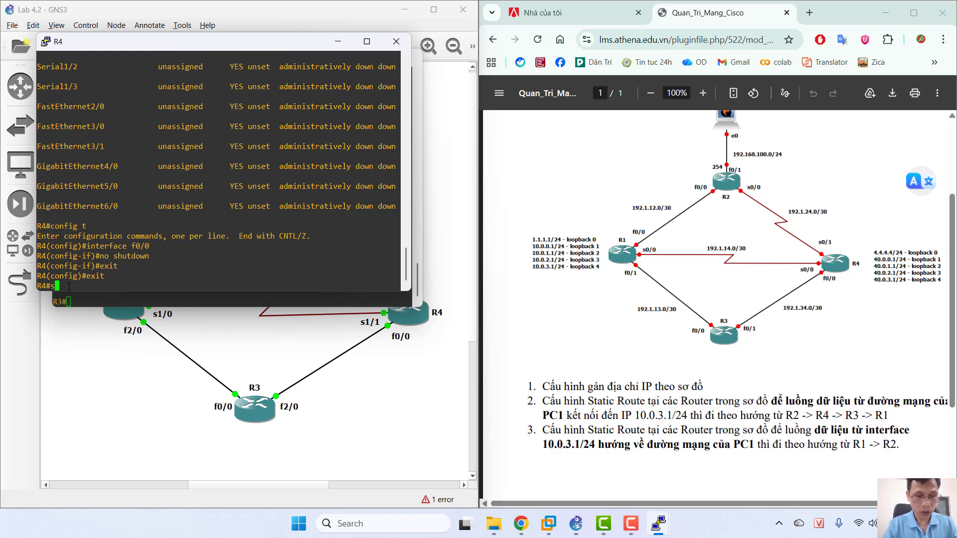
pyautogui.write('how in')
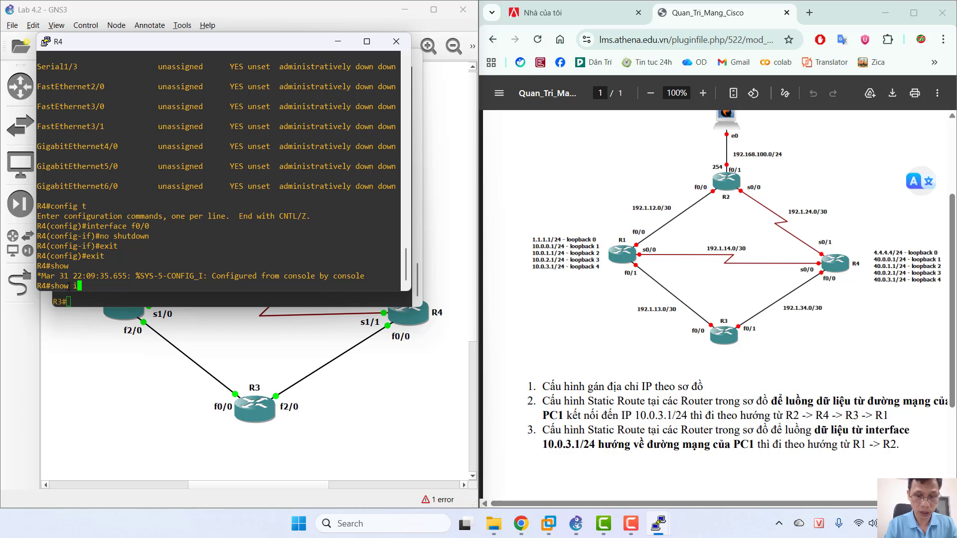
pyautogui.press('BackSpace')
pyautogui.write('p interf')
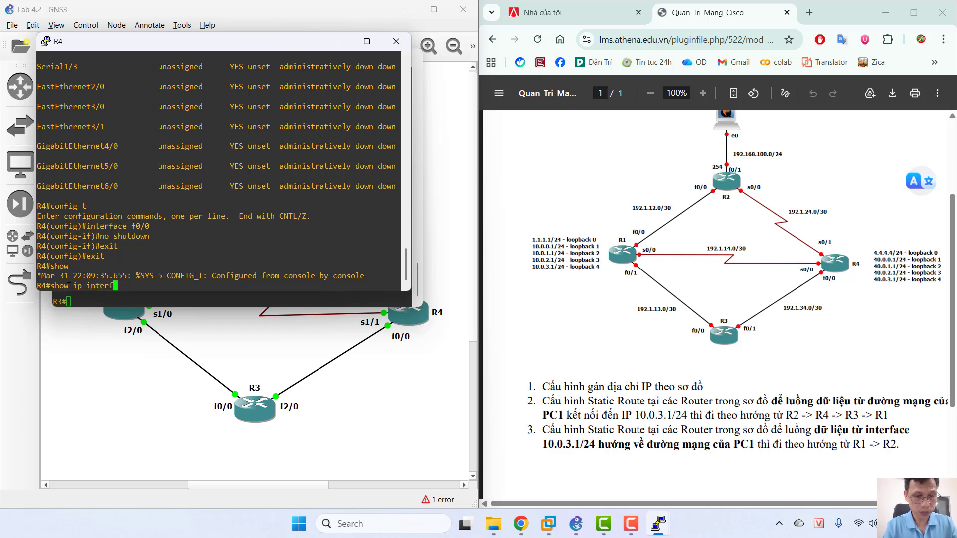
pyautogui.write('ace biref')
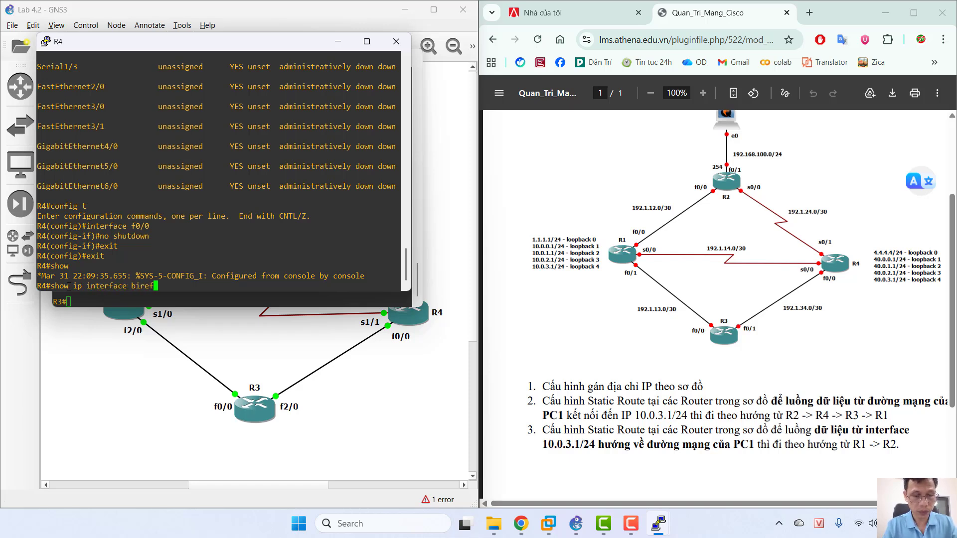
pyautogui.press('Return')
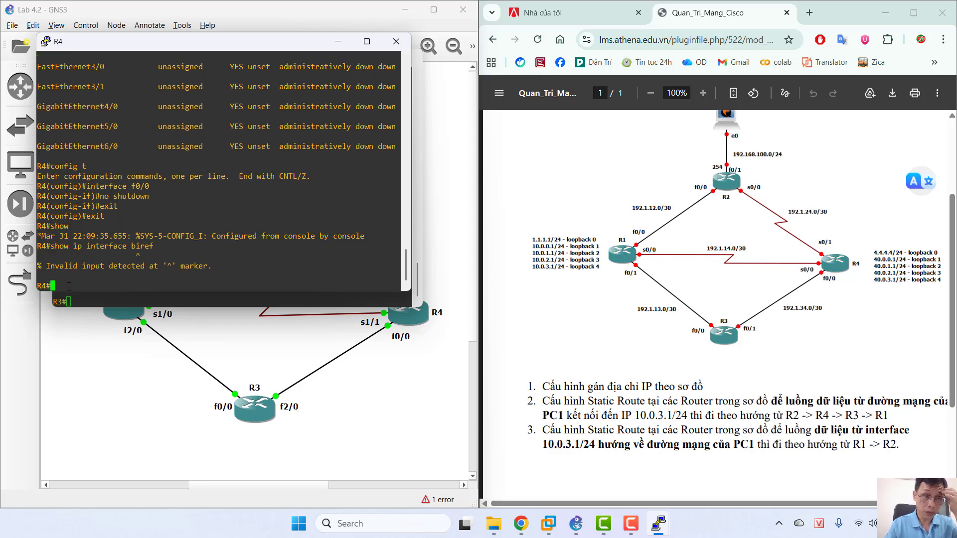
# Step: Display R4's brief IP interface summary again and recheck the FastEthernet0/0 line
pyautogui.write('show i')
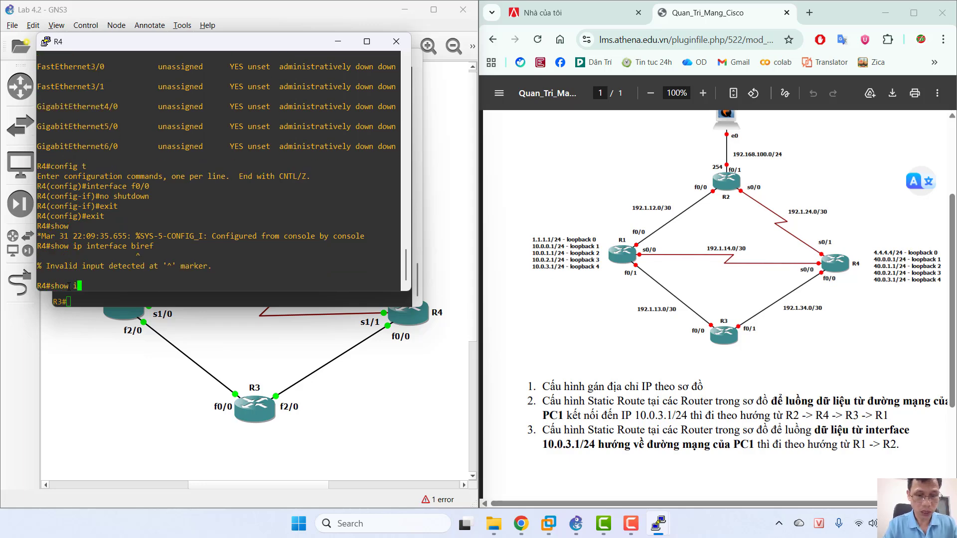
pyautogui.write('p interf')
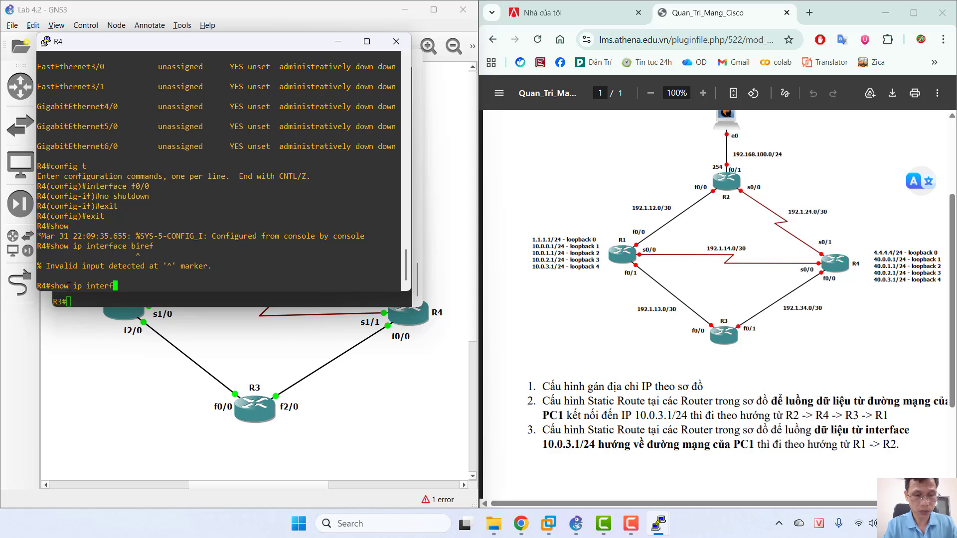
pyautogui.write('ace brief')
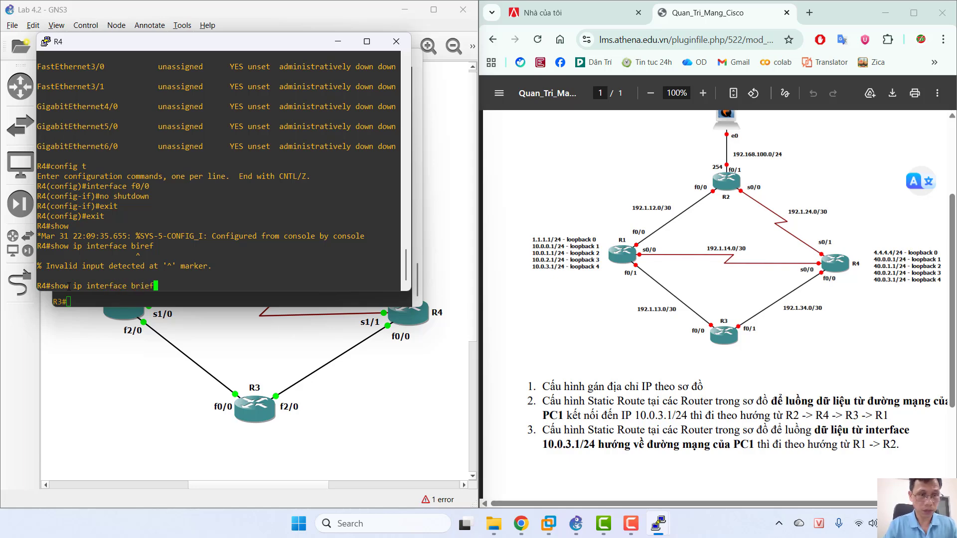
pyautogui.press('Return')
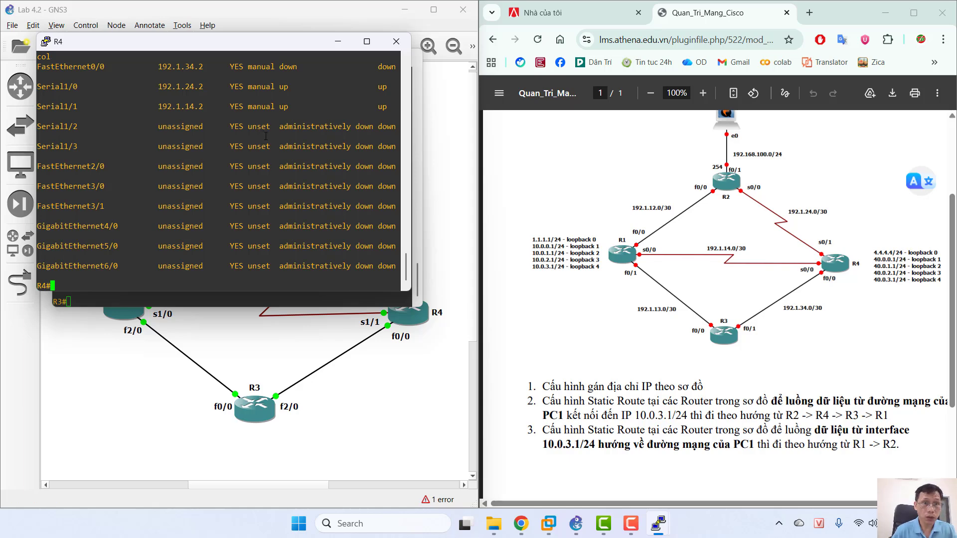
pyautogui.scroll(4, 266, 136)
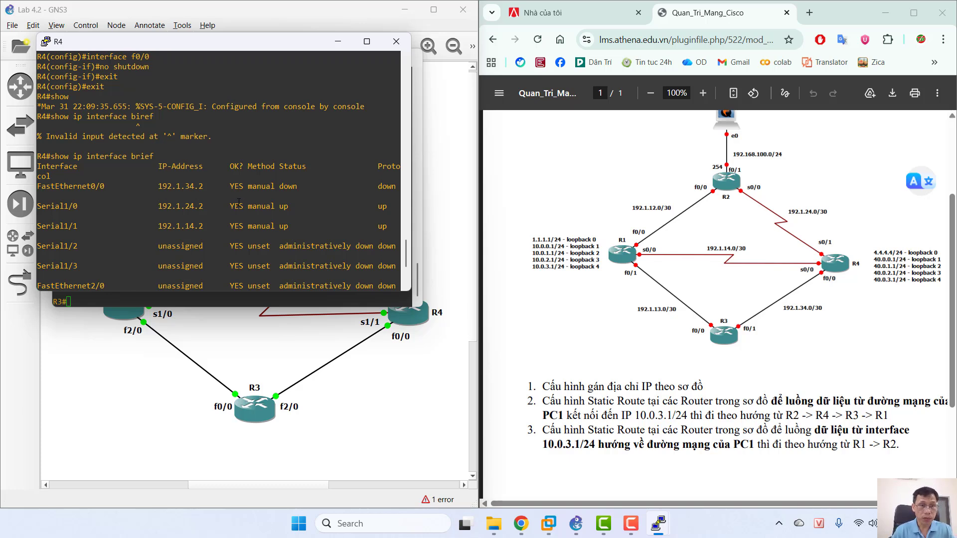
pyautogui.scroll(-4, 238, 202)
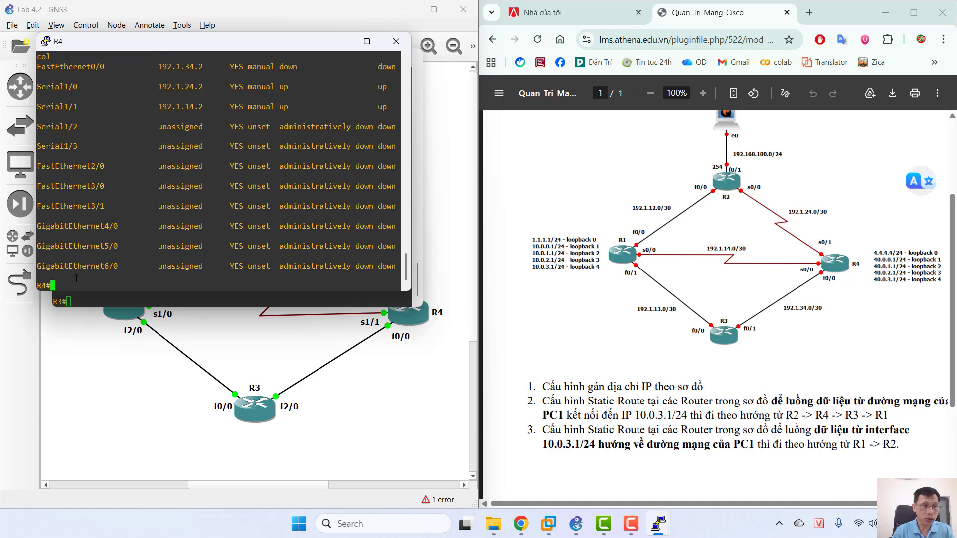
pyautogui.scroll(2, 113, 244)
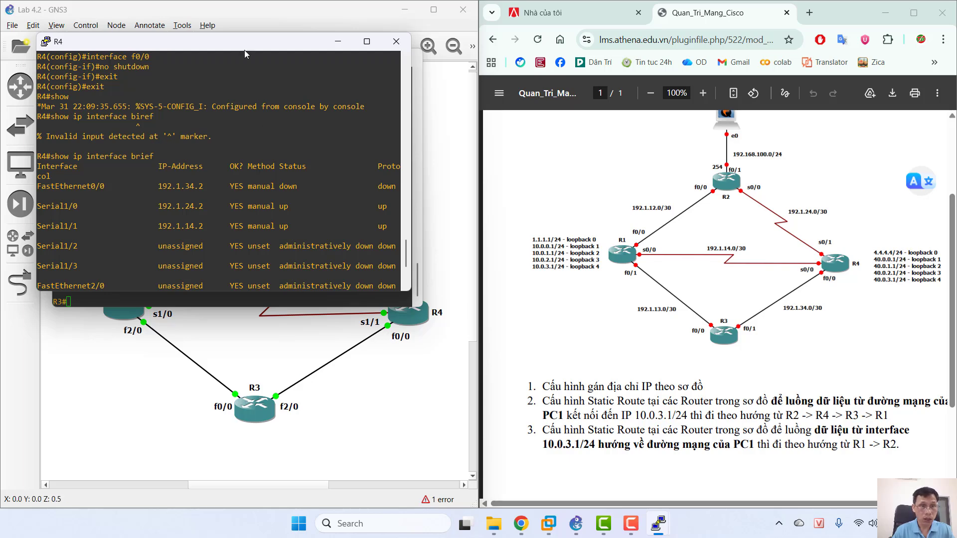
# Step: Check in R4's node information which of its ports connects to R3, and close the information window
pyautogui.moveTo(244, 50); pyautogui.dragTo(264, 22)
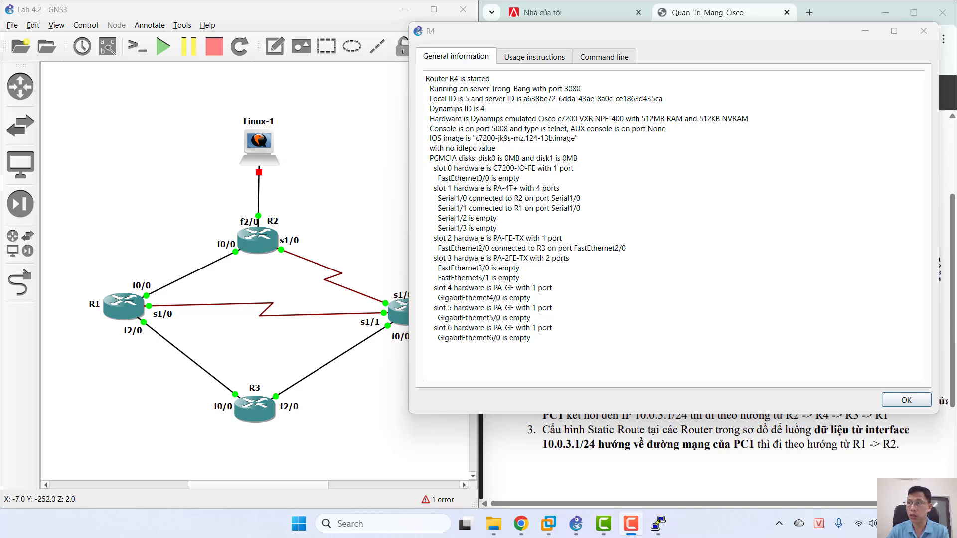
pyautogui.click(924, 31)
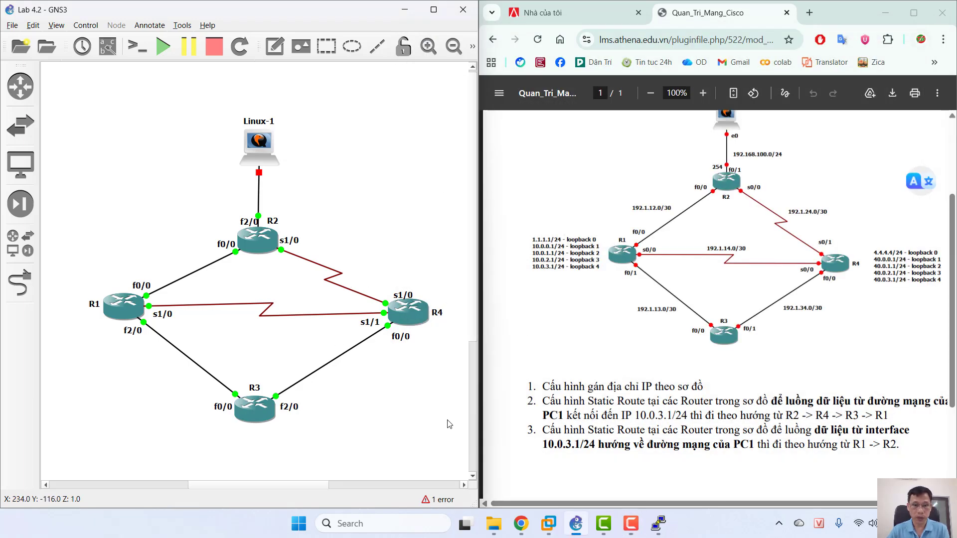
# Step: Return to the R4 console and enter global configuration mode with config t
pyautogui.click(655, 528)
pyautogui.click(721, 443)
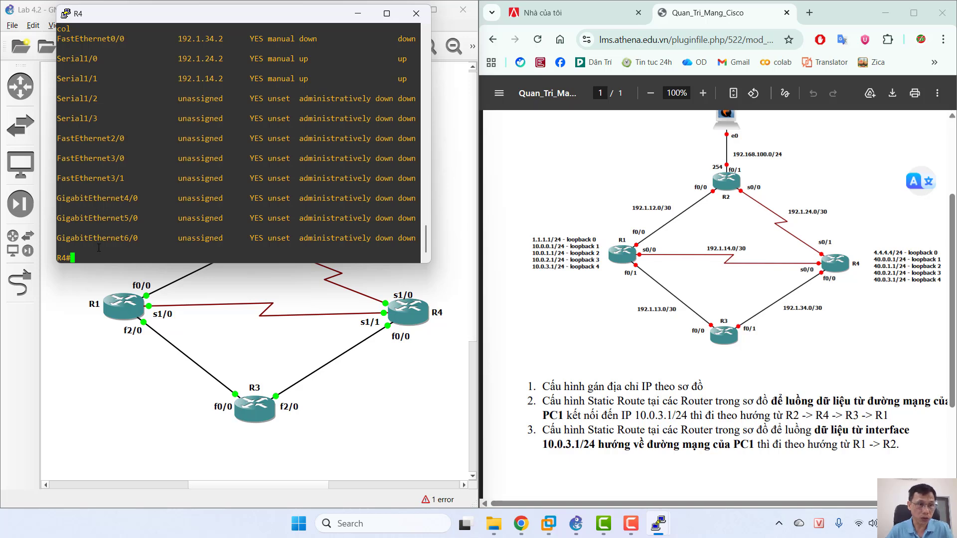
pyautogui.write('confi')
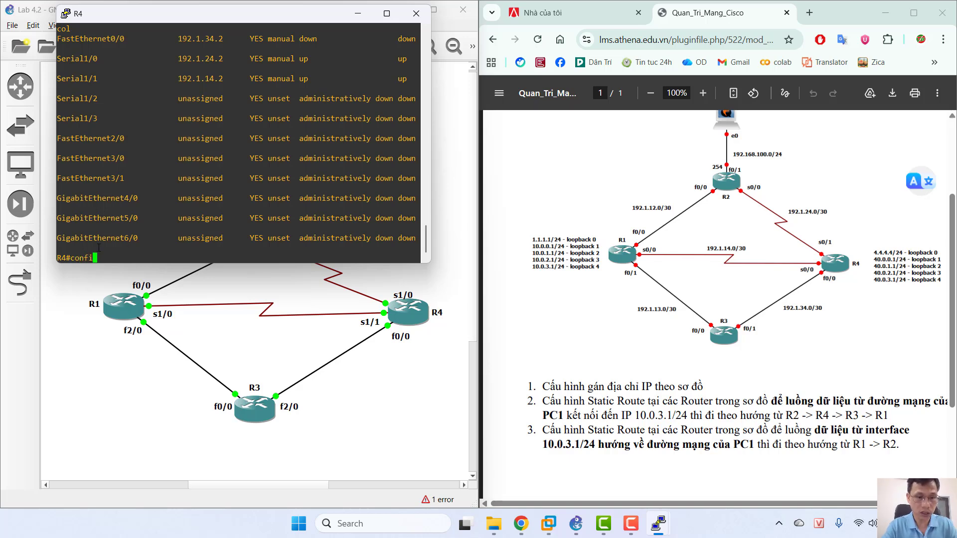
pyautogui.write('t')
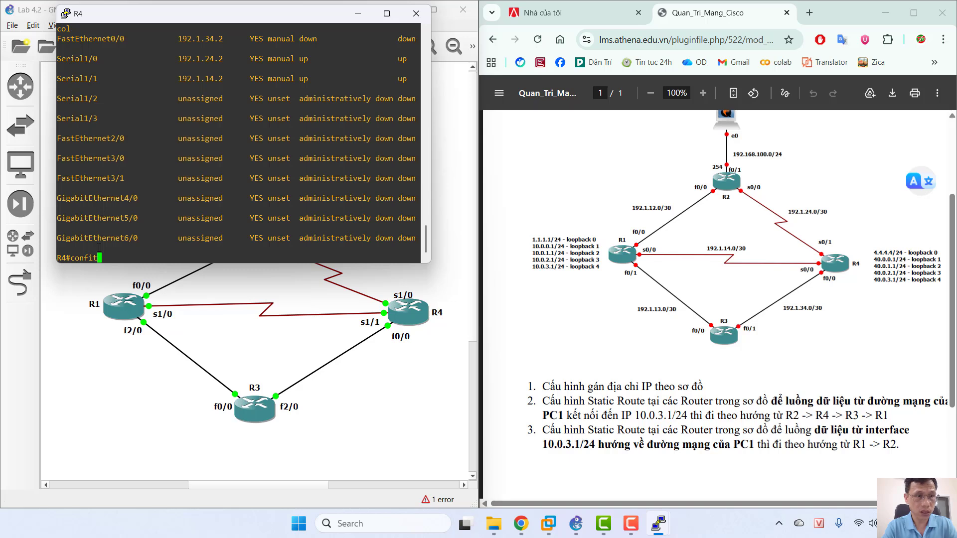
pyautogui.press('BackSpace')
pyautogui.write('g t')
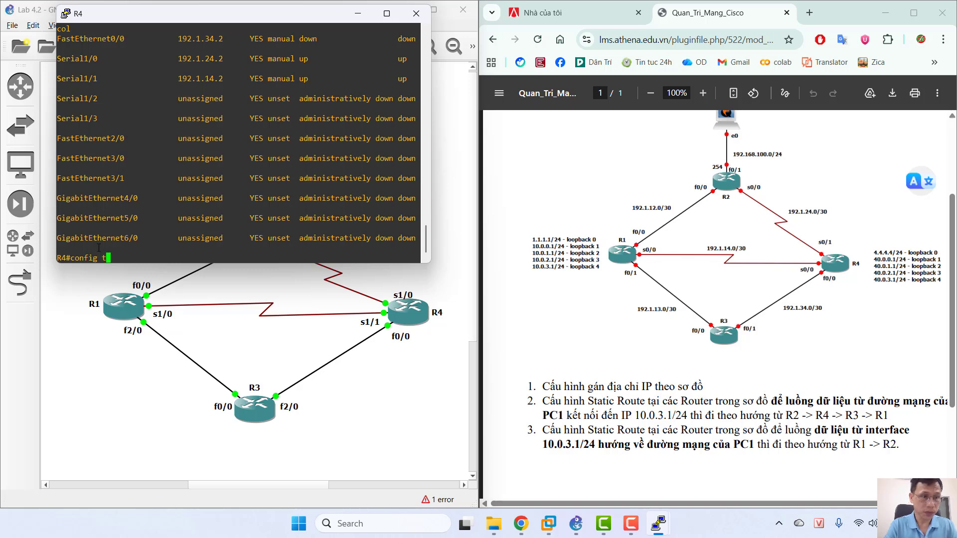
pyautogui.press('Return')
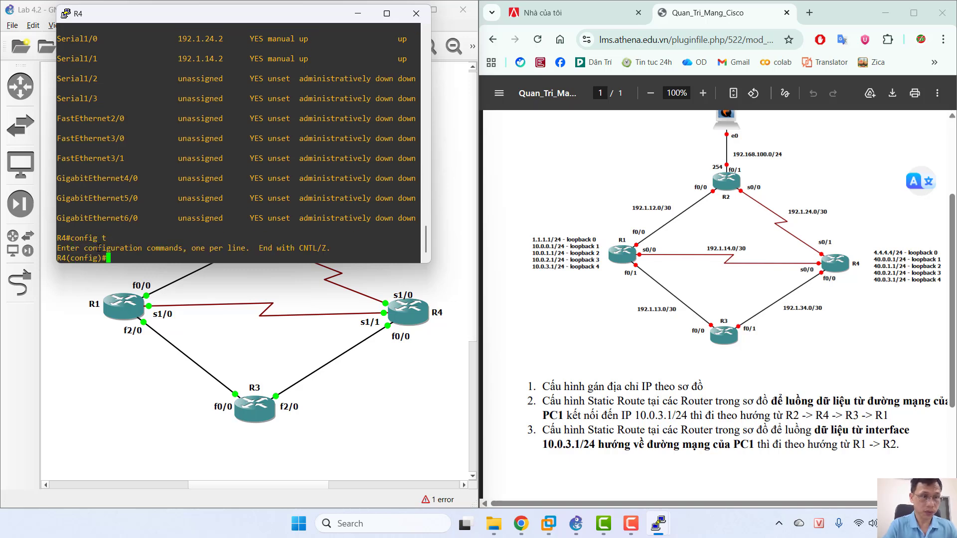
# Step: Enter interface configuration mode for R4's f0/0 with the interface f0/0 command
pyautogui.write('in ter')
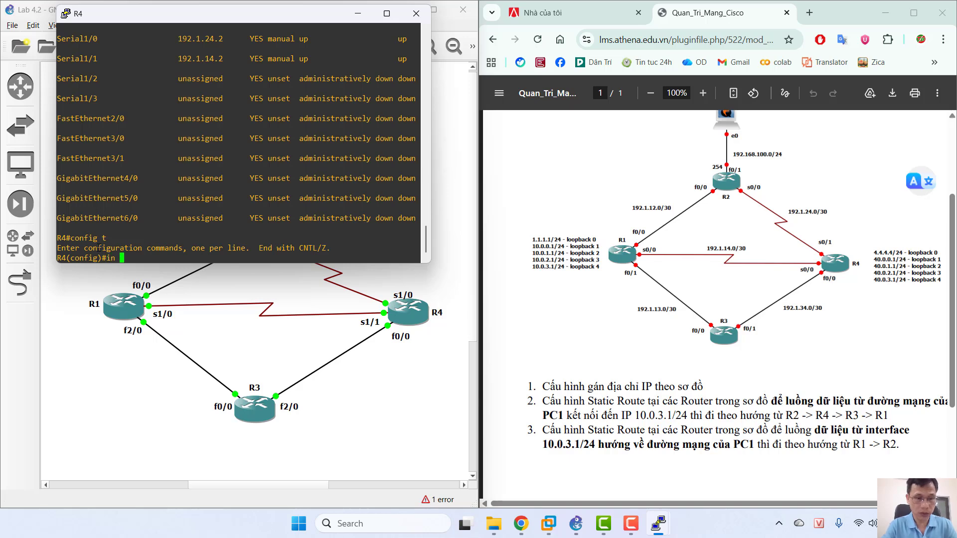
pyautogui.press('BackSpace')
pyautogui.press('BackSpace')
pyautogui.press('BackSpace')
pyautogui.press('BackSpace')
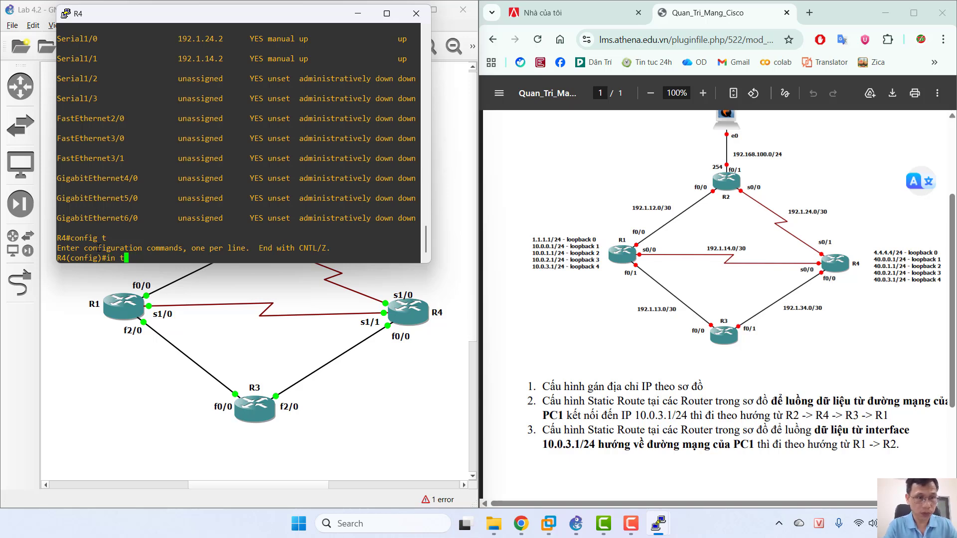
pyautogui.write('terface ')
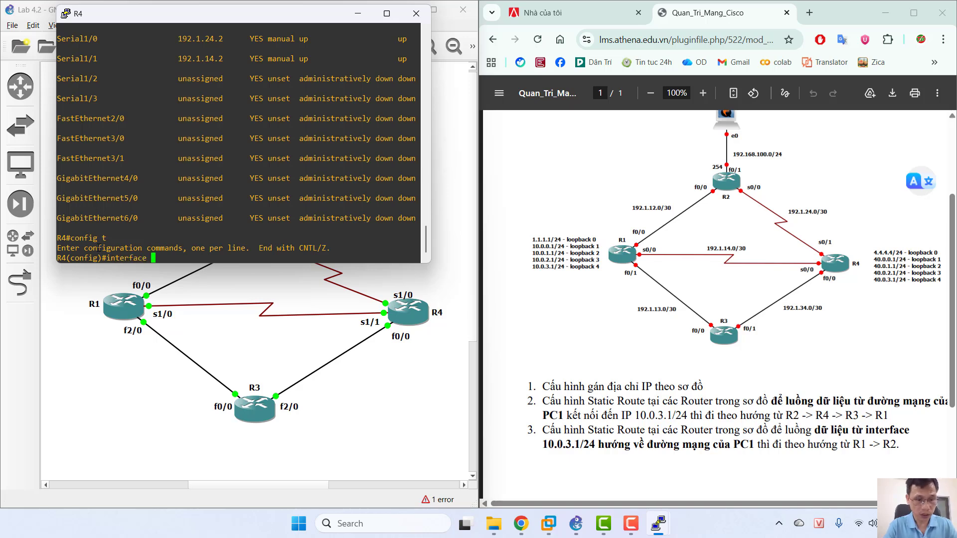
pyautogui.write('f')
pyautogui.write('0/0')
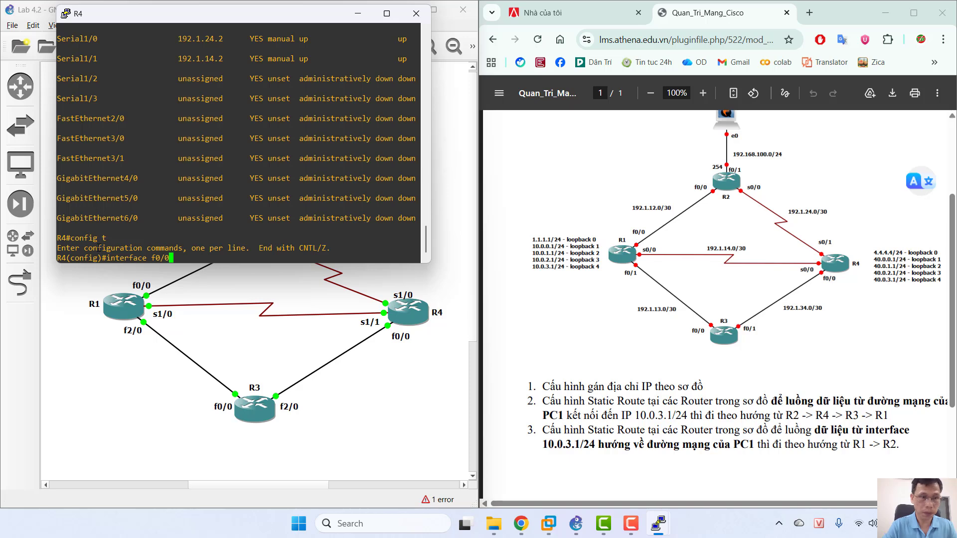
pyautogui.press('Return')
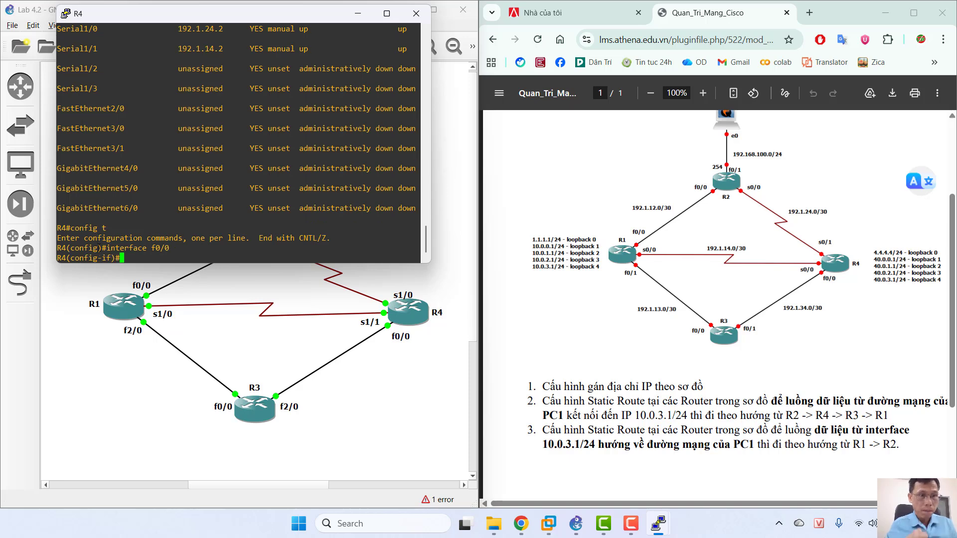
# Step: Try to remove the IP address from f0/0 with no ip address 192.34.2 255.255.255.252
pyautogui.write('i')
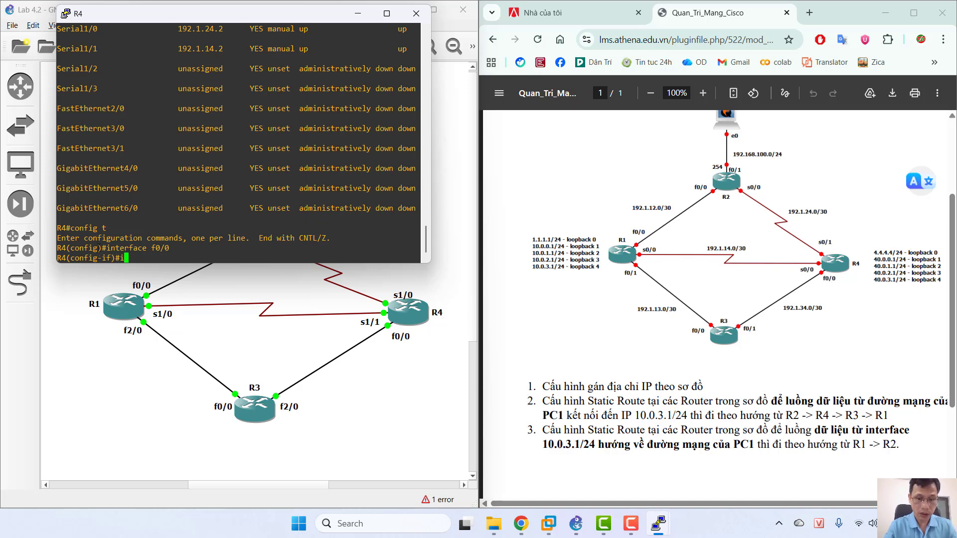
pyautogui.press('BackSpace')
pyautogui.write('no ')
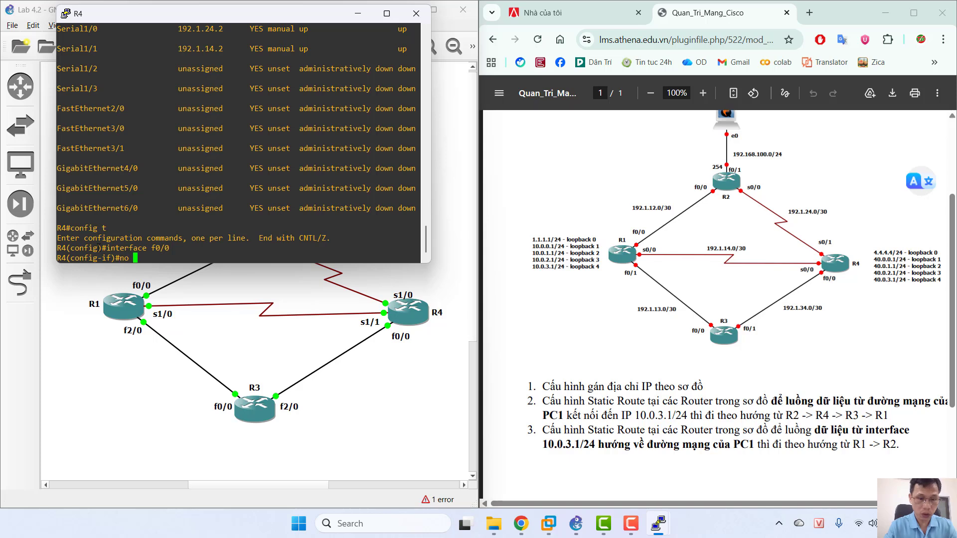
pyautogui.write('ip address')
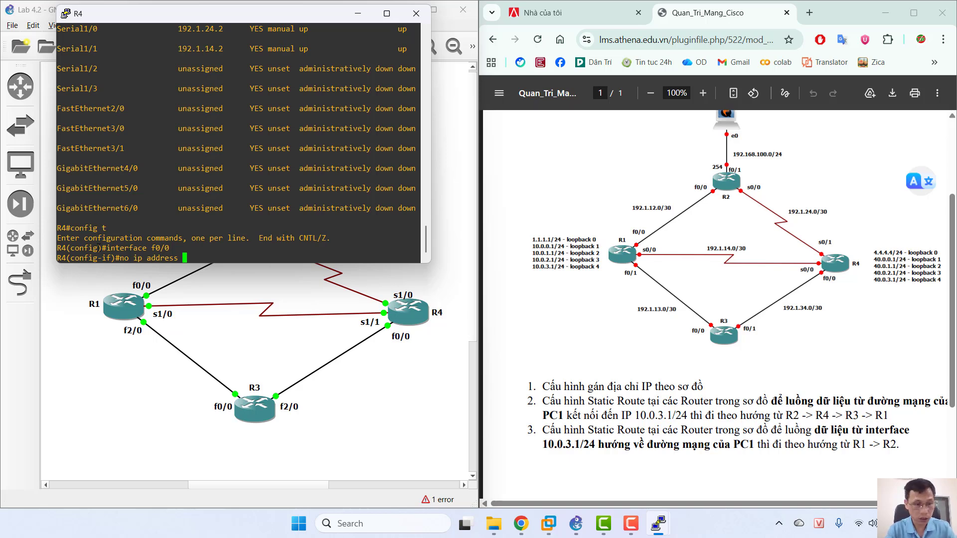
pyautogui.write('192.')
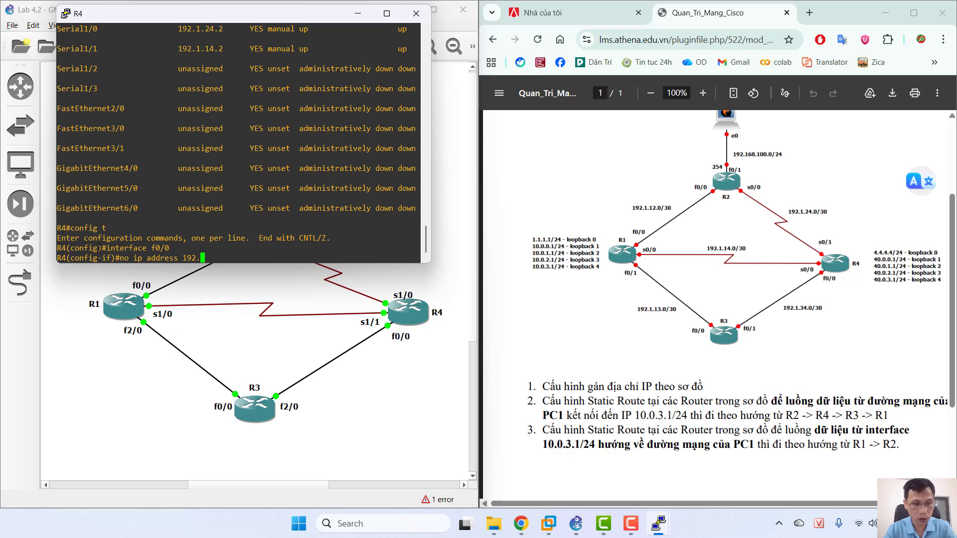
pyautogui.write('34')
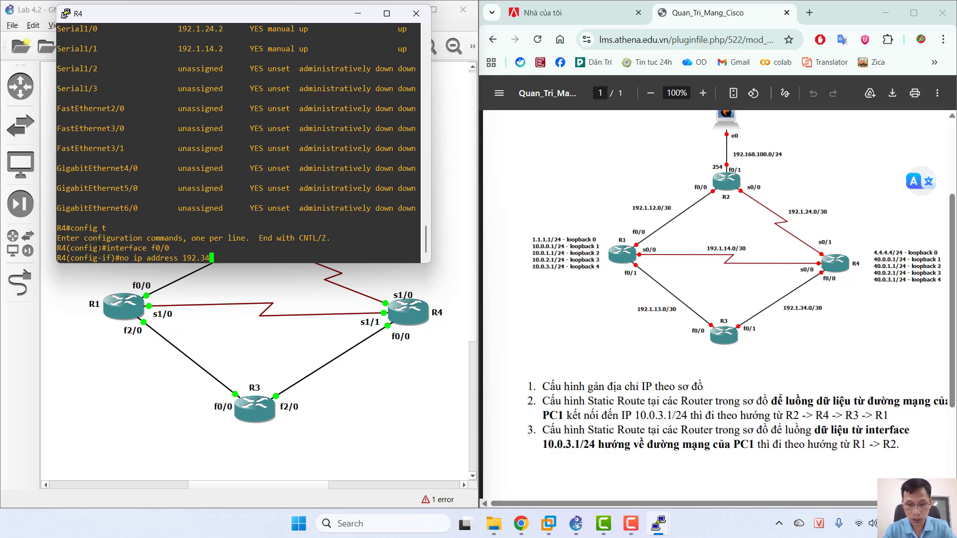
pyautogui.write('.2')
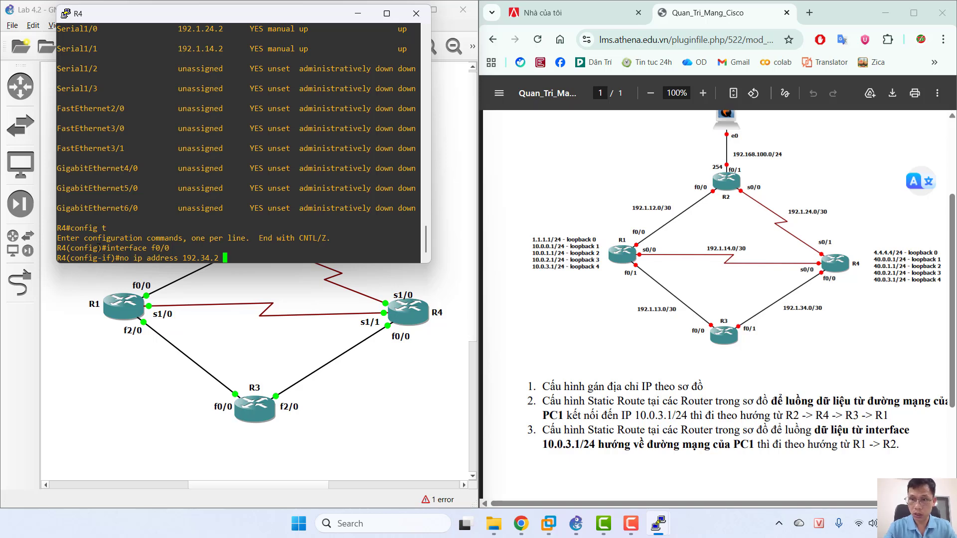
pyautogui.write(' 255.2')
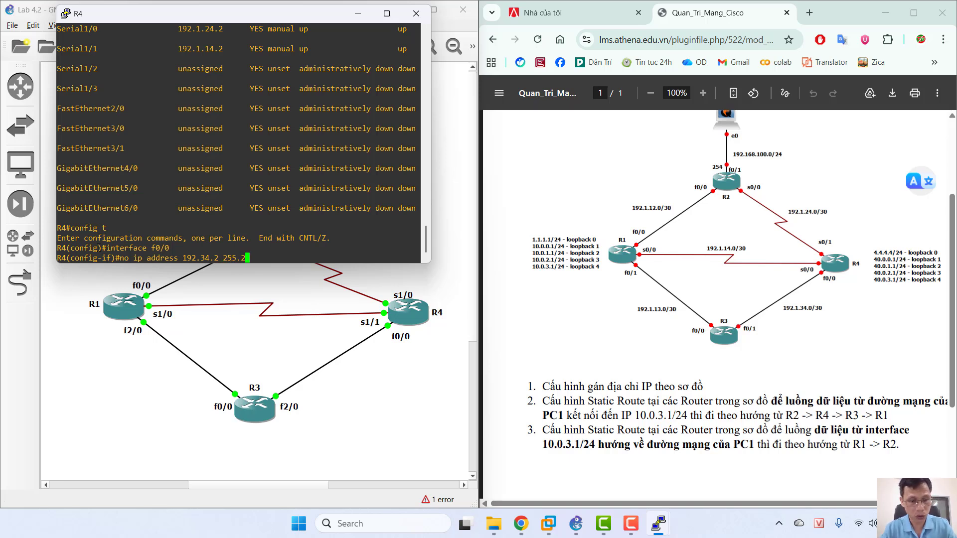
pyautogui.write('55.2')
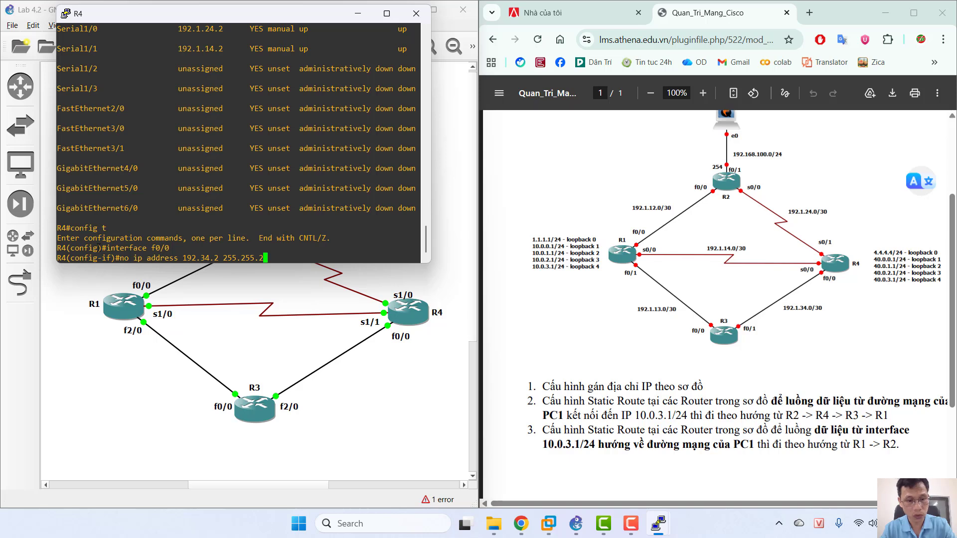
pyautogui.write('55.255.')
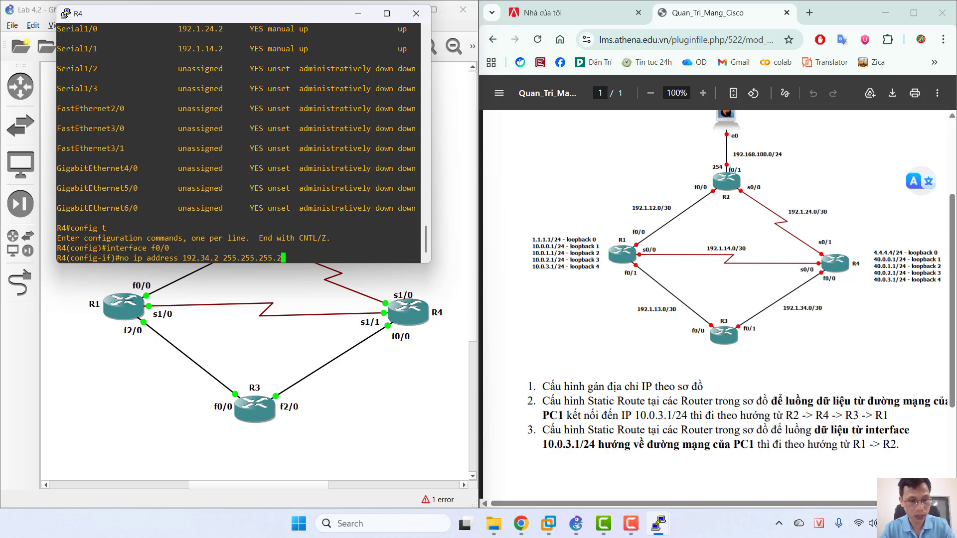
pyautogui.write('2')
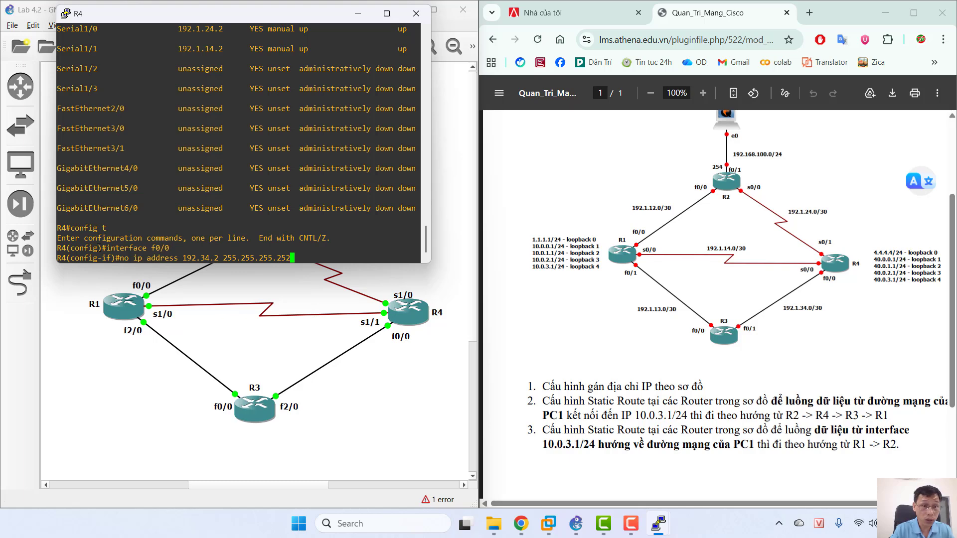
pyautogui.press('Return')
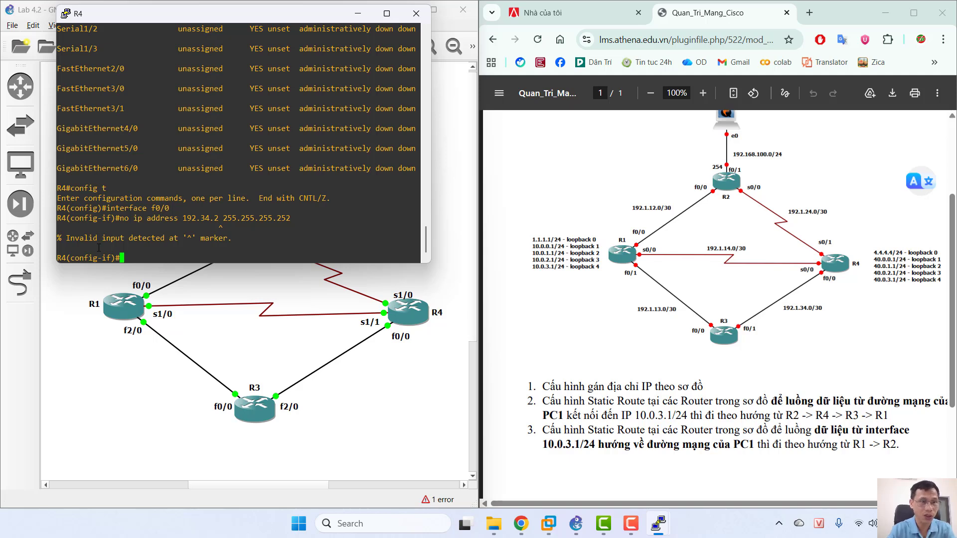
# Step: Remove IP address 192.1.34.2 with mask 255.255.255.252 from R4's f0/0, and exit to global configuration mode
pyautogui.write('no')
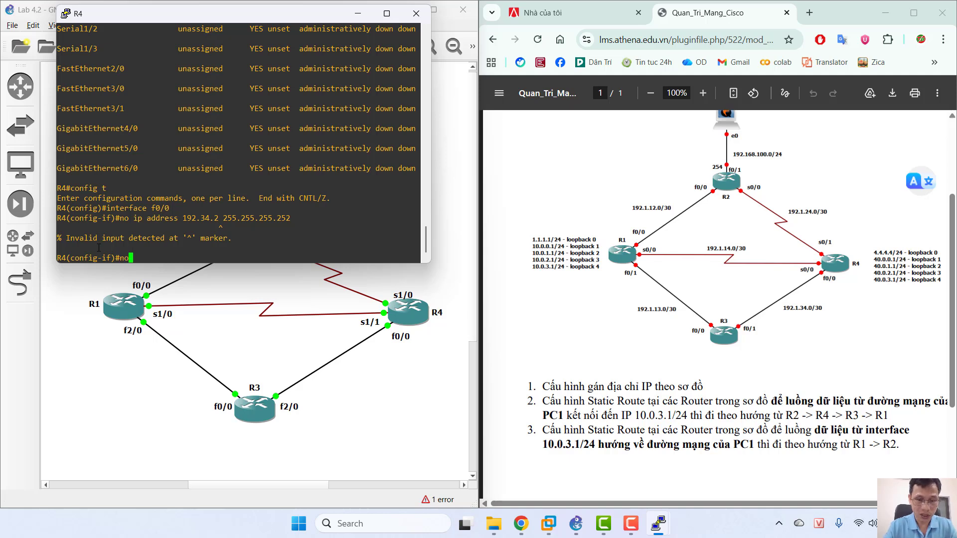
pyautogui.write(' ip addre')
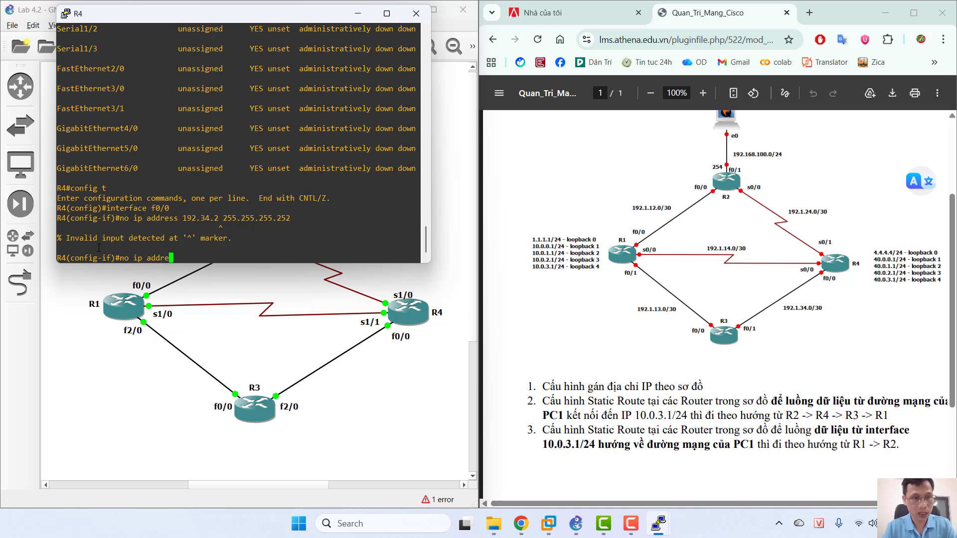
pyautogui.write('ss 1')
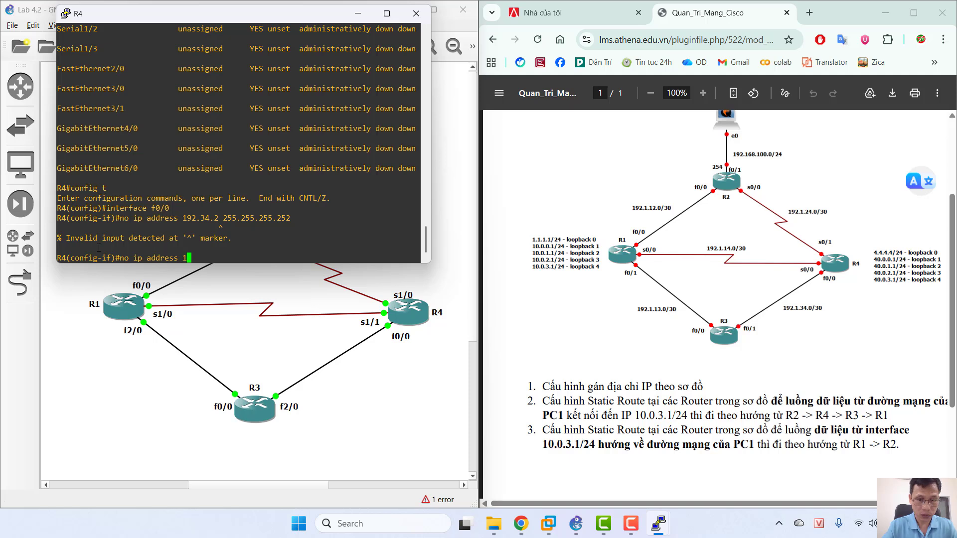
pyautogui.write('92.')
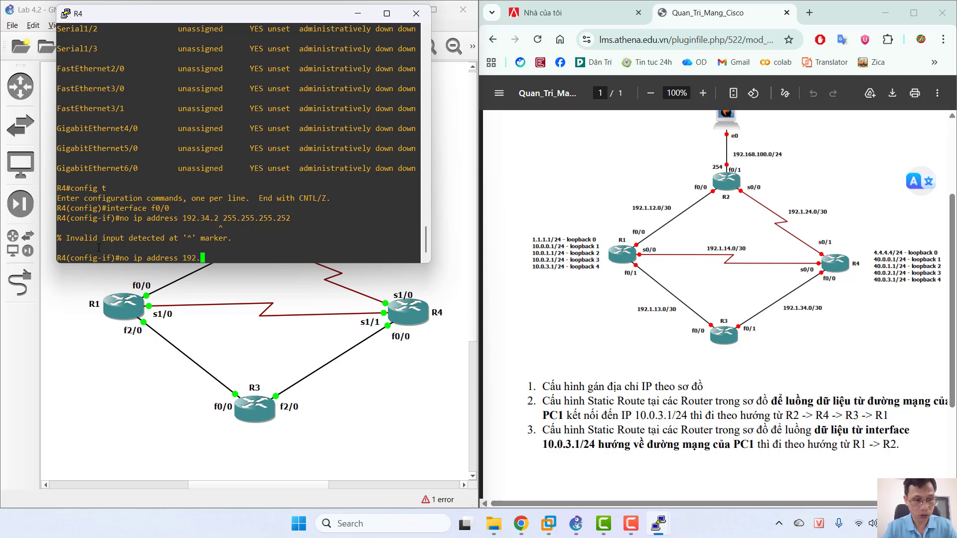
pyautogui.write('1.34')
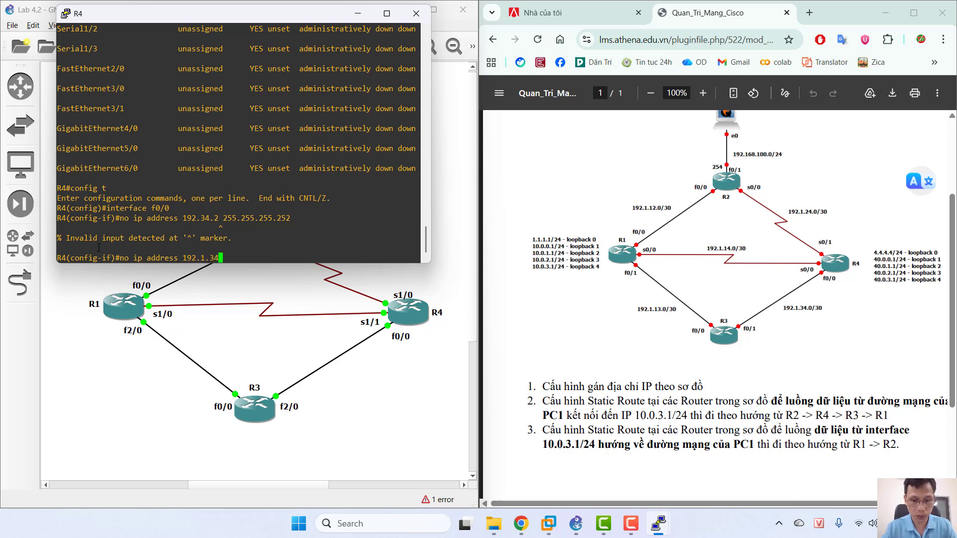
pyautogui.write('.2 2')
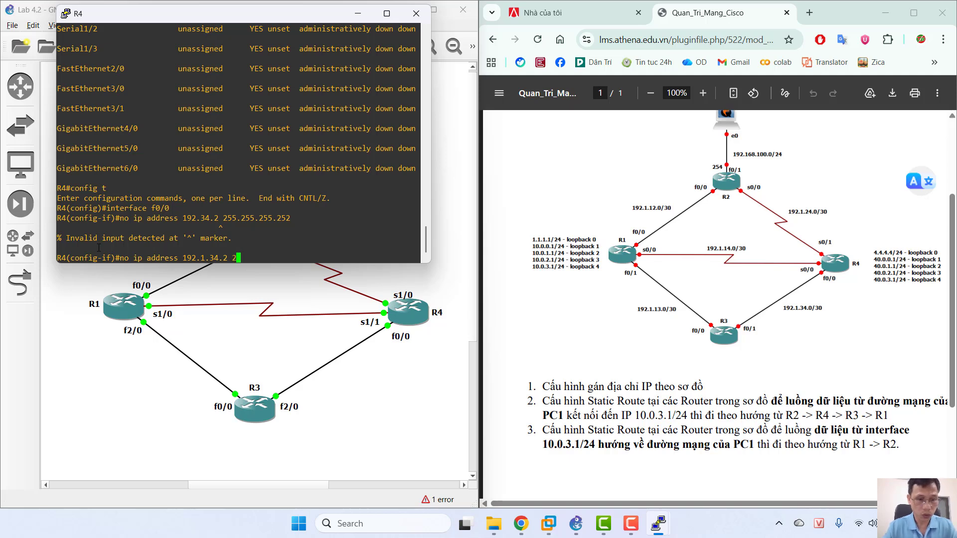
pyautogui.write('55.255')
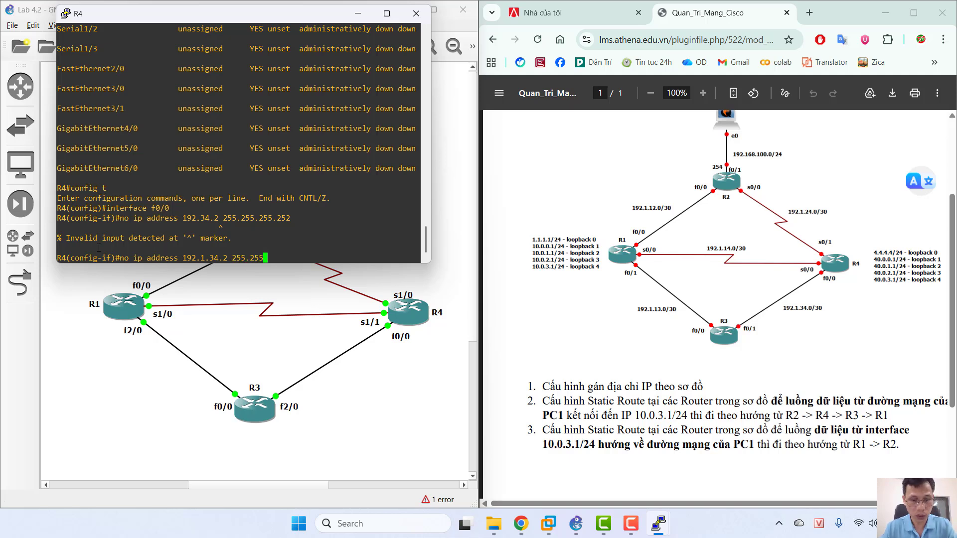
pyautogui.write('.255.')
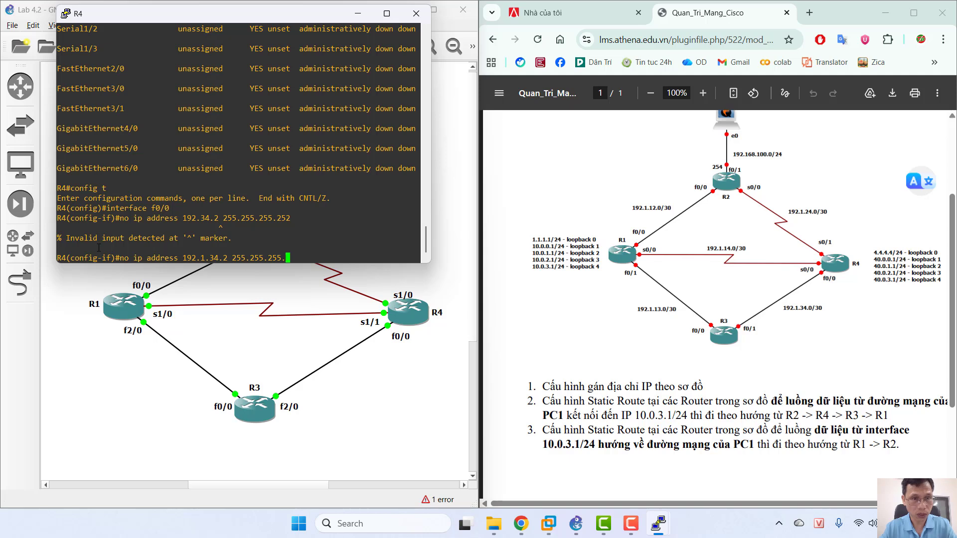
pyautogui.write('252')
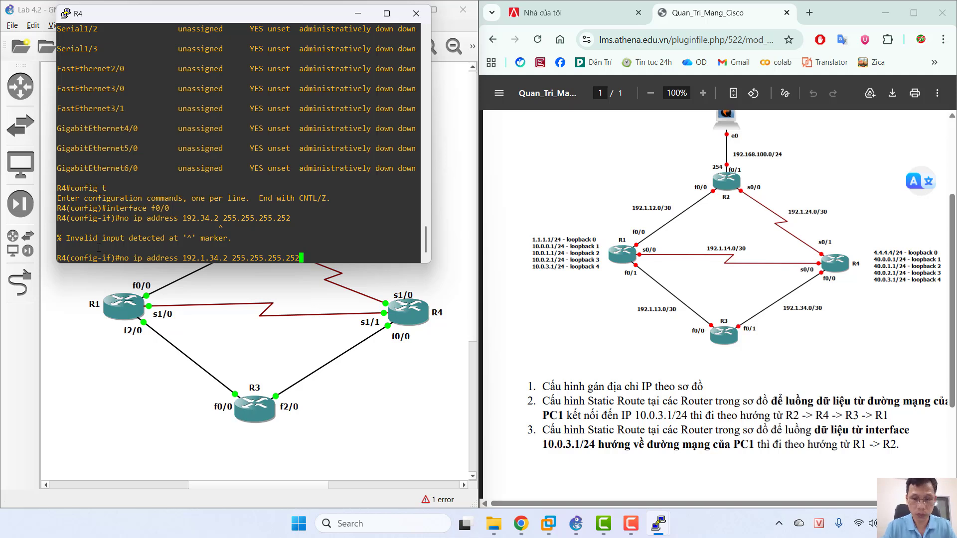
pyautogui.press('Return')
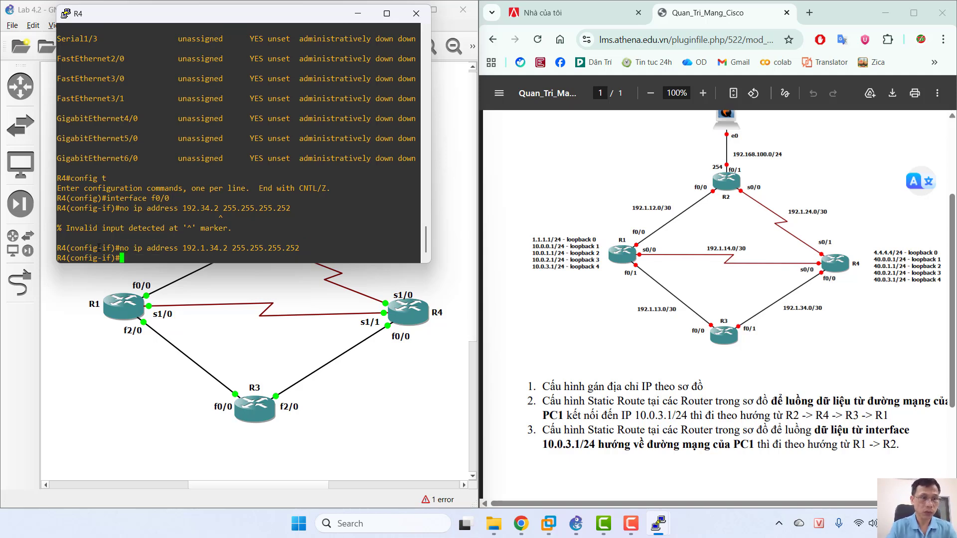
pyautogui.write('exit')
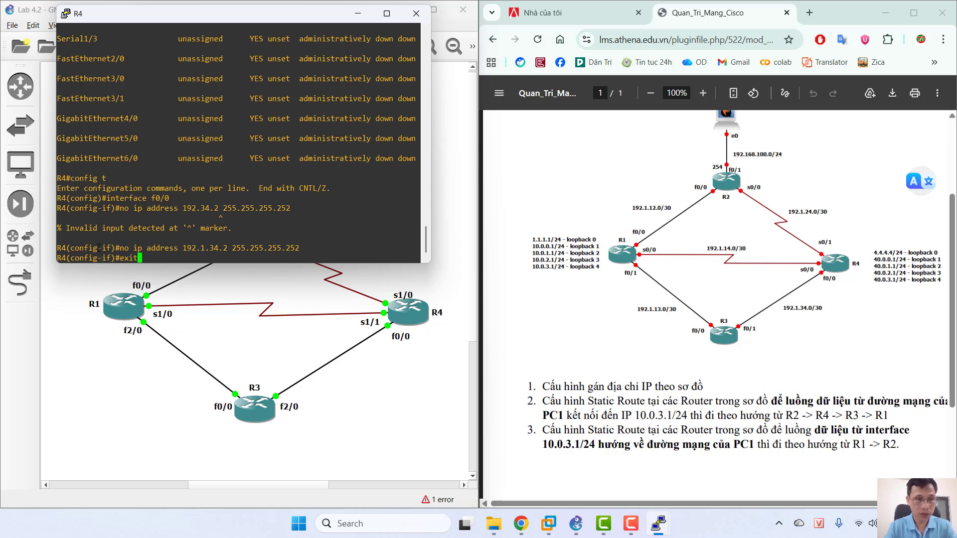
pyautogui.press('Return')
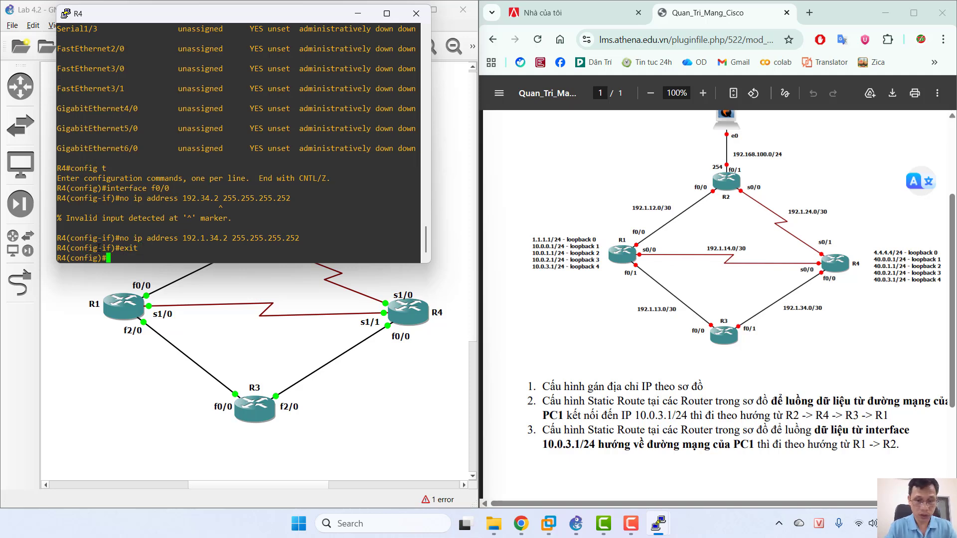
# Step: Enter interface configuration mode for R4's f2/0 with the interface f2/0 command
pyautogui.write('interf')
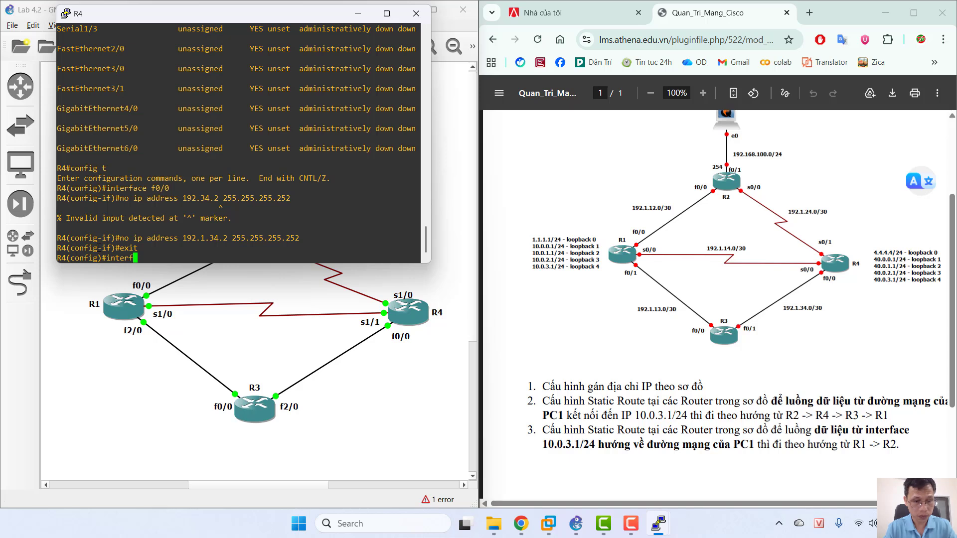
pyautogui.write('ace f')
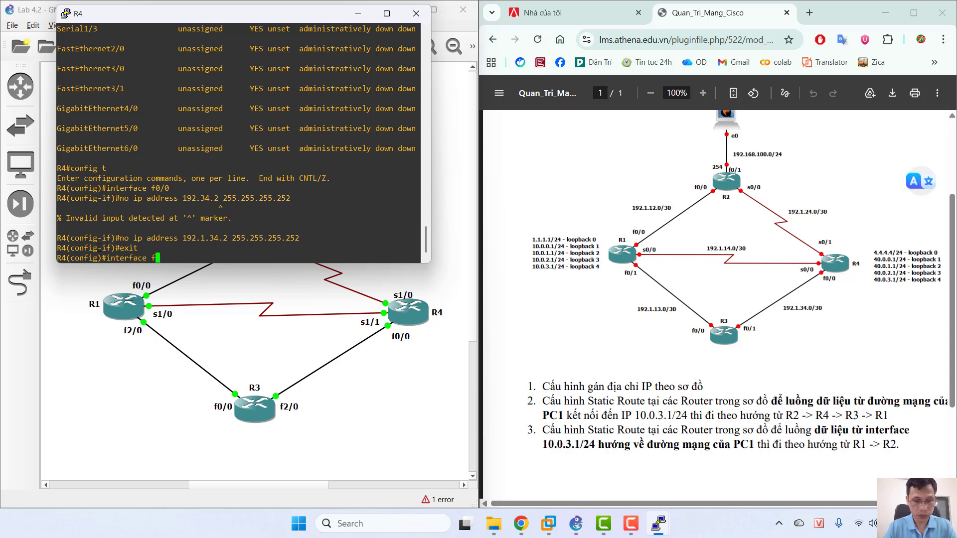
pyautogui.write('2/0')
pyautogui.press('Return')
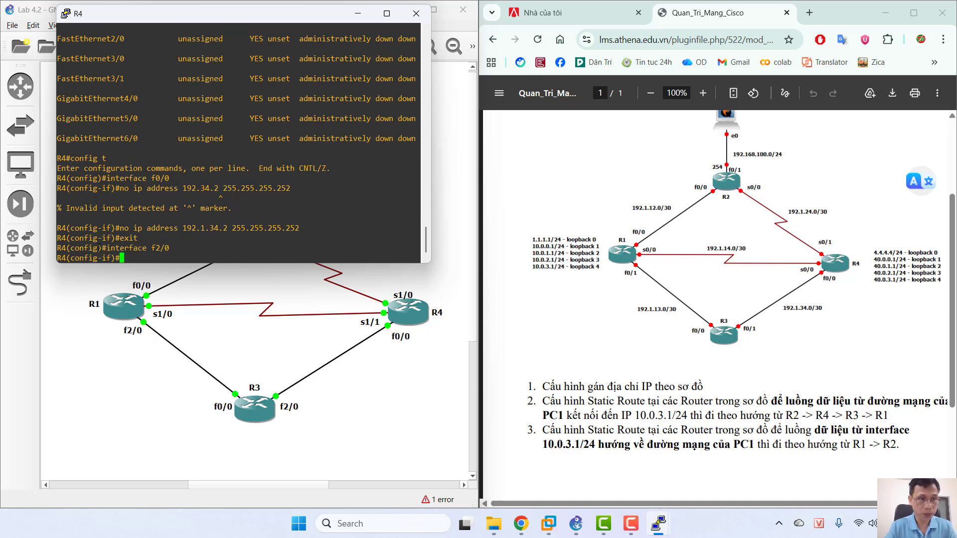
# Step: Assign IP address 192.1.34.2 with mask 255.255.255.252 to R4's f2/0 interface
pyautogui.write('ip A')
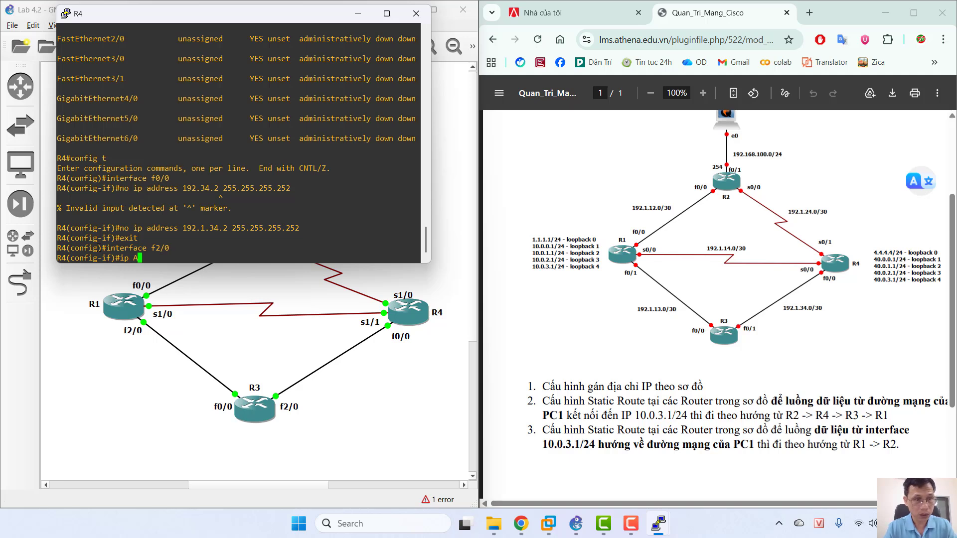
pyautogui.press('BackSpace')
pyautogui.write('add')
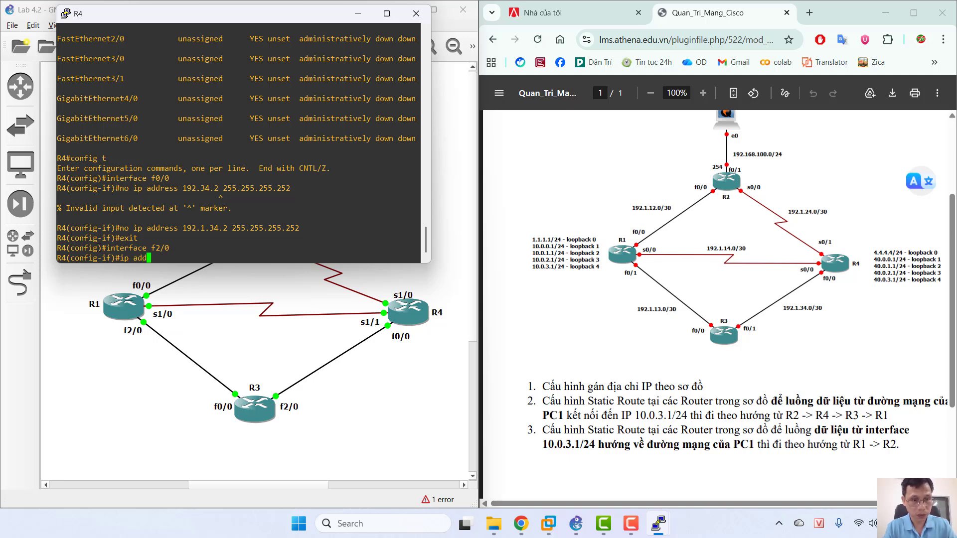
pyautogui.write('ress 19')
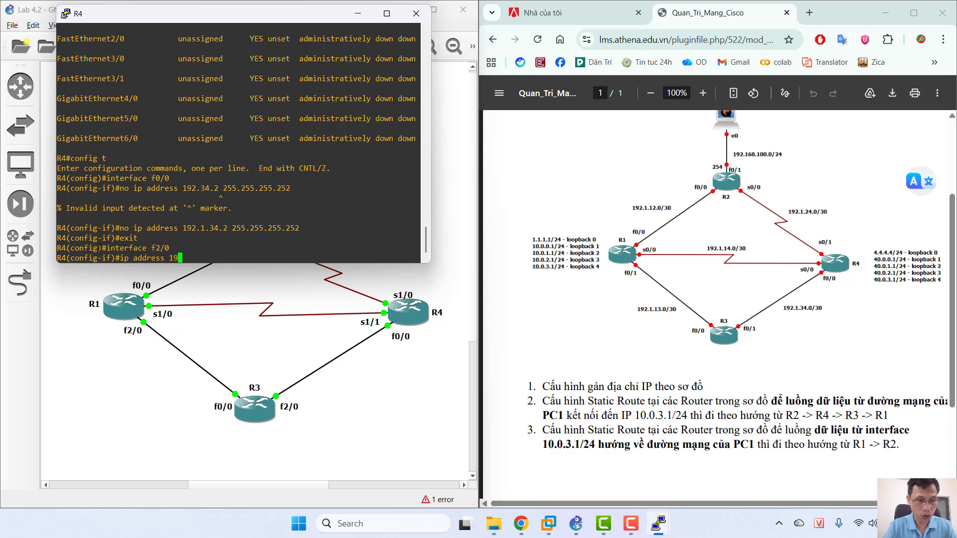
pyautogui.write('2.1.')
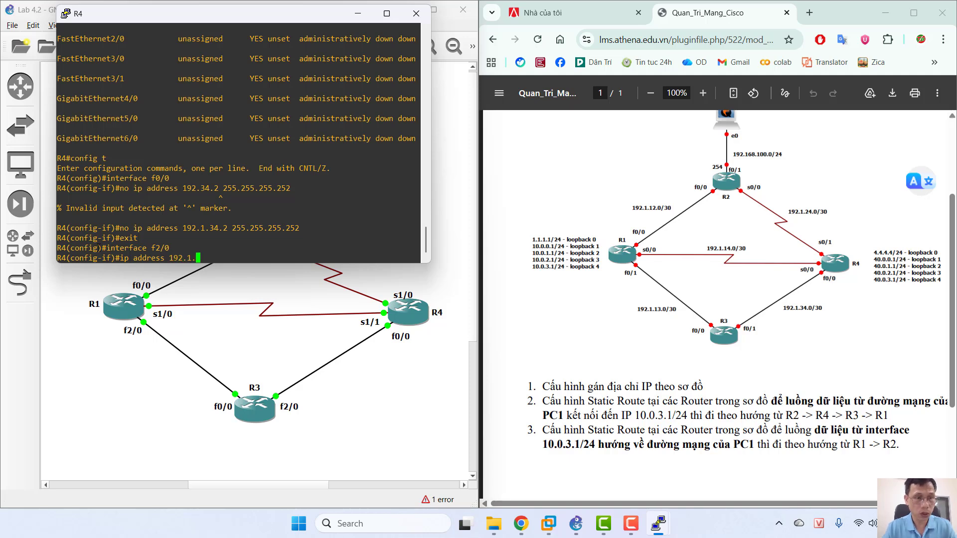
pyautogui.write('34')
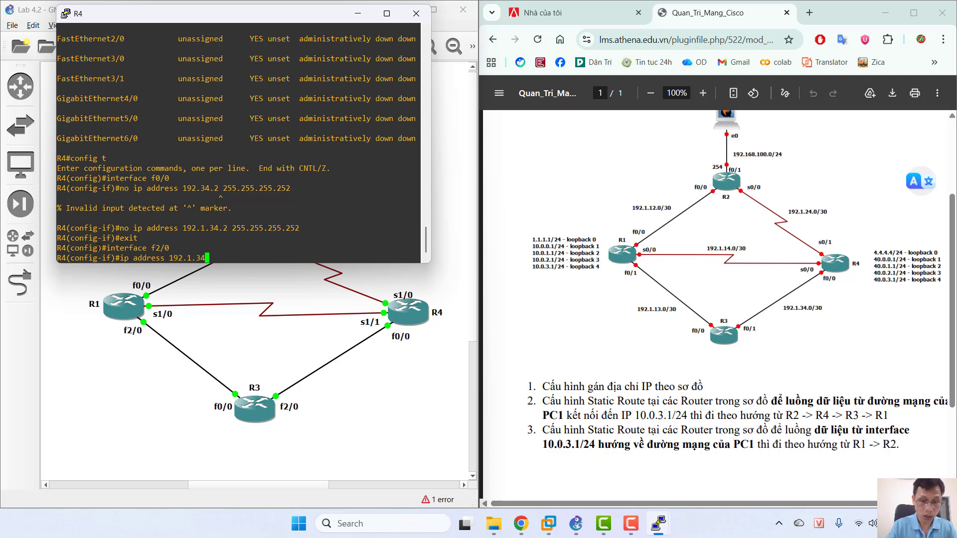
pyautogui.write('.2')
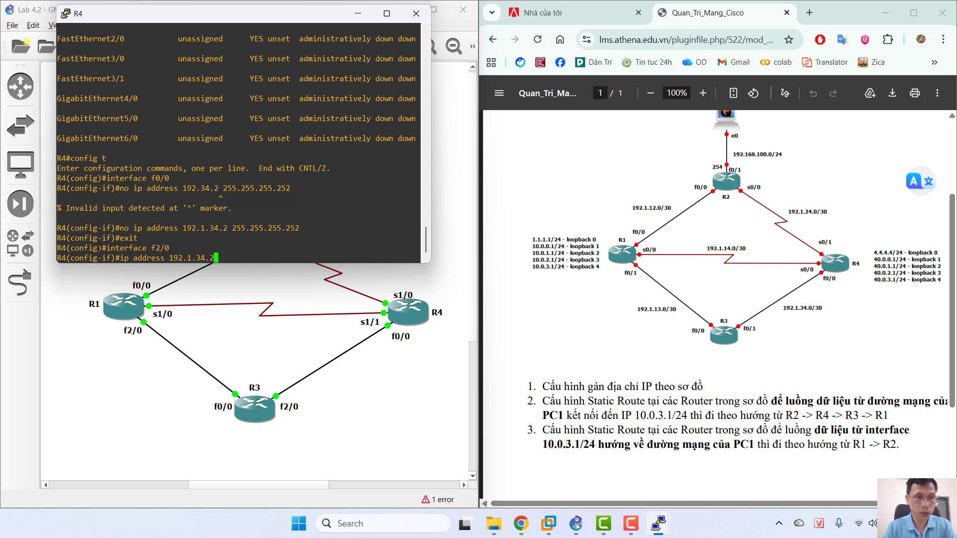
pyautogui.write(' 255.2')
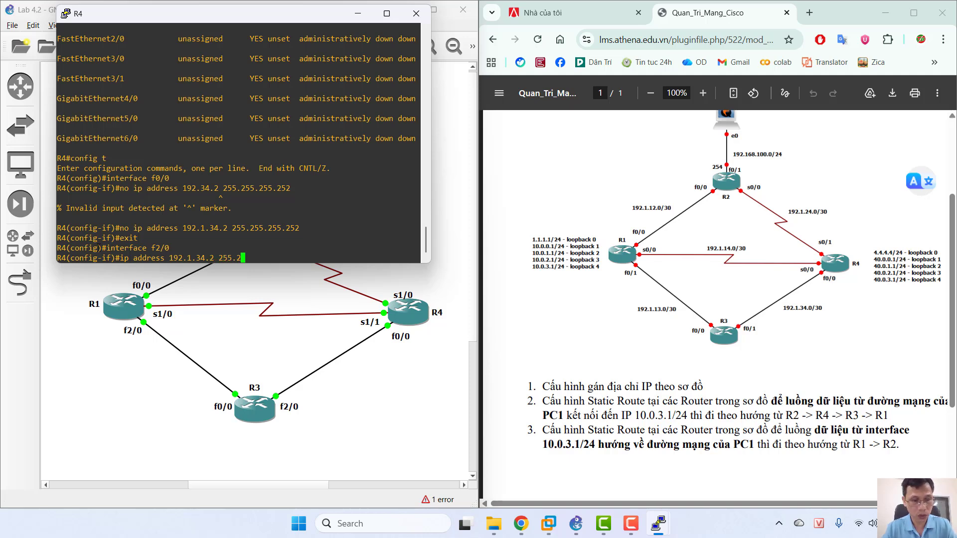
pyautogui.write('55.255')
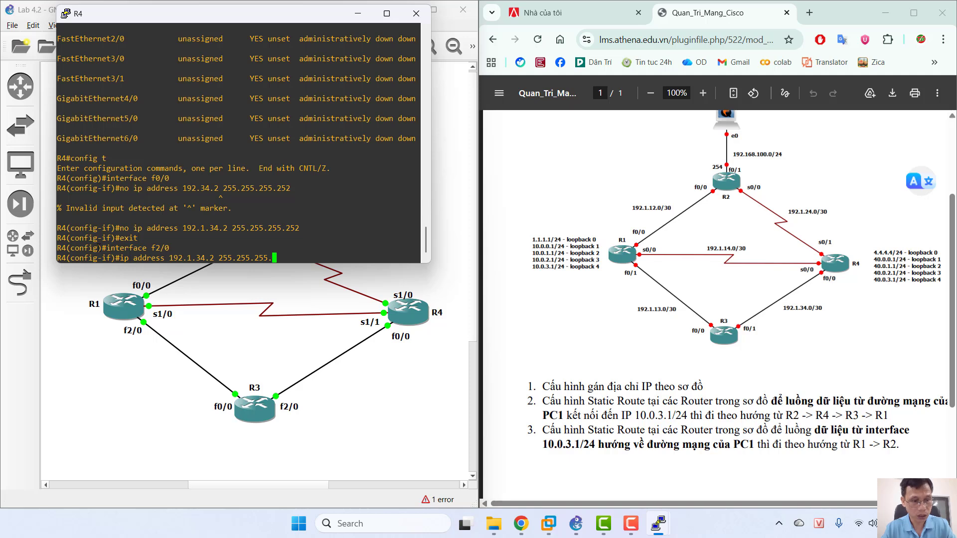
pyautogui.write('.252')
pyautogui.press('Return')
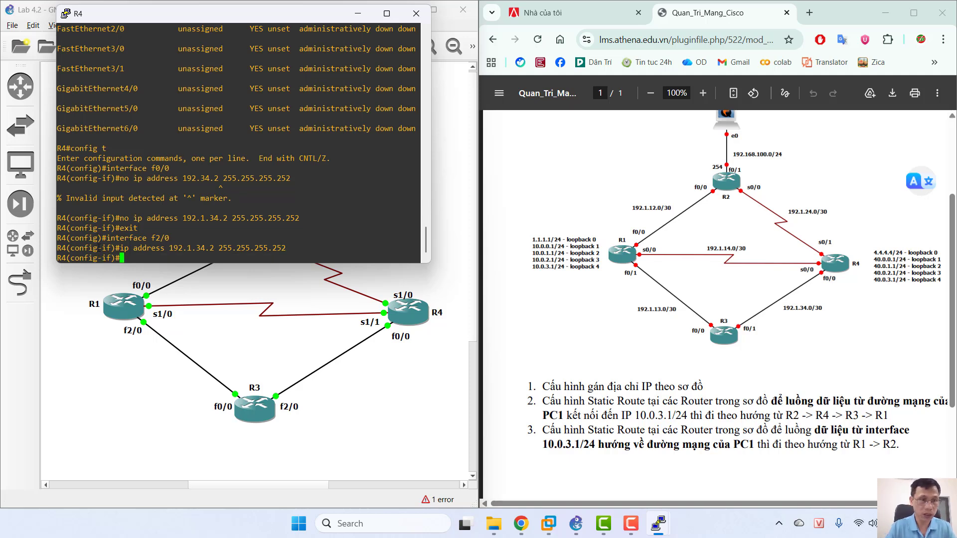
# Step: Enable R4's f2/0 with no shutdown, and exit configuration mode to the privileged prompt
pyautogui.write('no shut')
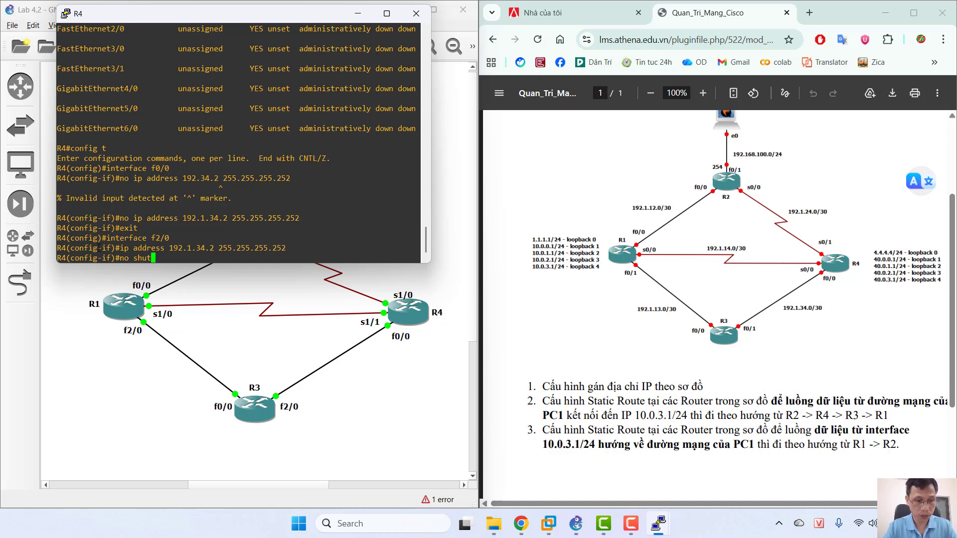
pyautogui.write('down')
pyautogui.press('Return')
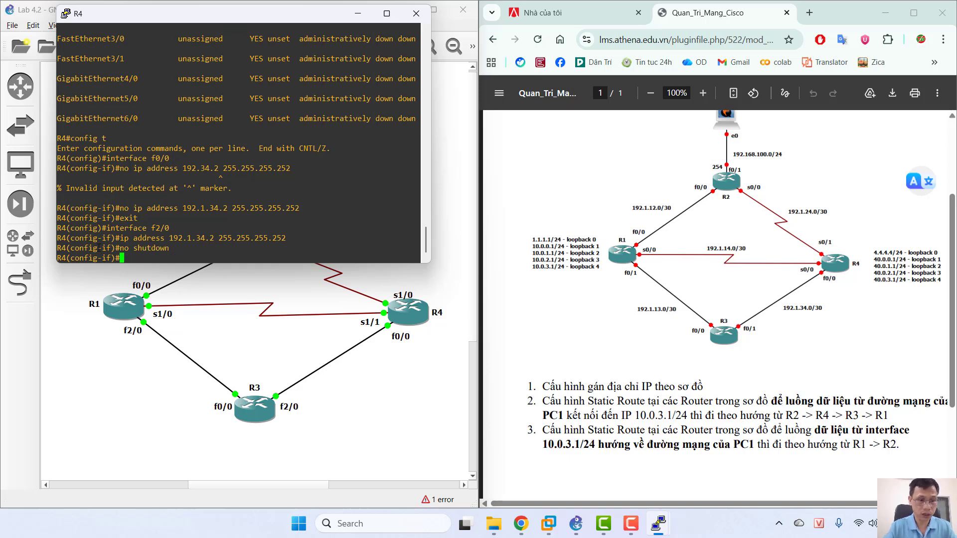
pyautogui.write('exit')
pyautogui.press('Return')
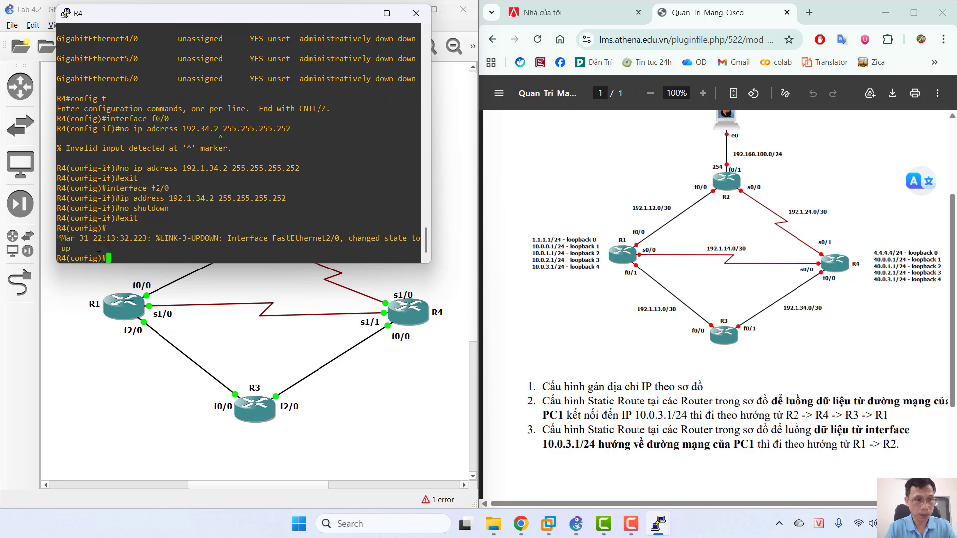
pyautogui.write('exit')
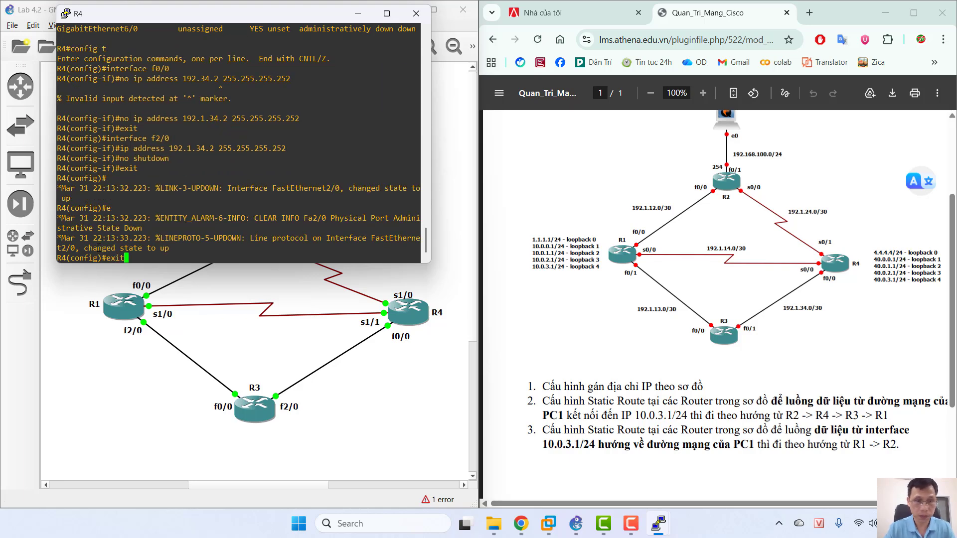
pyautogui.press('Return')
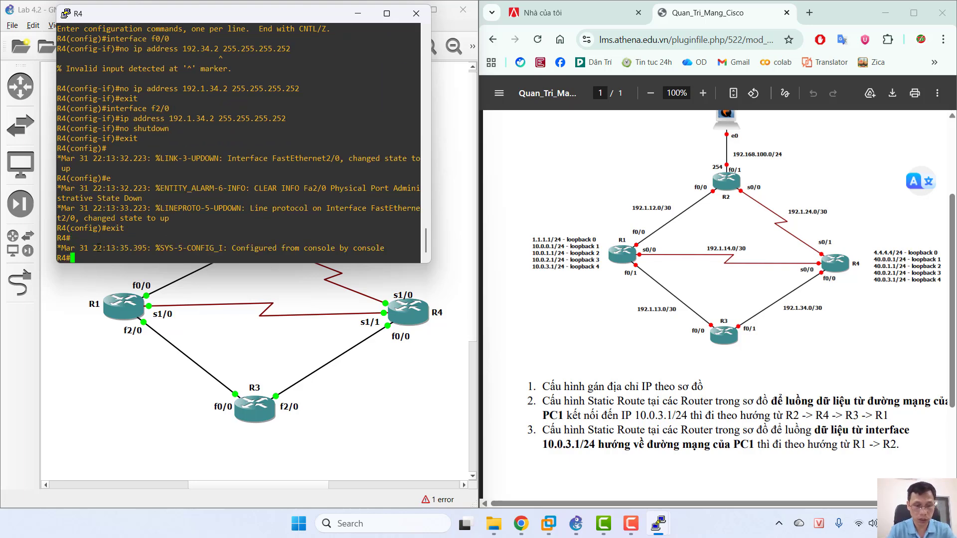
# Step: Try to ping 192.134.1 from R4
pyautogui.write('ping ')
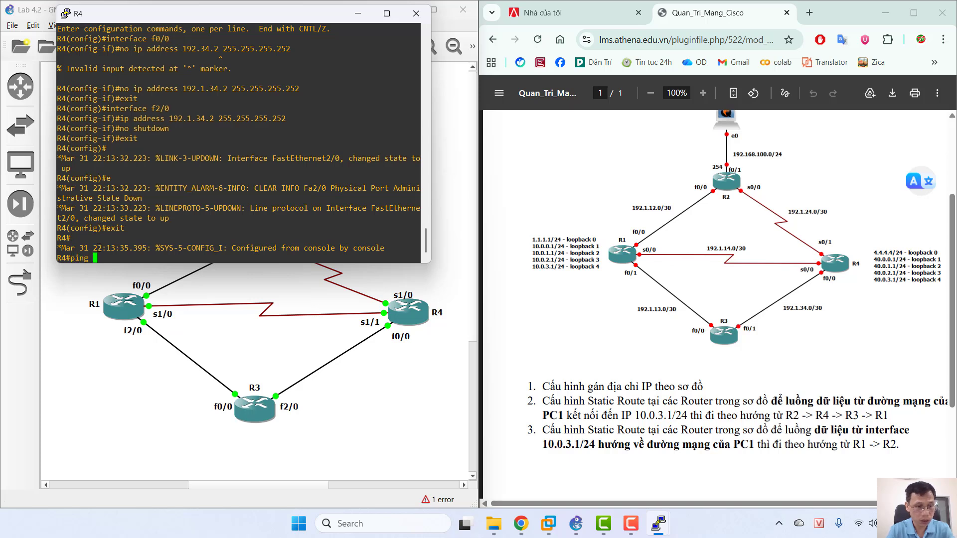
pyautogui.write('192.134.1')
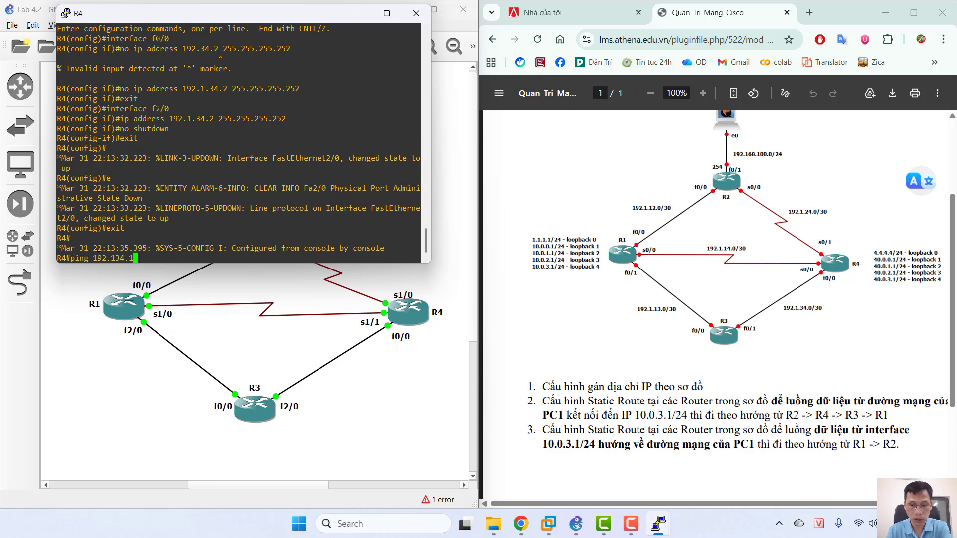
pyautogui.press('Return')
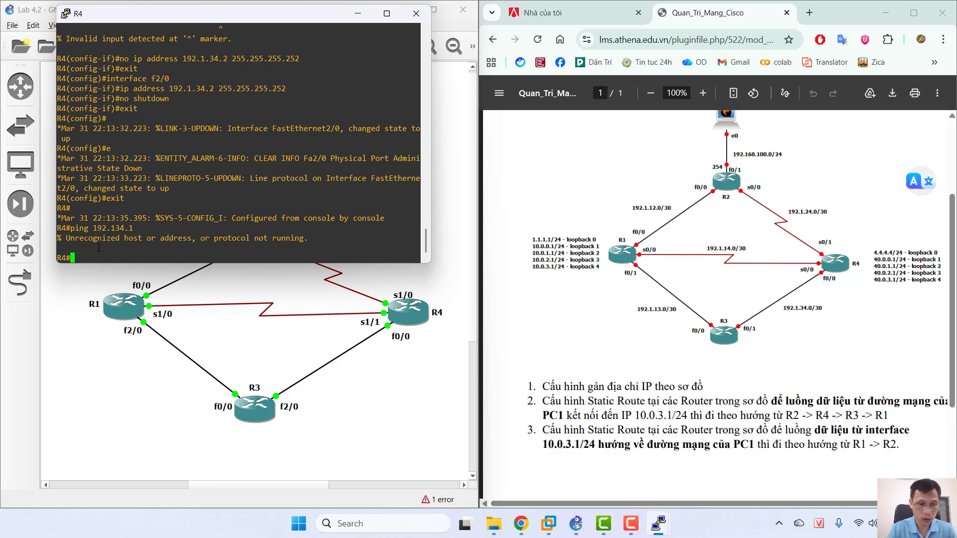
# Step: Test R4's link to R3 by pinging 192.1.34.1
pyautogui.write('ping 192.1.')
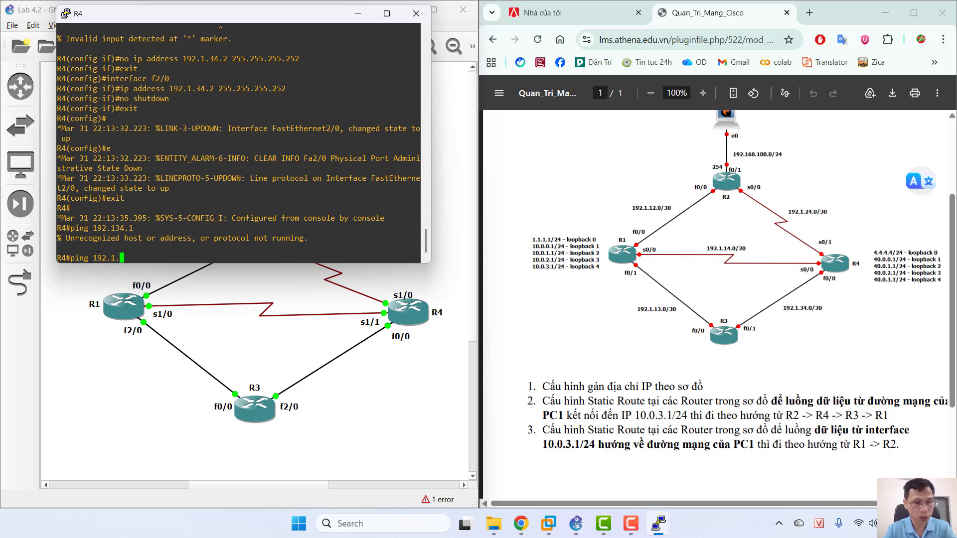
pyautogui.write('34.1')
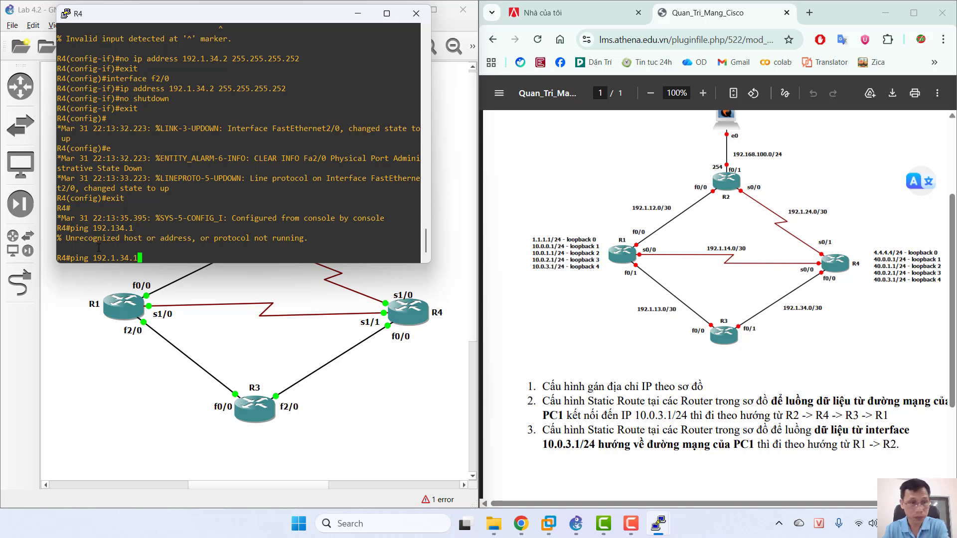
pyautogui.press('Return')
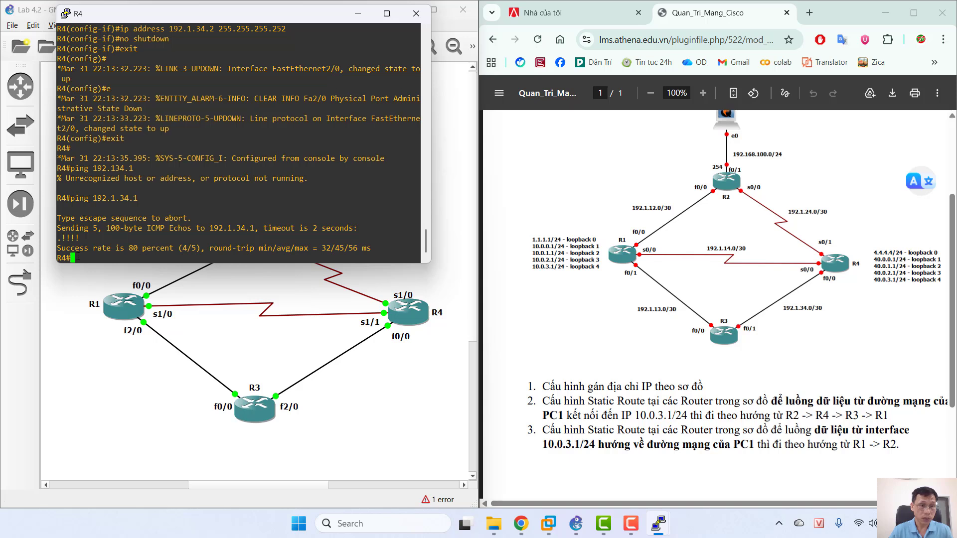
# Step: Test R4's serial link to R2 by pinging 192.1.24.1
pyautogui.write('ping ')
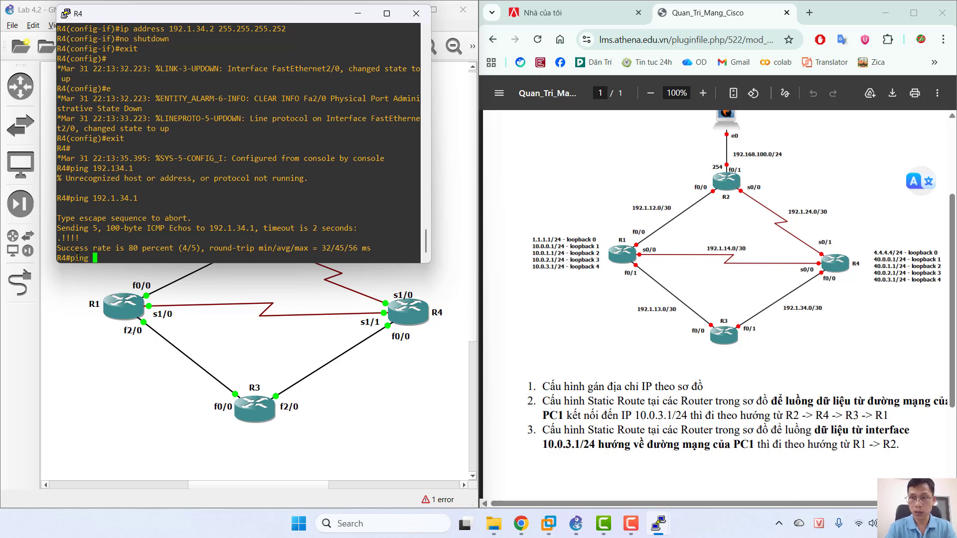
pyautogui.write('192.')
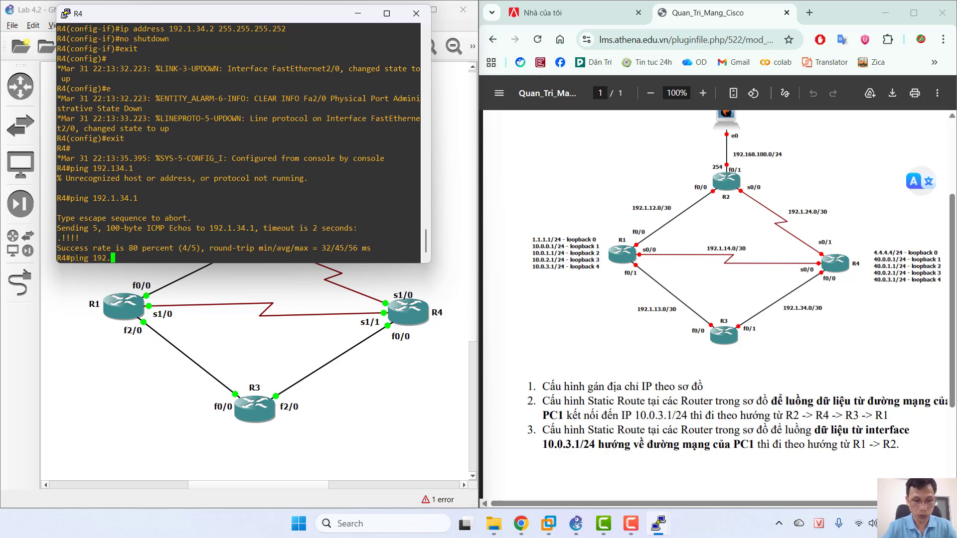
pyautogui.write('1.2')
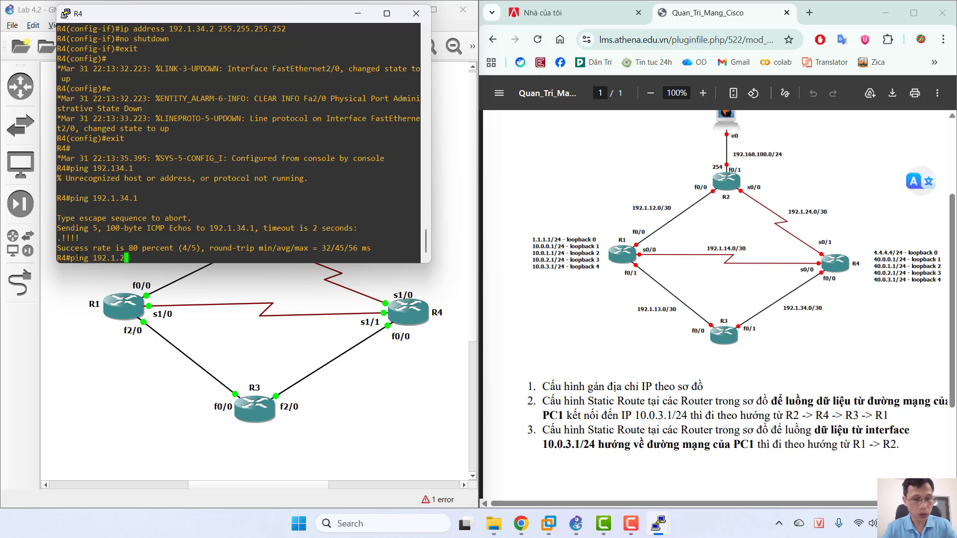
pyautogui.write('4.1')
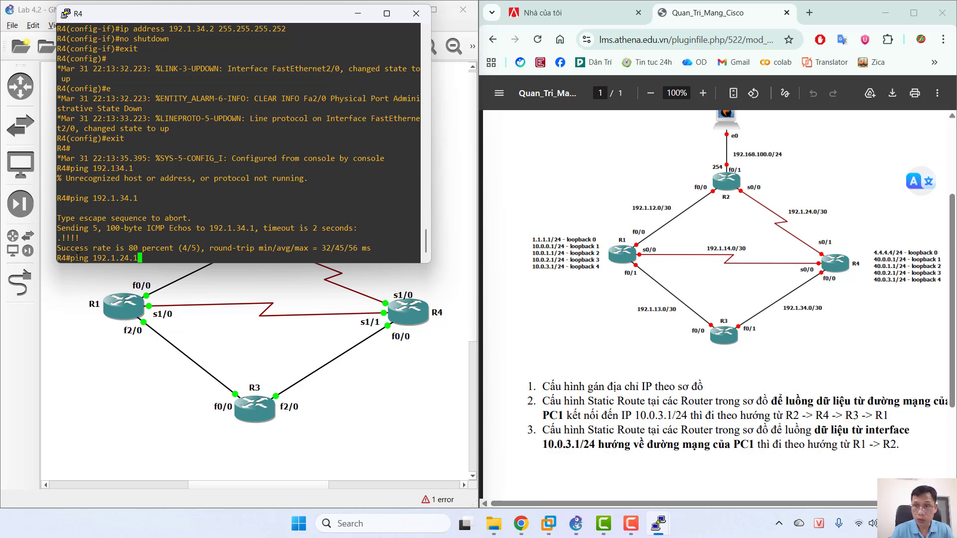
pyautogui.press('Return')
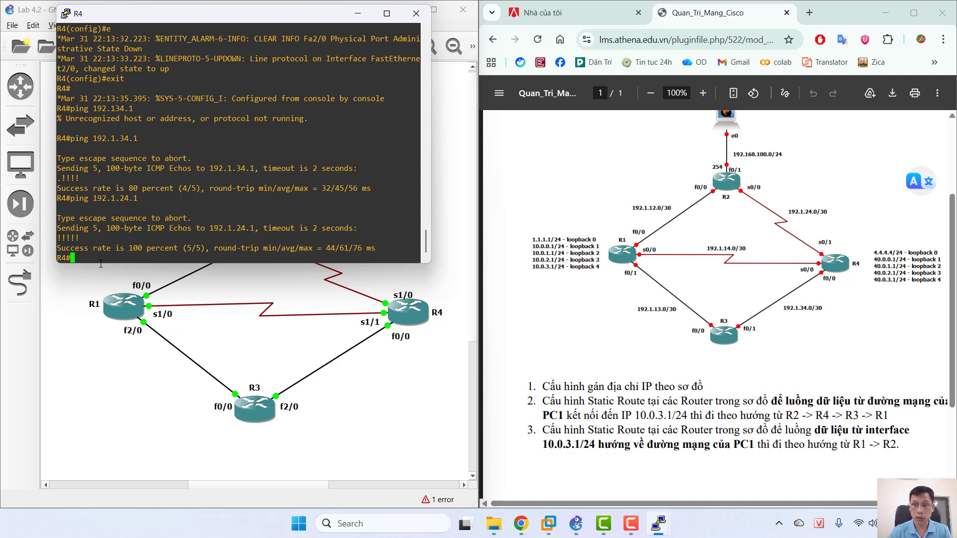
# Step: Test R4's serial link to R1 by pinging 192.1.14.1
pyautogui.write('ping ')
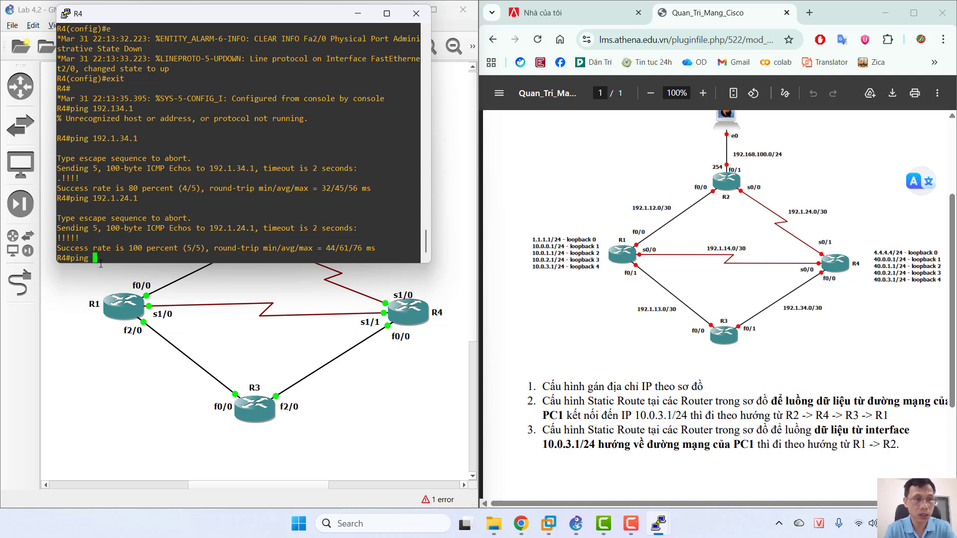
pyautogui.write('192.')
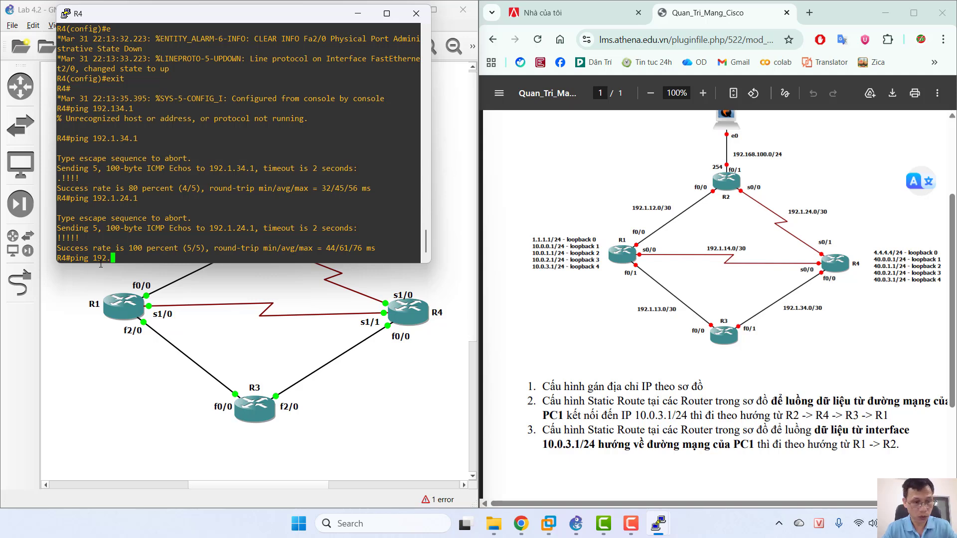
pyautogui.write('1.14.')
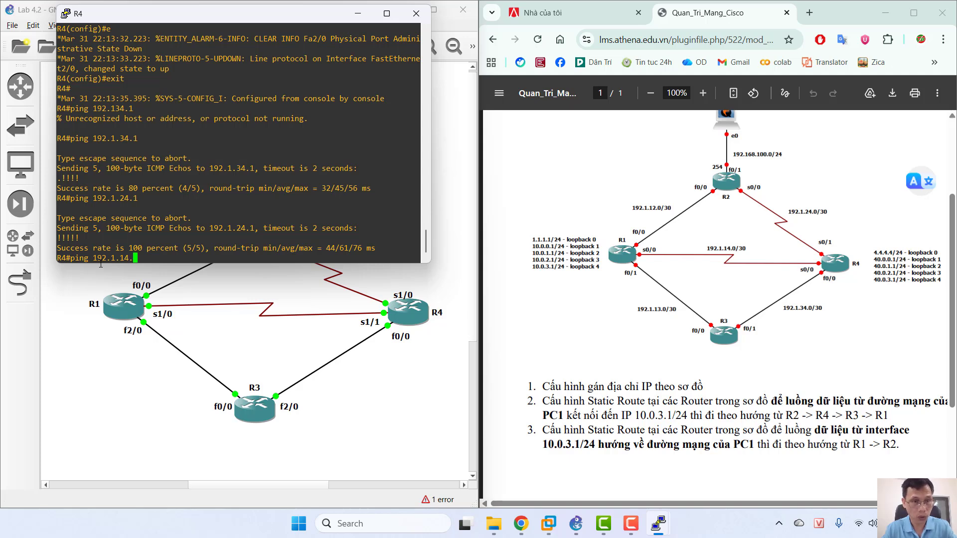
pyautogui.write('1')
pyautogui.press('Return')
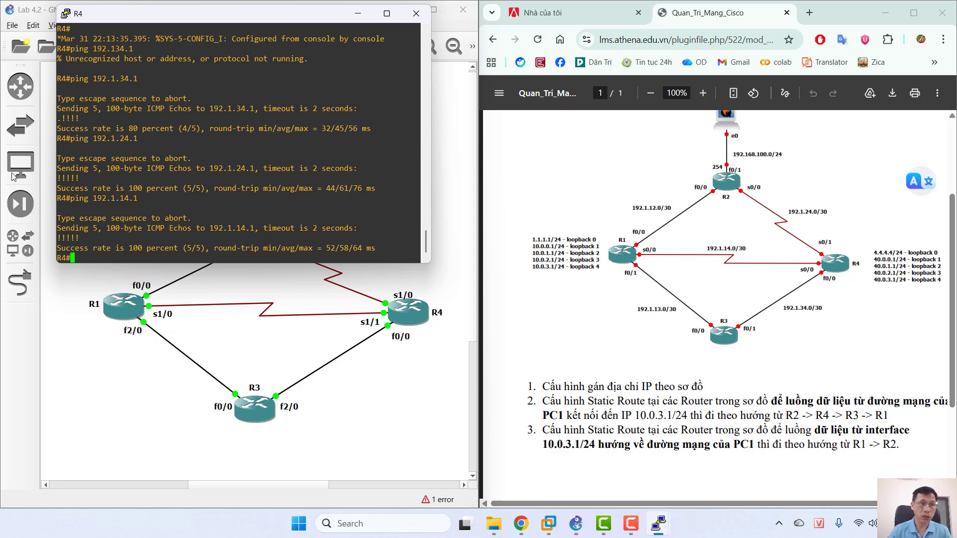
# Step: Switch to R2's console and leave global configuration mode
pyautogui.click(658, 524)
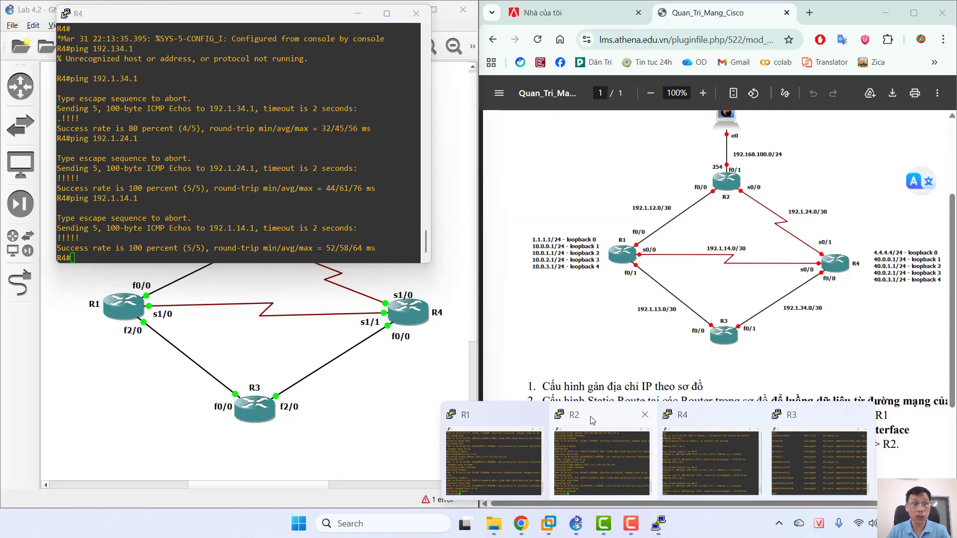
pyautogui.click(592, 420)
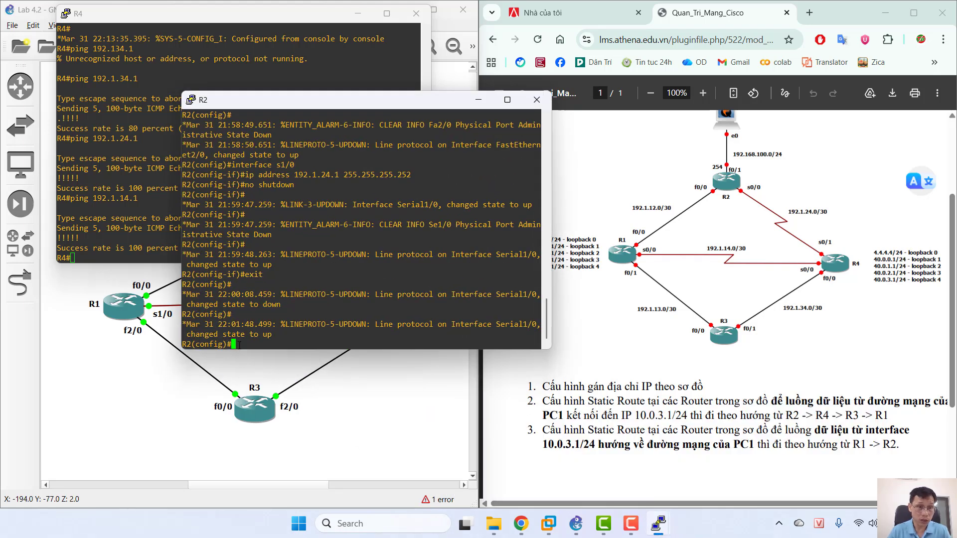
pyautogui.write('exit')
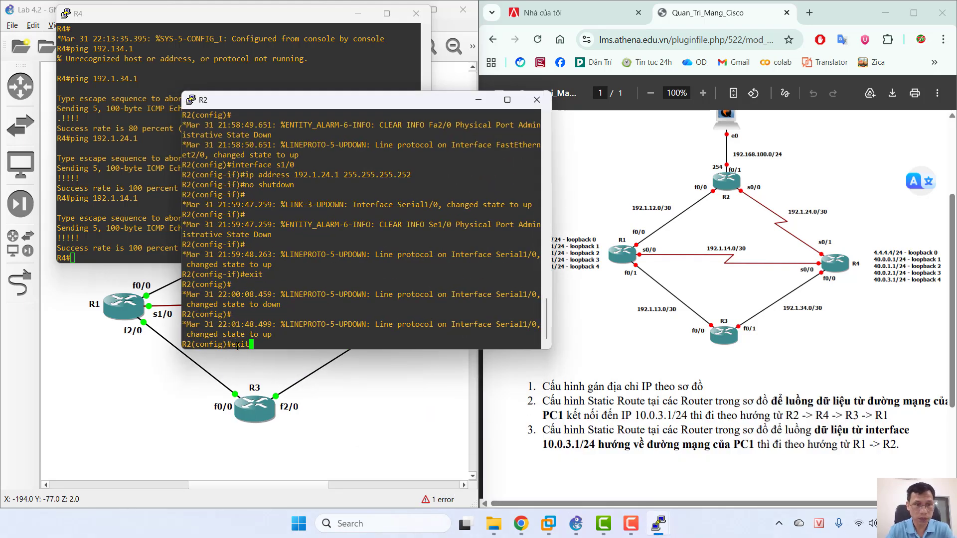
pyautogui.press('Return')
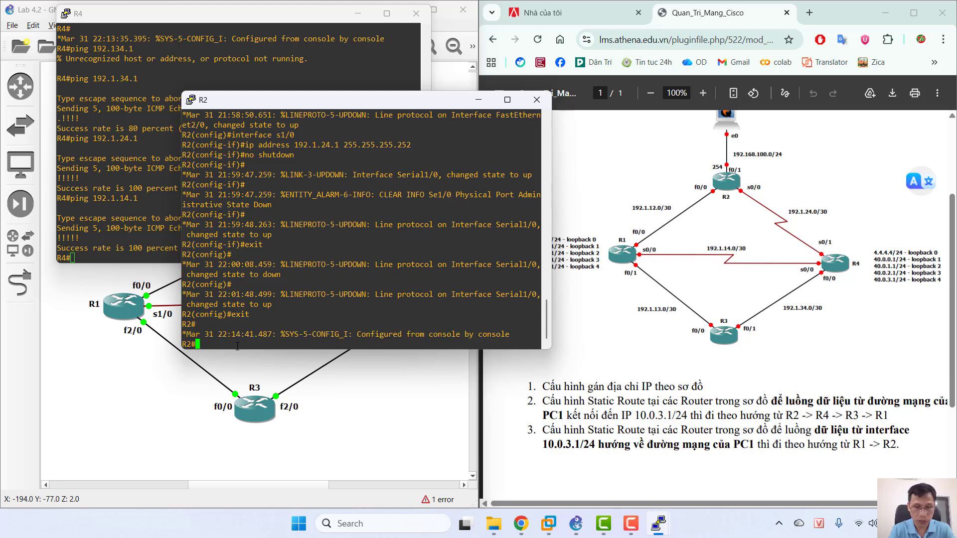
# Step: Test R2's link to R1 by pinging 192.1.12.1
pyautogui.write('ping 19')
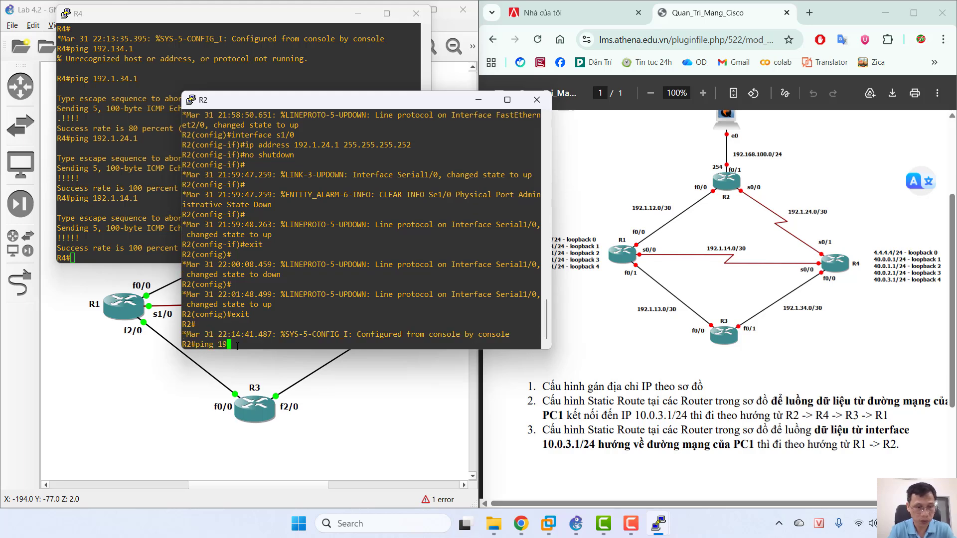
pyautogui.write('2.')
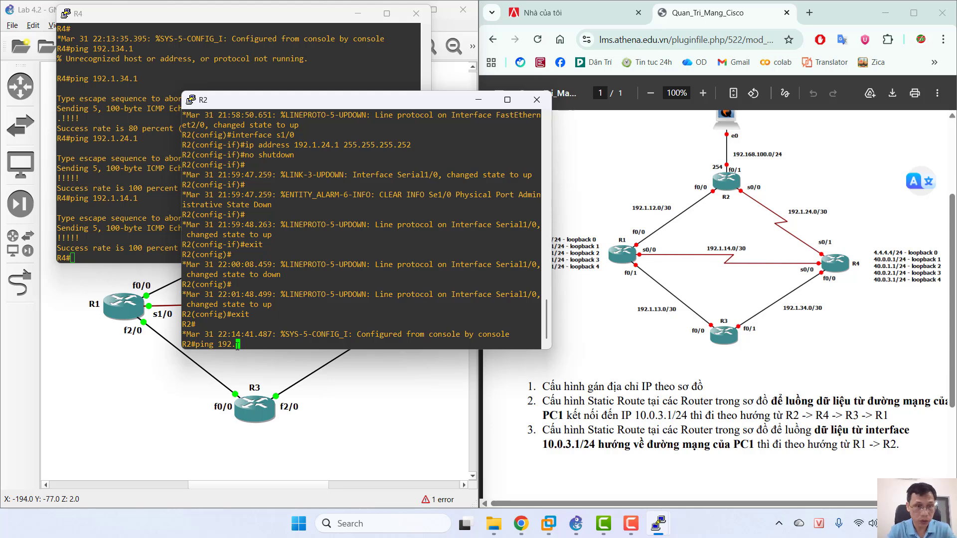
pyautogui.write('1.12')
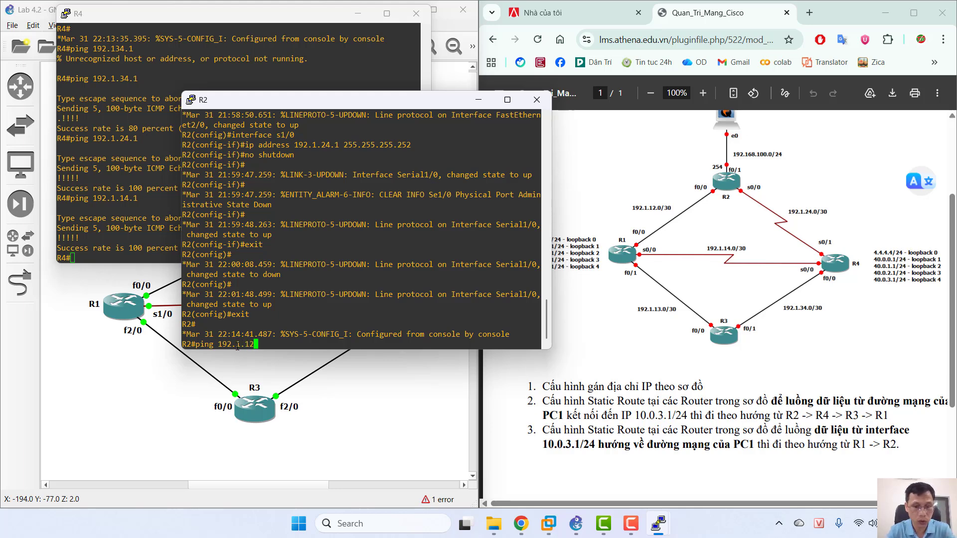
pyautogui.write('.1')
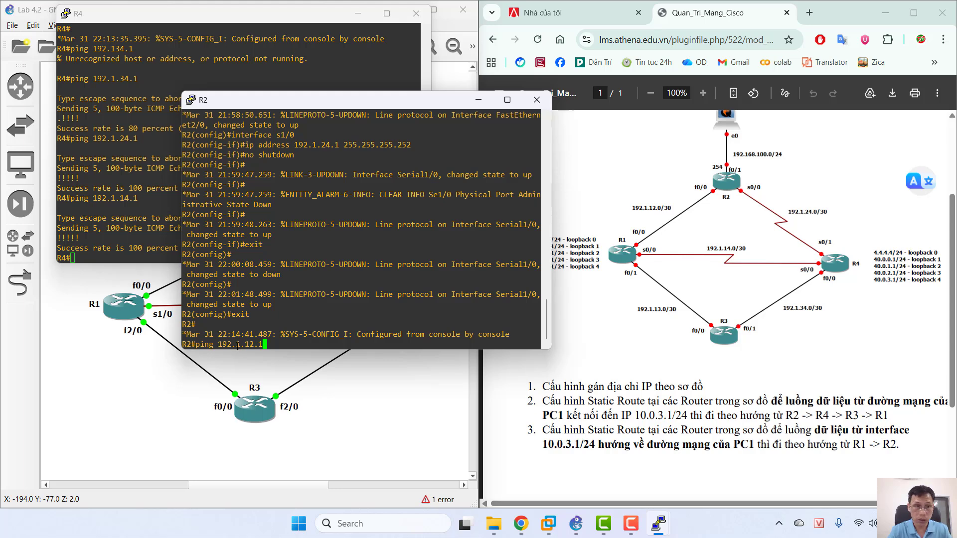
pyautogui.press('Return')
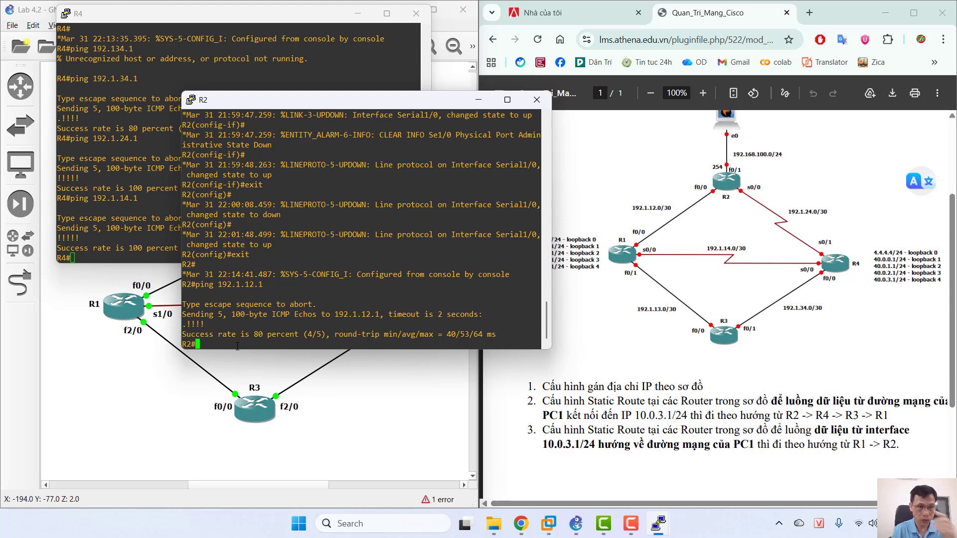
# Step: Try to ping R4's address 192.1.14.2 from R2
pyautogui.write('ping')
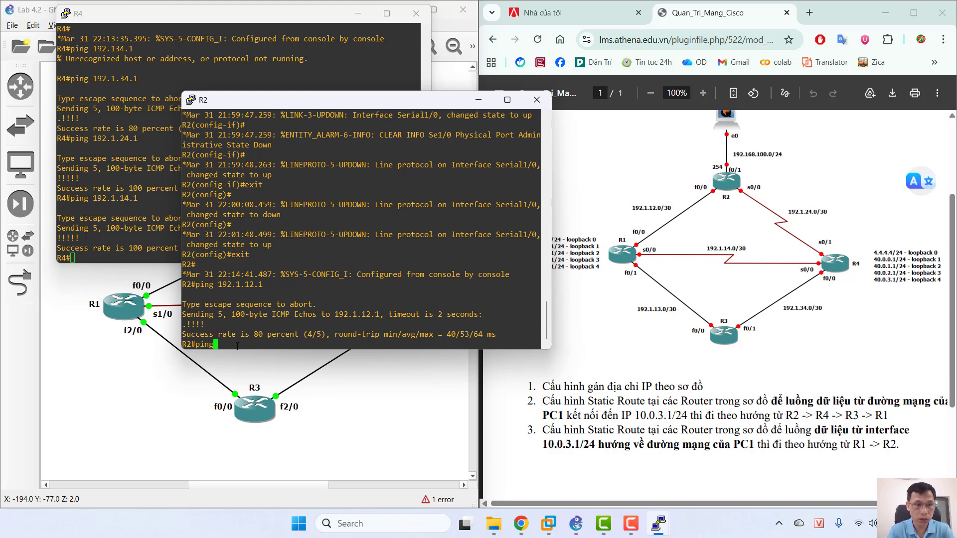
pyautogui.write(' 192.')
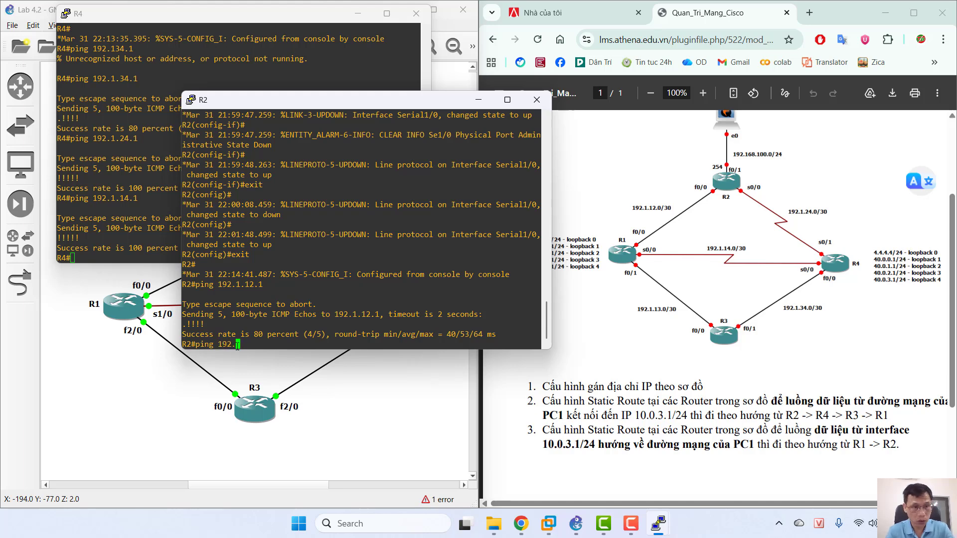
pyautogui.write('1.14')
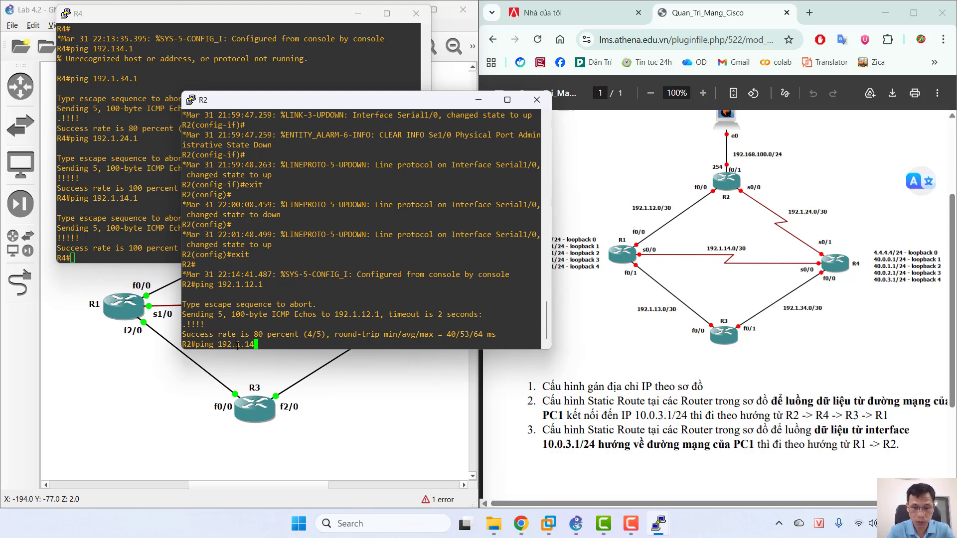
pyautogui.write('.2')
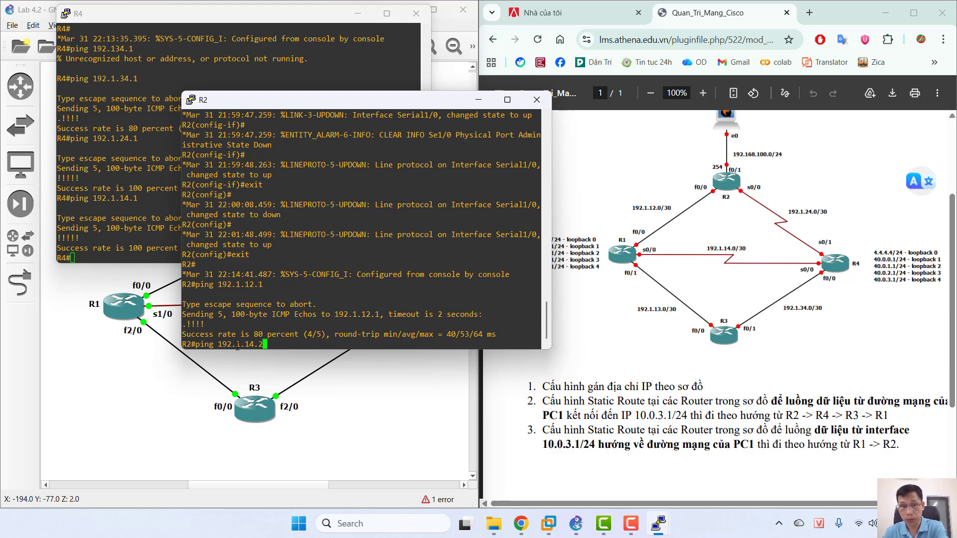
pyautogui.press('Return')
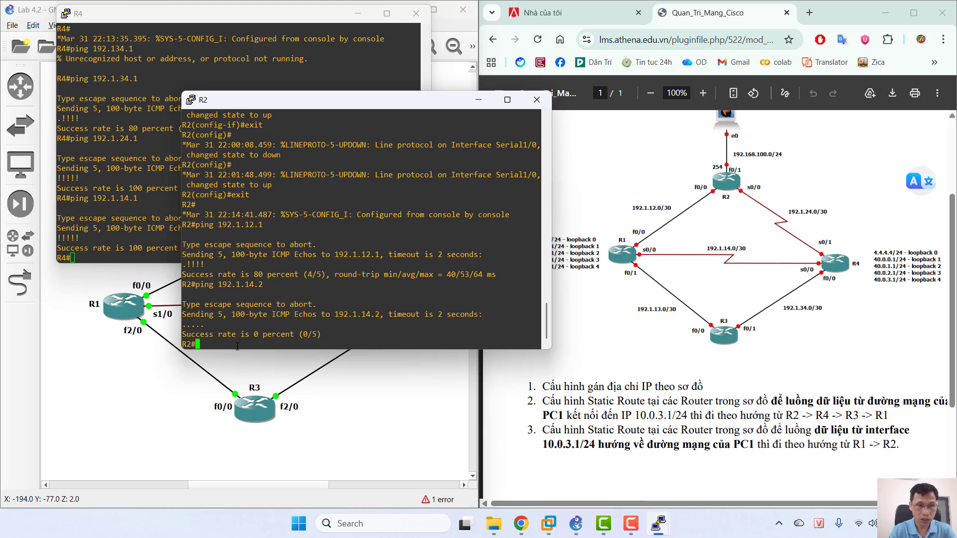
# Step: Test R2's serial link to R4 by pinging 192.1.24.2
pyautogui.write('ping 1')
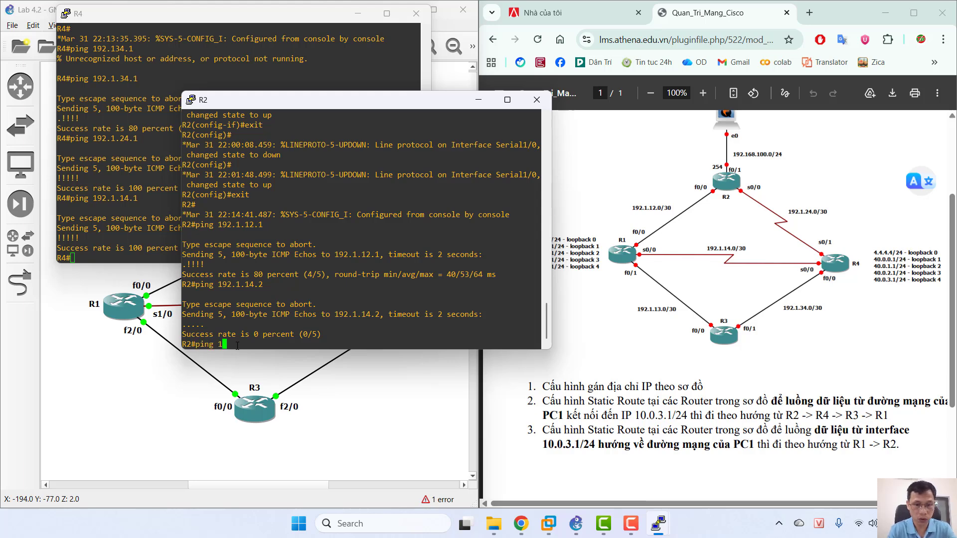
pyautogui.write('92.1.24')
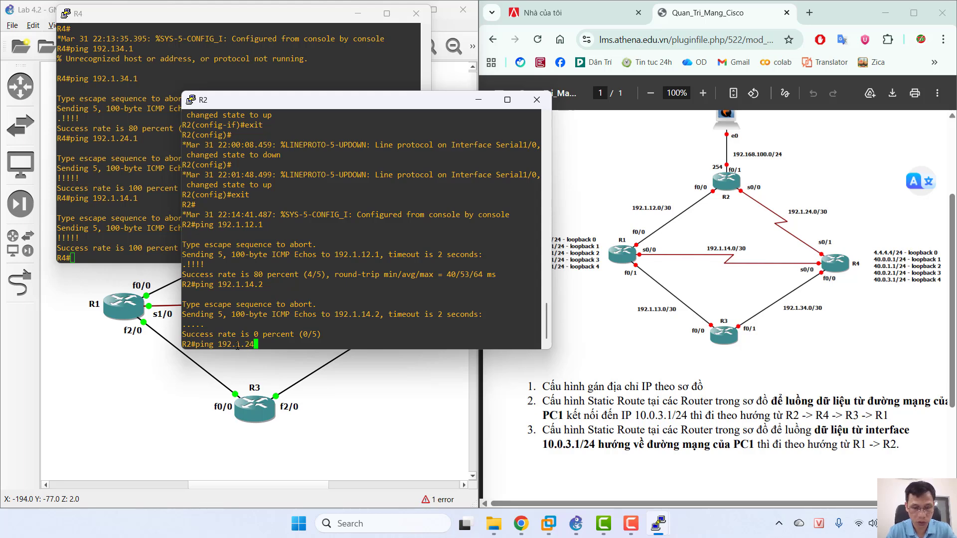
pyautogui.write('.2')
pyautogui.press('Return')
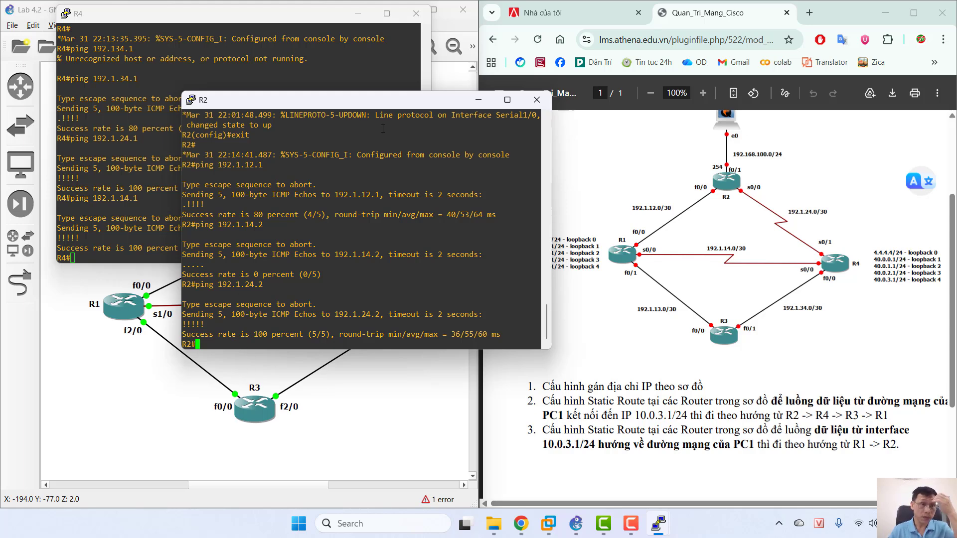
# Step: Bring R1's console forward, clear of the lab document's topology diagram, and create interface loopback0 on R1
pyautogui.moveTo(326, 107); pyautogui.dragTo(300, 59)
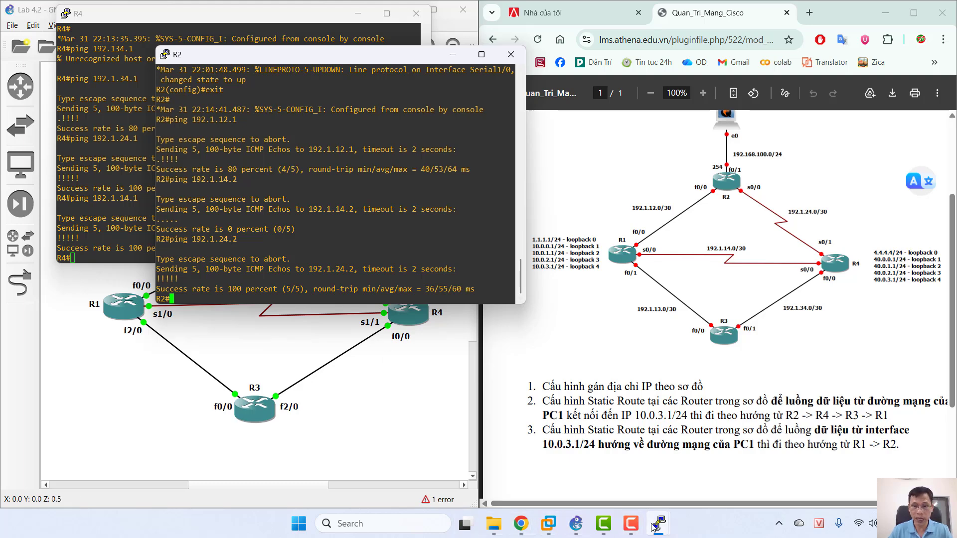
pyautogui.moveTo(658, 524)
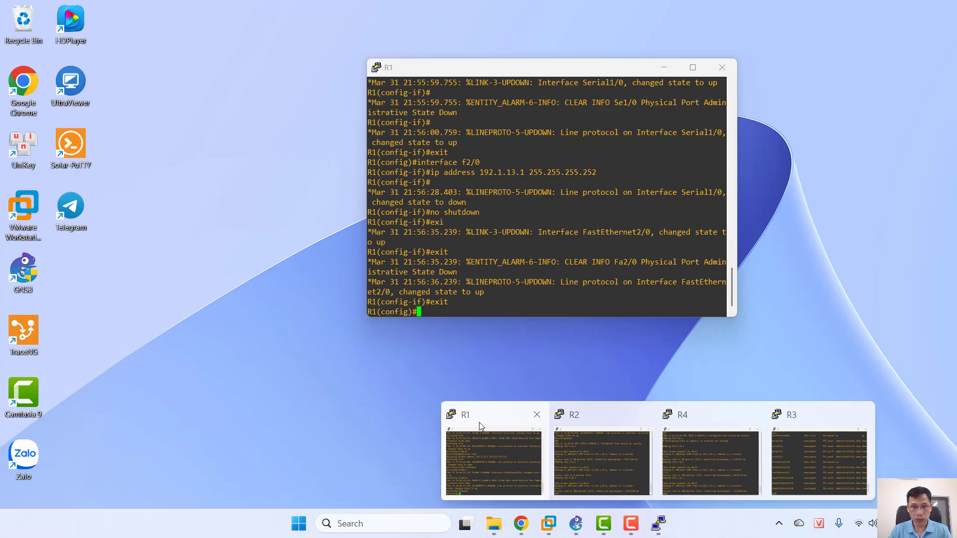
pyautogui.click(479, 423)
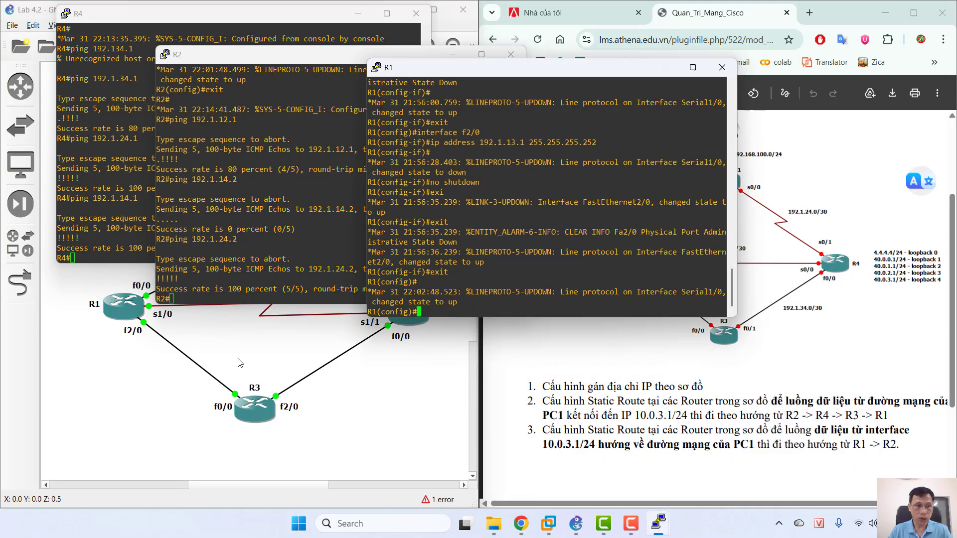
pyautogui.moveTo(522, 69); pyautogui.dragTo(311, 56)
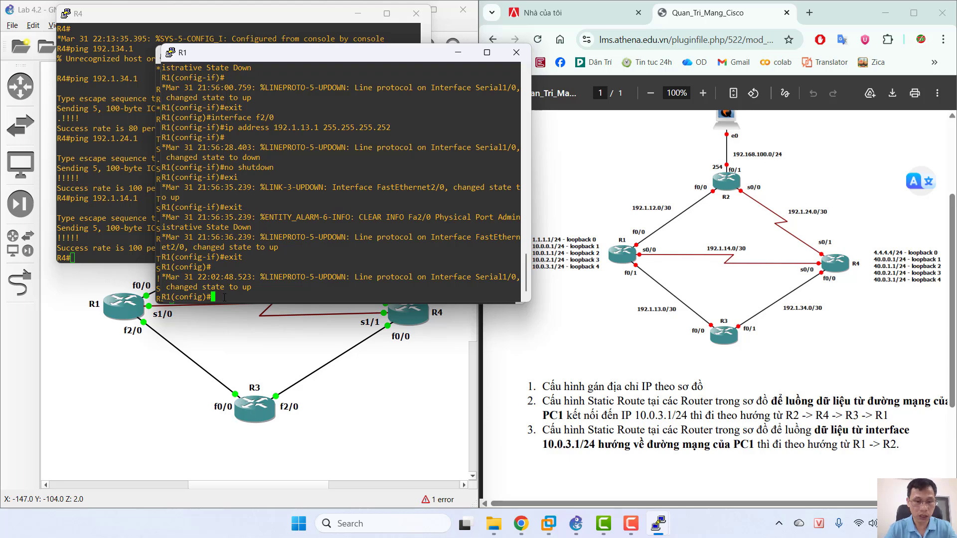
pyautogui.write('interf')
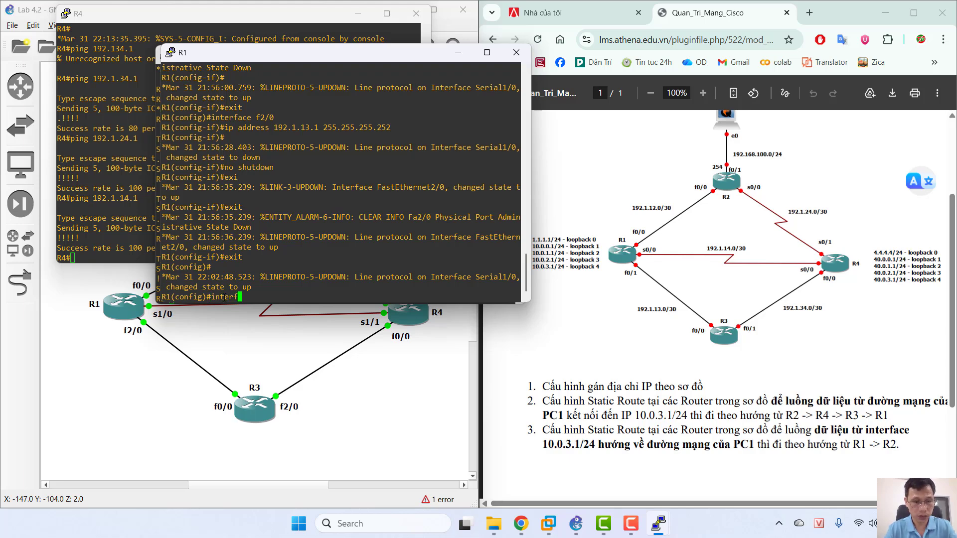
pyautogui.write('ace loop')
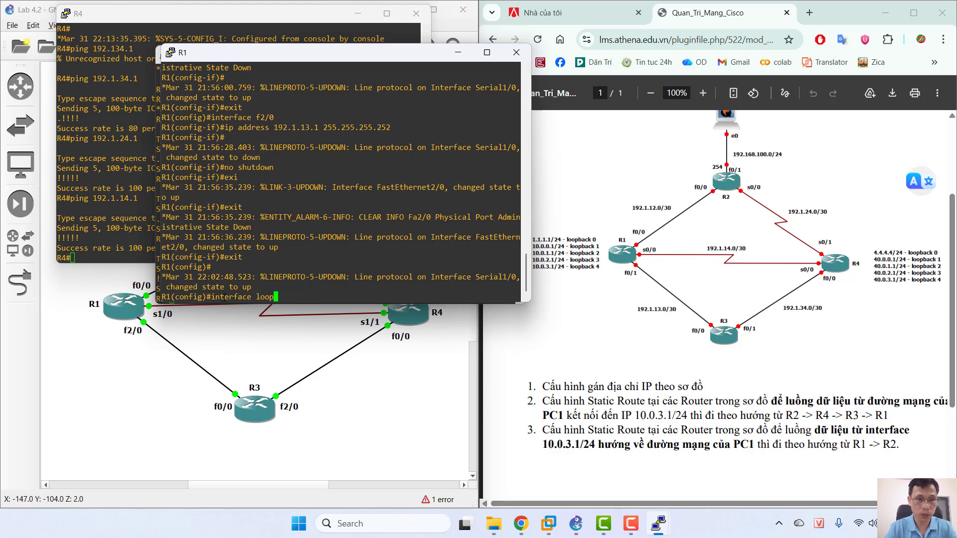
pyautogui.write('back0')
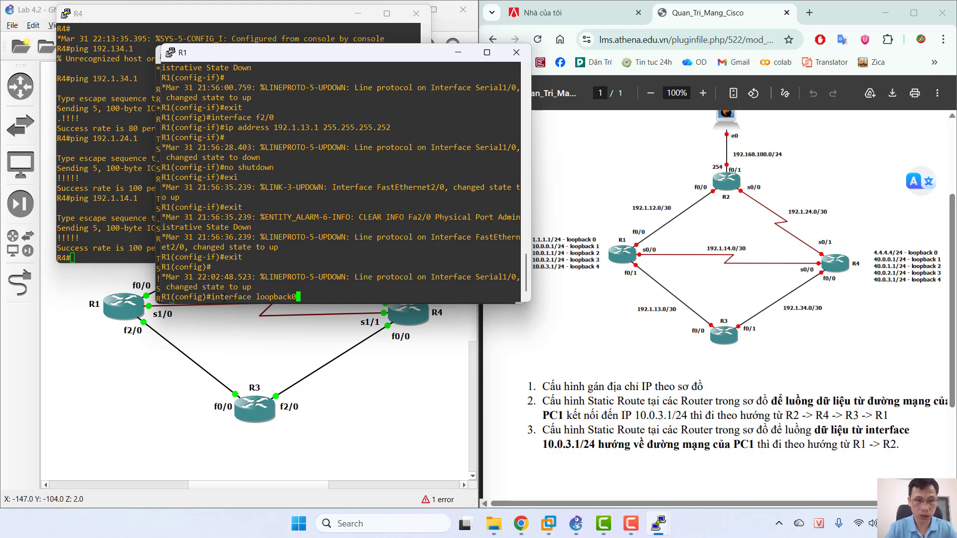
pyautogui.press('Return')
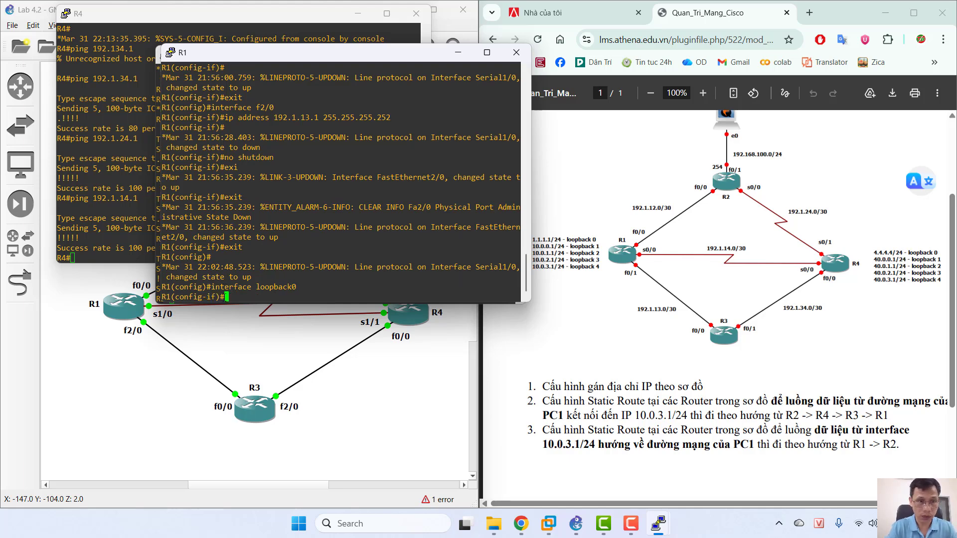
# Step: Assign IP address 1.1.1.1 with mask 255.255.255.0 to loopback0 on R1
pyautogui.write('ip a')
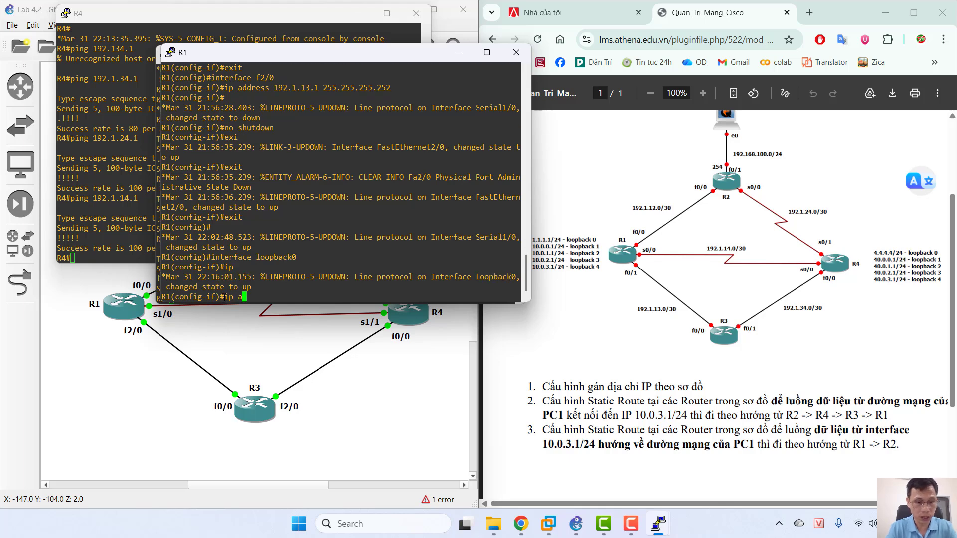
pyautogui.write('ddress')
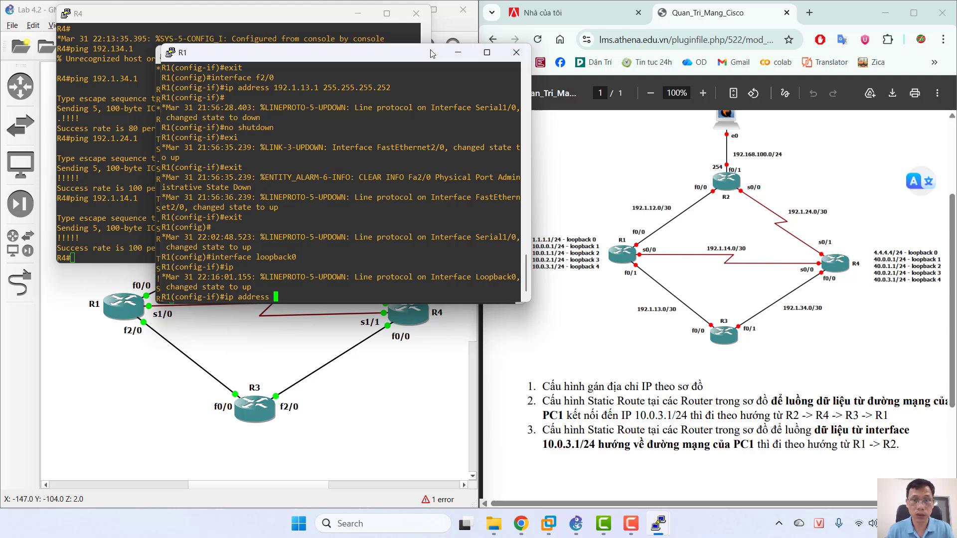
pyautogui.moveTo(431, 53); pyautogui.dragTo(403, 53)
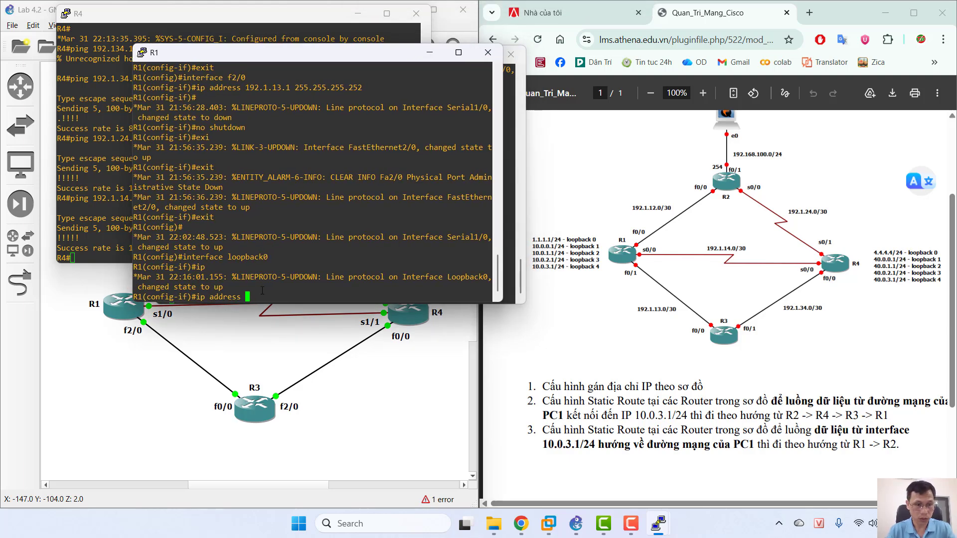
pyautogui.write('1')
pyautogui.write('.1.1')
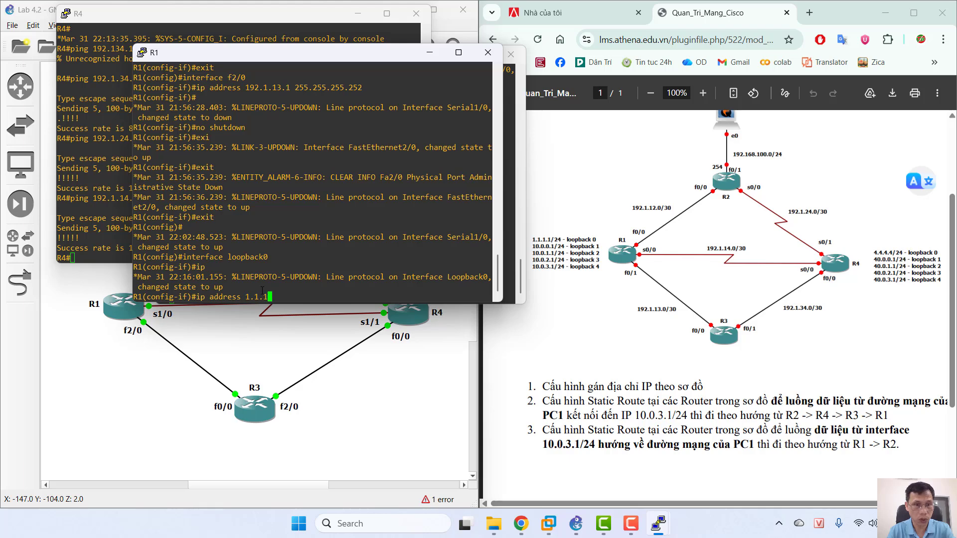
pyautogui.write('.1 25')
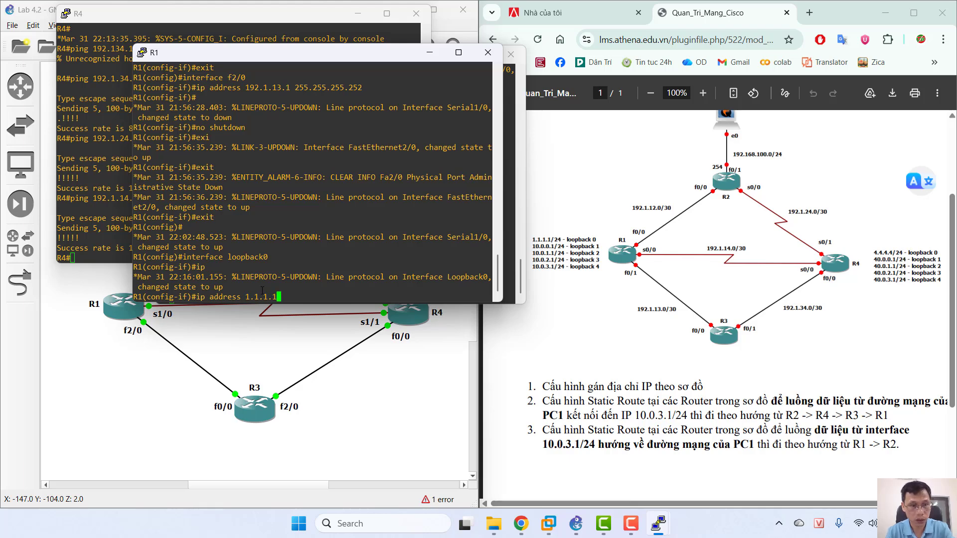
pyautogui.write('5')
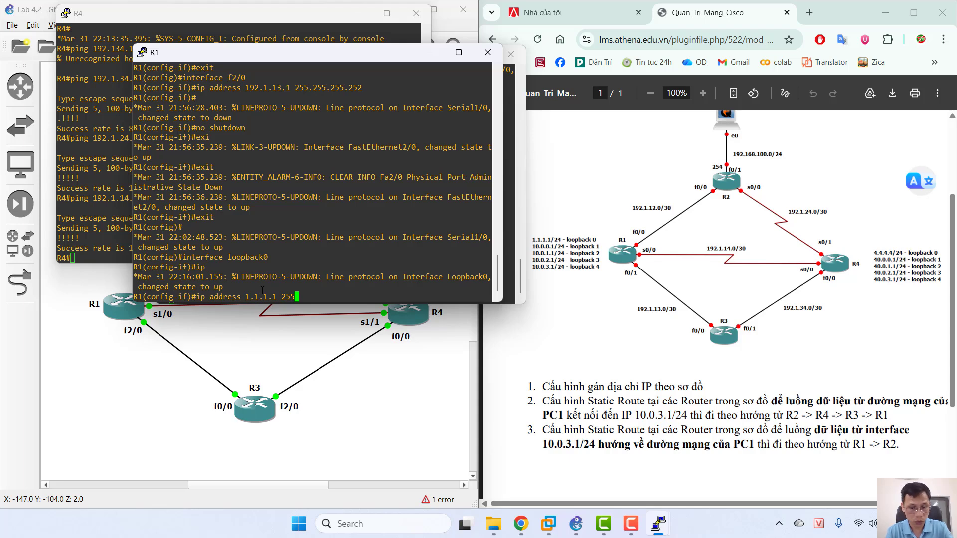
pyautogui.write('.255.25')
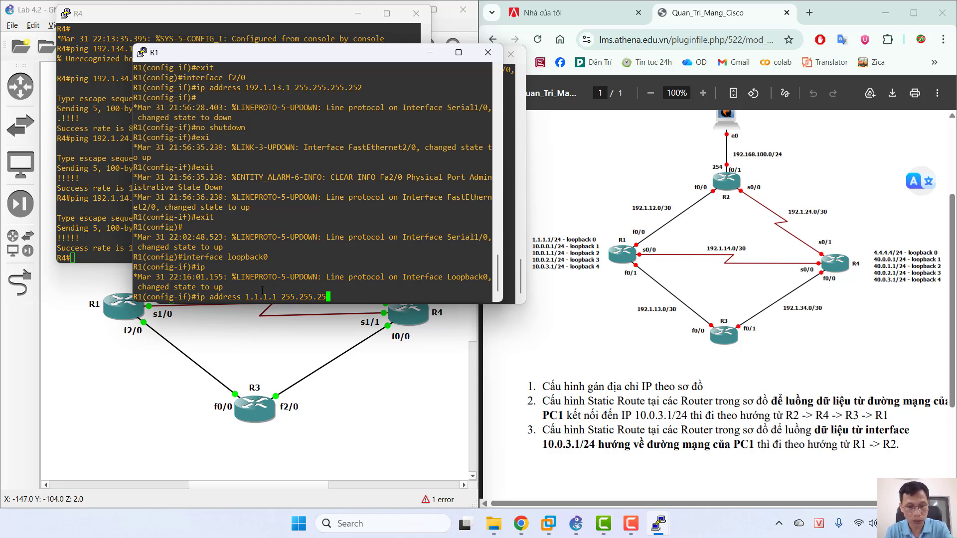
pyautogui.write('5.0')
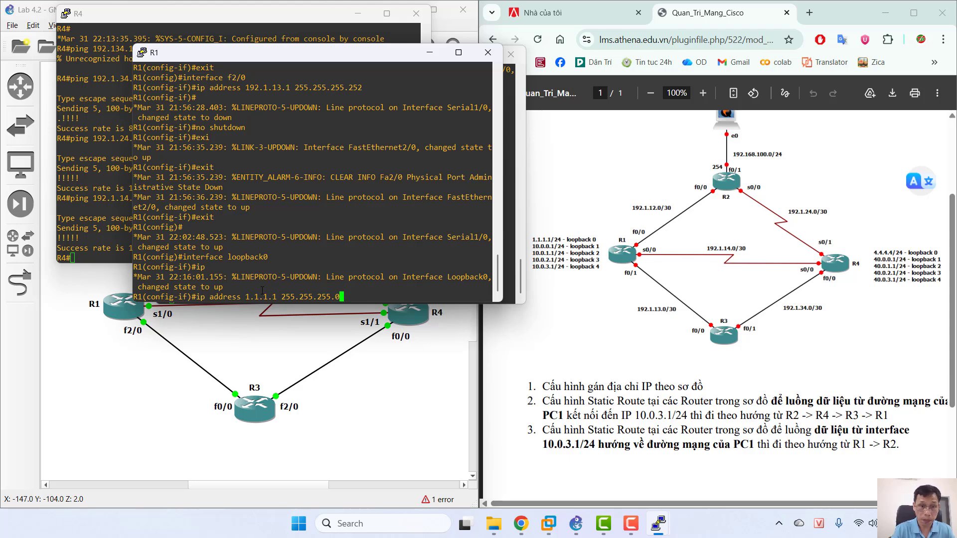
pyautogui.press('Return')
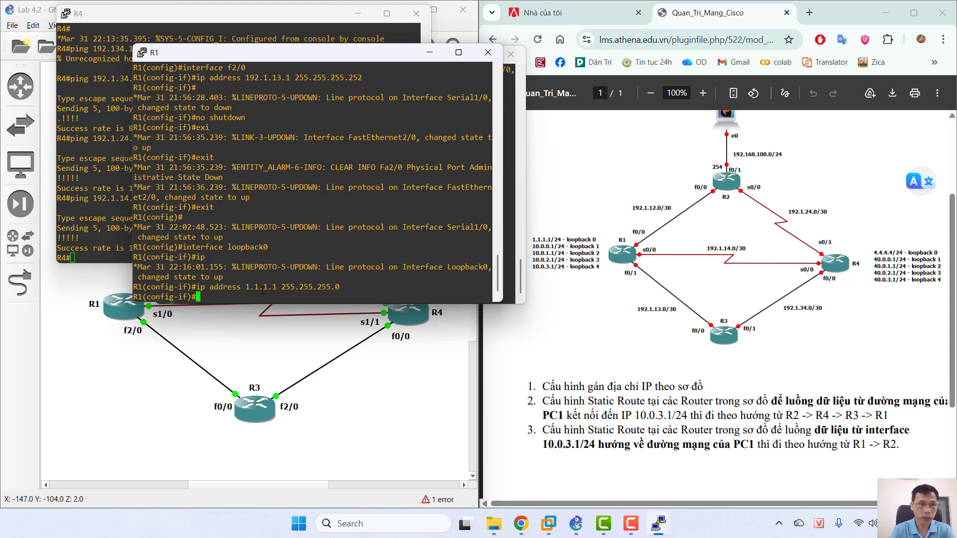
# Step: Try to switch R1's configuration from loopback0 to loopback1 with the single command exit interface loopback1
pyautogui.write('e')
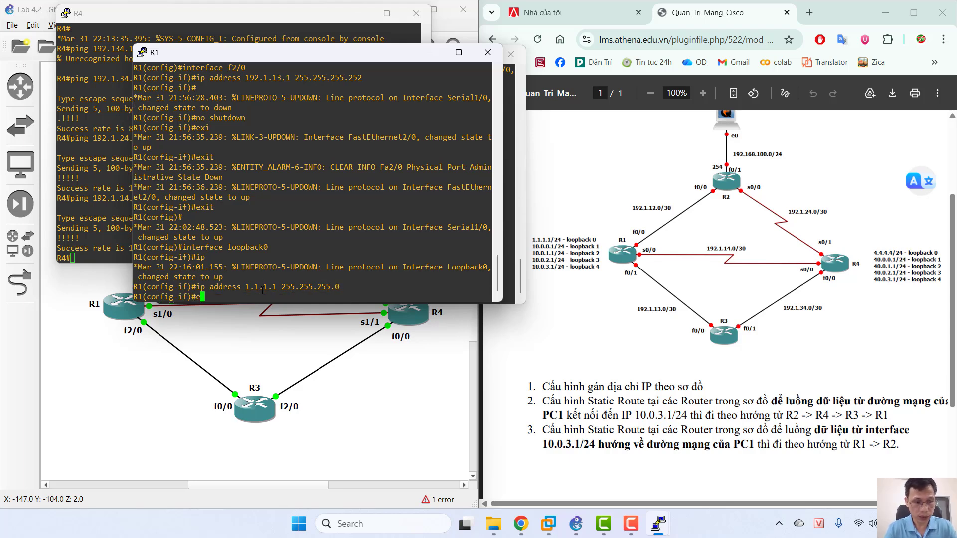
pyautogui.write('xit int')
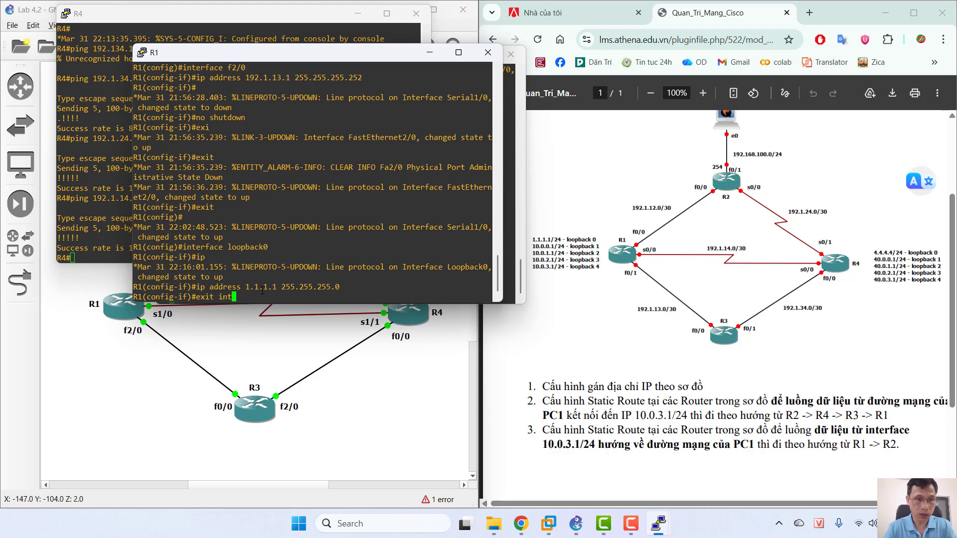
pyautogui.write('erface l')
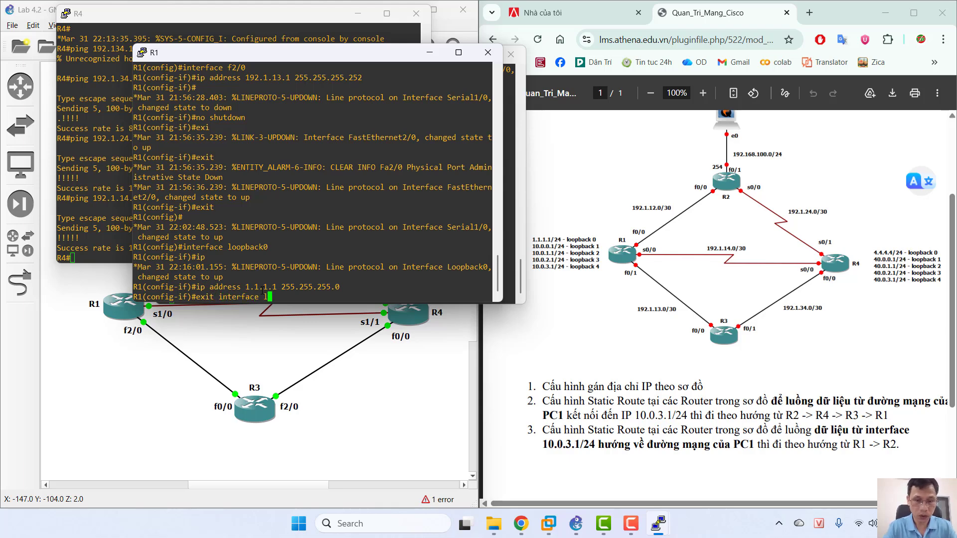
pyautogui.write('oopback')
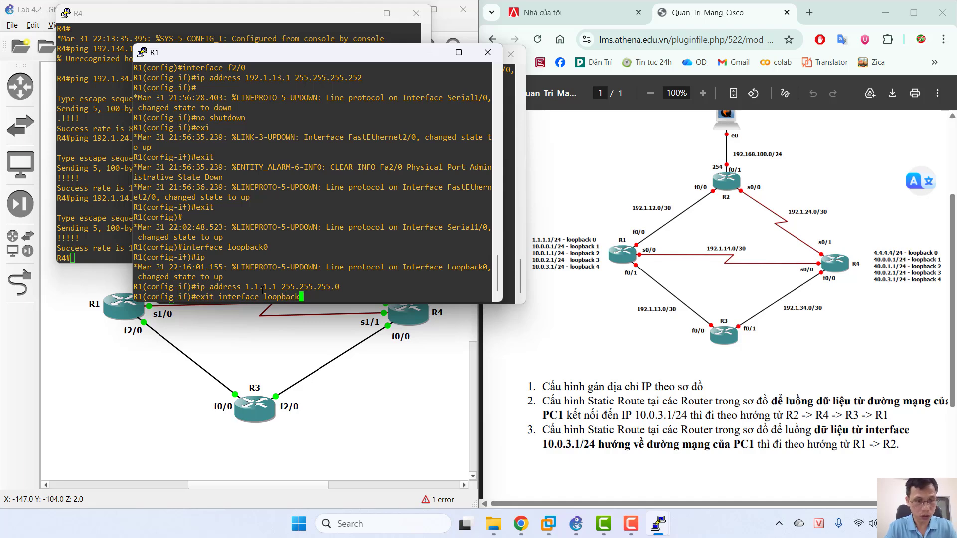
pyautogui.write('1')
pyautogui.press('Return')
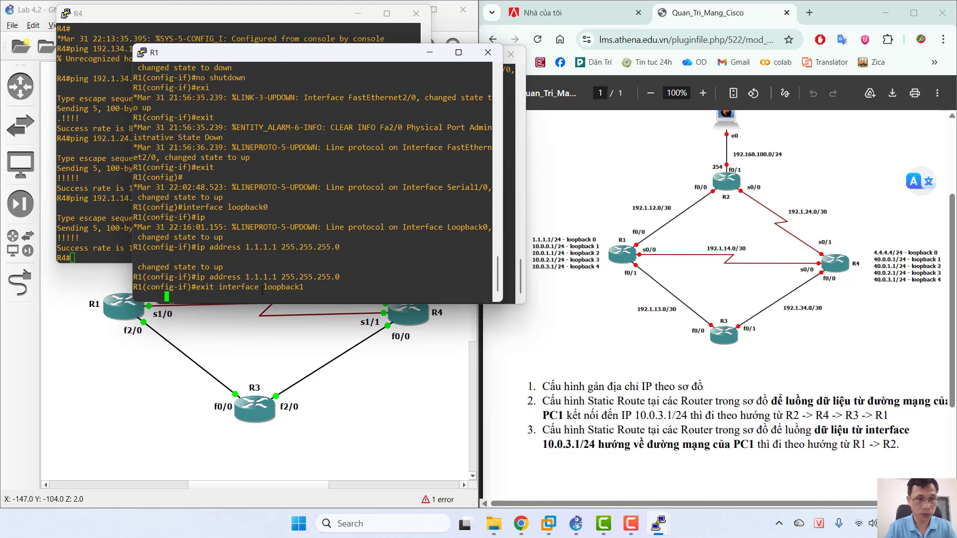
# Step: Assign IP address 10.0.0.1 with mask 255.255.255.0 to R1's interface currently being configured, loopback0
pyautogui.write('ip addr')
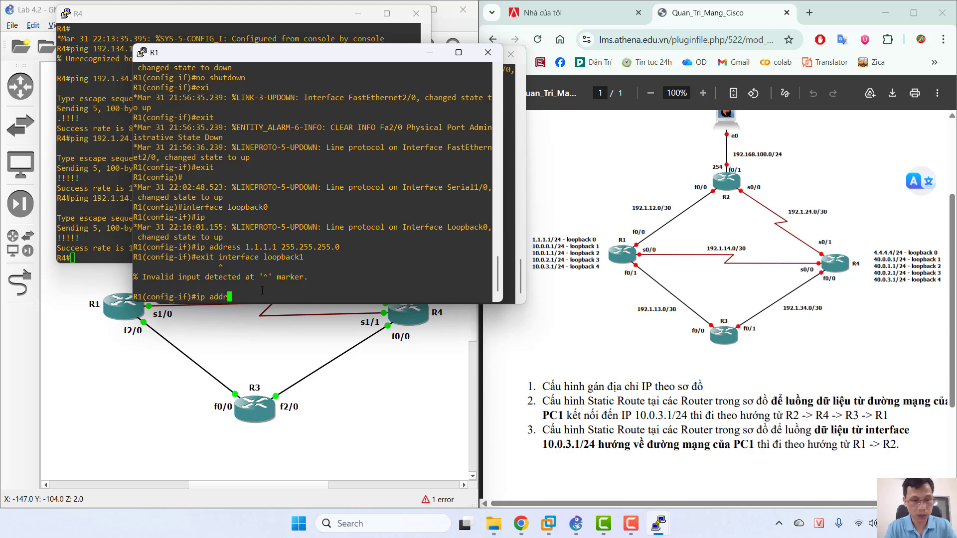
pyautogui.write('ess 19')
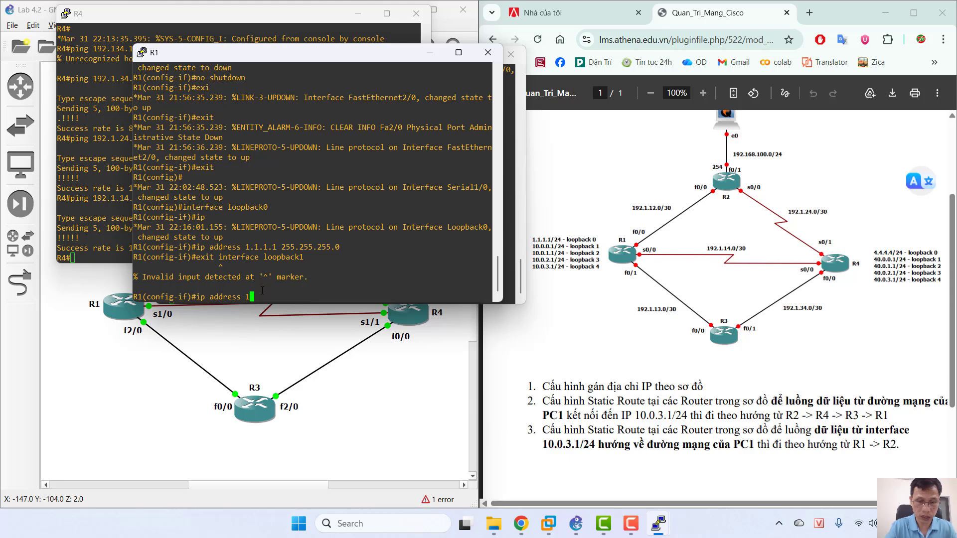
pyautogui.write('0.')
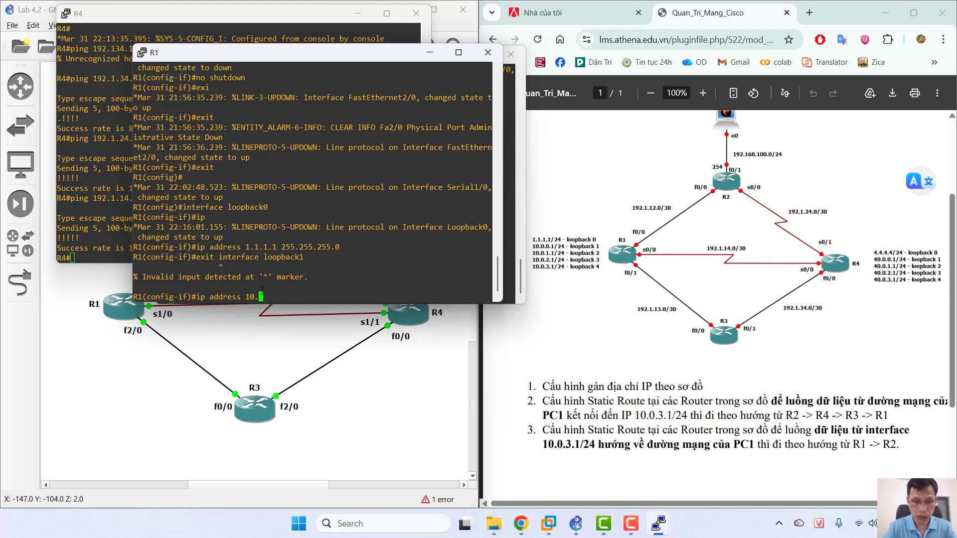
pyautogui.write('0.0')
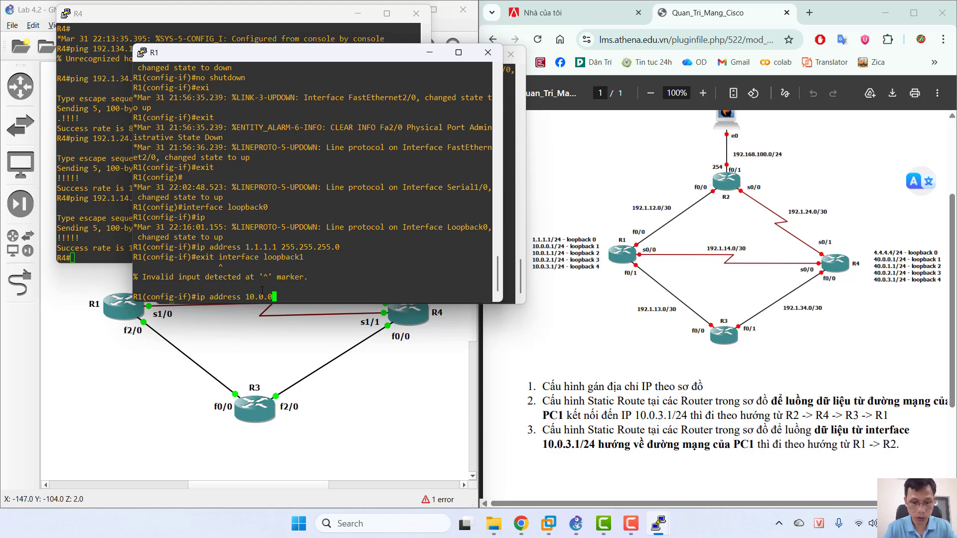
pyautogui.write('.1 2')
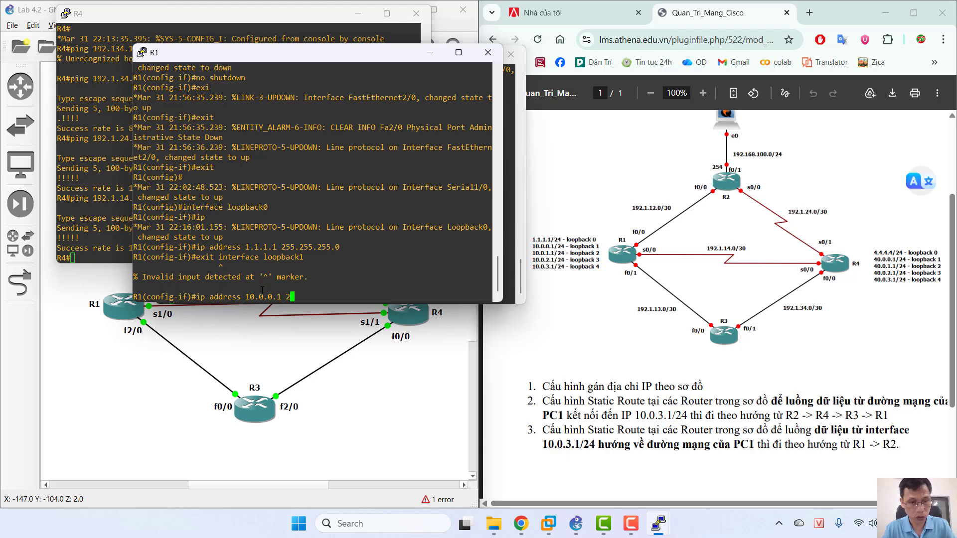
pyautogui.write('55.255.2')
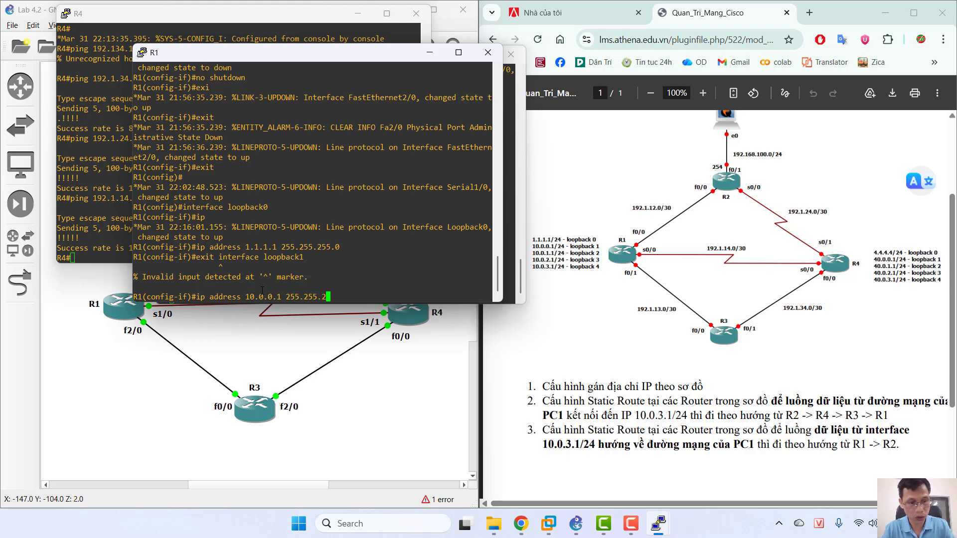
pyautogui.write('55.0')
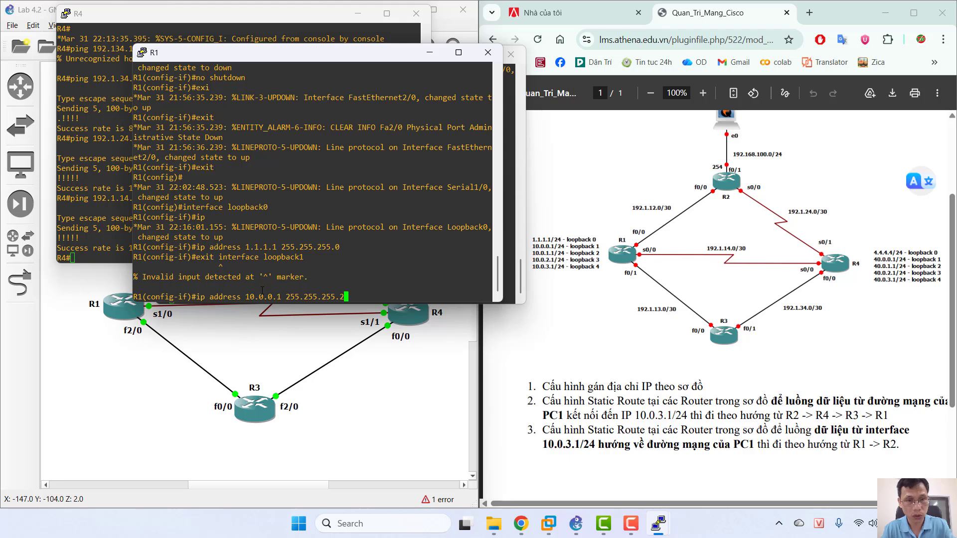
pyautogui.write('5')
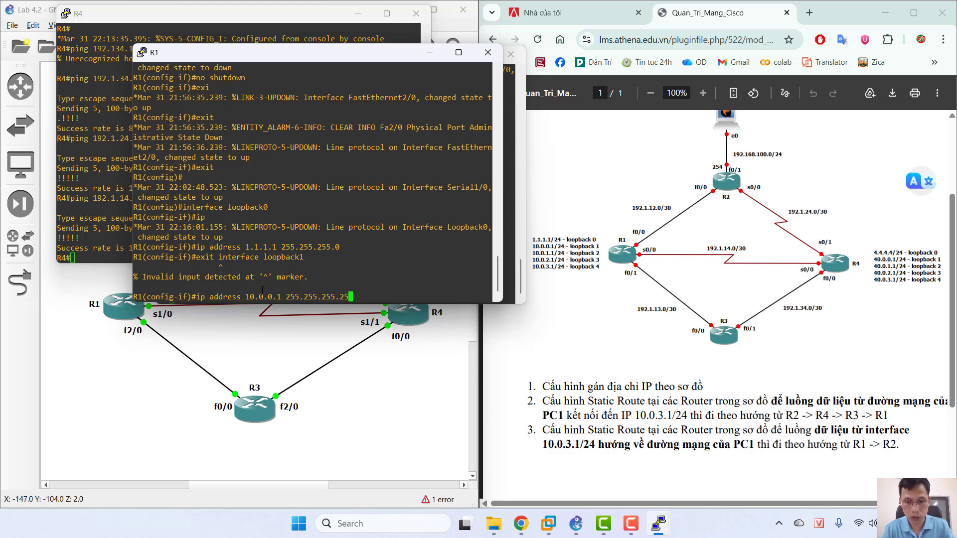
pyautogui.press('BackSpace')
pyautogui.write('0')
pyautogui.press('BackSpace')
pyautogui.press('BackSpace')
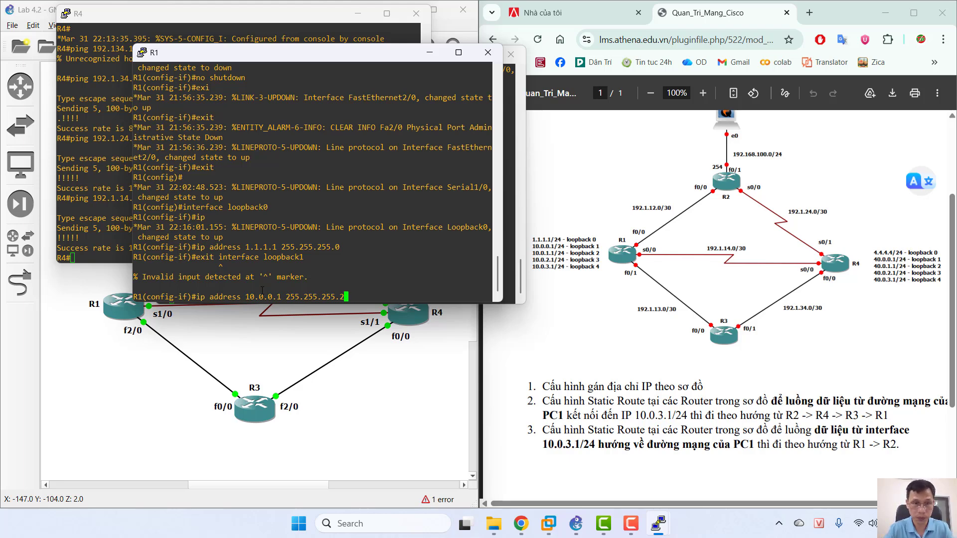
pyautogui.write('0')
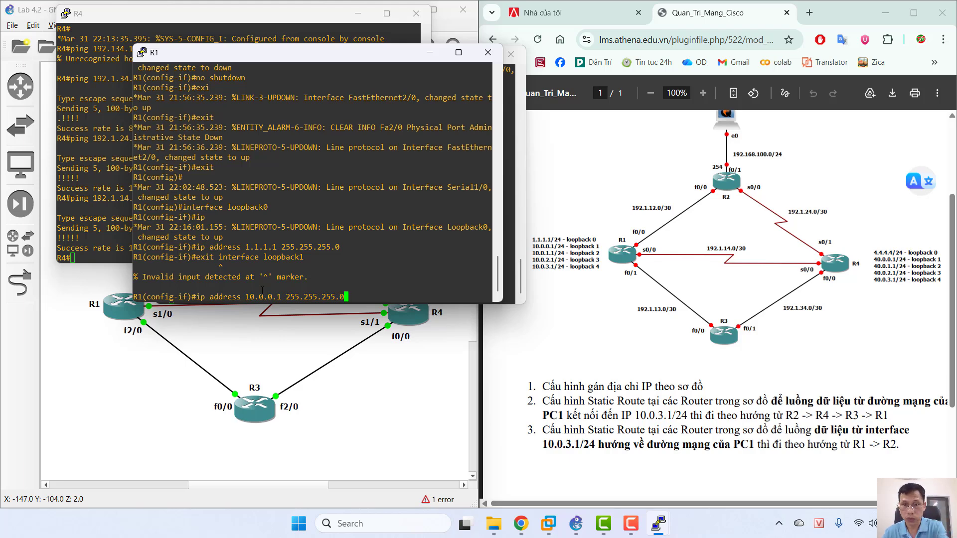
pyautogui.press('Return')
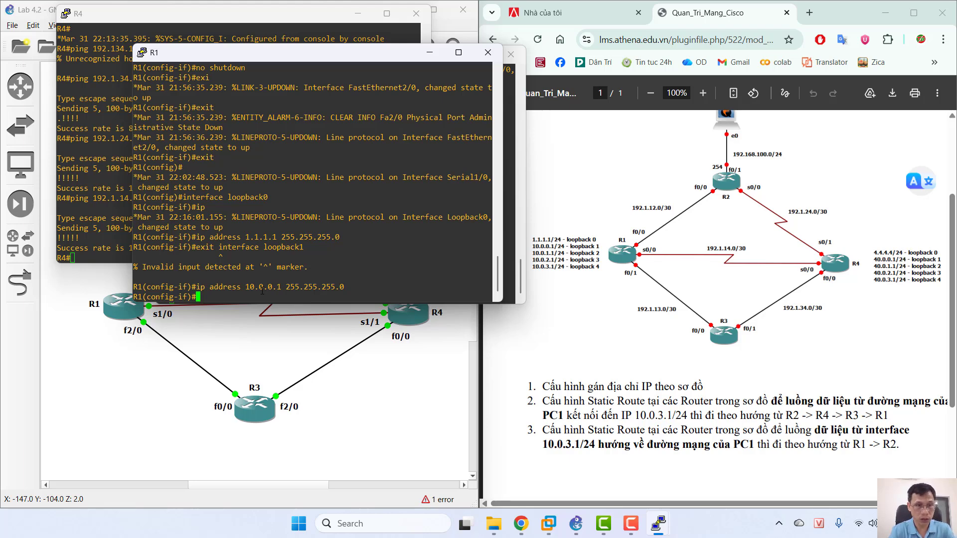
# Step: Leave the loopback0 configuration and create interface loopback1 on R1
pyautogui.write('exit')
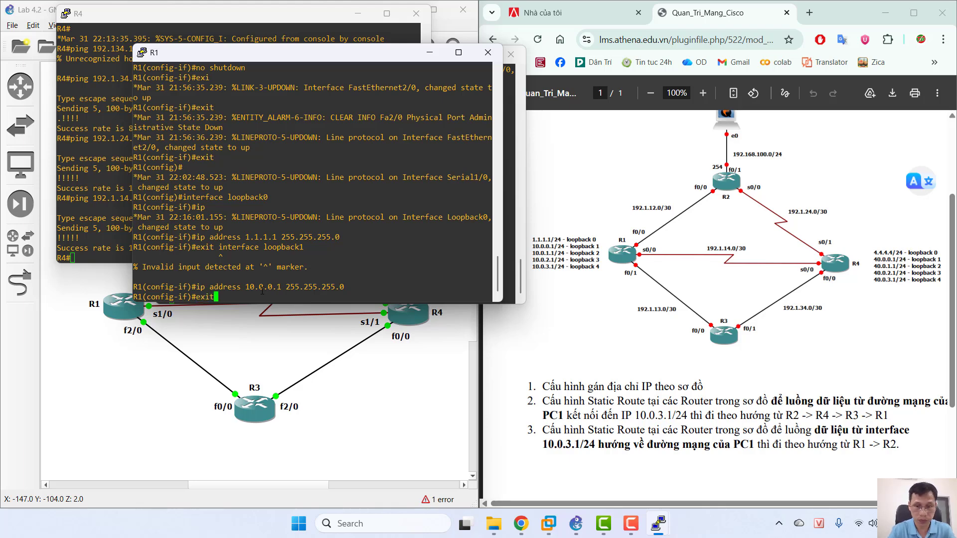
pyautogui.press('Return')
pyautogui.write('inter')
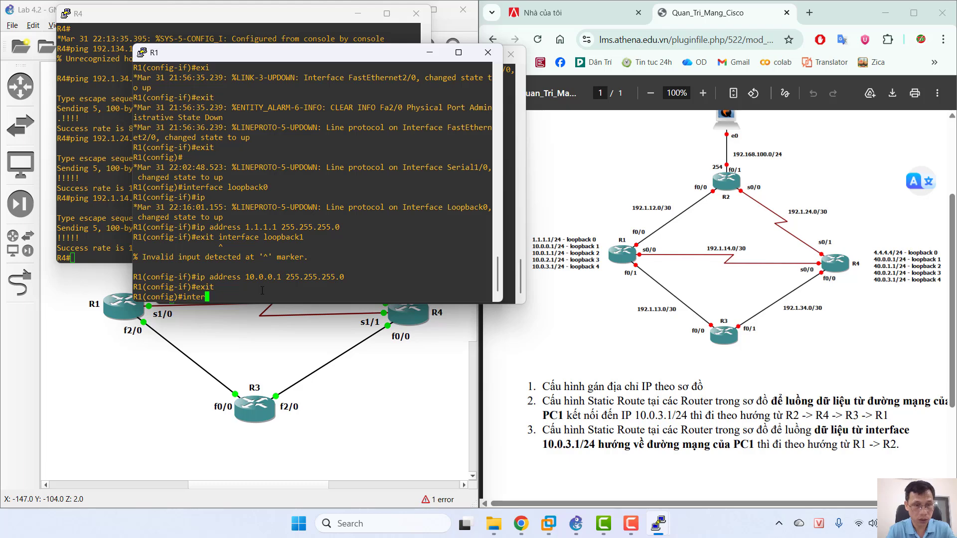
pyautogui.write('face')
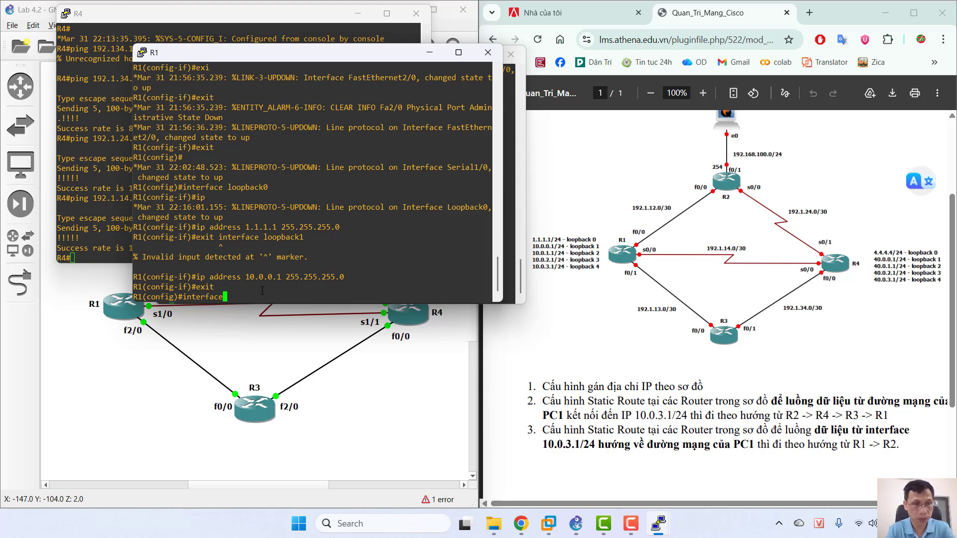
pyautogui.write(' loop')
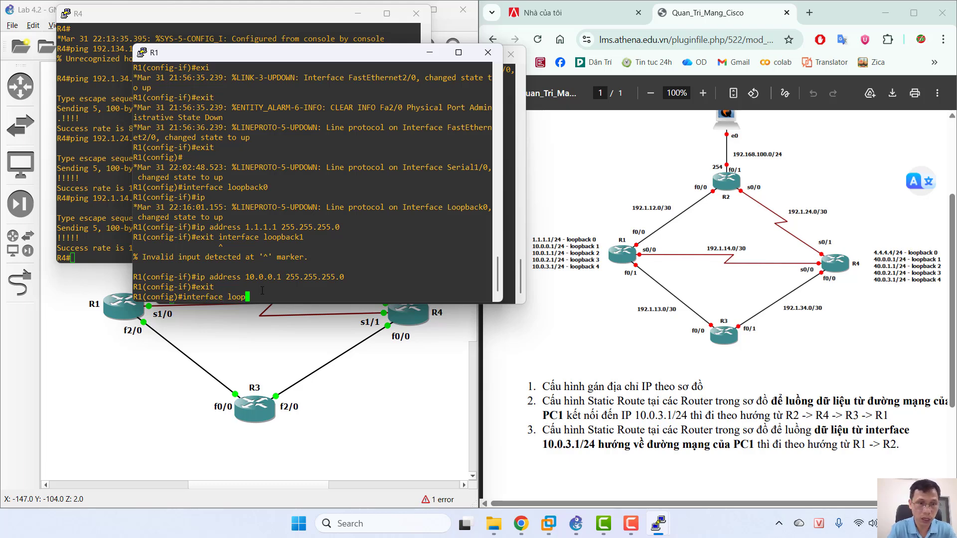
pyautogui.write('back1')
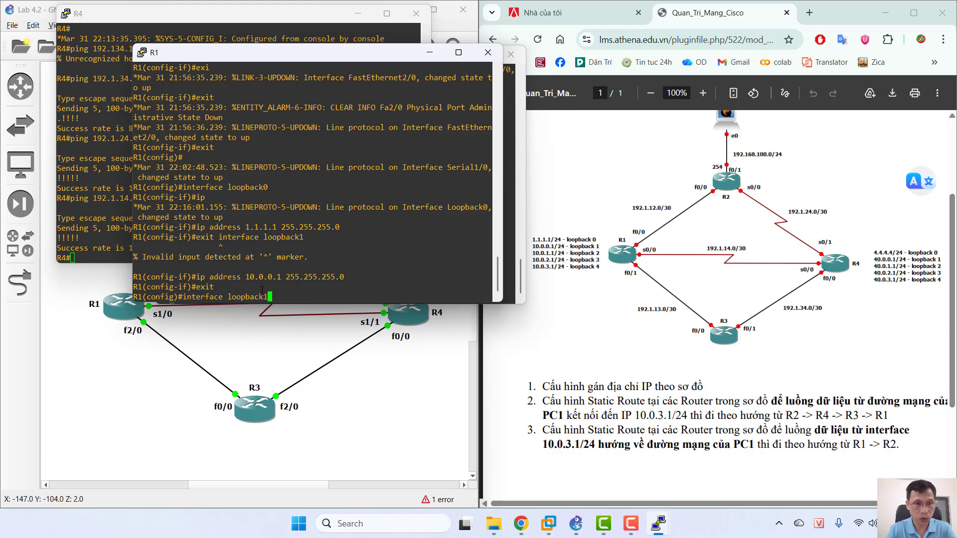
pyautogui.press('Return')
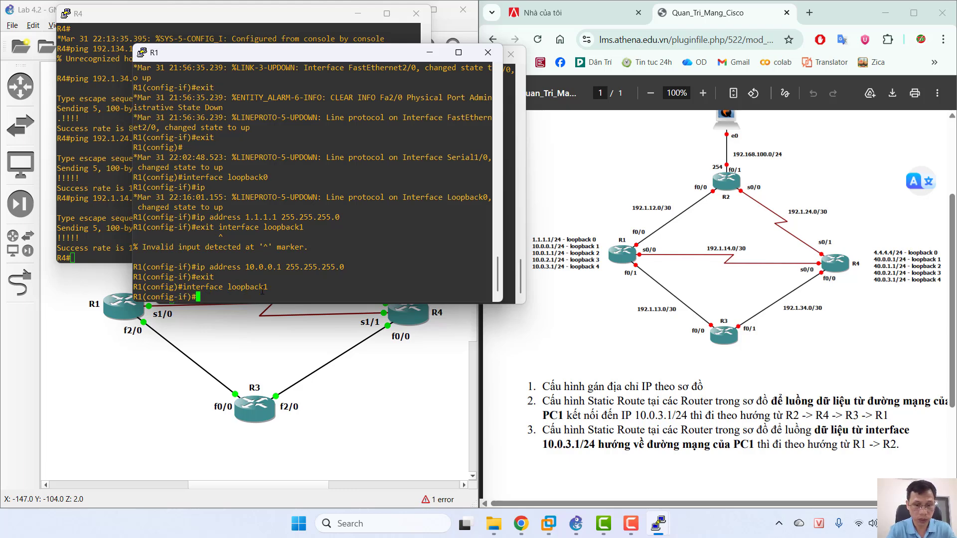
# Step: Try to assign IP address 10.0.0.1 with mask 255.255.255.0 to loopback1 on R1
pyautogui.write('ip address')
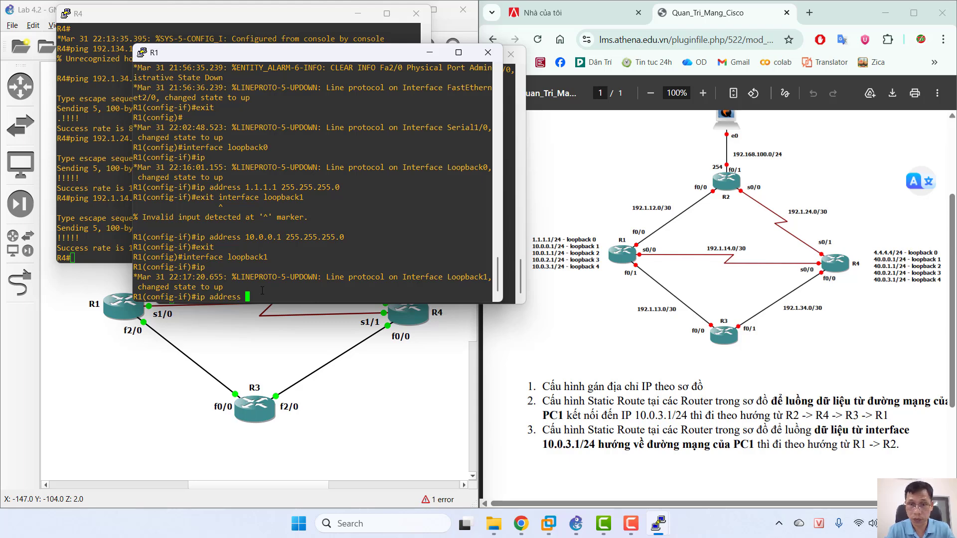
pyautogui.write(' 10.')
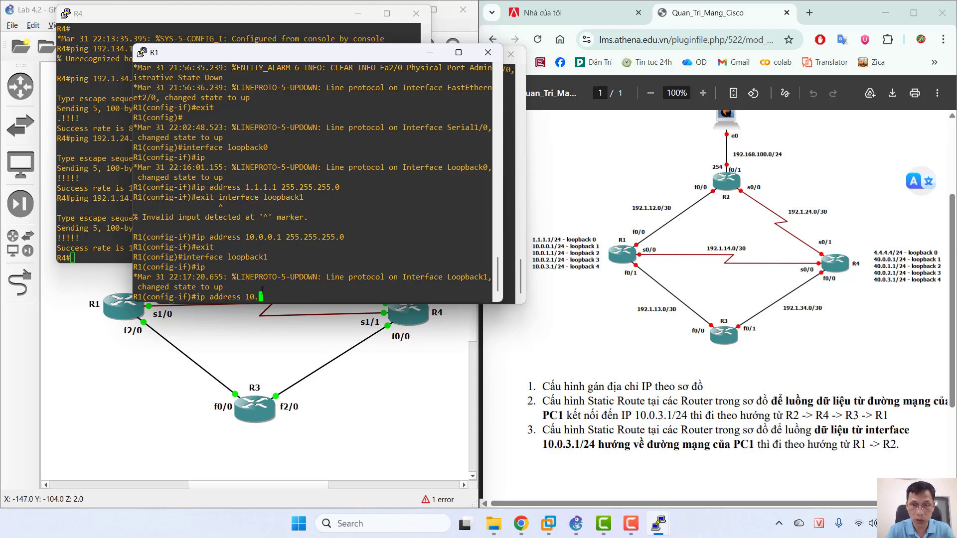
pyautogui.write('0.0')
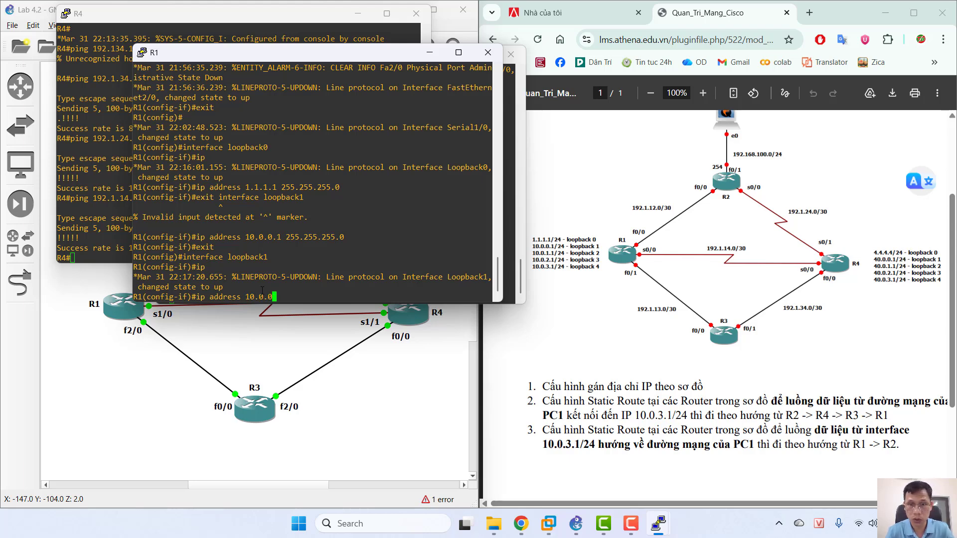
pyautogui.write('.1')
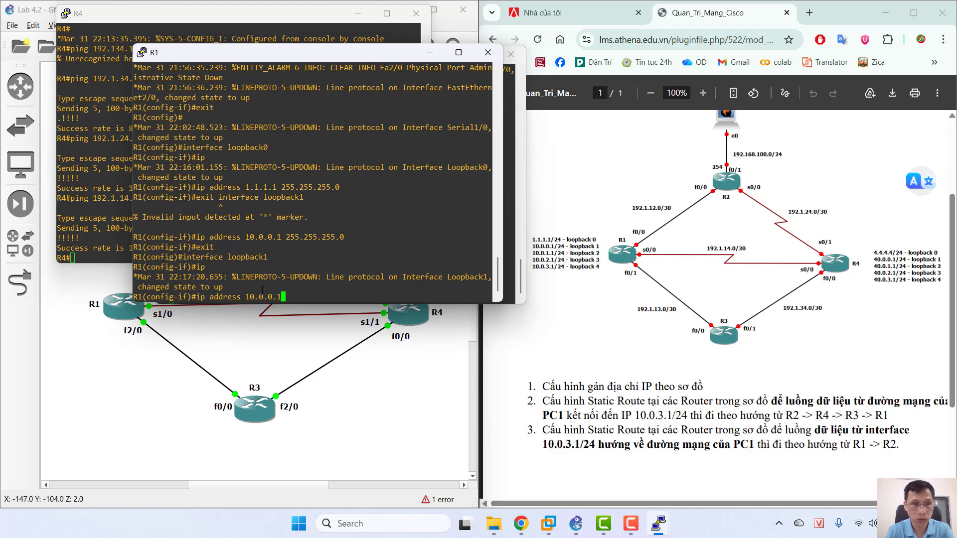
pyautogui.write(' 25')
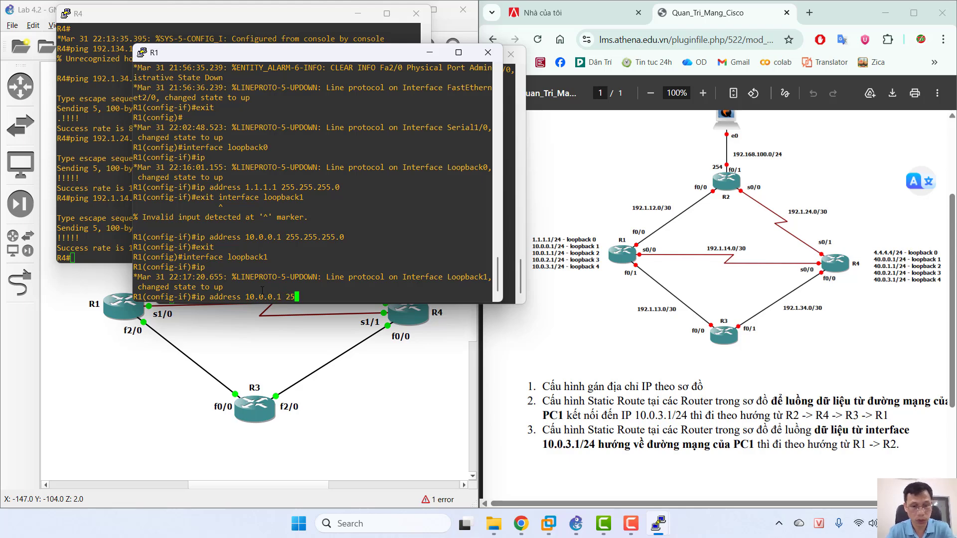
pyautogui.write('5.255.255.2')
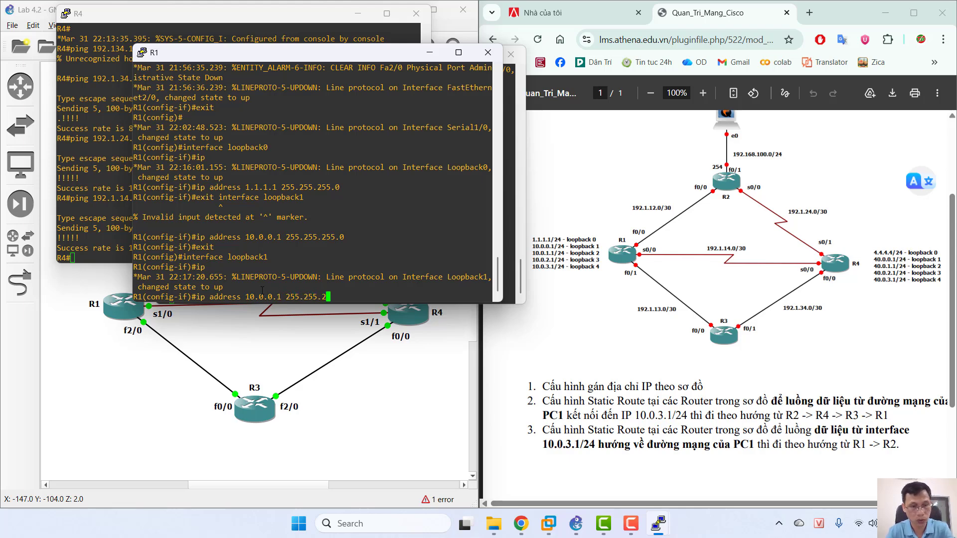
pyautogui.write('0')
pyautogui.press('Return')
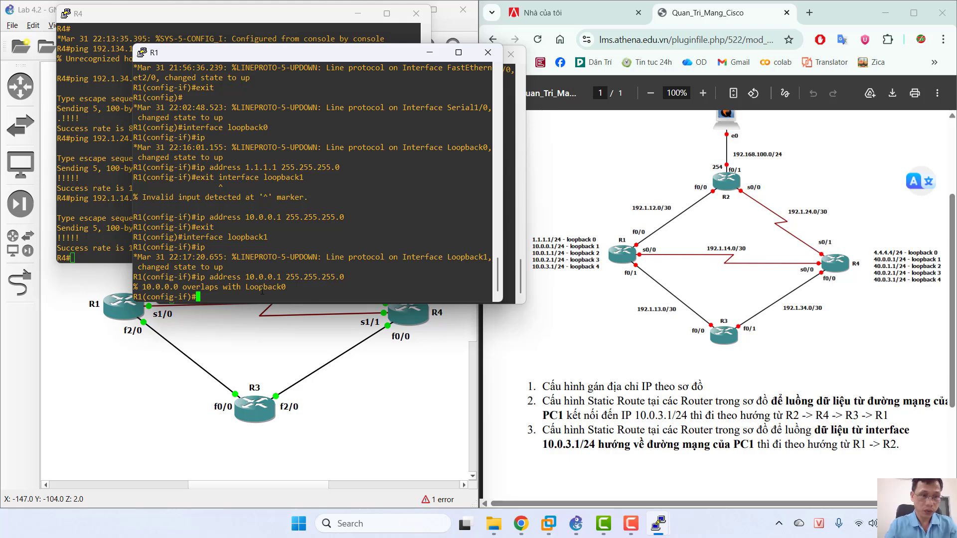
# Step: Leave the loopback1 configuration and create interface loopback3 on R1
pyautogui.write('exit')
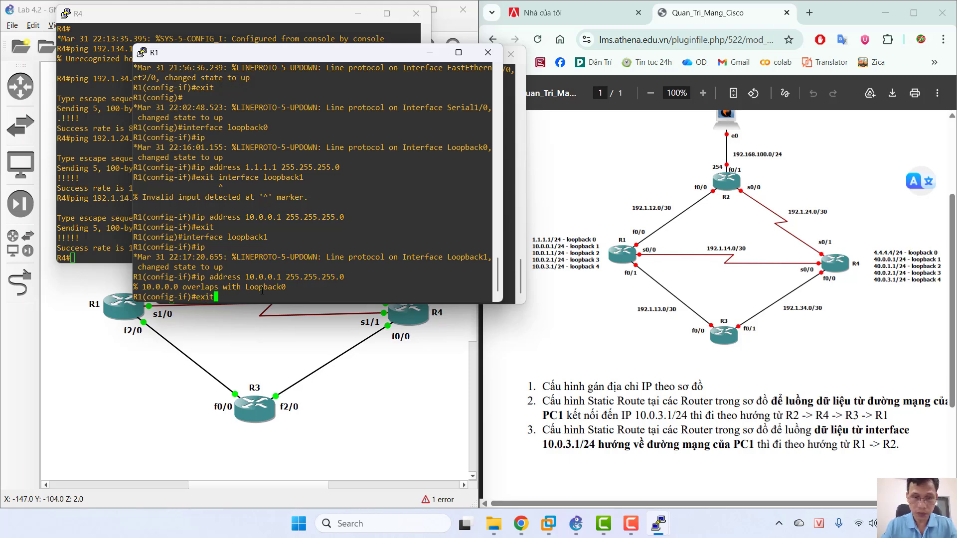
pyautogui.press('Return')
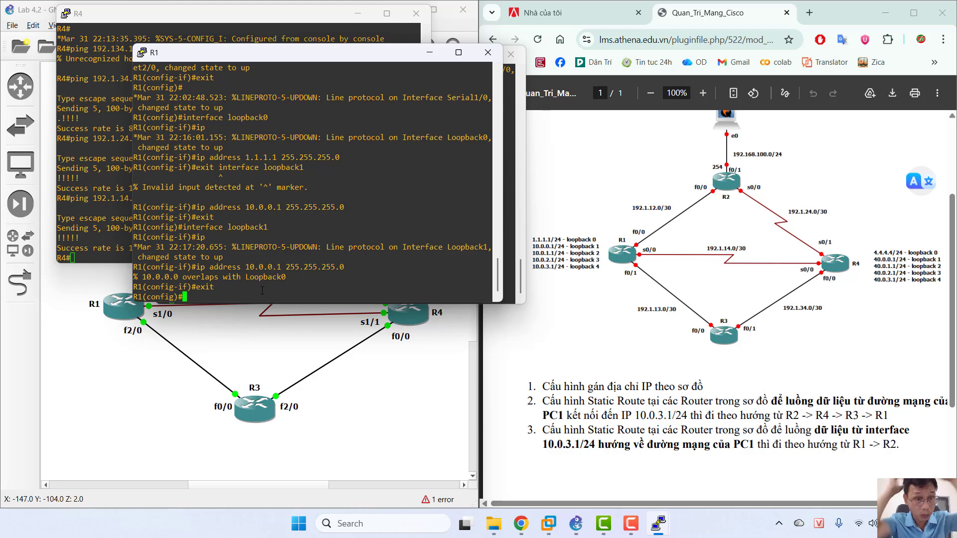
pyautogui.write('int')
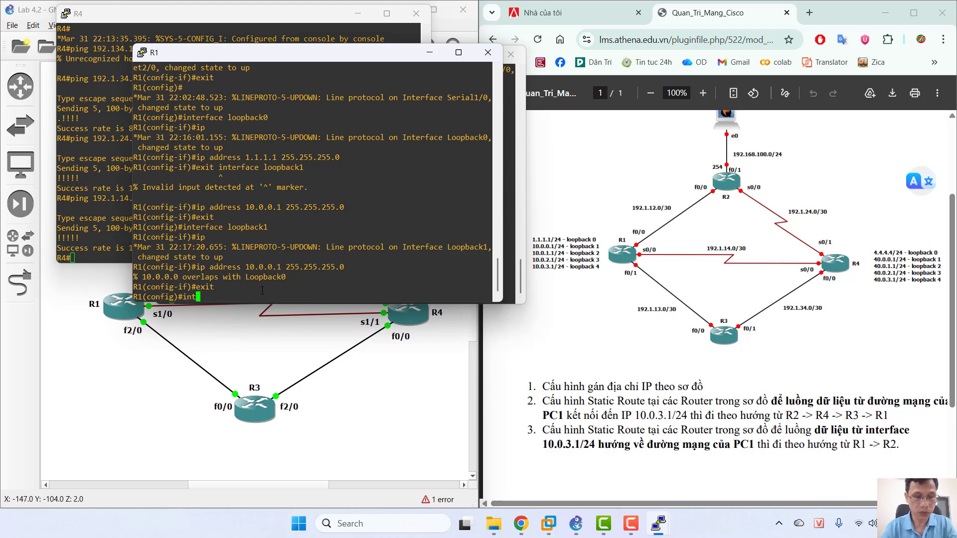
pyautogui.write('erface loopback')
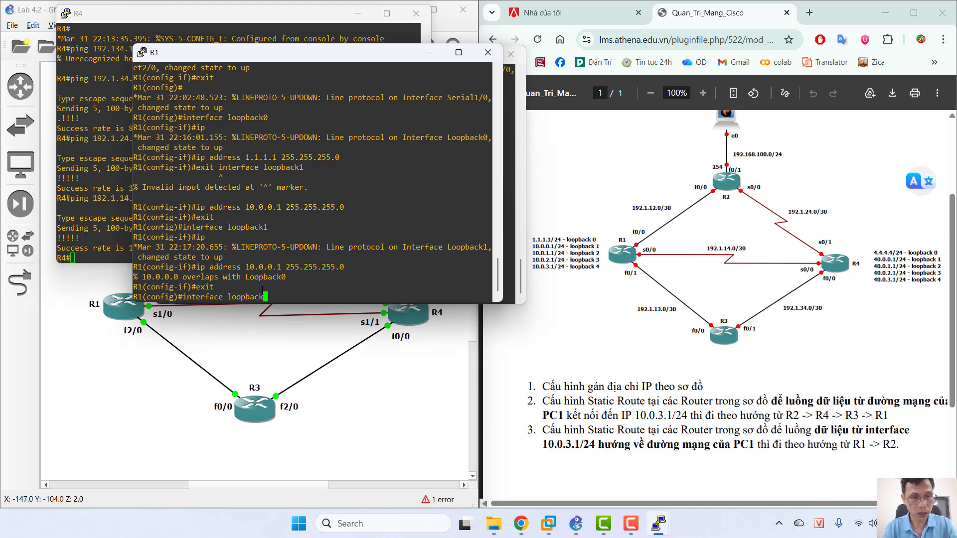
pyautogui.write('3')
pyautogui.press('Return')
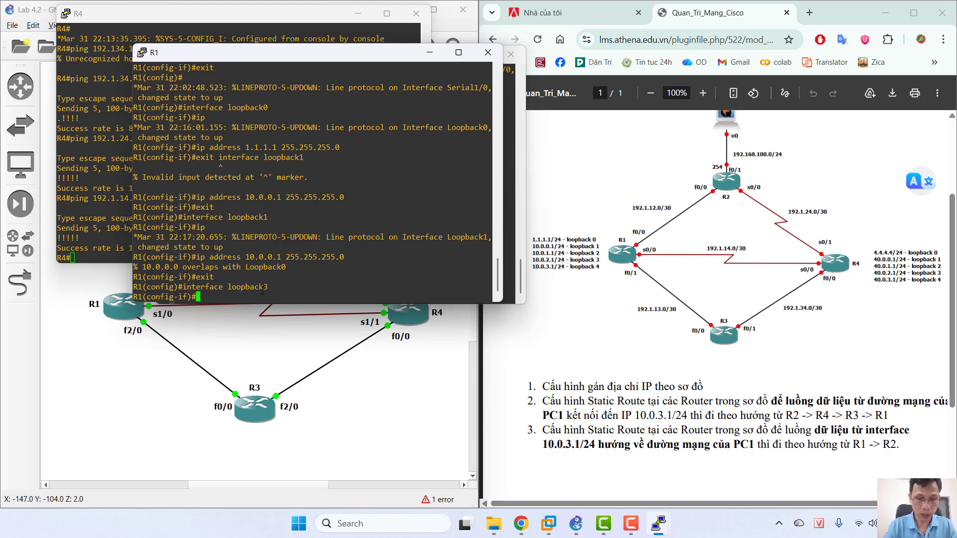
# Step: Assign IP address 10.0.2.1 with mask 255.255.255.0 to loopback3 on R1
pyautogui.write('ip addres')
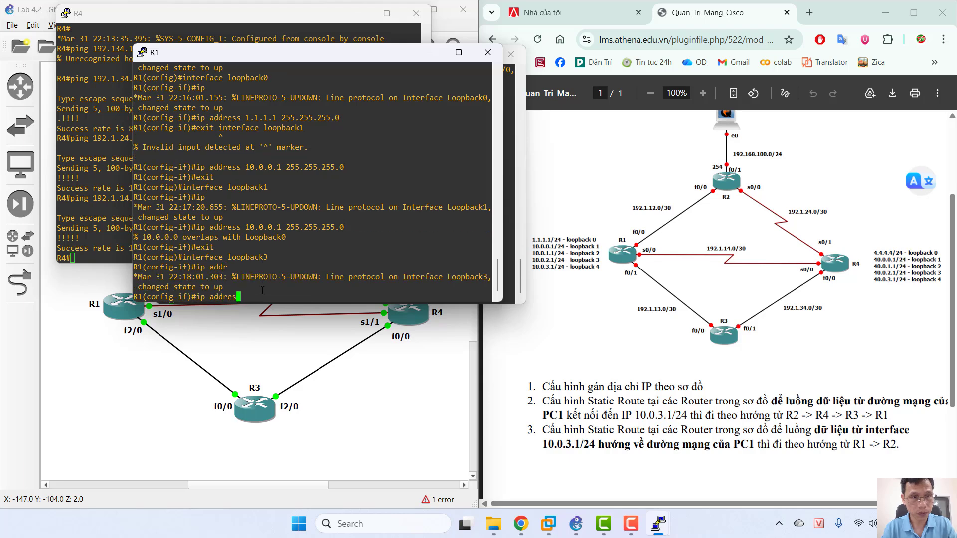
pyautogui.write('s')
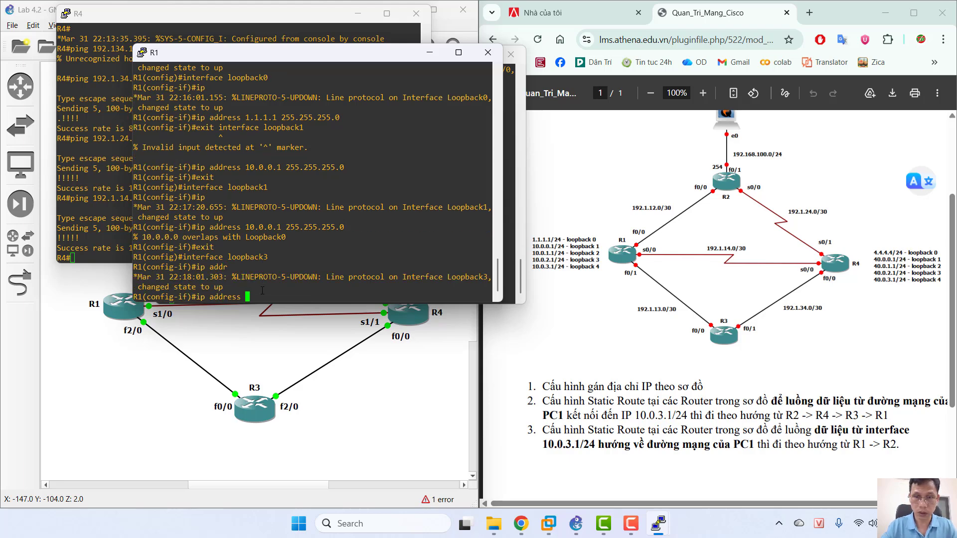
pyautogui.write(' 10')
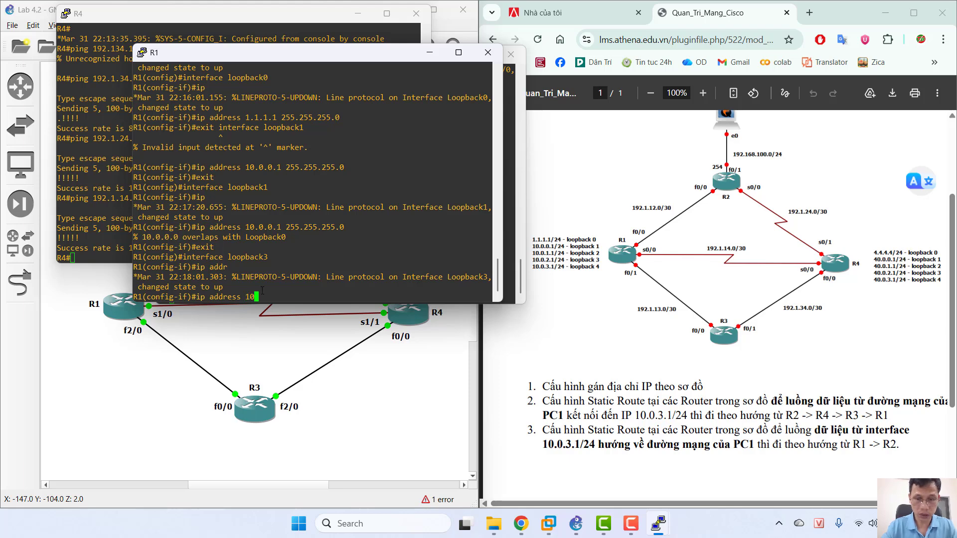
pyautogui.write('.0.2')
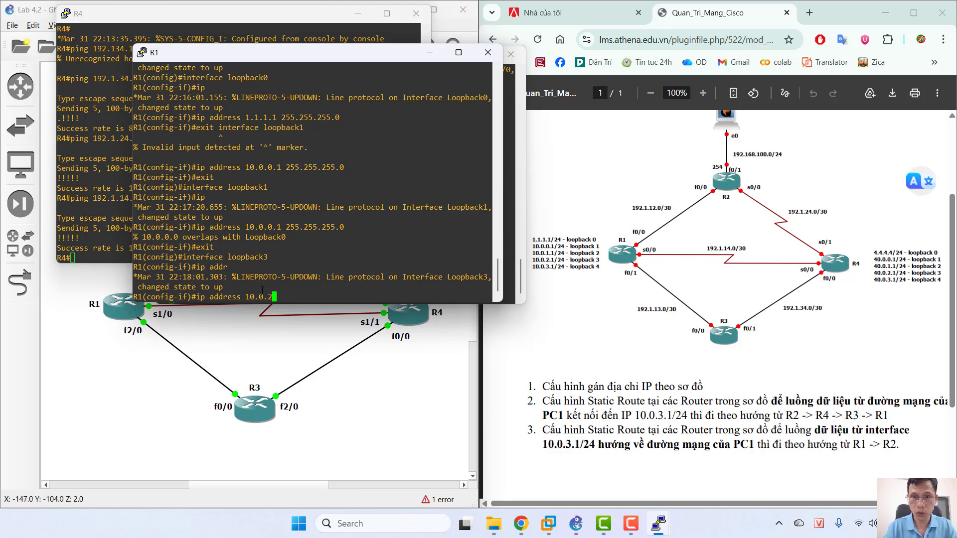
pyautogui.write('.1 ')
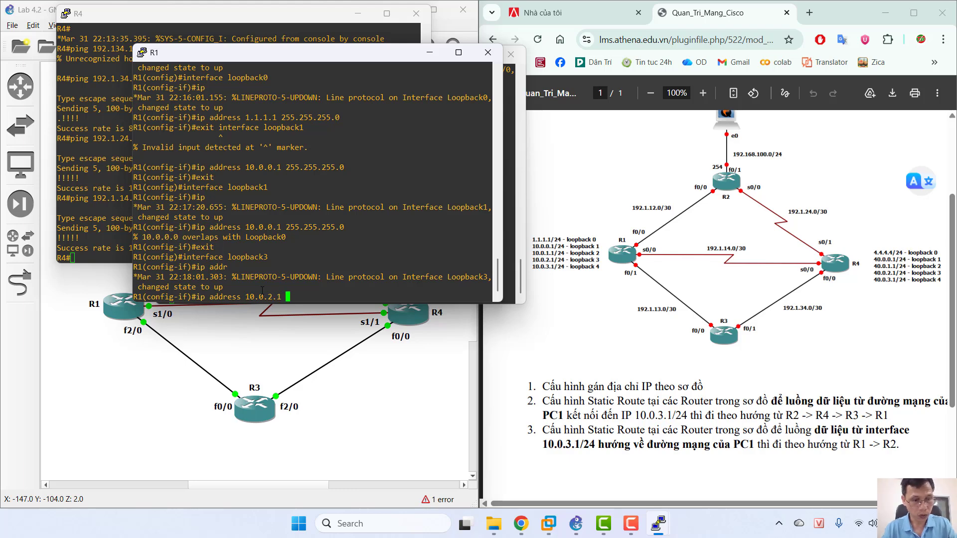
pyautogui.write('255')
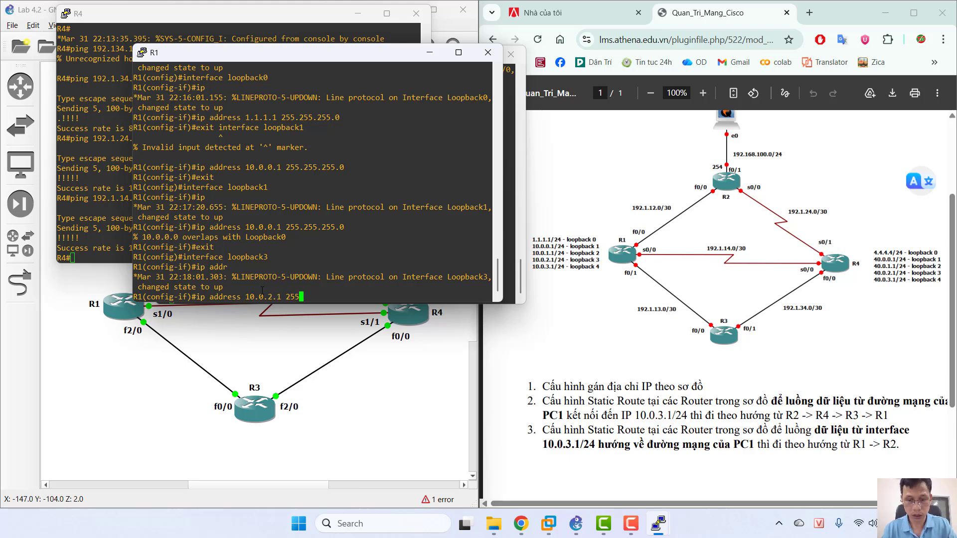
pyautogui.write('.2')
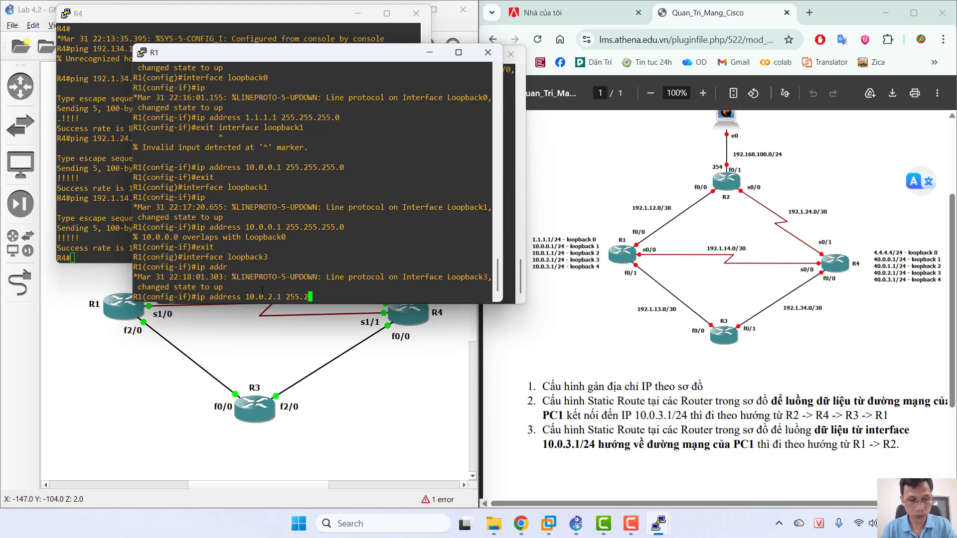
pyautogui.write('55.255.255')
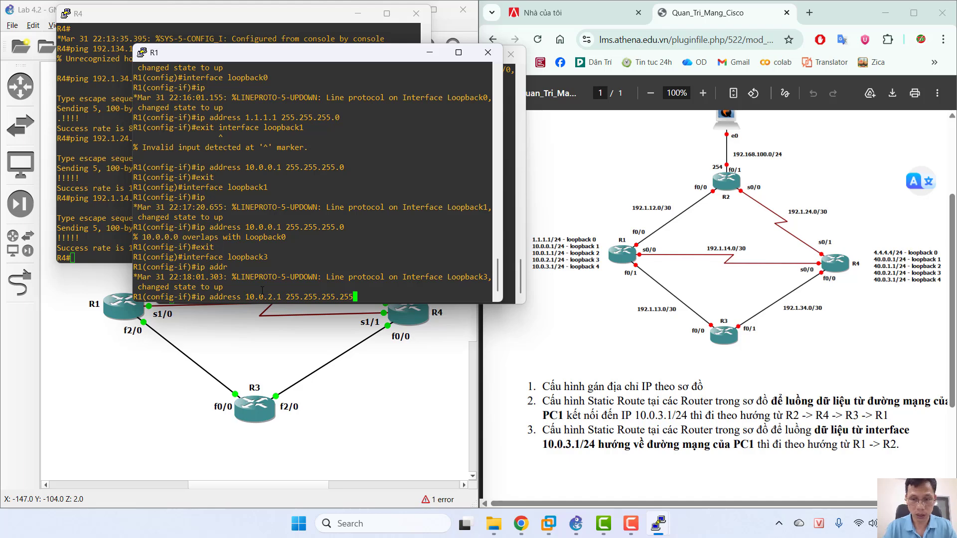
pyautogui.press('BackSpace')
pyautogui.press('BackSpace')
pyautogui.press('BackSpace')
pyautogui.write('0')
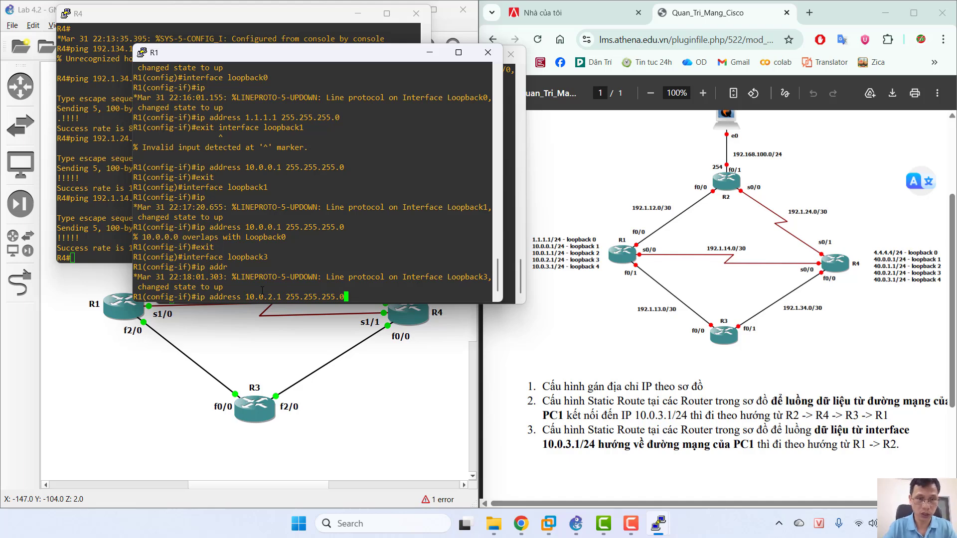
pyautogui.press('Return')
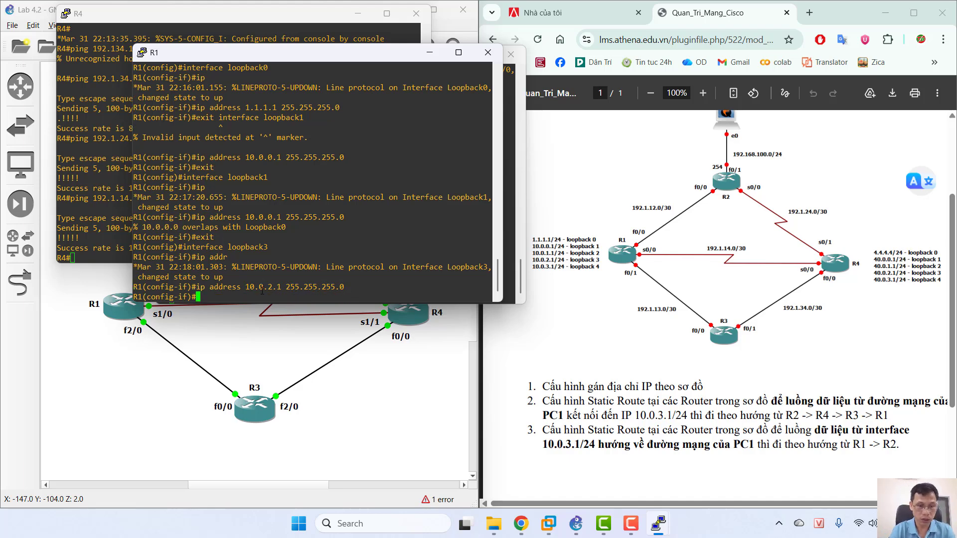
# Step: Leave the loopback3 configuration and create interface loopback4 on R1
pyautogui.write('exit')
pyautogui.press('Return')
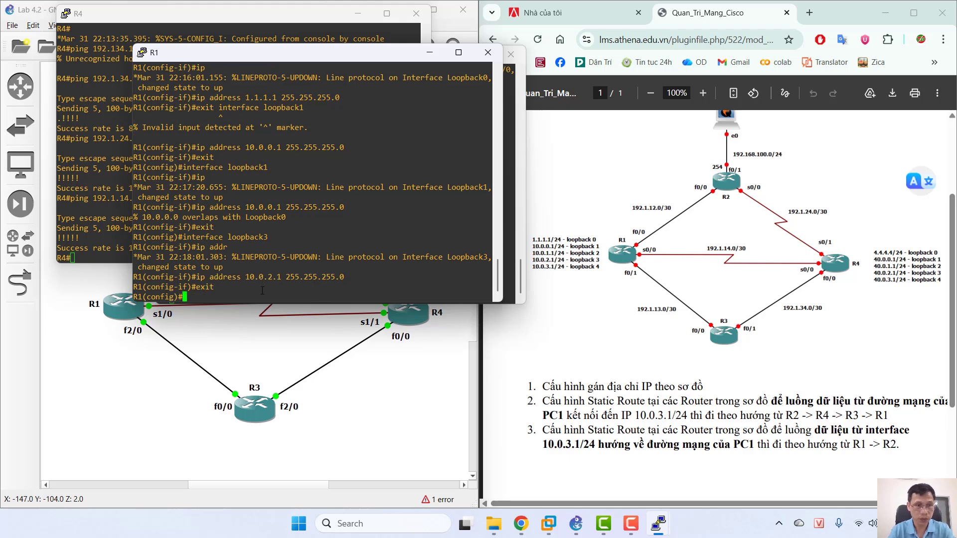
pyautogui.write('inter')
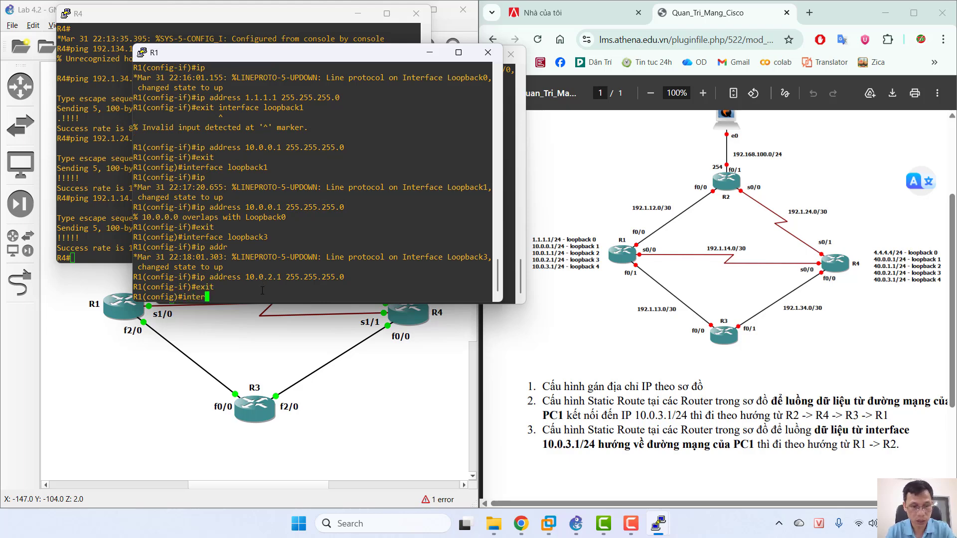
pyautogui.write('face loo')
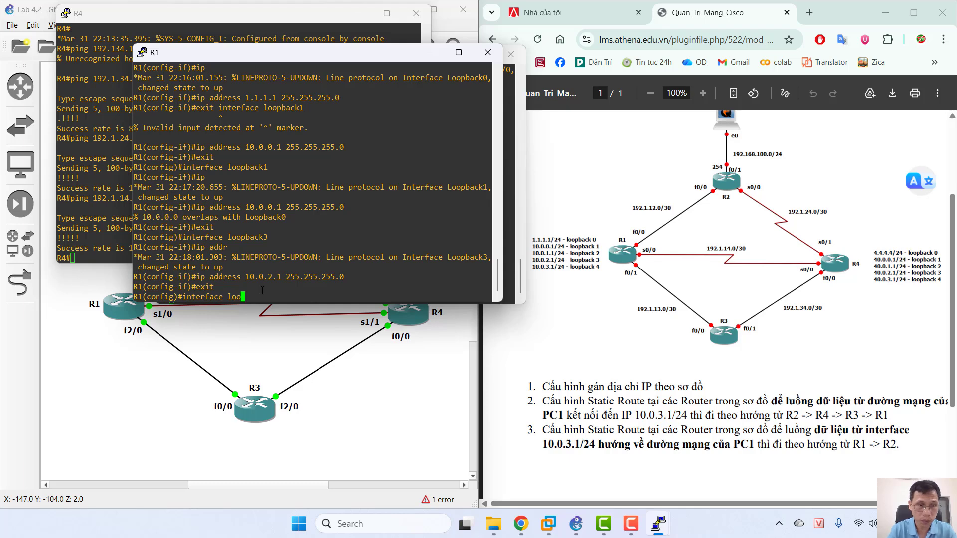
pyautogui.write('pback')
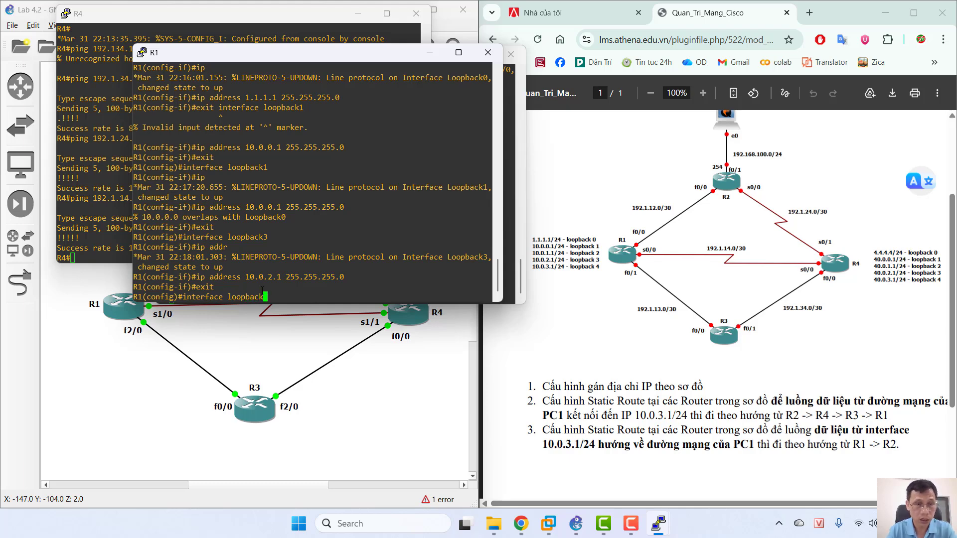
pyautogui.write('4')
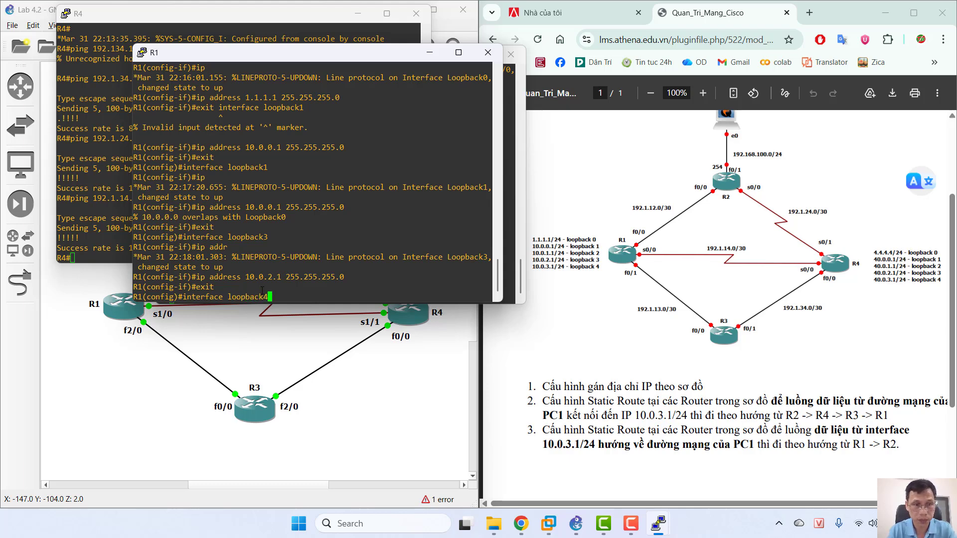
pyautogui.press('Return')
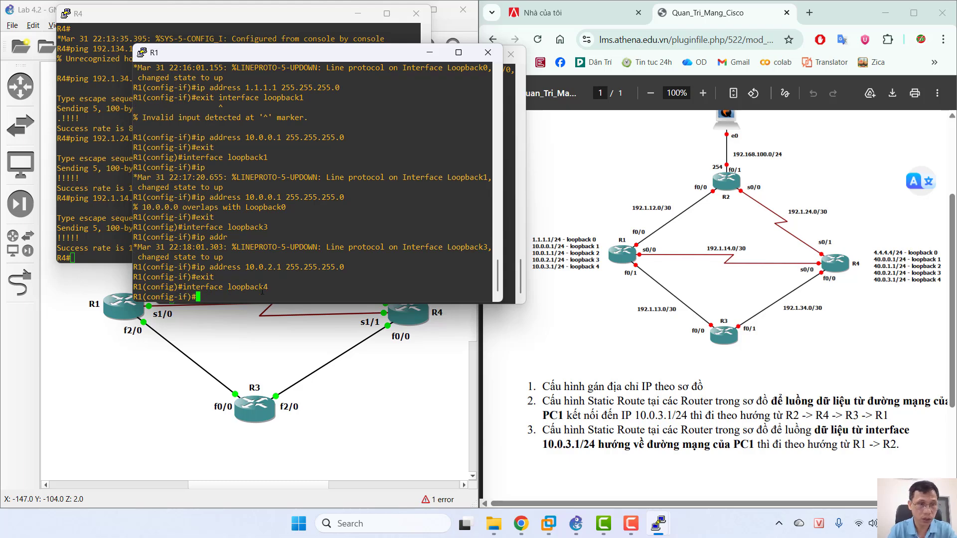
# Step: Assign IP address 10.0.3.1 with mask 255.255.255.0 to loopback4 on R1 and leave the interface configuration
pyautogui.write('ip addre')
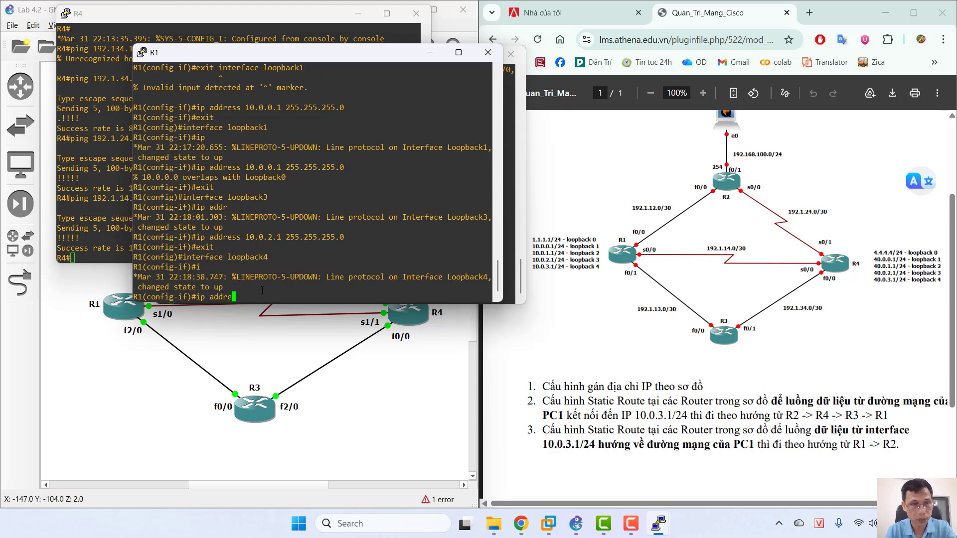
pyautogui.write('ss ')
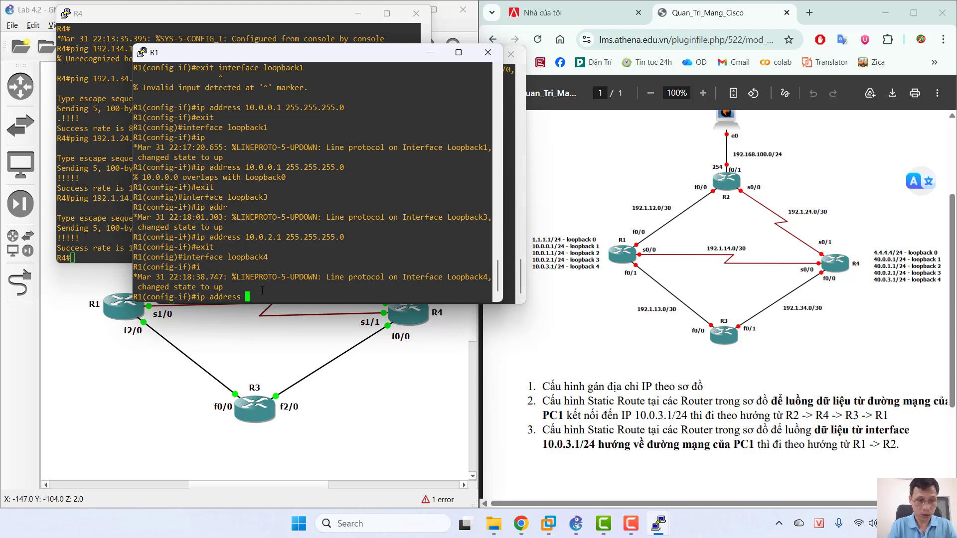
pyautogui.write('10.')
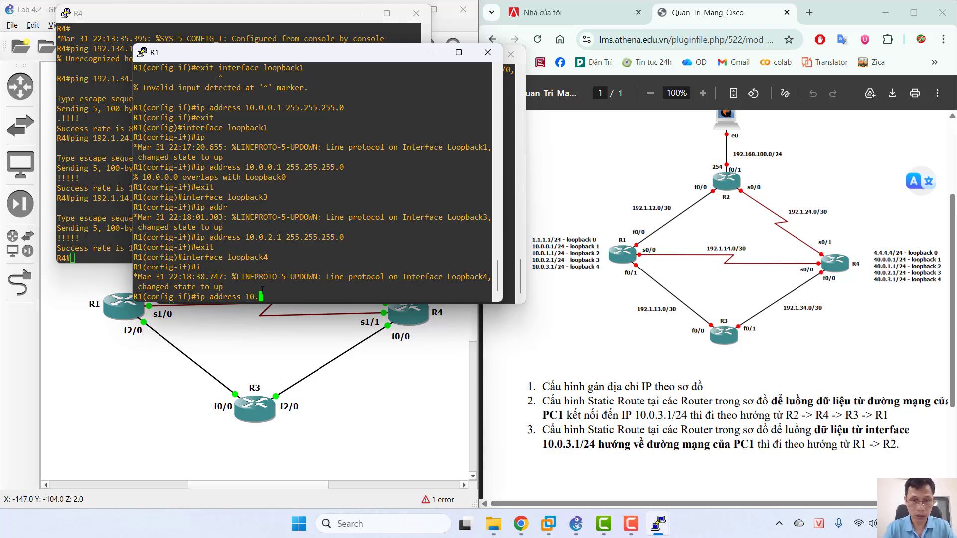
pyautogui.write('0.3.1 ')
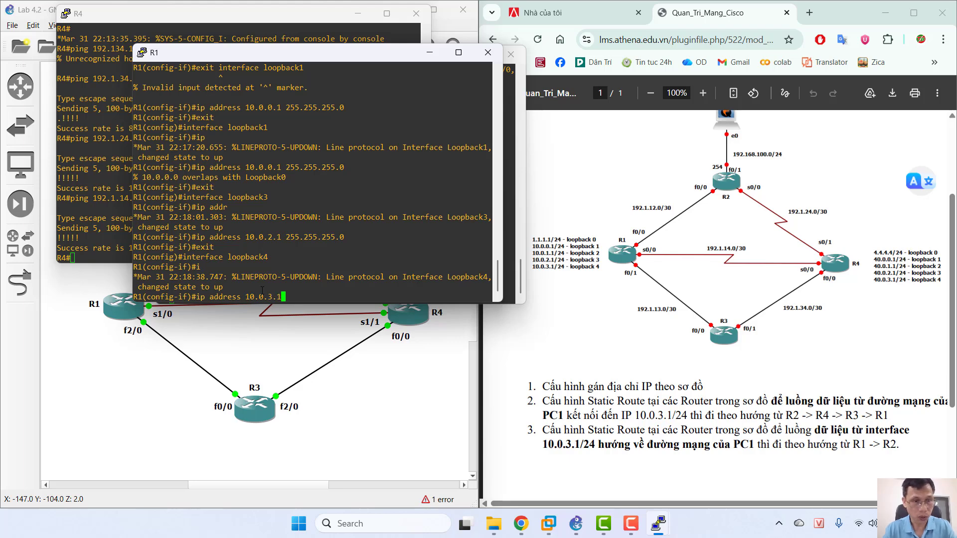
pyautogui.write('255.')
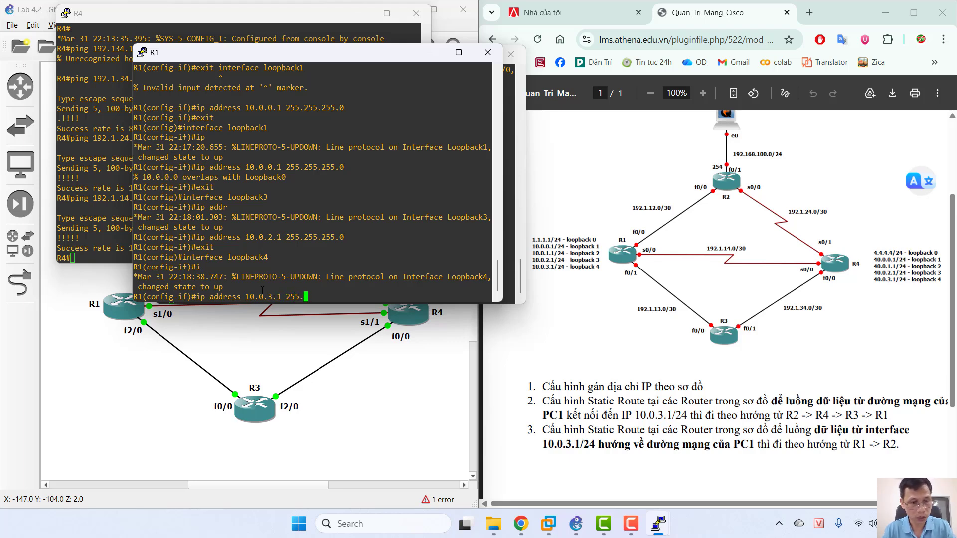
pyautogui.write('255.2')
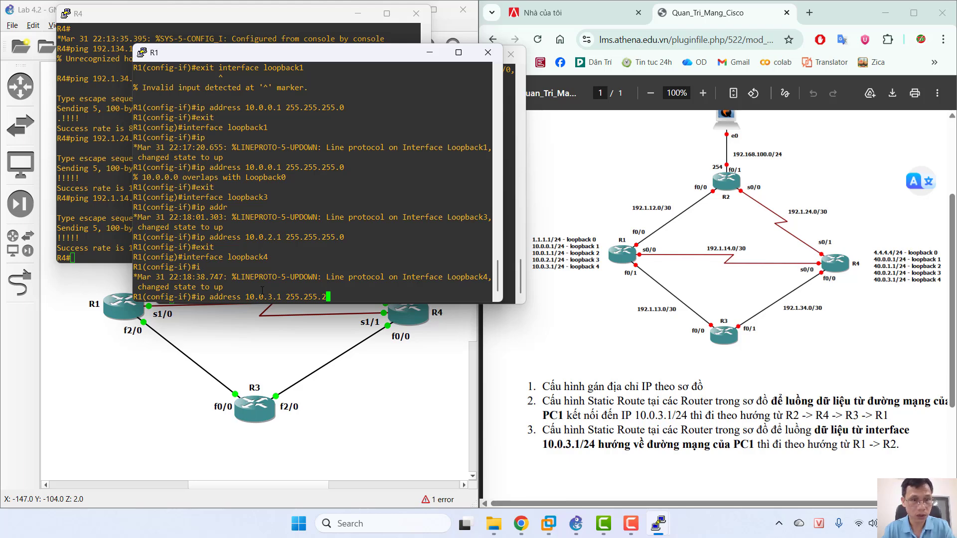
pyautogui.write('55.0')
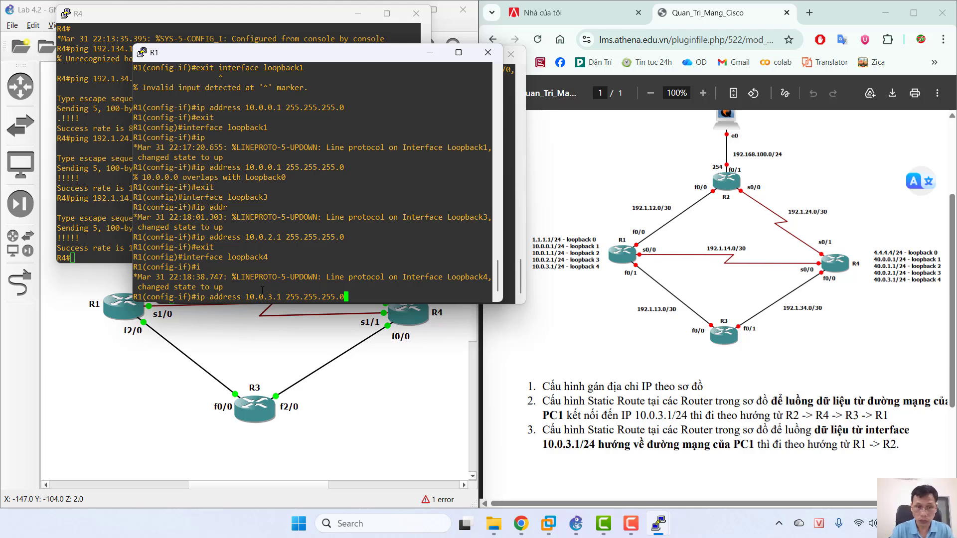
pyautogui.press('Return')
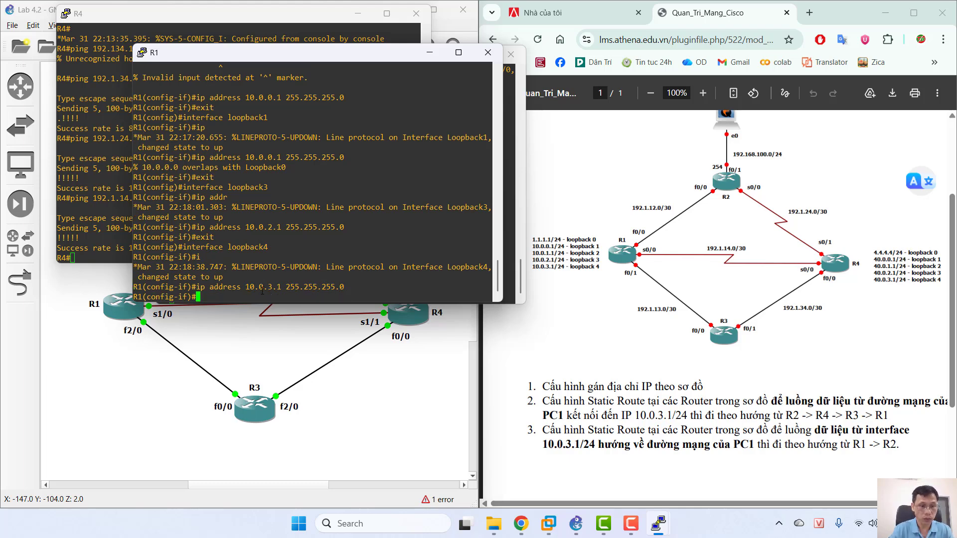
pyautogui.write('exit')
pyautogui.press('Return')
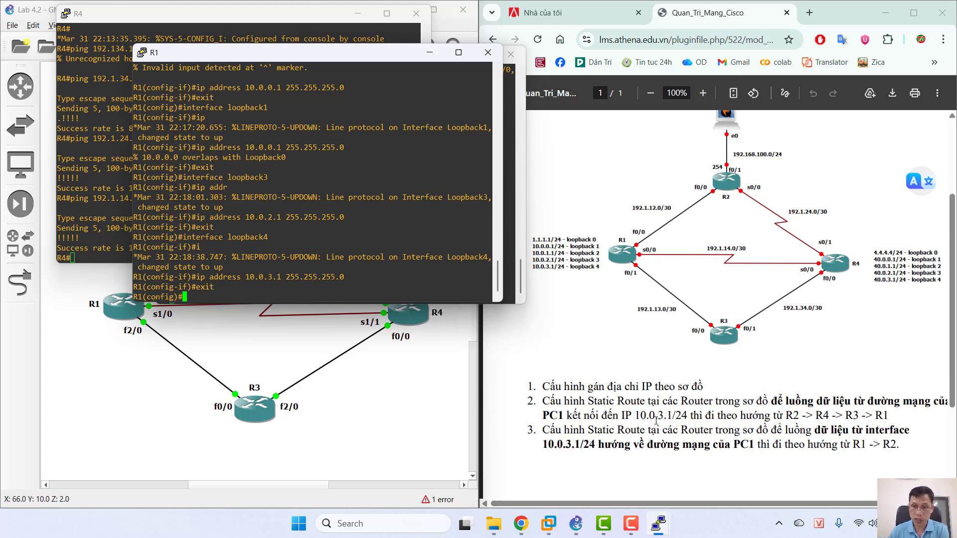
# Step: Mark the 10.0.3.1/24 destination in the second task of the lab sheet and enter global configuration mode on R2
pyautogui.click(824, 424)
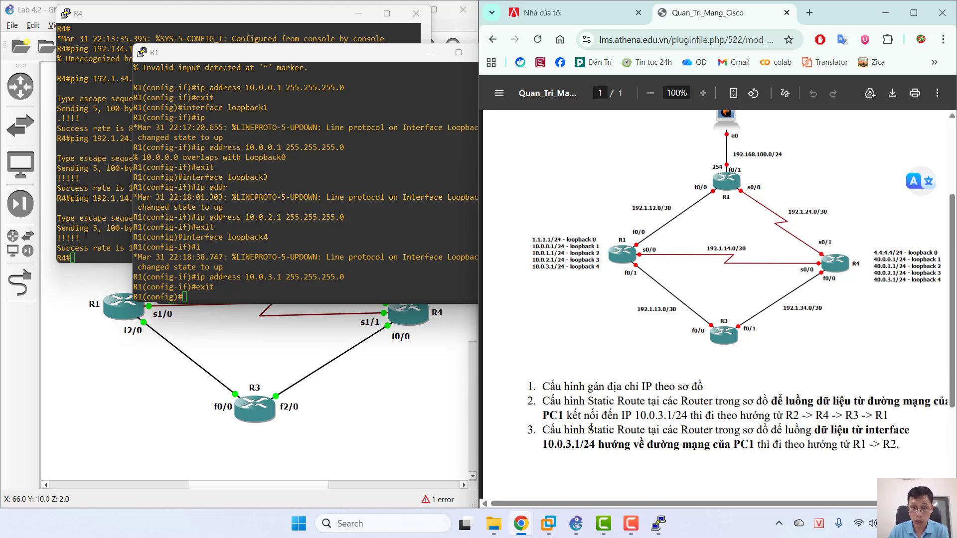
pyautogui.moveTo(635, 415); pyautogui.dragTo(681, 416)
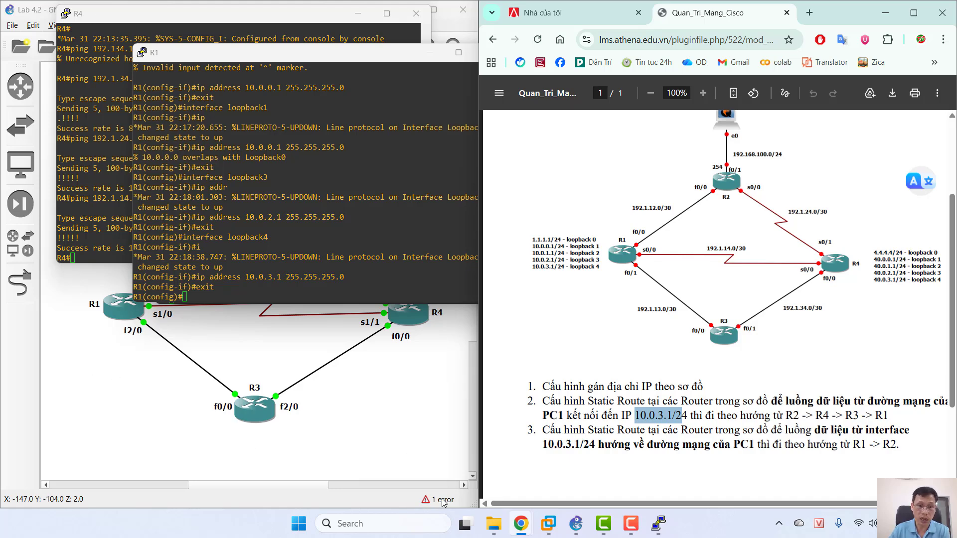
pyautogui.moveTo(640, 527)
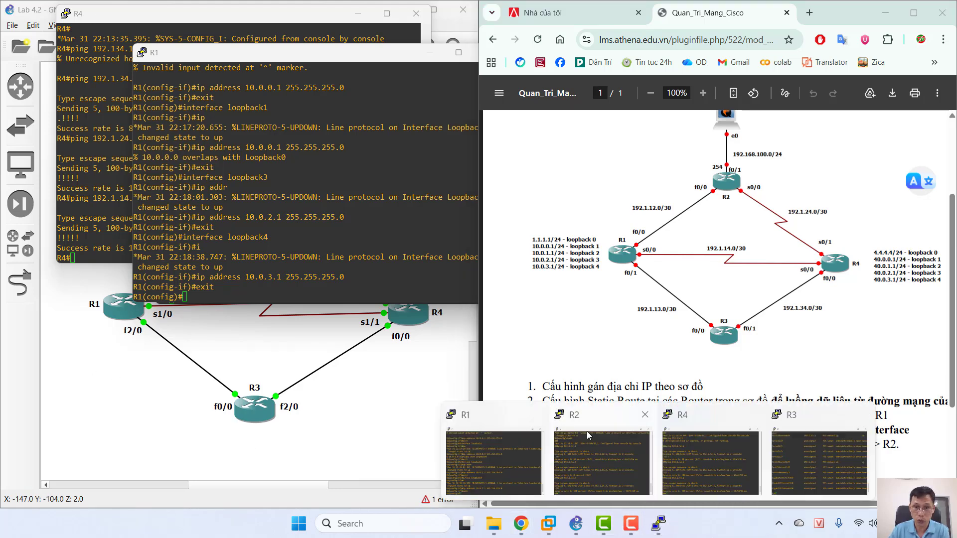
pyautogui.click(587, 432)
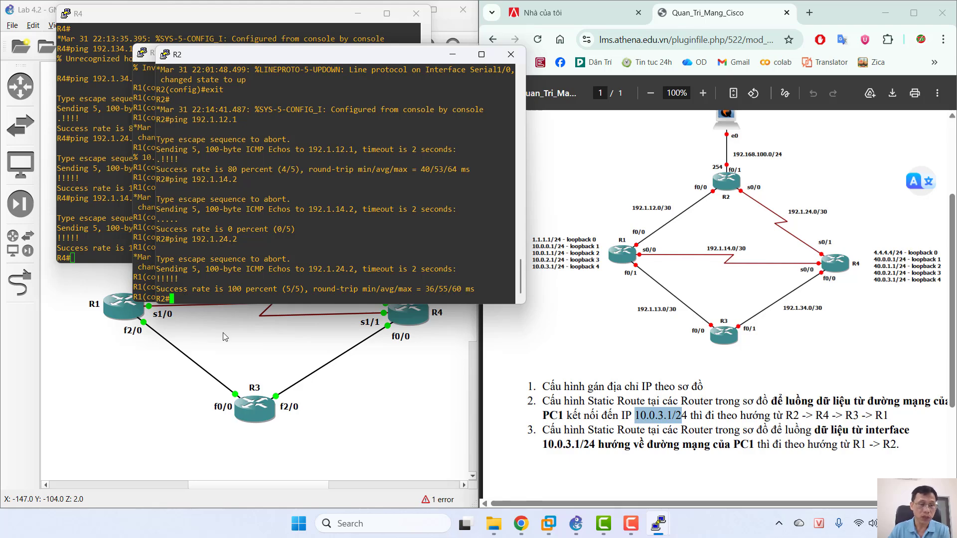
pyautogui.write('conf')
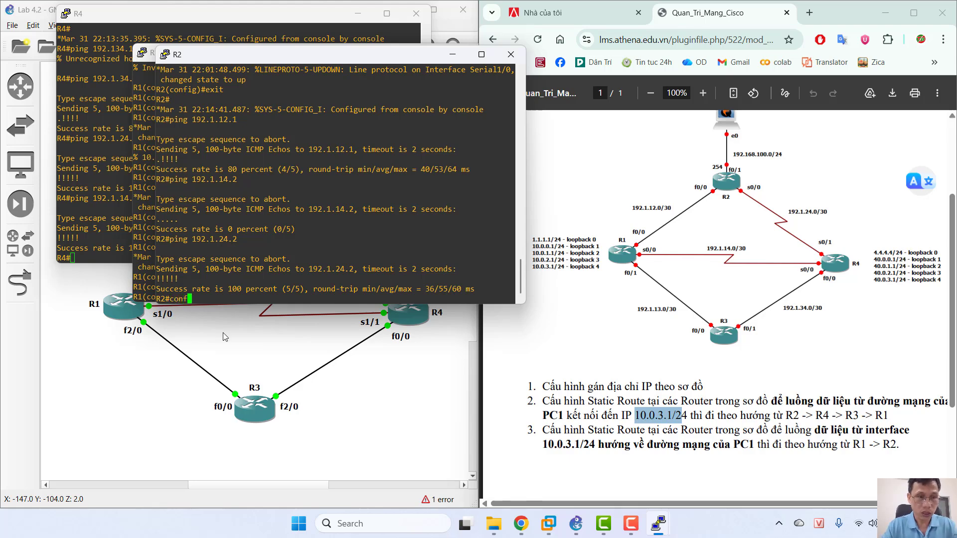
pyautogui.write('ig t')
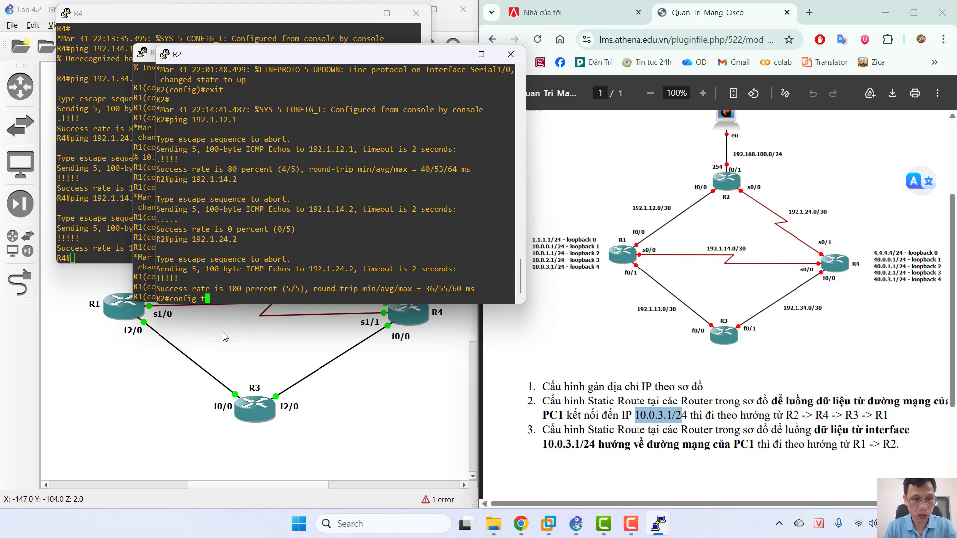
pyautogui.press('Return')
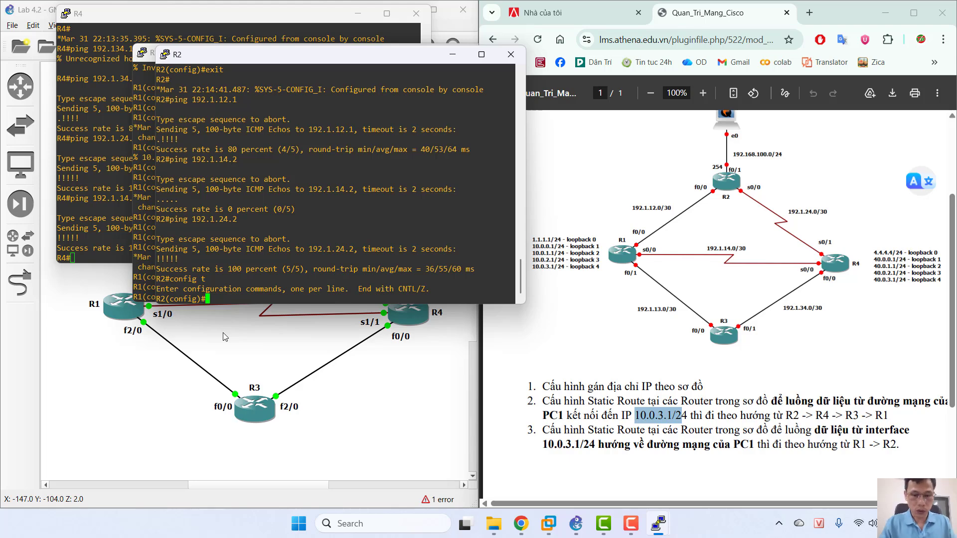
# Step: Add a static route on R2 to 10.0.3.1 with mask 255.255.255.255 via next hop 192.1.24.2, clearing the console windows covering the topology
pyautogui.write('ip route ')
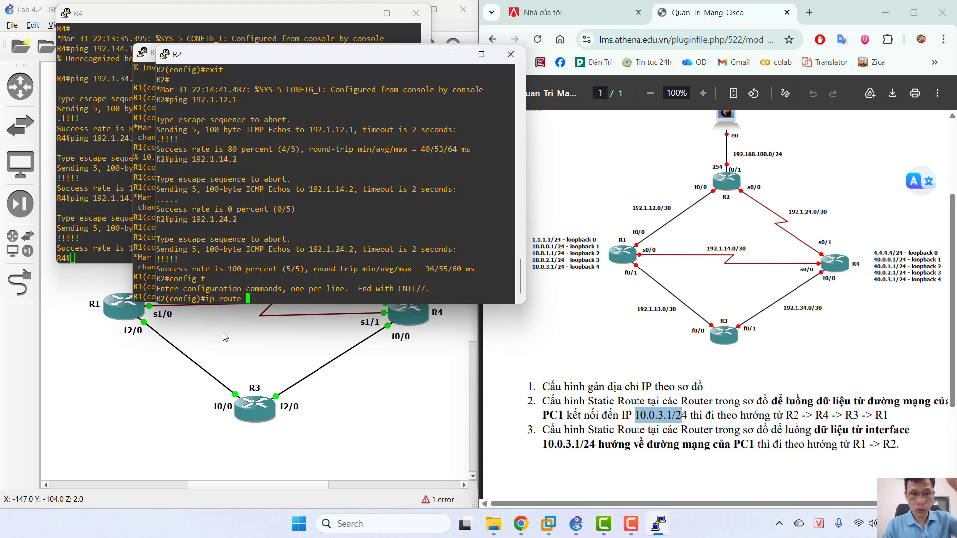
pyautogui.write('10.')
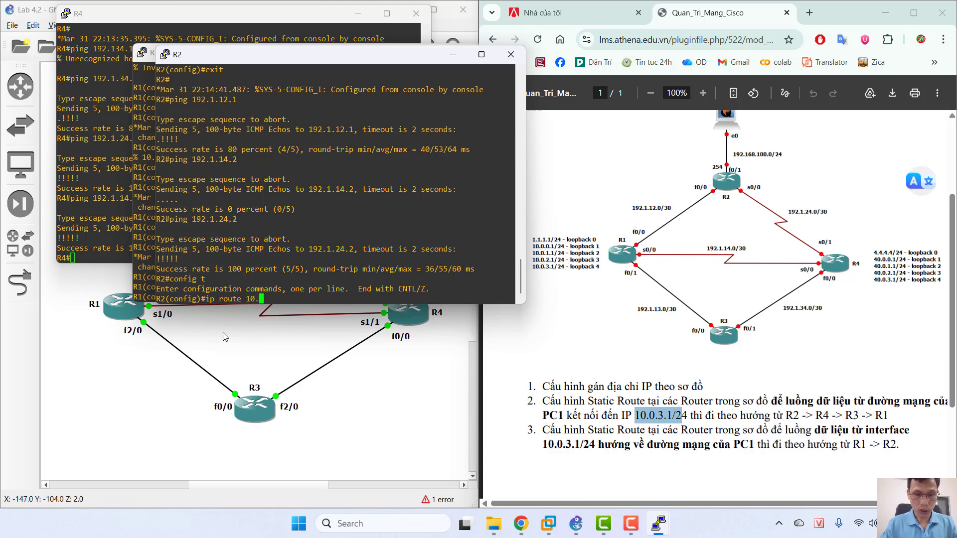
pyautogui.write('0.3.1')
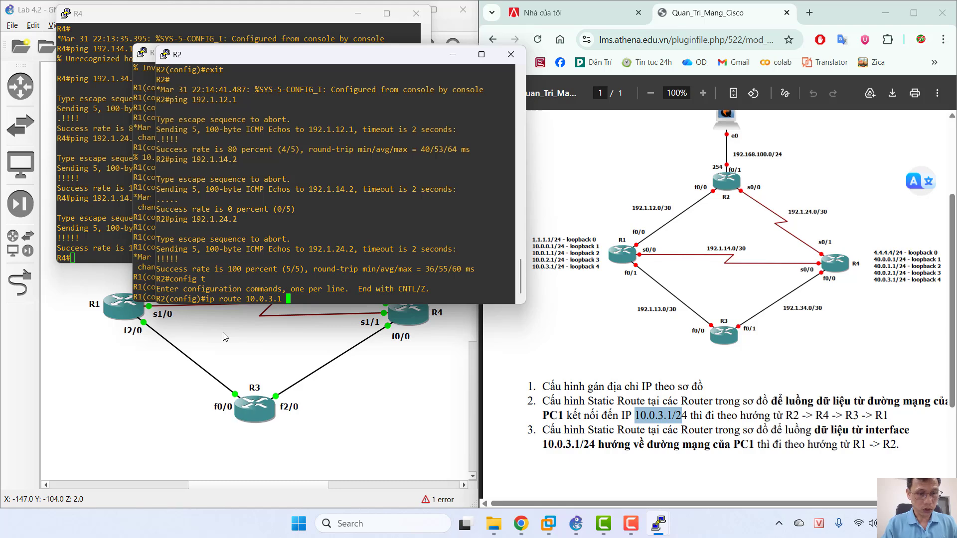
pyautogui.write(' 255.255.')
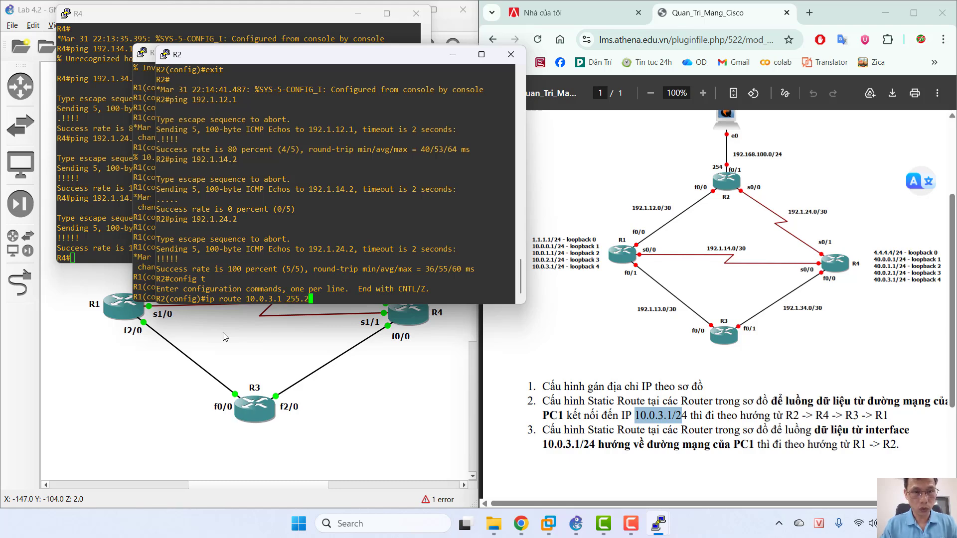
pyautogui.write('255.255')
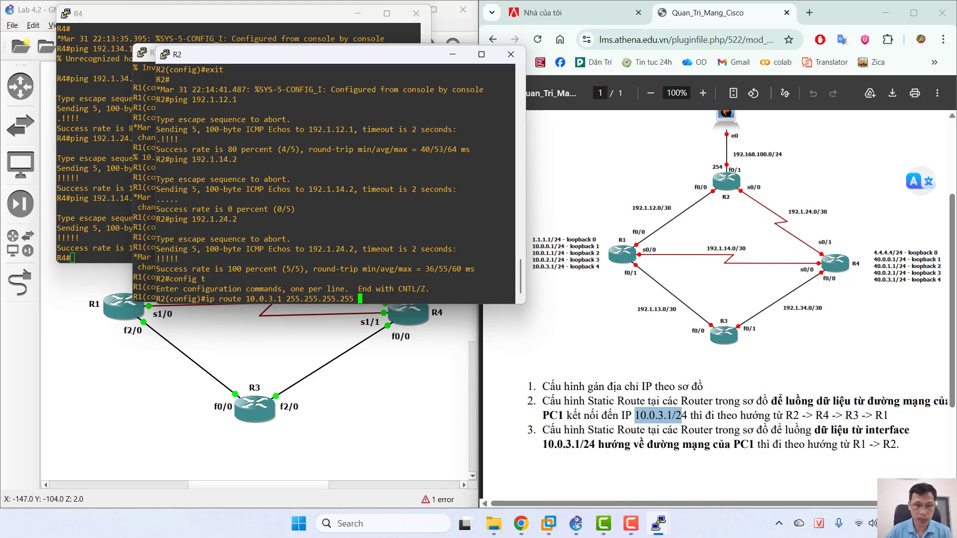
pyautogui.moveTo(377, 60); pyautogui.dragTo(312, 109)
pyautogui.click(430, 52)
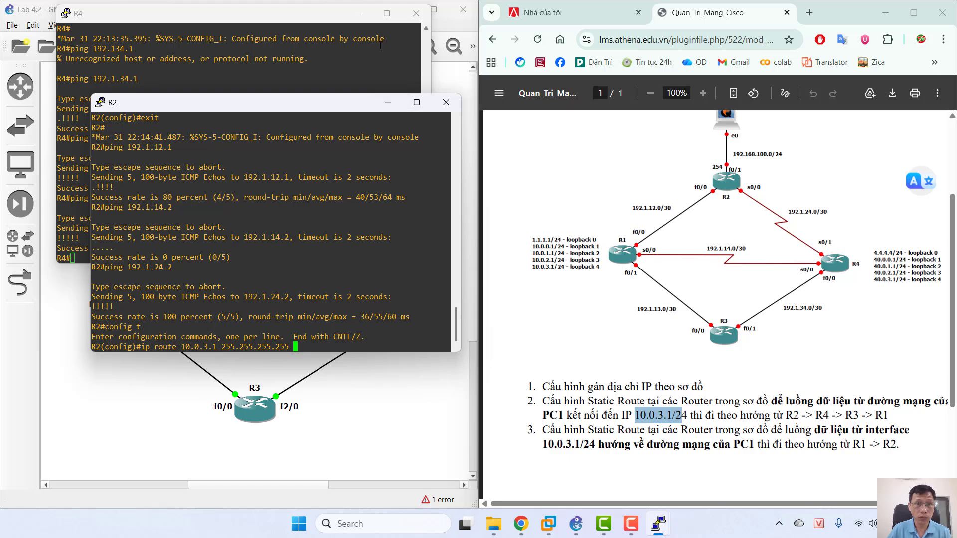
pyautogui.click(358, 13)
pyautogui.moveTo(360, 103); pyautogui.dragTo(337, 27)
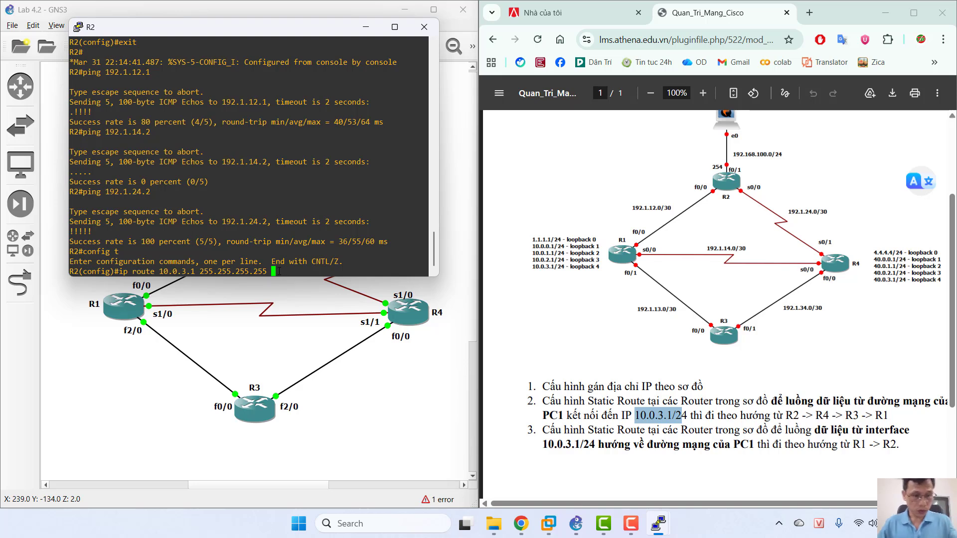
pyautogui.write('192.')
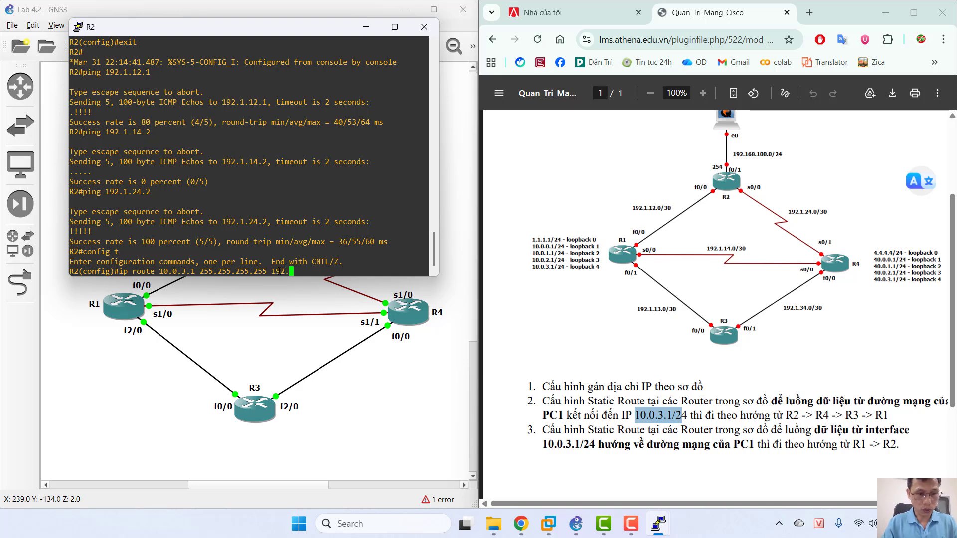
pyautogui.write('1.2')
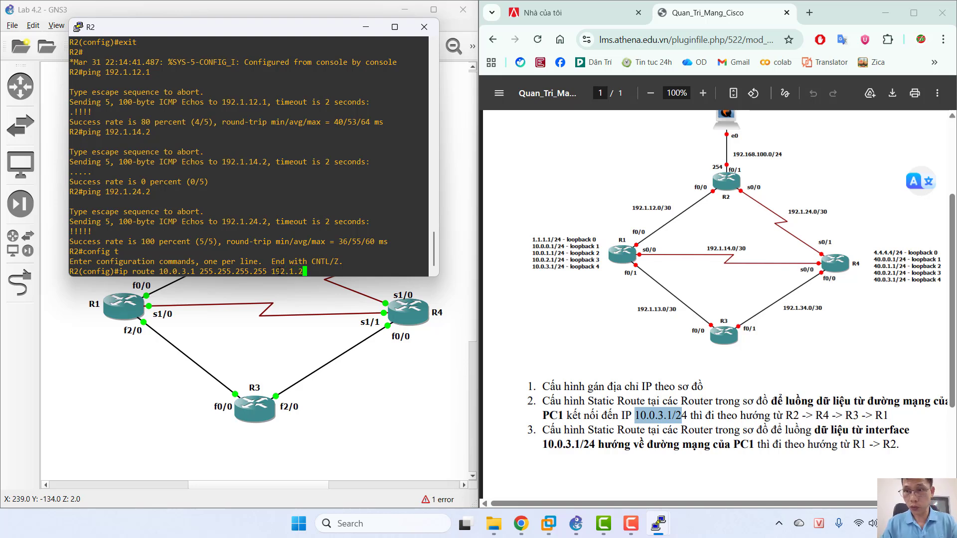
pyautogui.write('4')
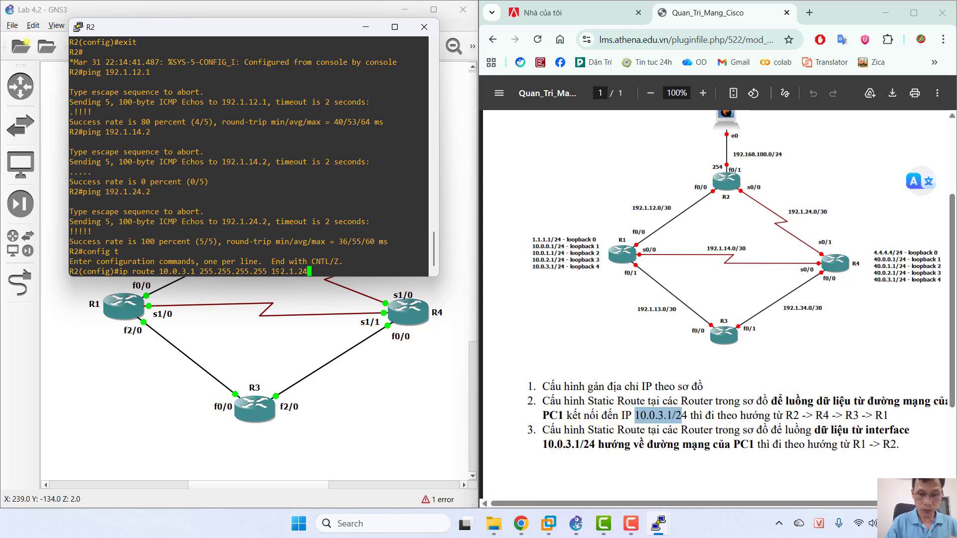
pyautogui.write('.')
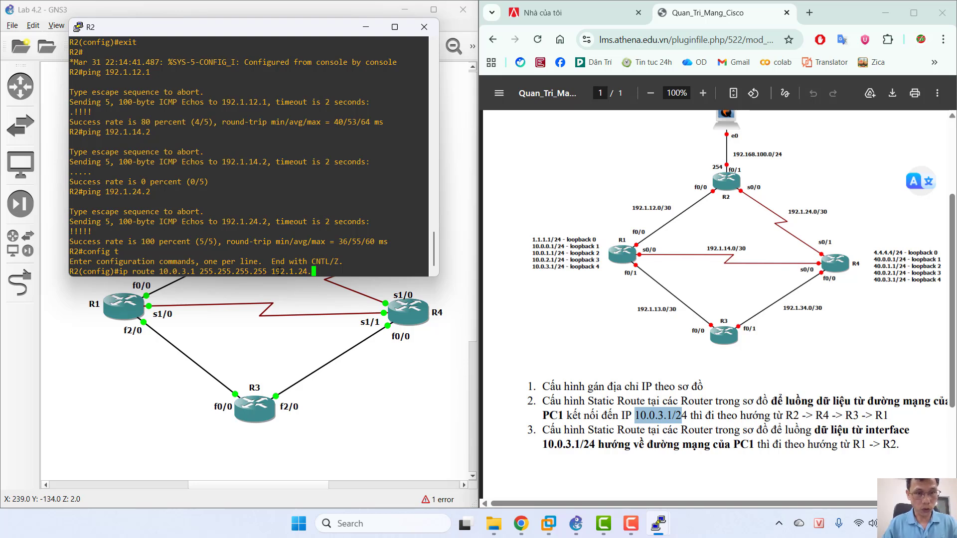
pyautogui.write('2')
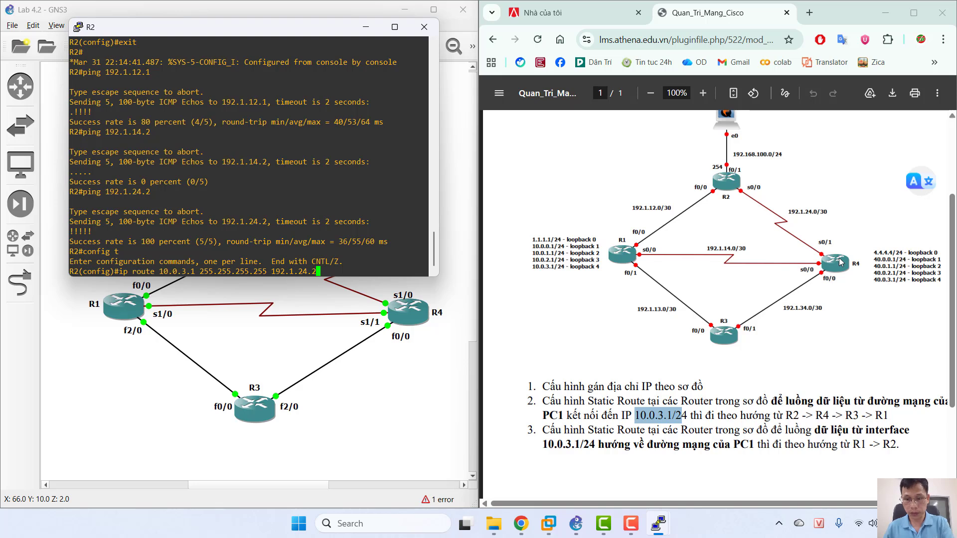
pyautogui.press('Return')
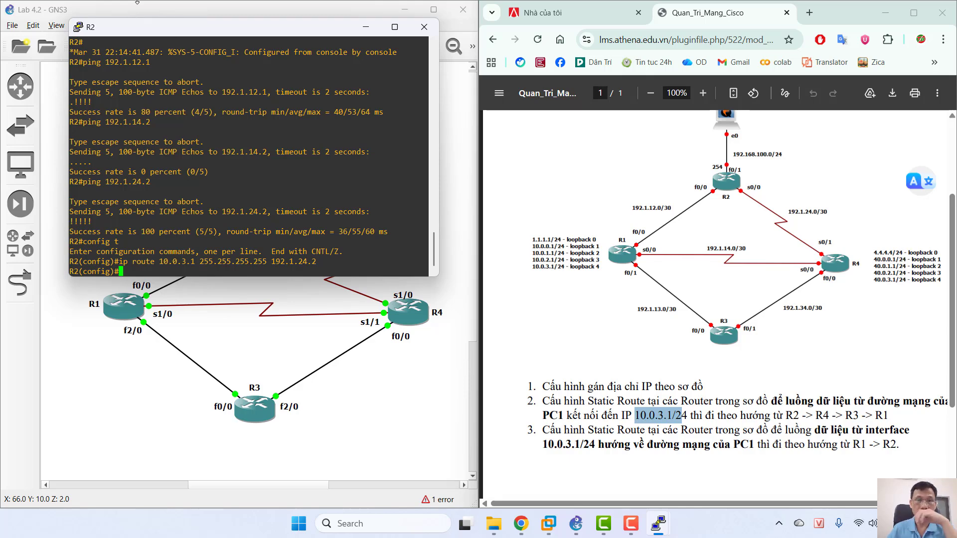
# Step: Switch to the R4 console and enter global configuration mode
pyautogui.click(656, 523)
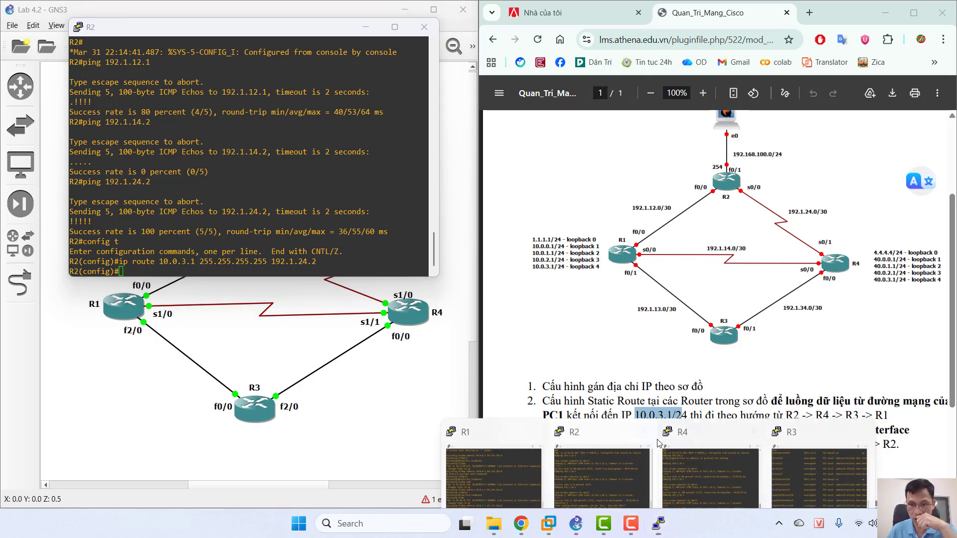
pyautogui.click(708, 419)
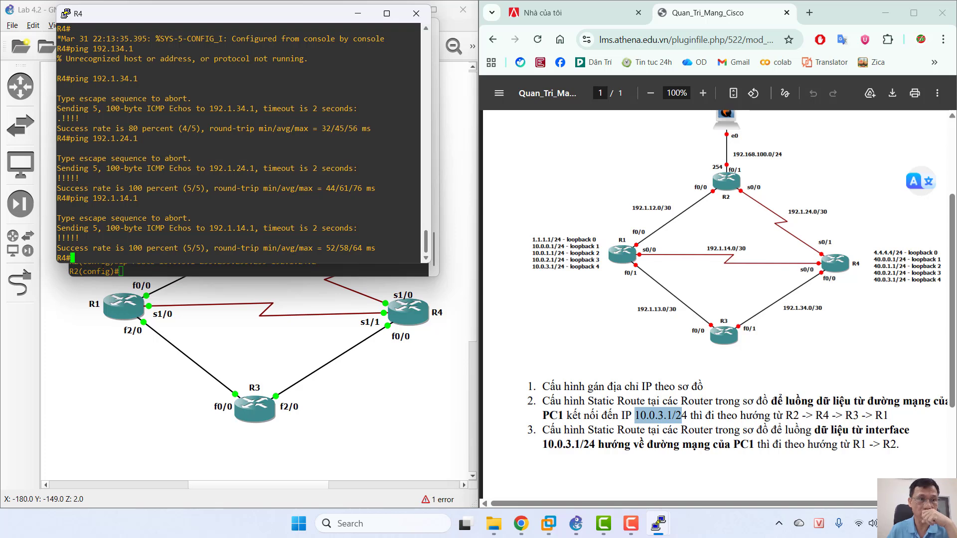
pyautogui.write('conf')
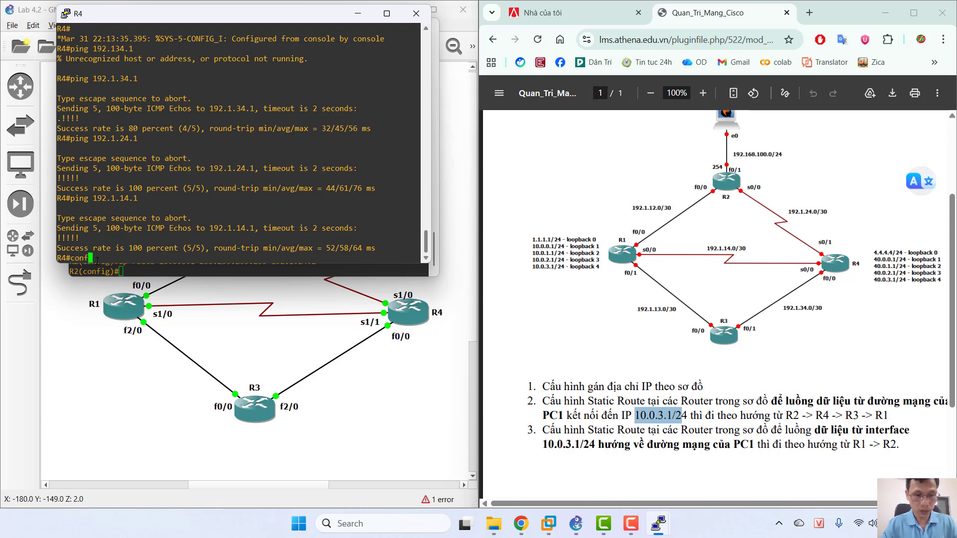
pyautogui.write('ig t')
pyautogui.press('Return')
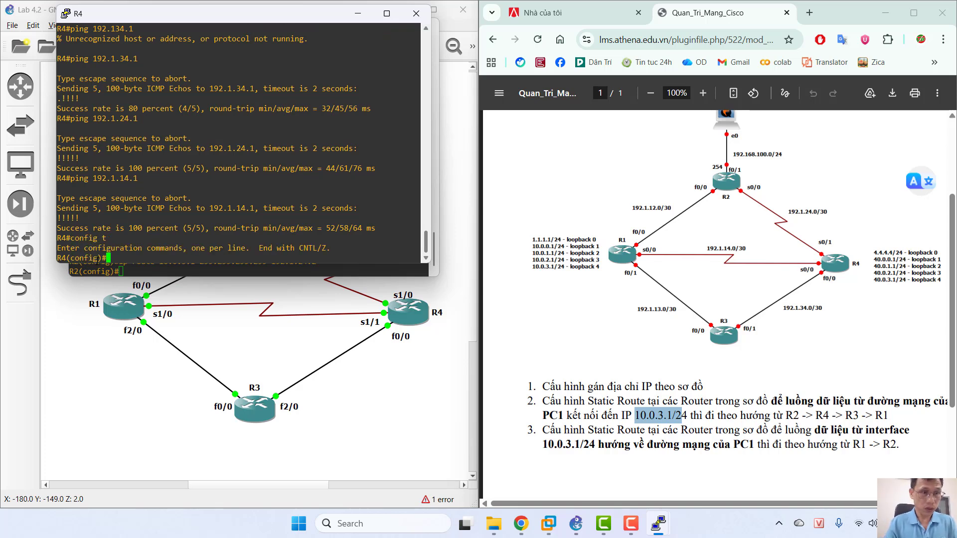
# Step: Add a static route on R4 to 10.0.3.1 with mask 255.255.255.255 via next hop 192.1.34.1
pyautogui.write('ip ')
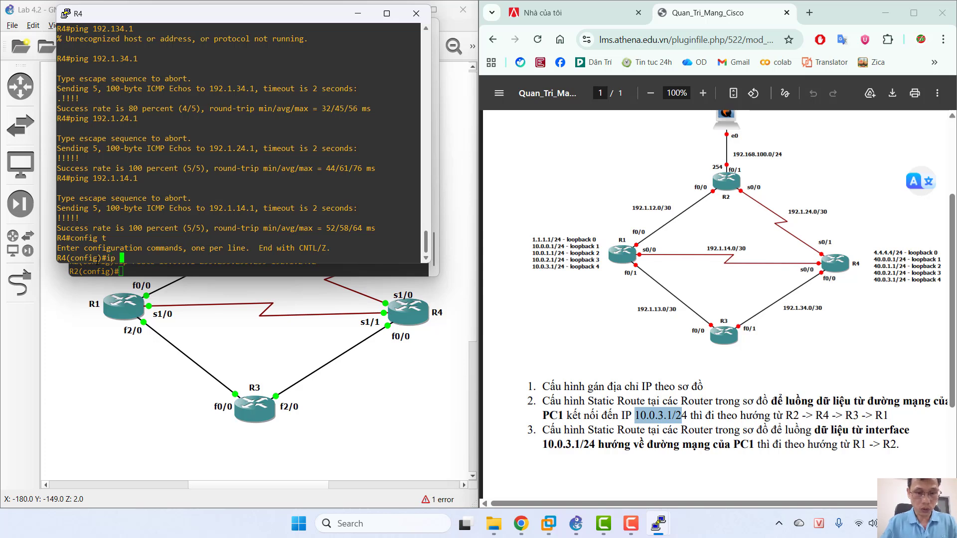
pyautogui.write('route ')
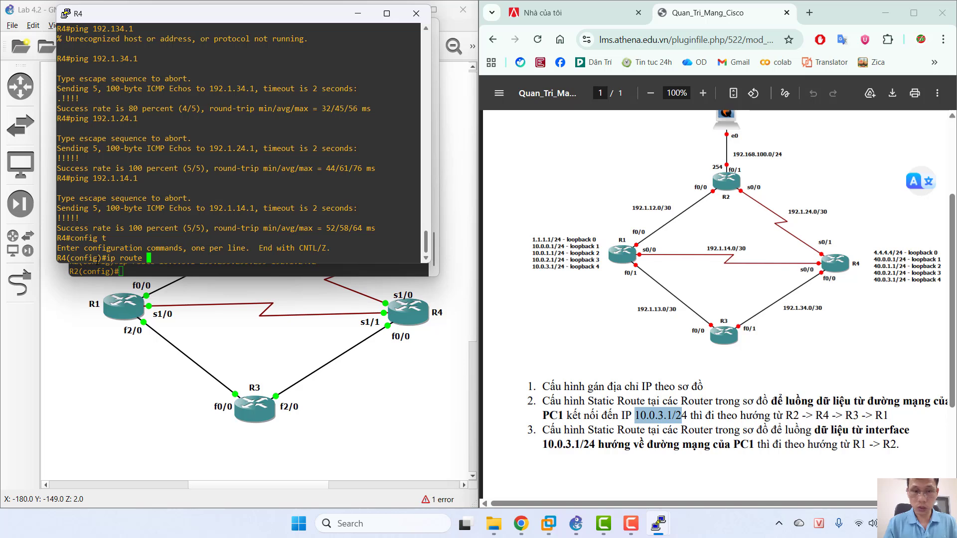
pyautogui.write('10.0.')
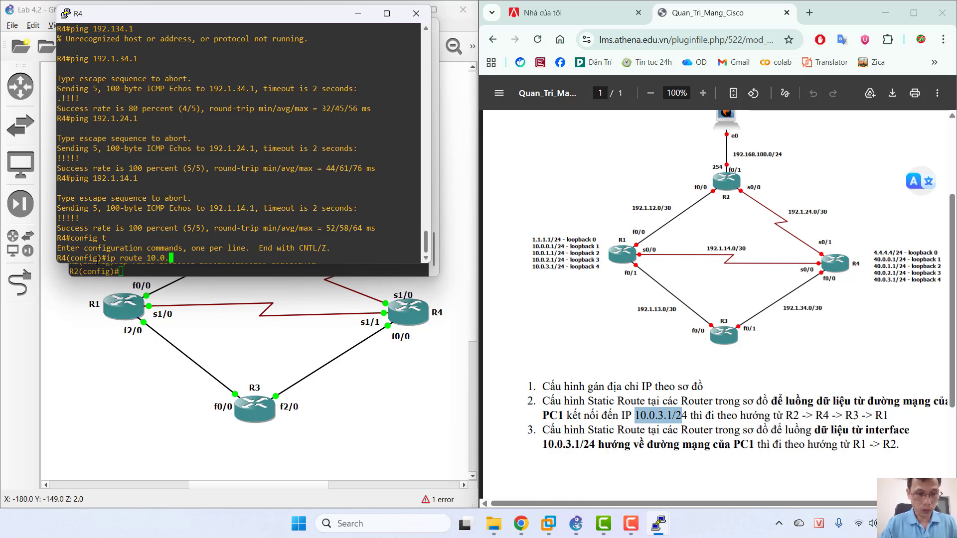
pyautogui.write('3.1 2')
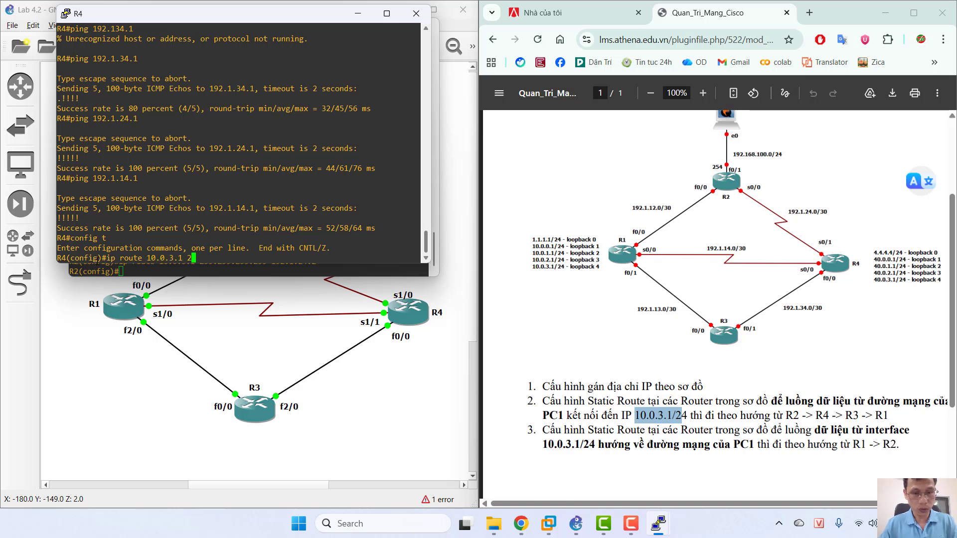
pyautogui.write('55.255.255')
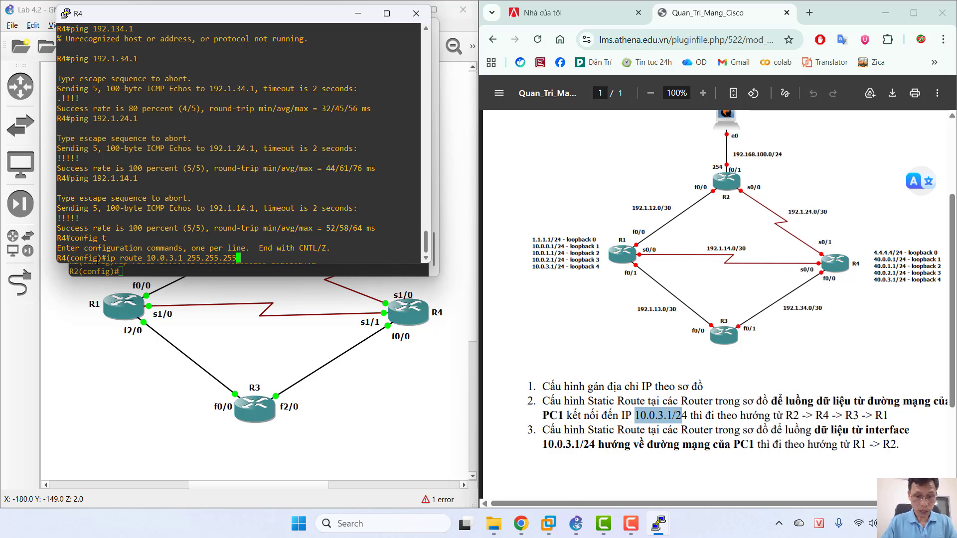
pyautogui.write('.255')
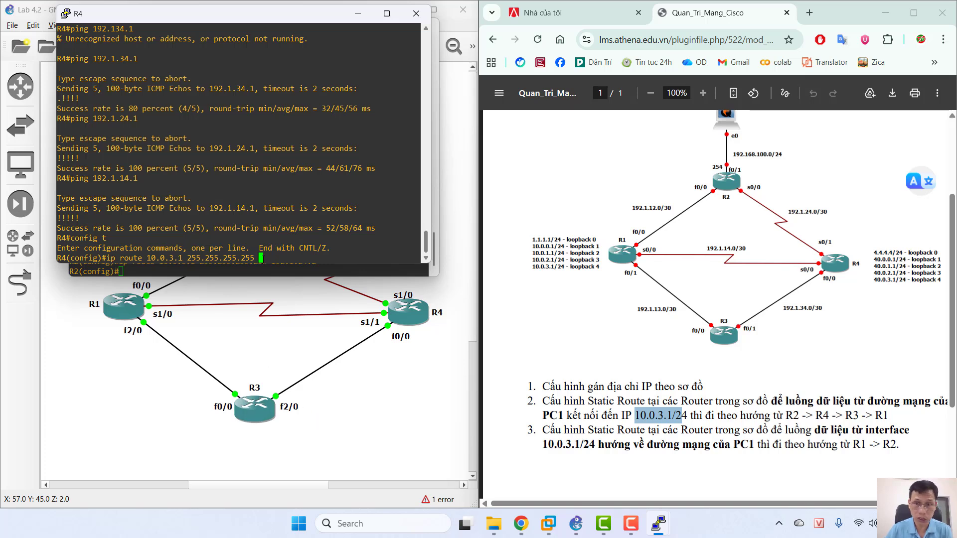
pyautogui.write('19')
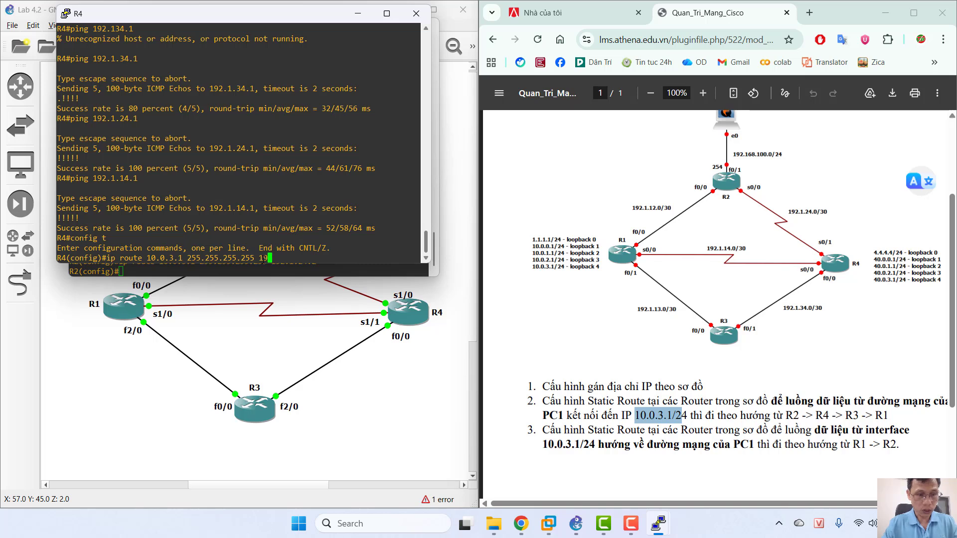
pyautogui.write('2.1')
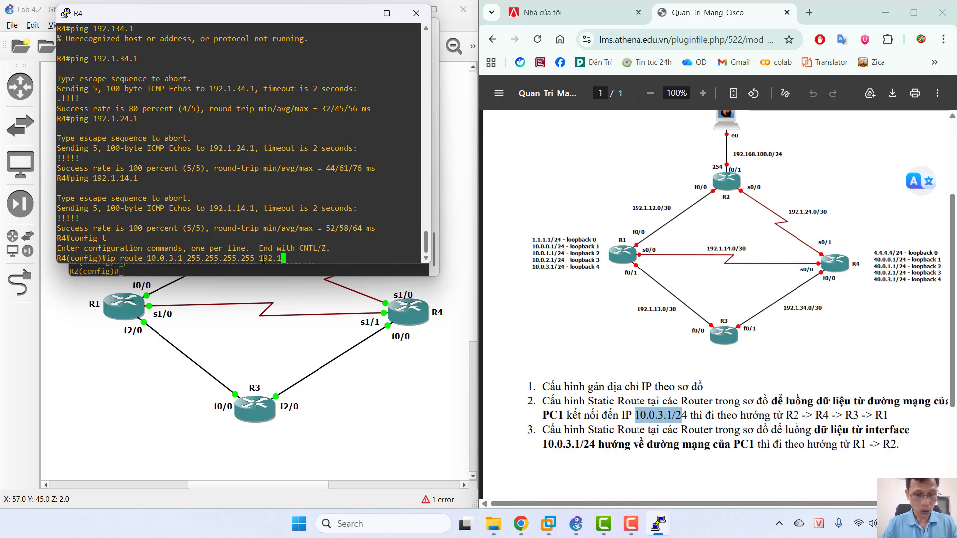
pyautogui.write('.34')
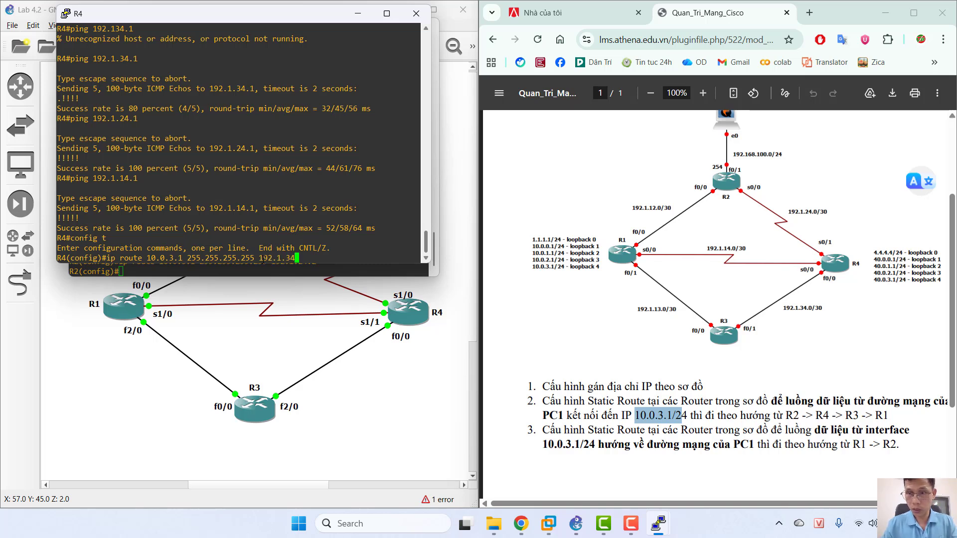
pyautogui.write('.2')
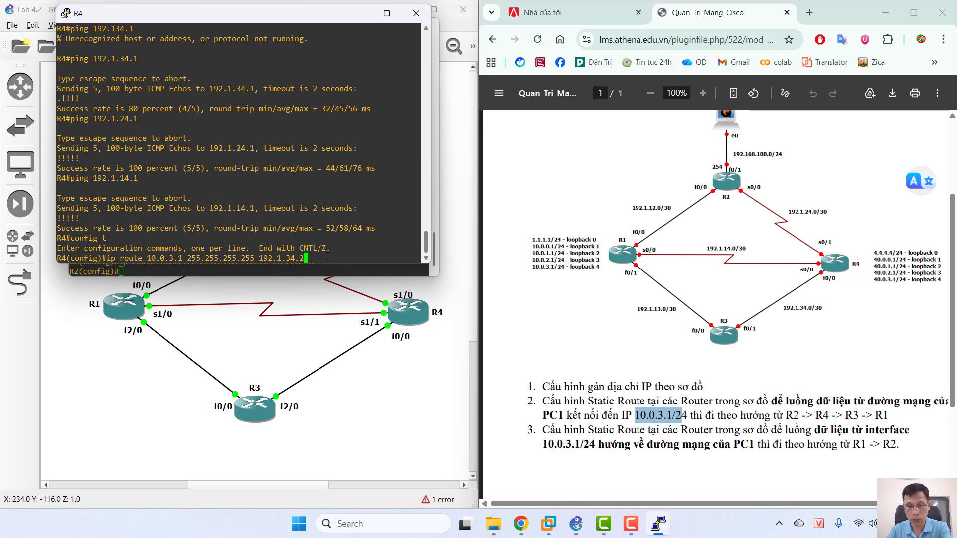
pyautogui.press('BackSpace')
pyautogui.write('1')
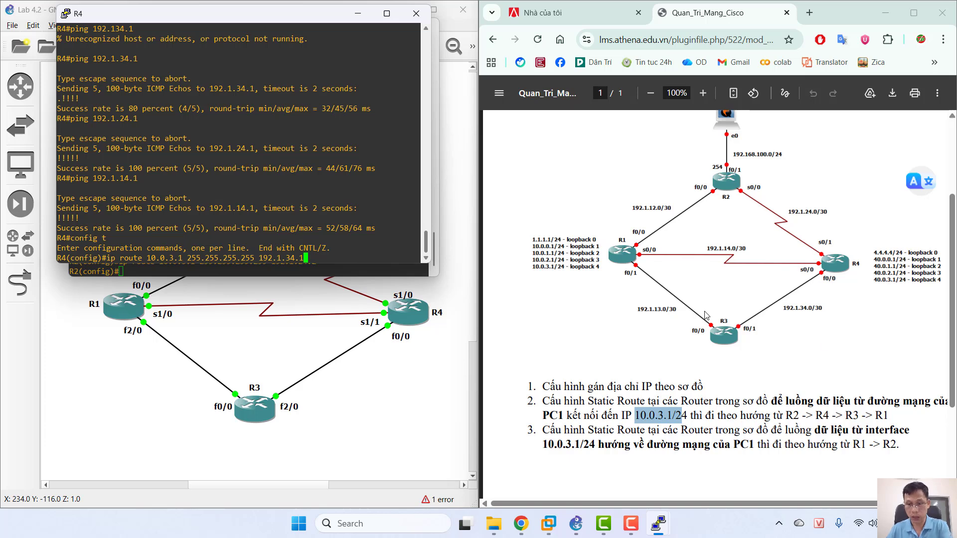
pyautogui.press('Return')
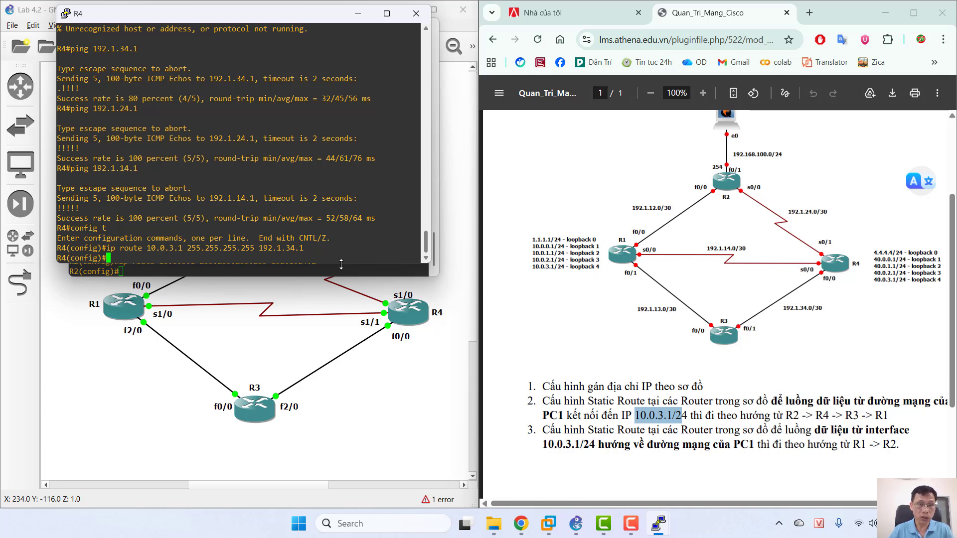
# Step: Switch to the R3 console and enter global configuration mode
pyautogui.click(658, 525)
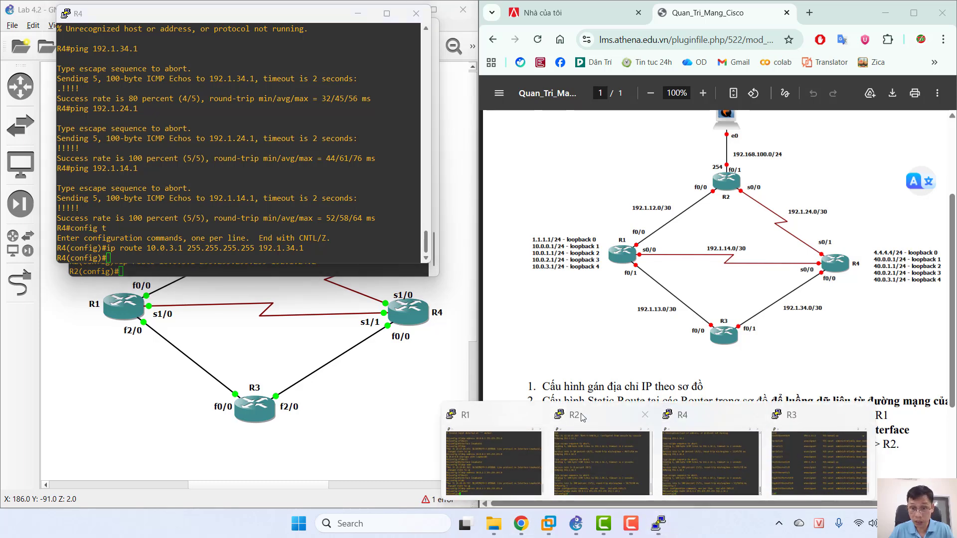
pyautogui.click(805, 415)
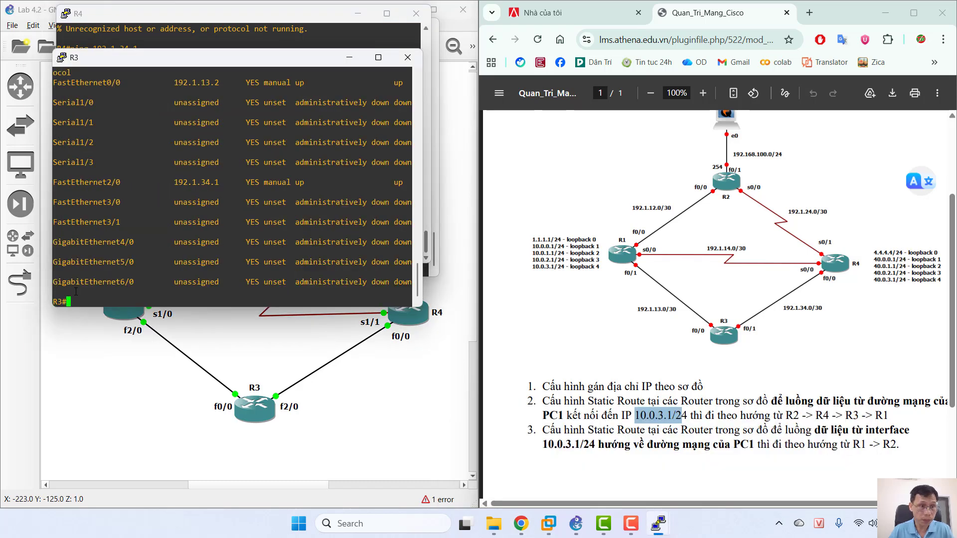
pyautogui.write('config')
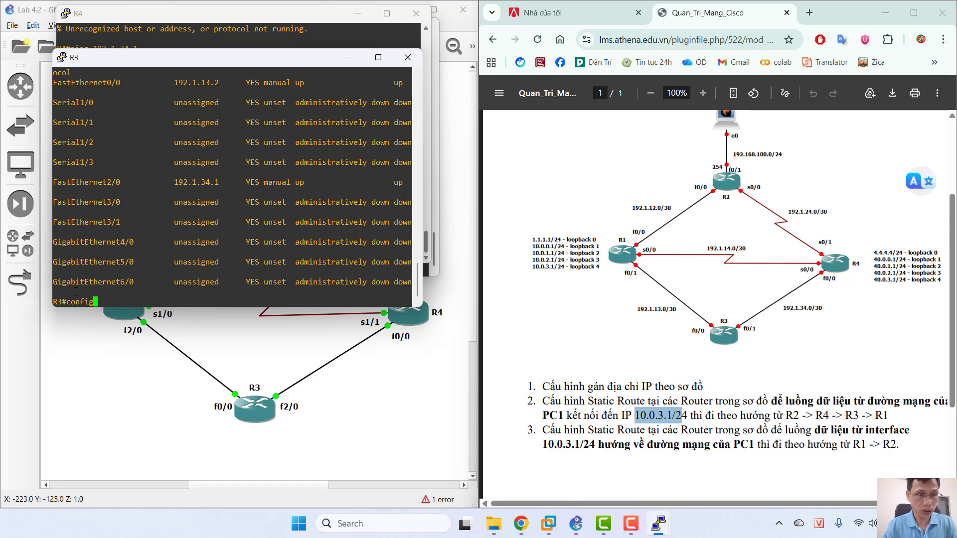
pyautogui.write(' t')
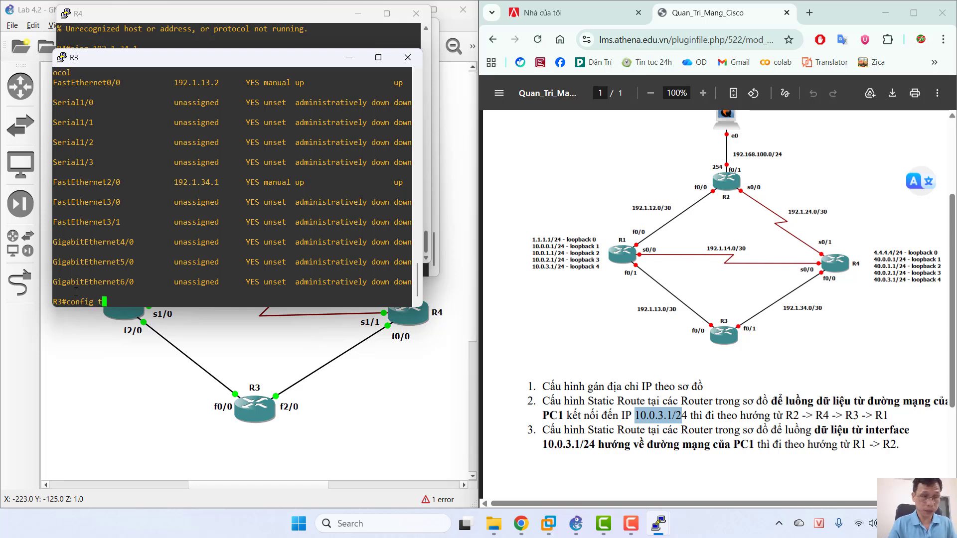
pyautogui.press('Return')
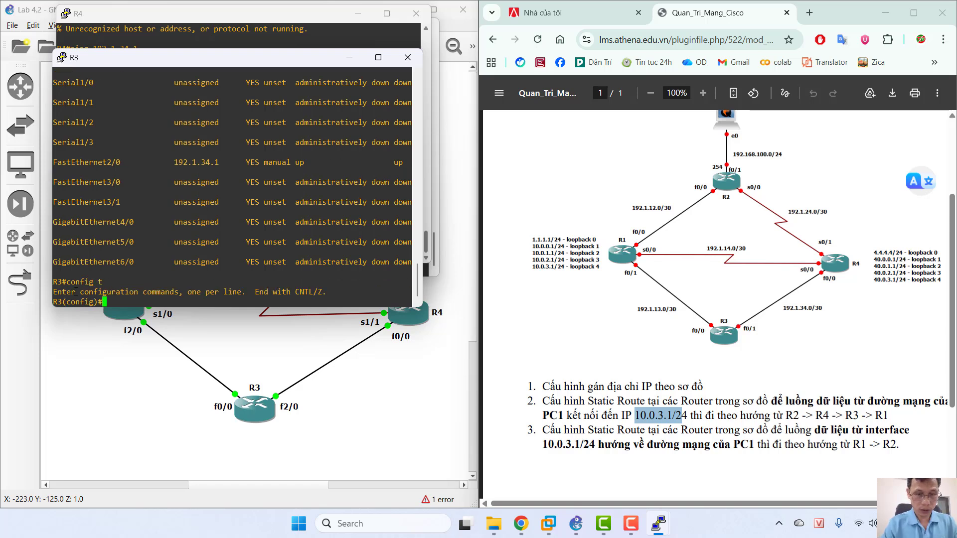
# Step: Add a static route on R3 to 10.0.3.1 with mask 255.255.255.255 via next hop 192.1.13.1
pyautogui.write('ip route')
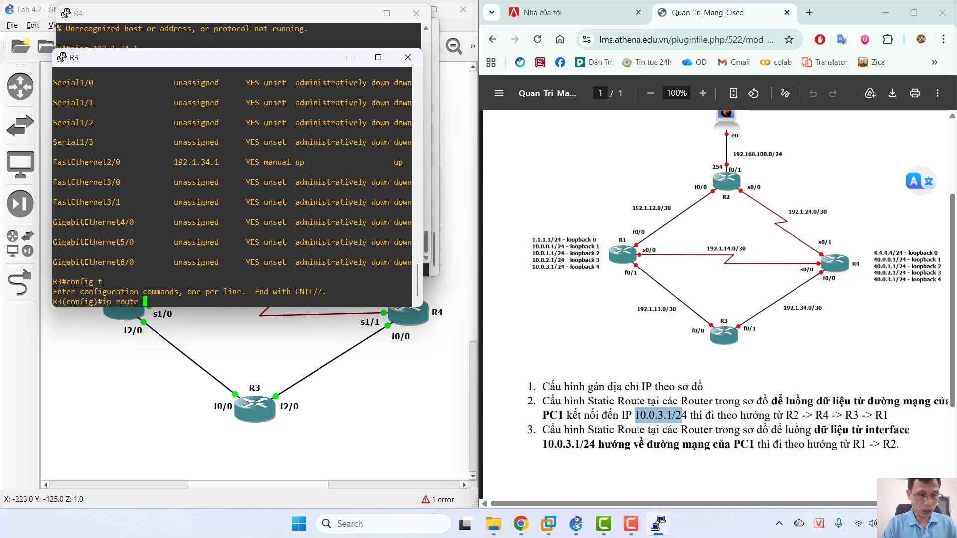
pyautogui.write('10')
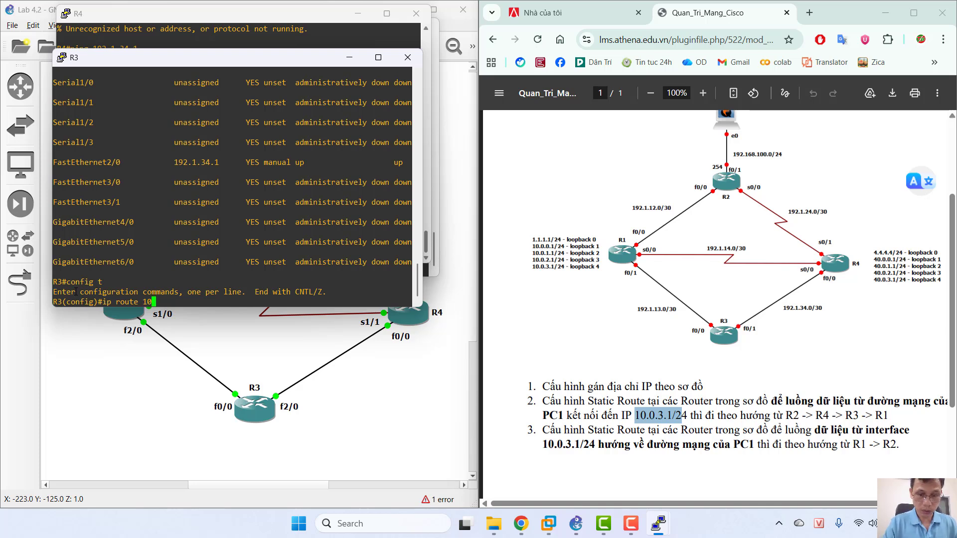
pyautogui.write('.0.3')
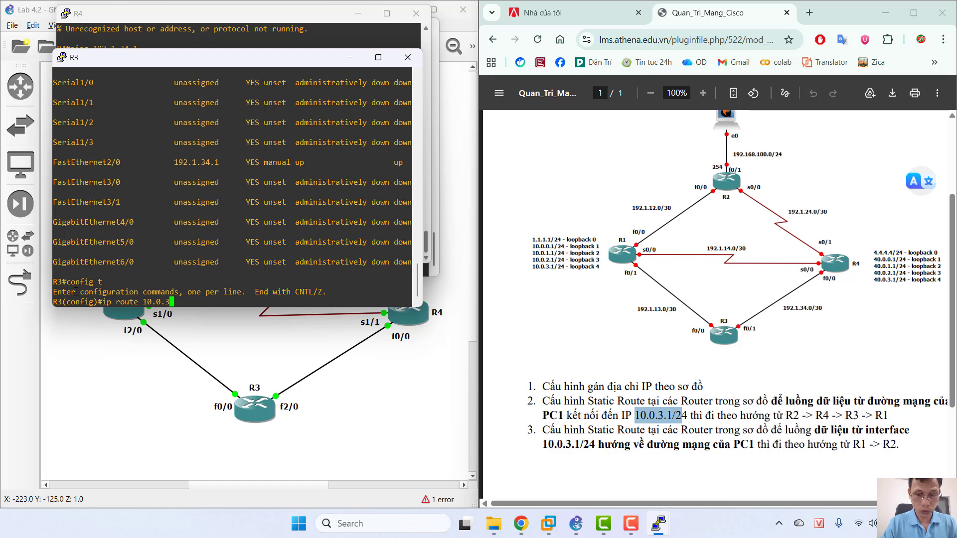
pyautogui.write('.1 ')
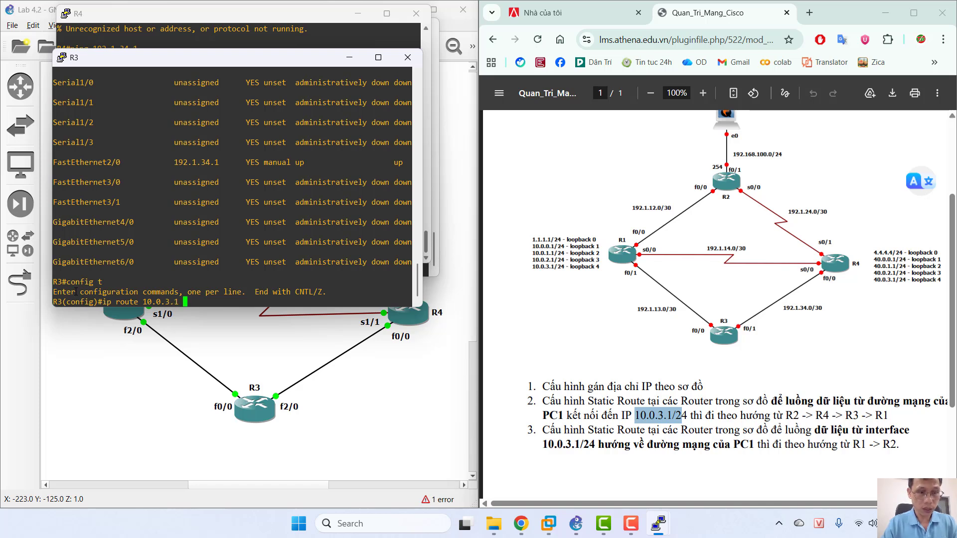
pyautogui.write('255.2')
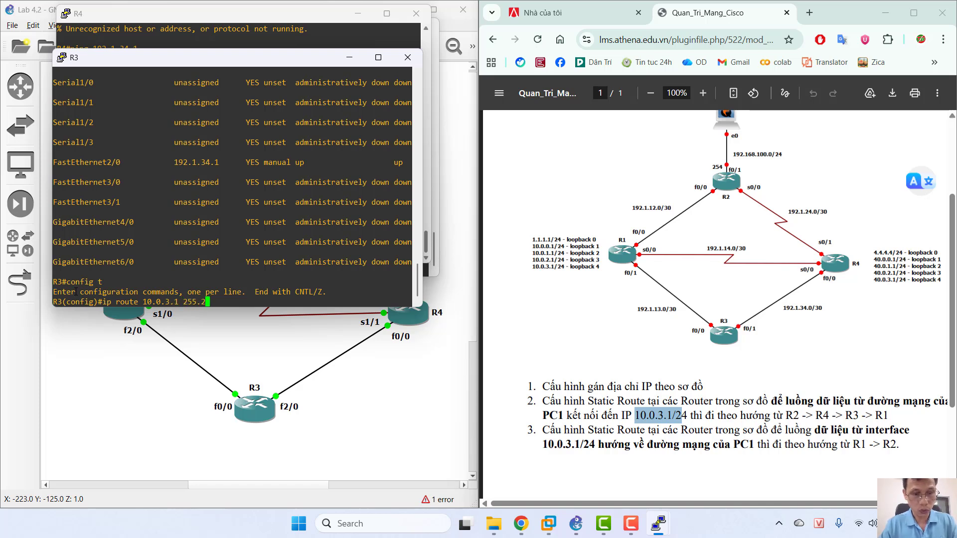
pyautogui.write('55.255.255 ')
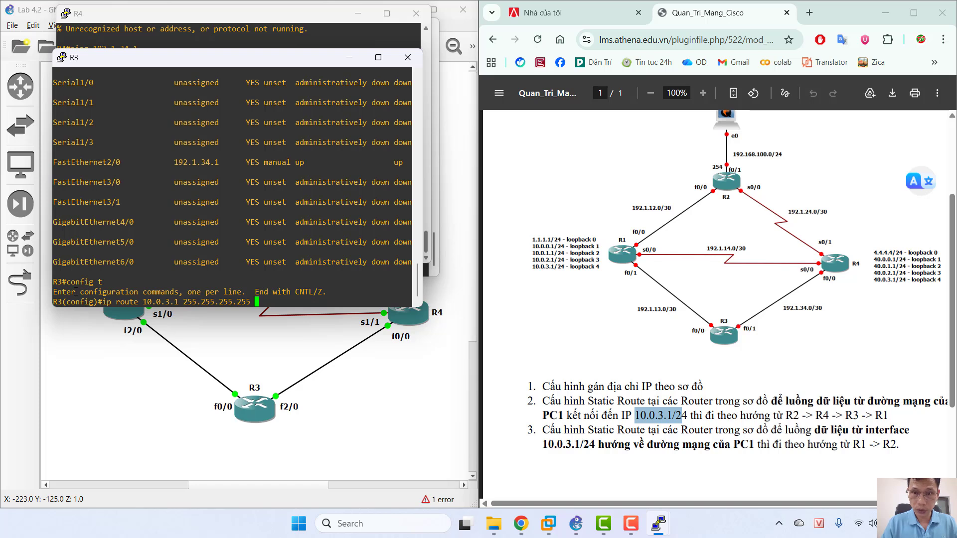
pyautogui.write('192.')
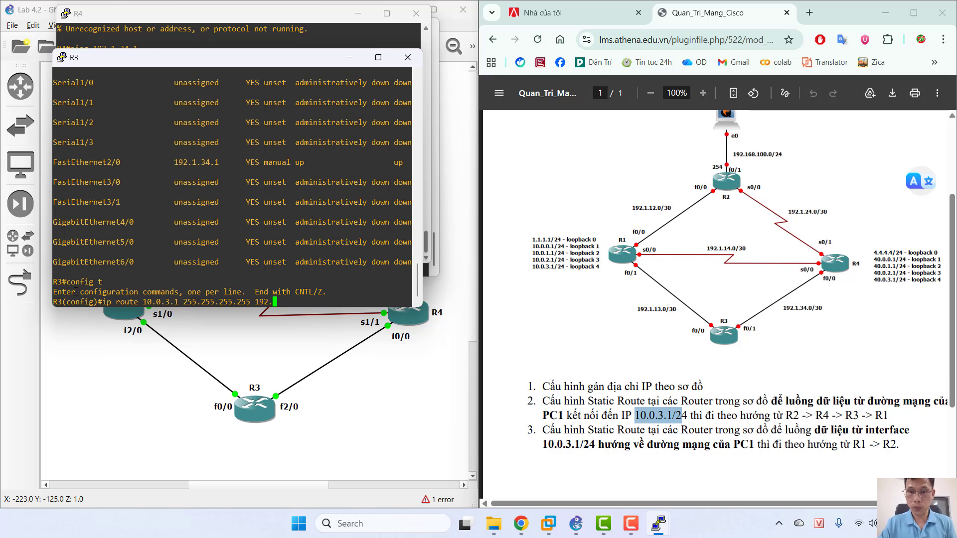
pyautogui.write('1.')
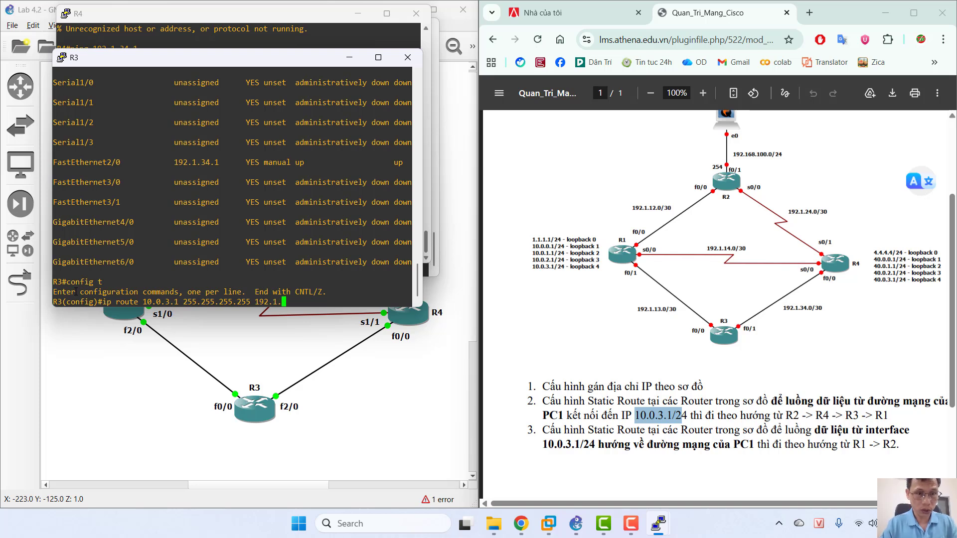
pyautogui.write('13')
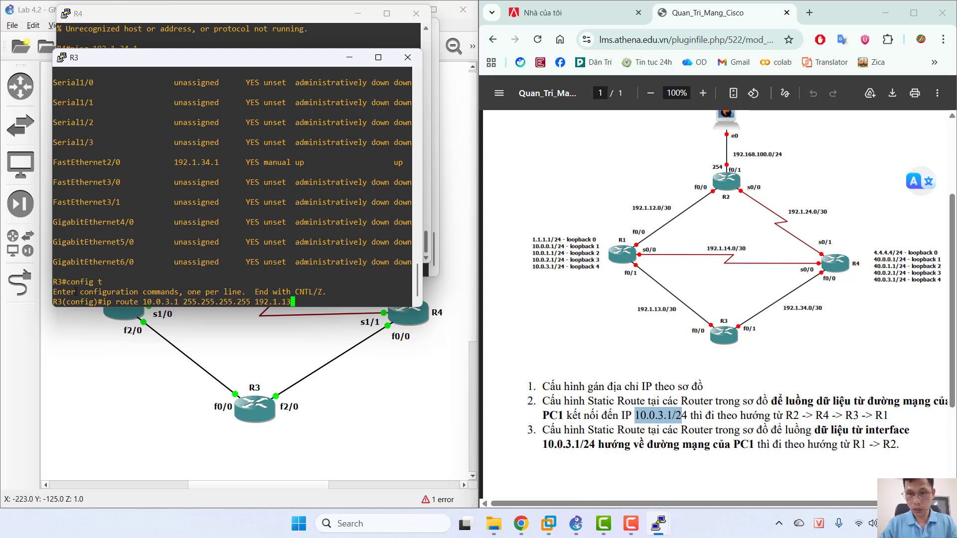
pyautogui.write('.1')
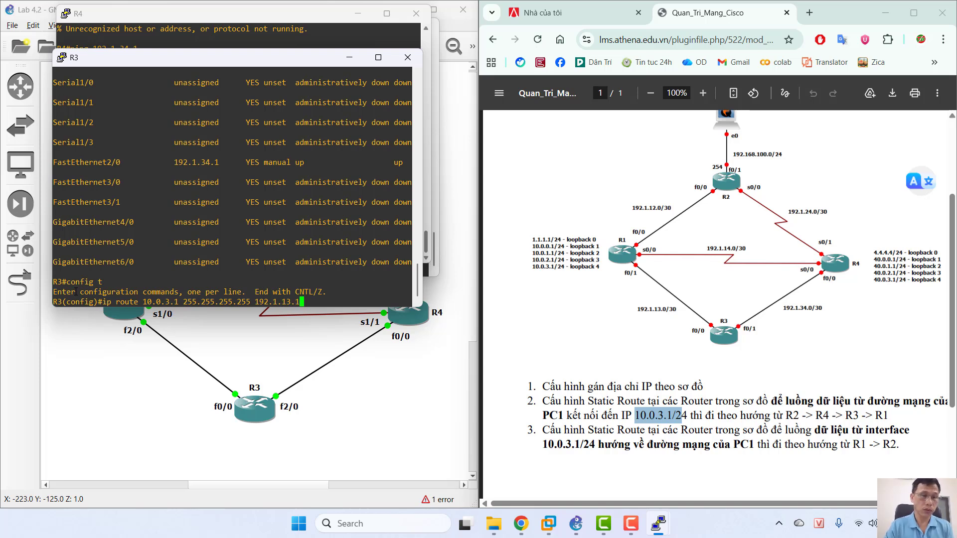
pyautogui.press('Return')
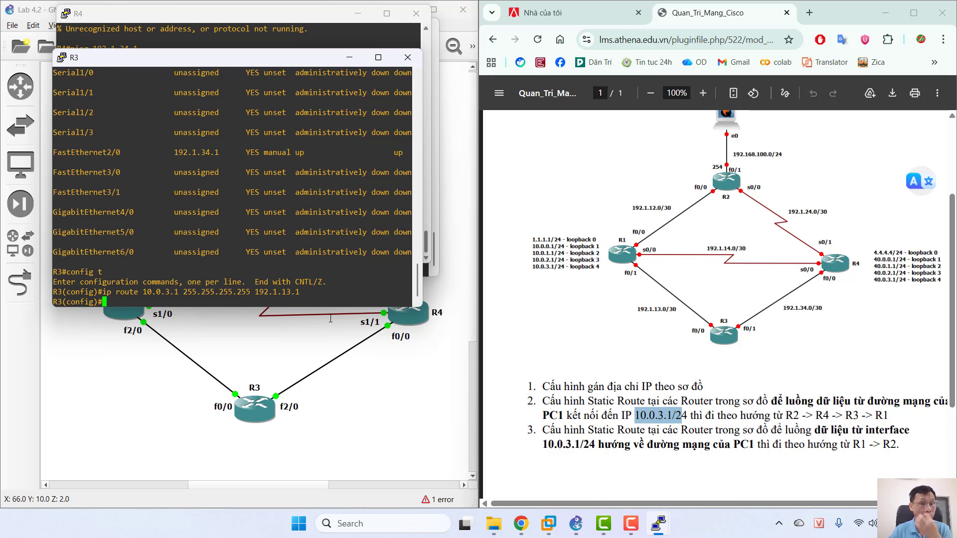
# Step: Switch to the R1 console and begin a static route command for a destination starting with 192.168.100
pyautogui.moveTo(660, 523)
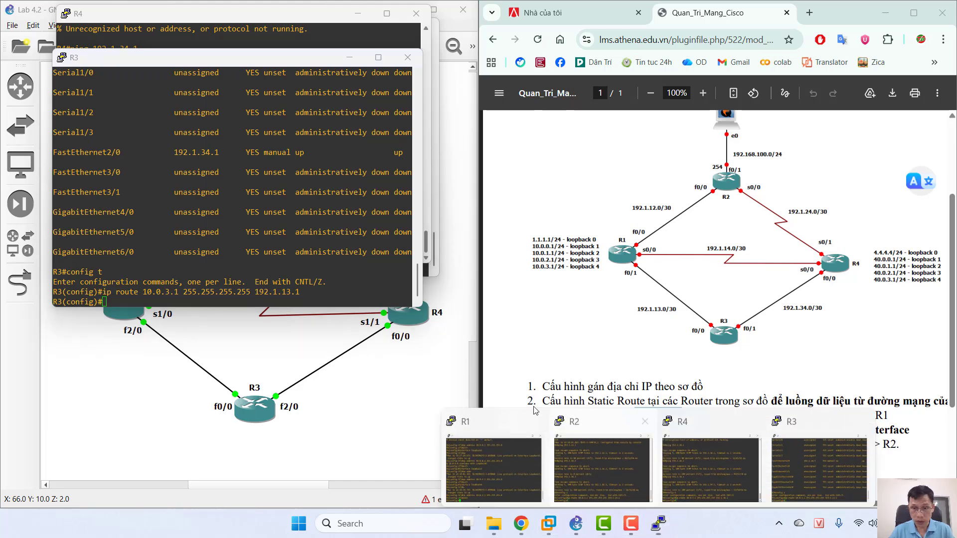
pyautogui.click(454, 413)
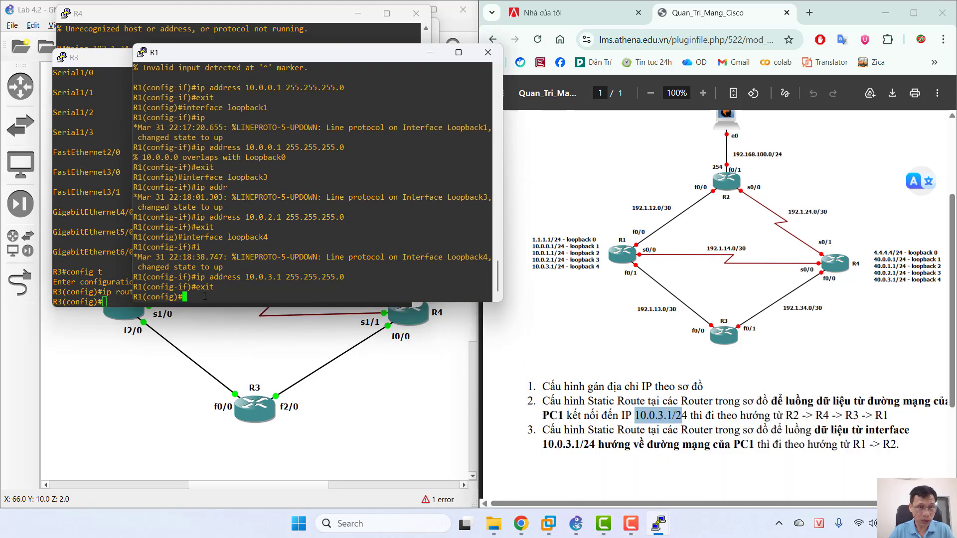
pyautogui.write('ip ')
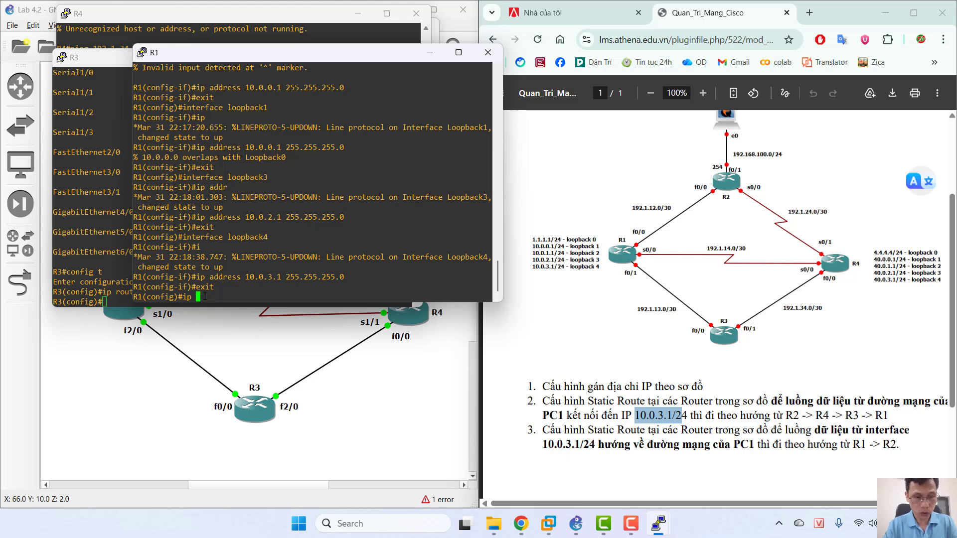
pyautogui.write('route ')
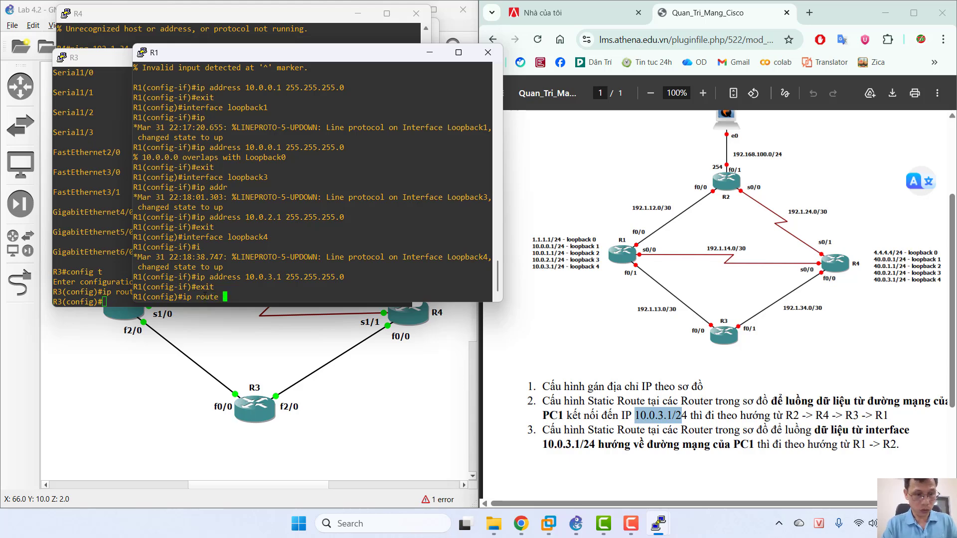
pyautogui.write('192.')
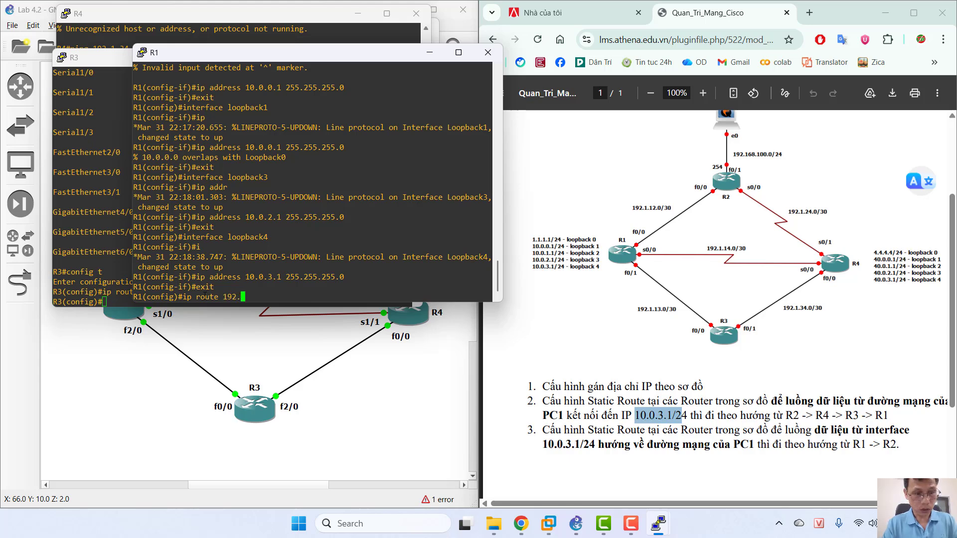
pyautogui.write('168')
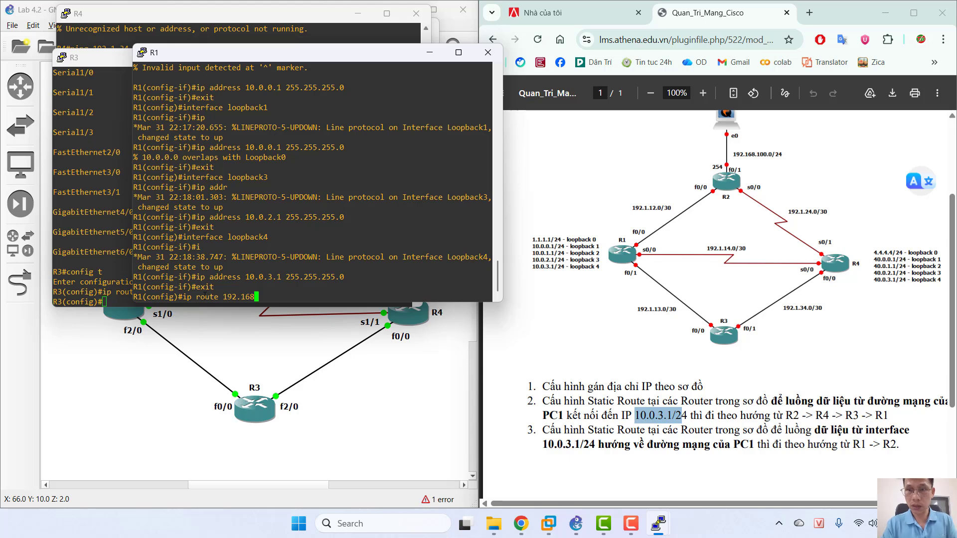
pyautogui.write('.100')
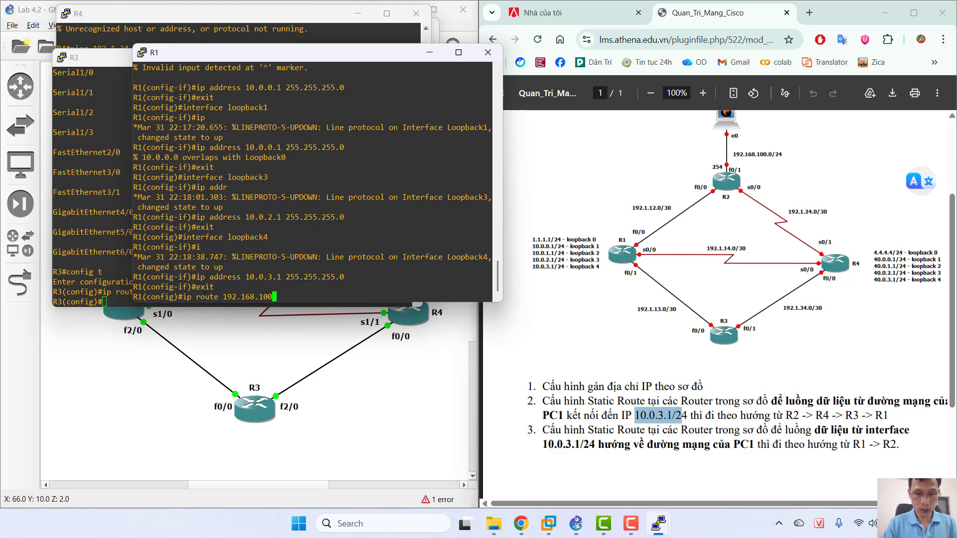
pyautogui.write('.')
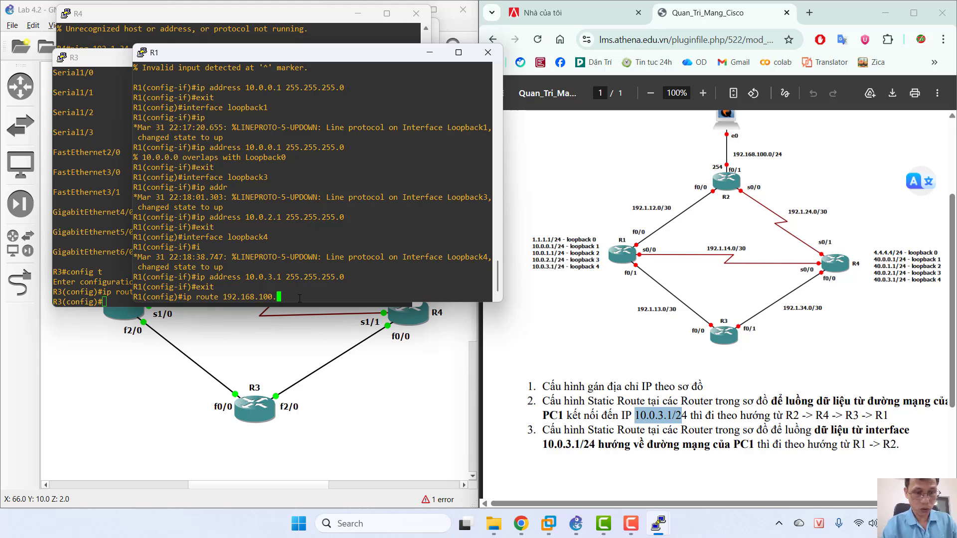
pyautogui.write('154')
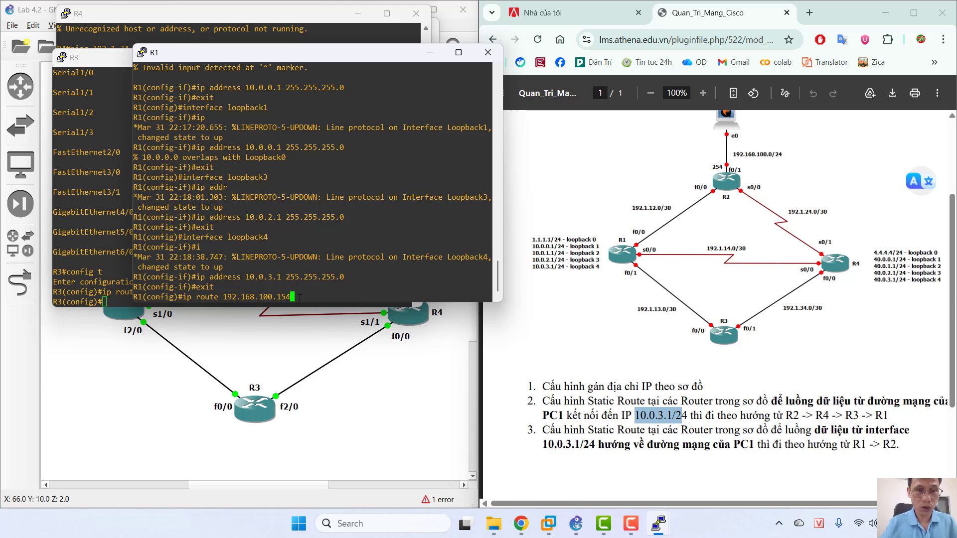
pyautogui.press('BackSpace')
pyautogui.press('BackSpace')
pyautogui.press('BackSpace')
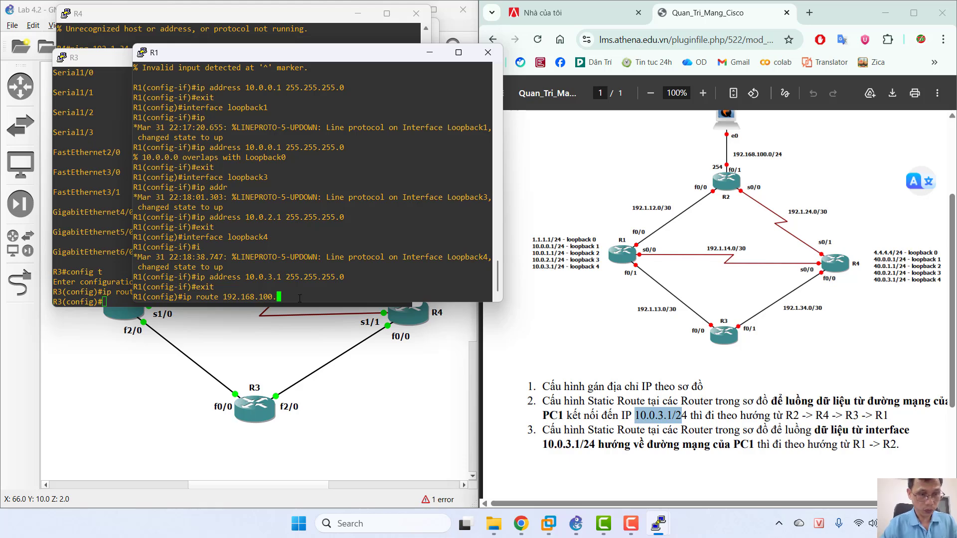
pyautogui.write('54')
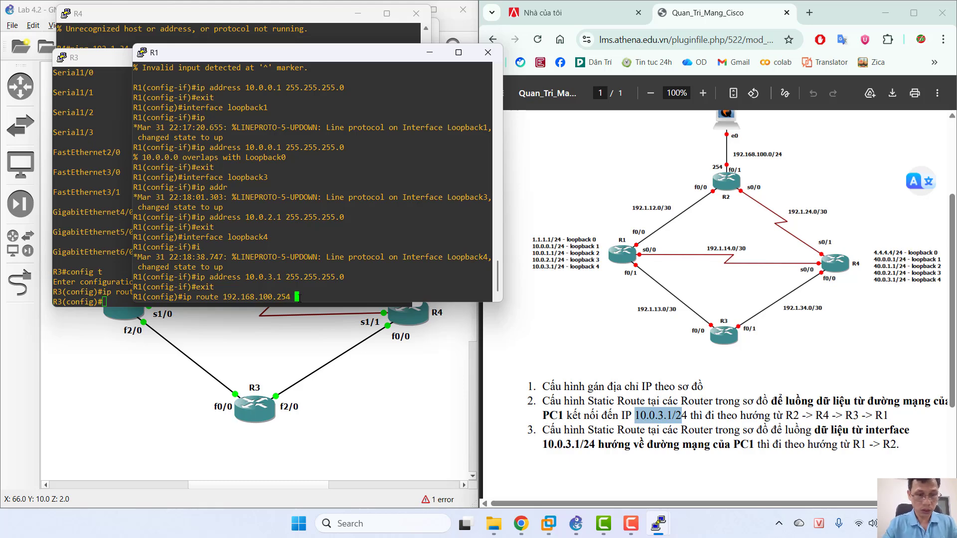
pyautogui.write(' 2')
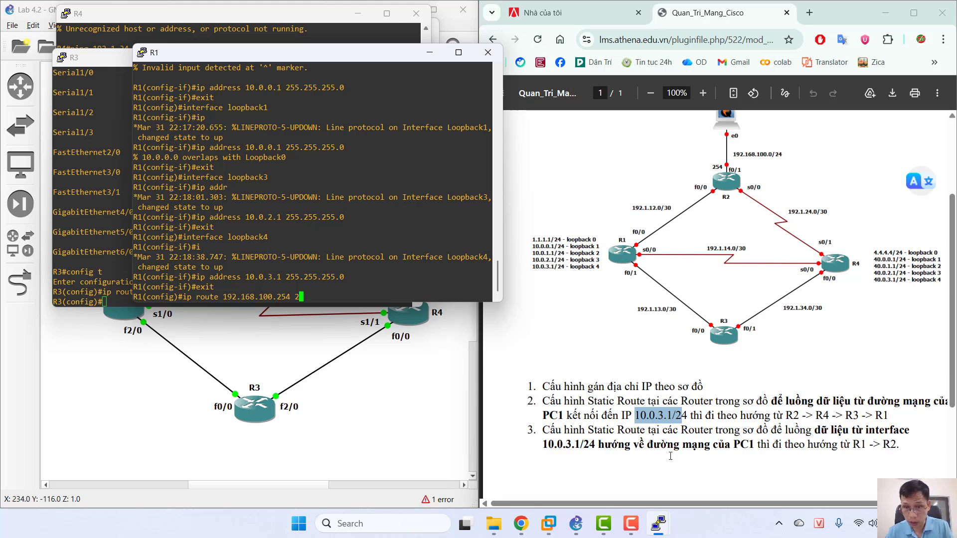
pyautogui.moveTo(648, 445); pyautogui.dragTo(711, 447)
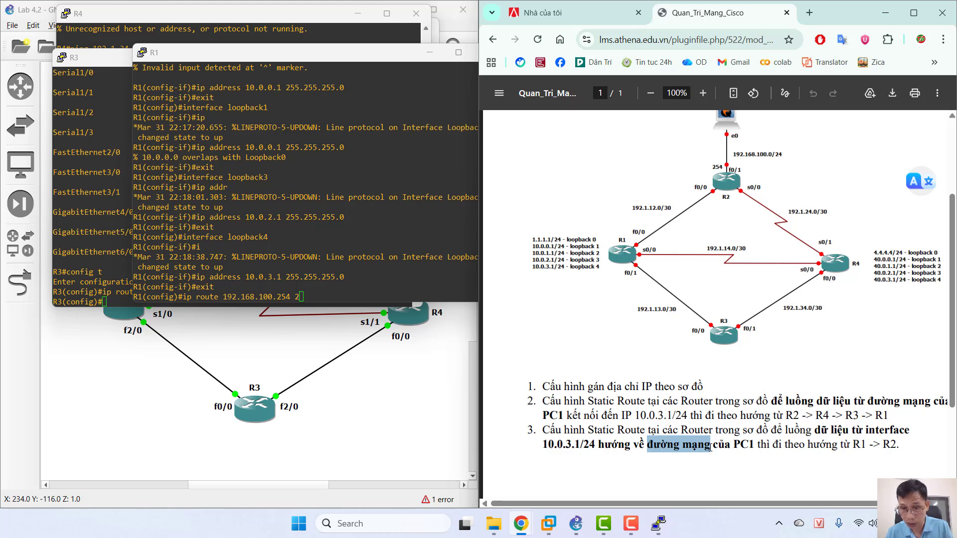
pyautogui.click(290, 299)
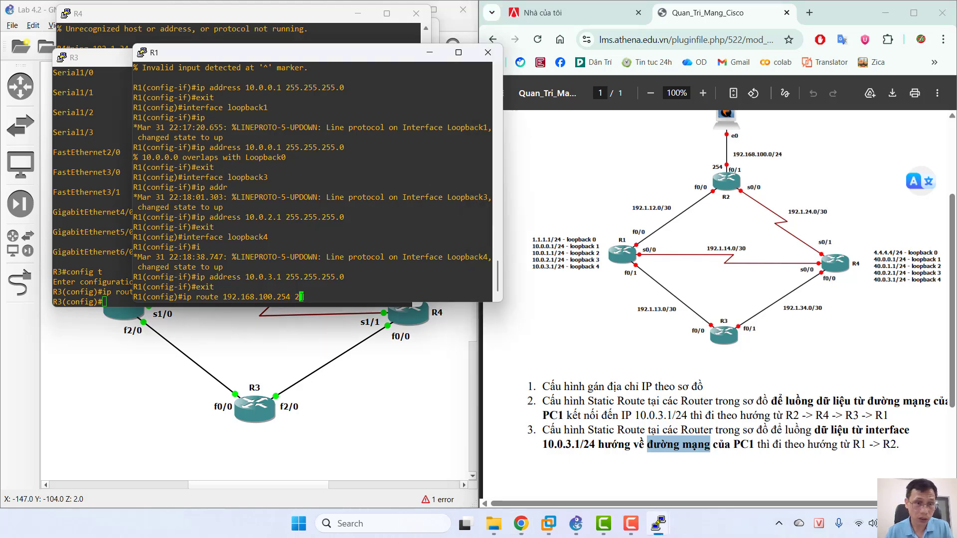
pyautogui.press('BackSpace')
pyautogui.press('BackSpace')
pyautogui.press('BackSpace')
pyautogui.press('BackSpace')
pyautogui.press('BackSpace')
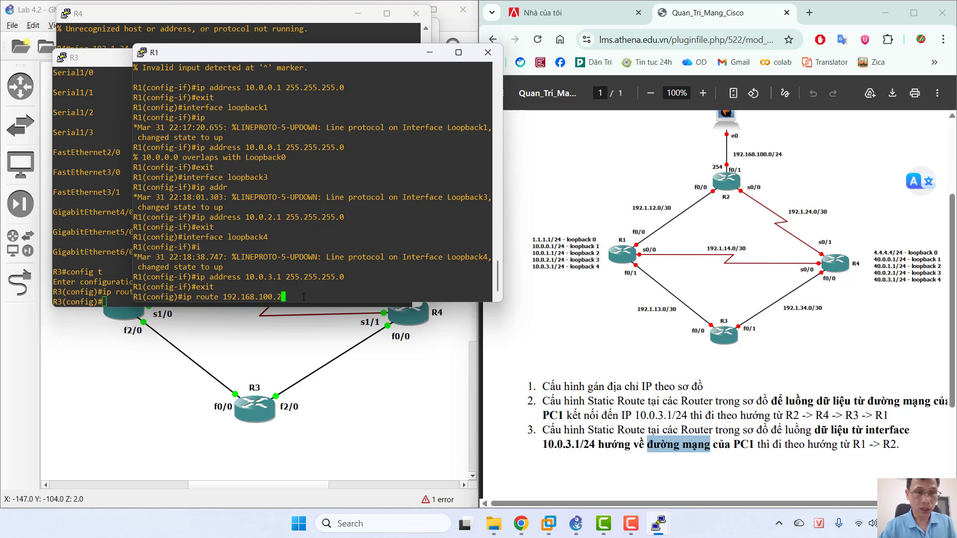
# Step: Complete R1's static route to 192.168.100.0 with mask 255.255.255.0 via next hop 192.1.12.2, and exit global configuration mode
pyautogui.write('0')
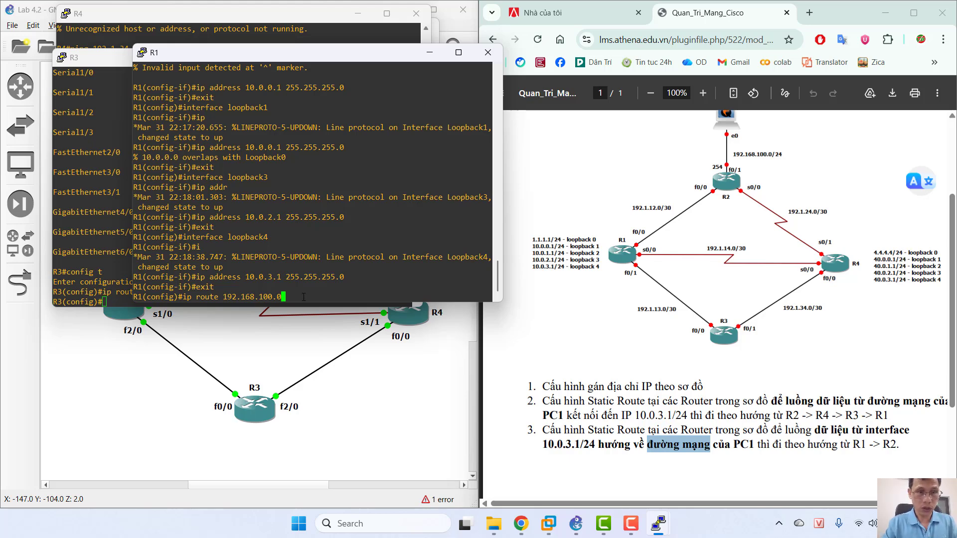
pyautogui.write(' 2')
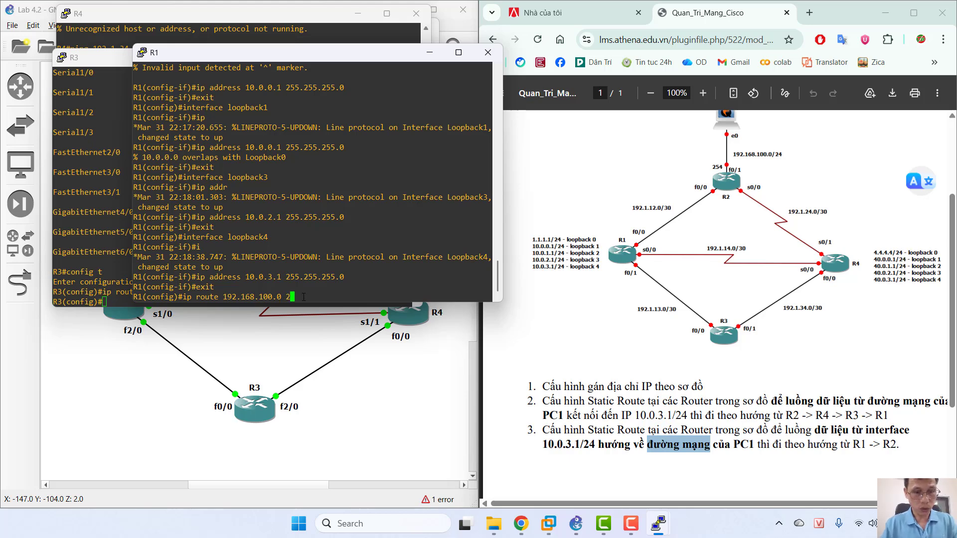
pyautogui.write('55.255')
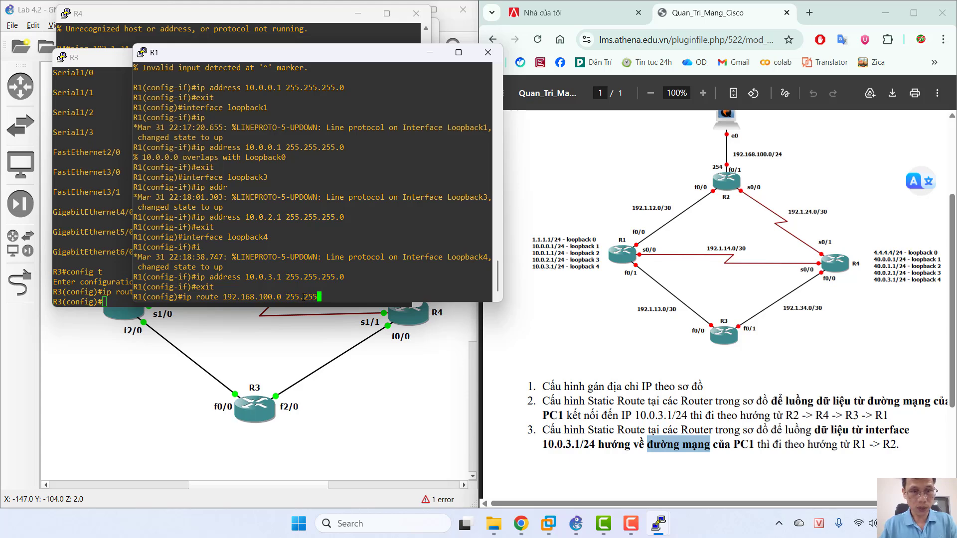
pyautogui.write('.255')
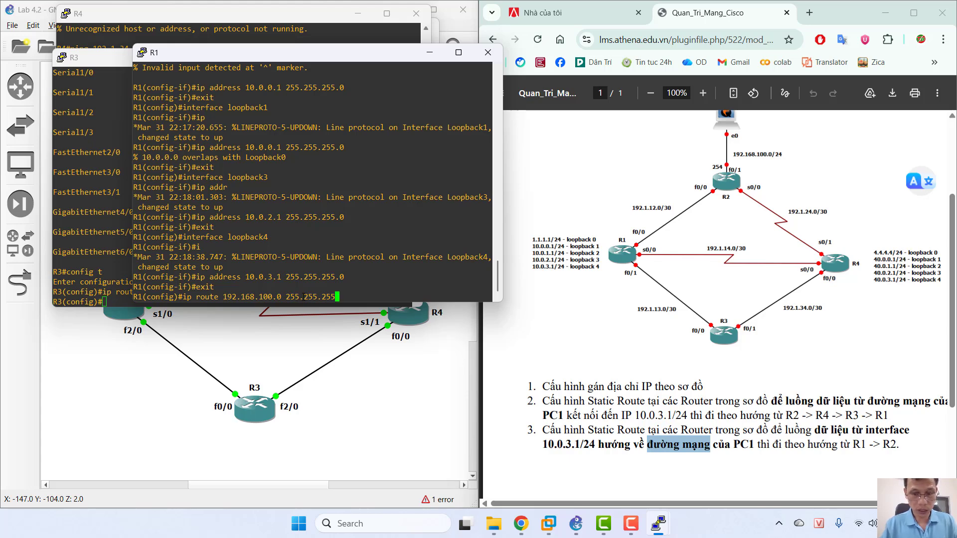
pyautogui.write('.0')
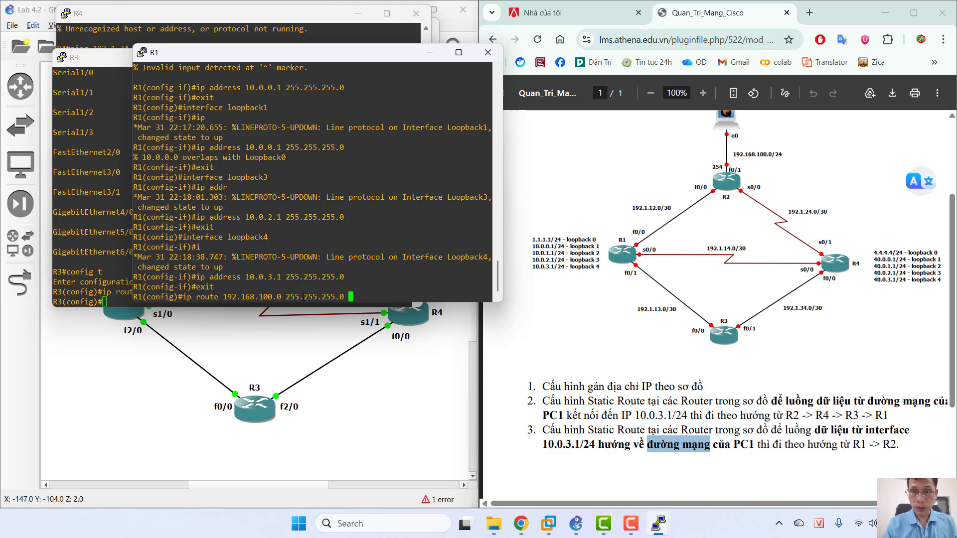
pyautogui.write('192')
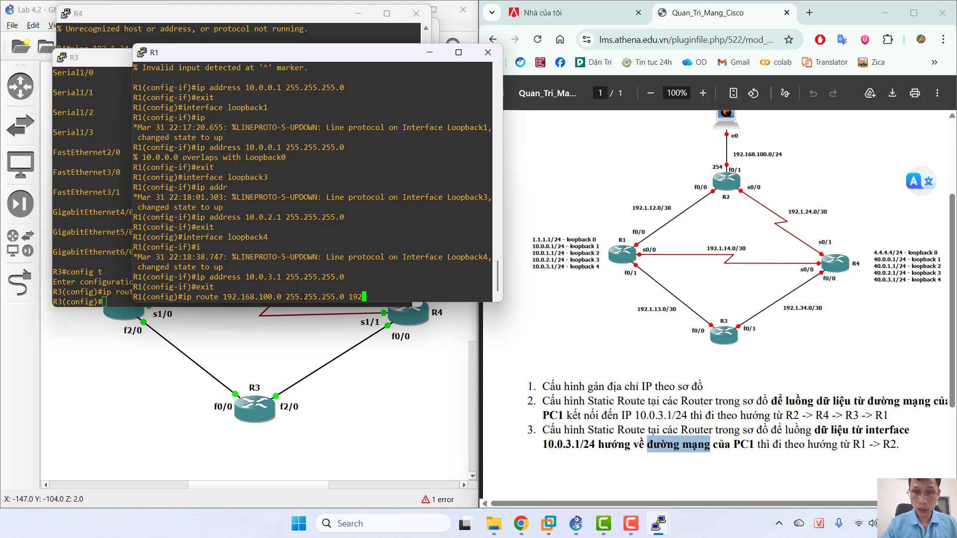
pyautogui.write('.1.12')
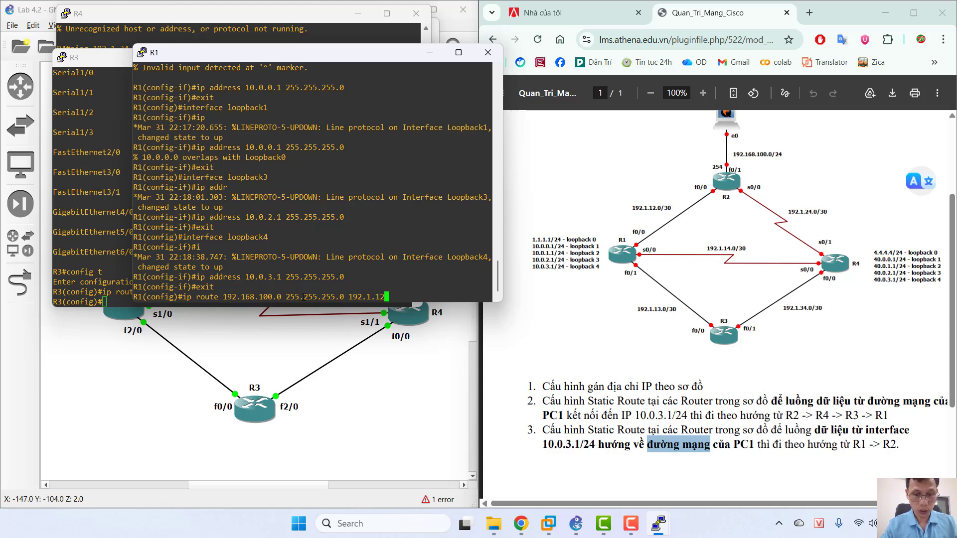
pyautogui.write('.2')
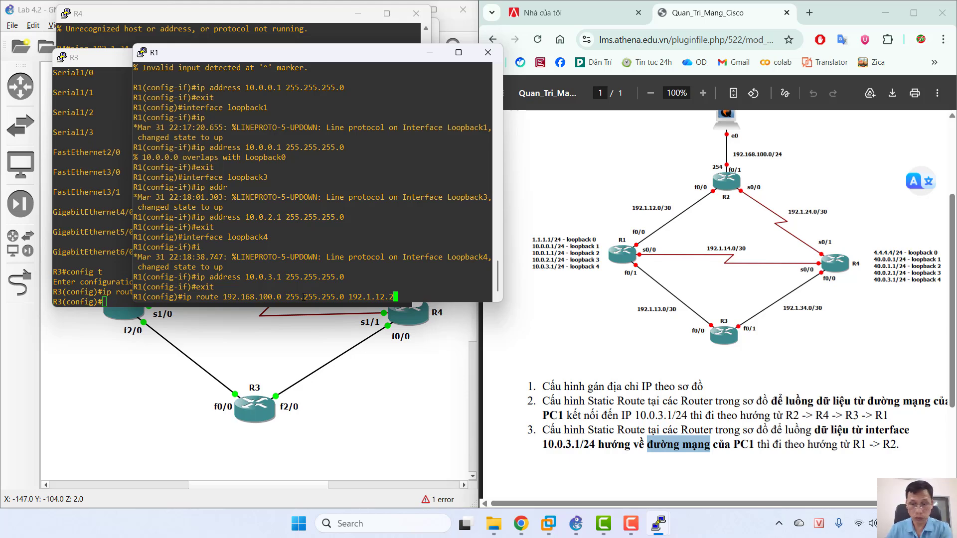
pyautogui.press('Return')
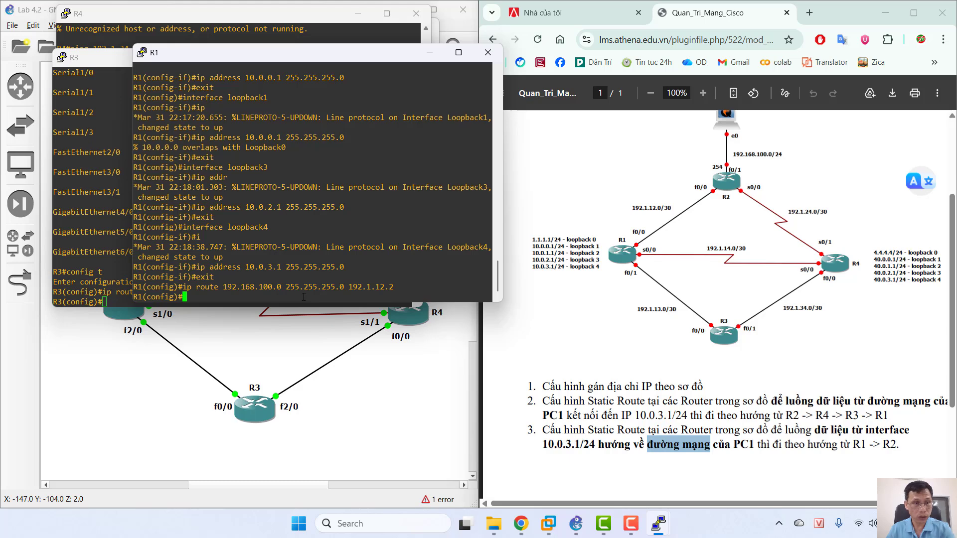
pyautogui.write('exit')
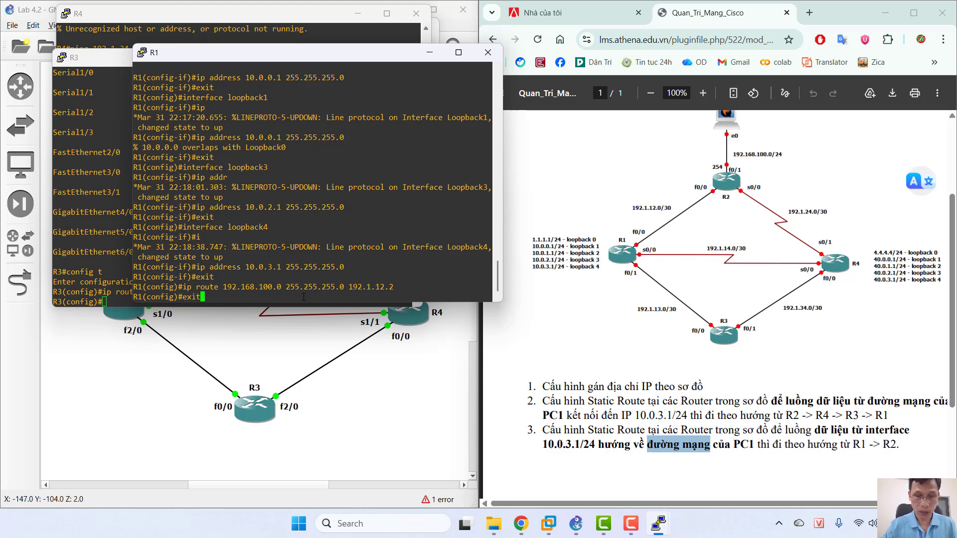
pyautogui.press('Return')
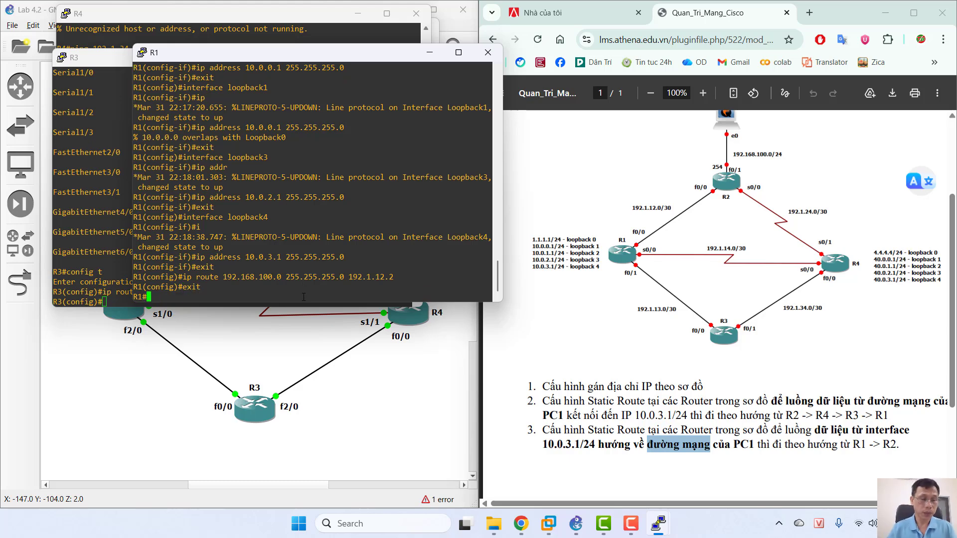
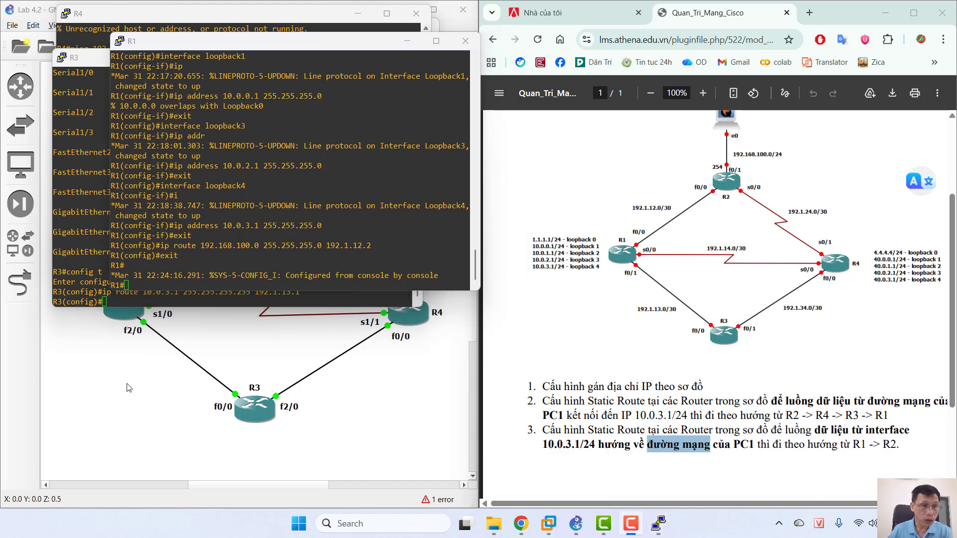
# Step: Enter global configuration mode again on the R1 console
pyautogui.click(138, 284)
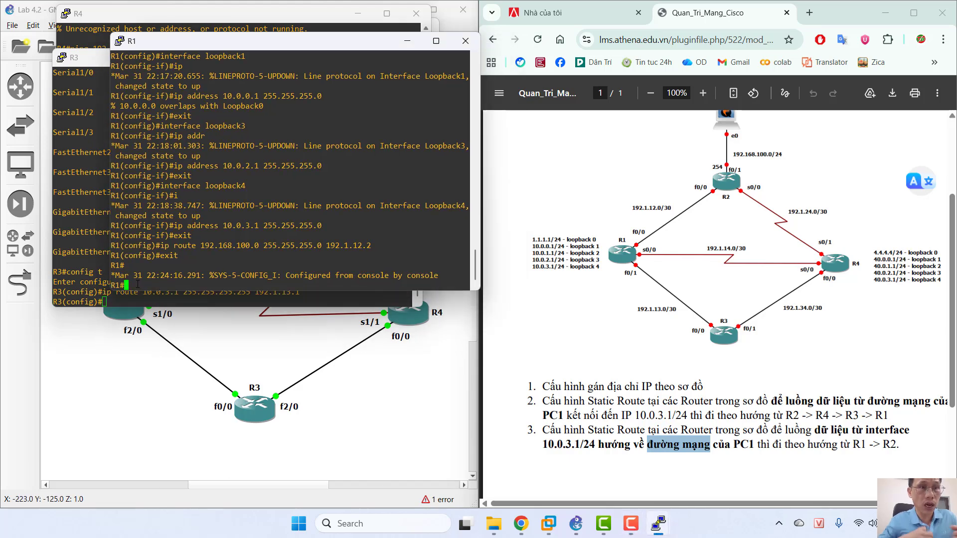
pyautogui.write('con')
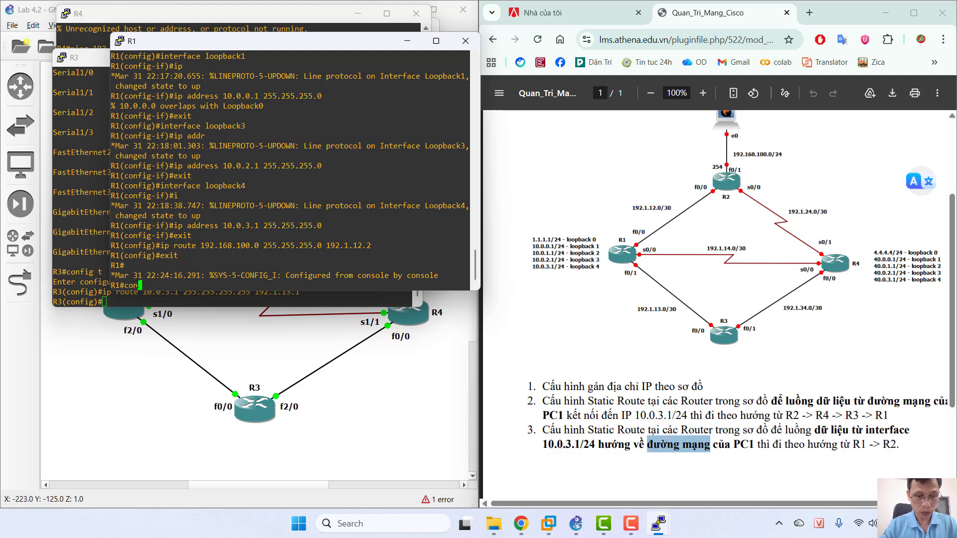
pyautogui.write('fig t')
pyautogui.press('Return')
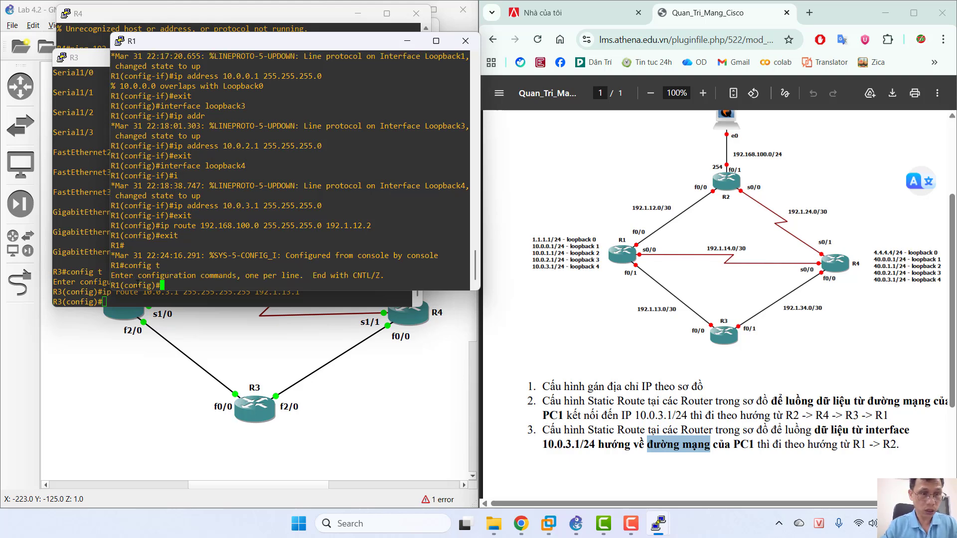
# Step: Add a static route on R1 to 192.1.24.0 with mask 255.255.255.252 via next hop 192.1.12.2
pyautogui.write('ip')
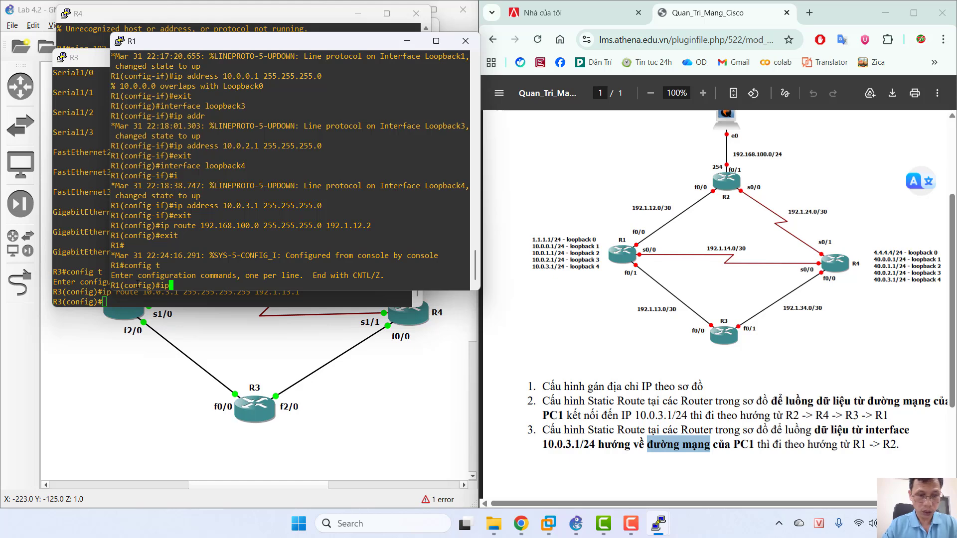
pyautogui.write(' route')
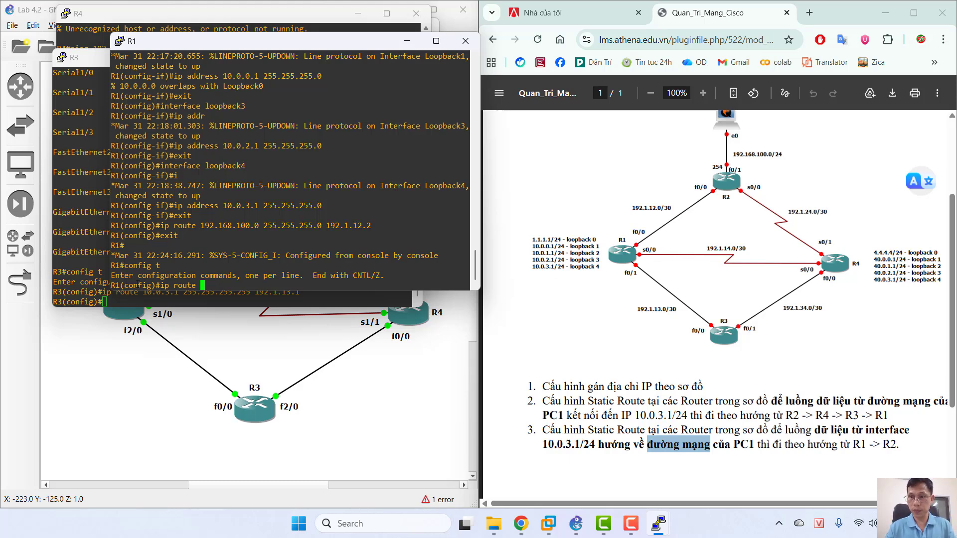
pyautogui.write('192.')
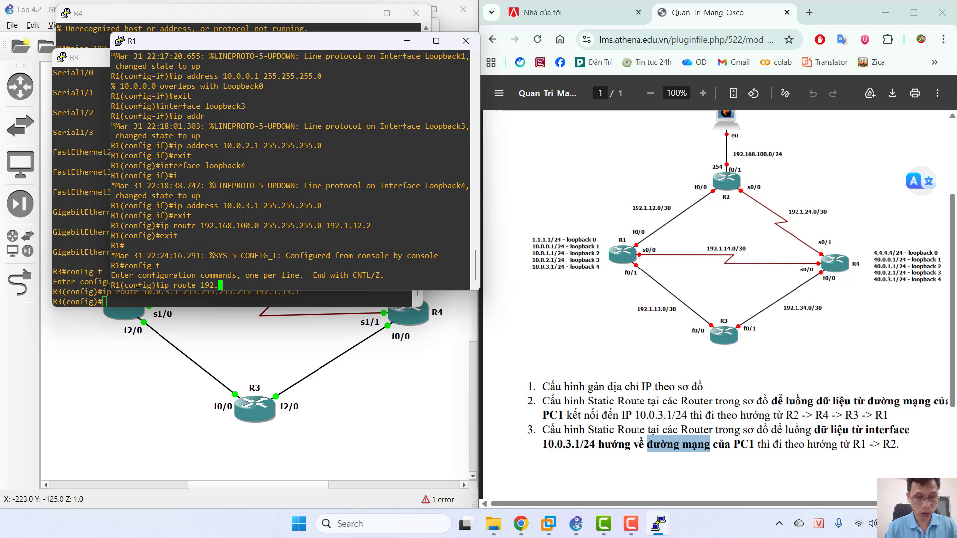
pyautogui.write('1.24')
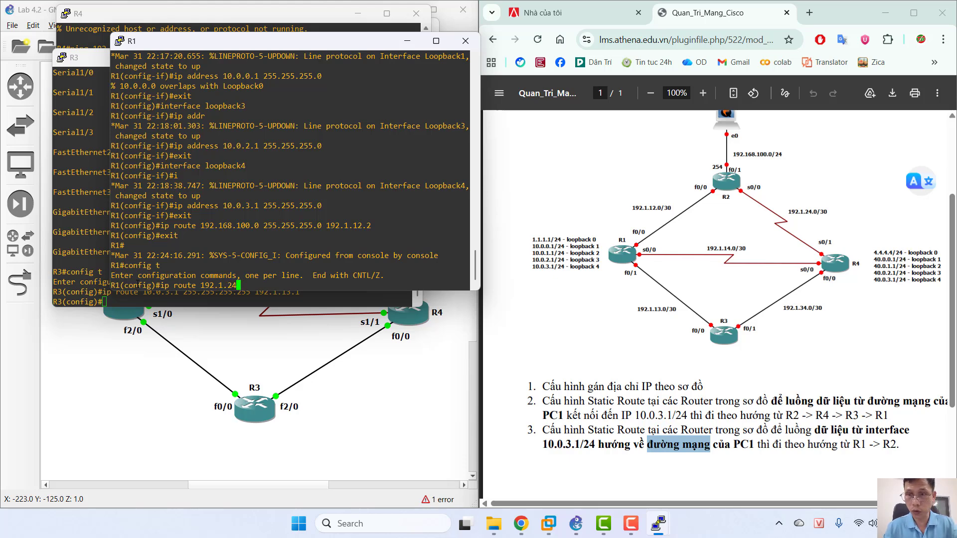
pyautogui.write('.')
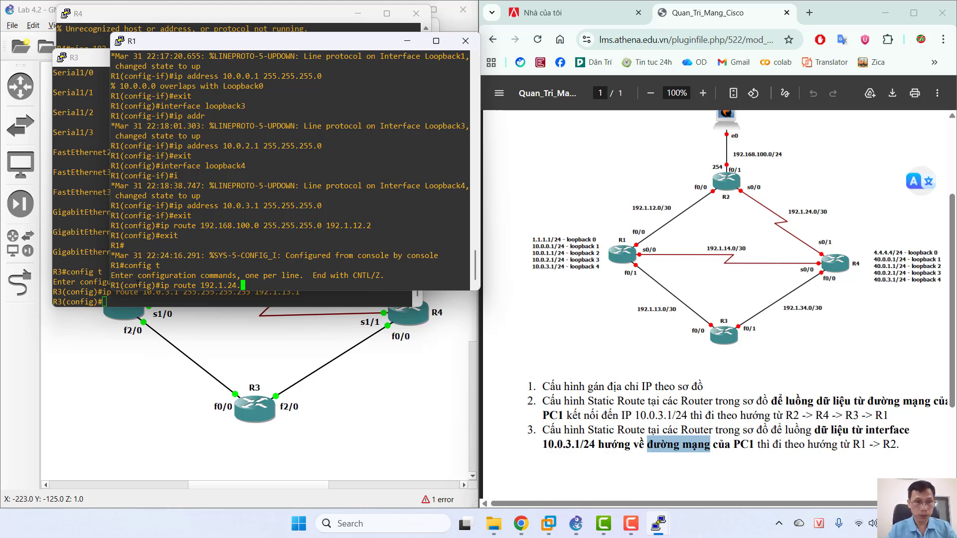
pyautogui.write('0')
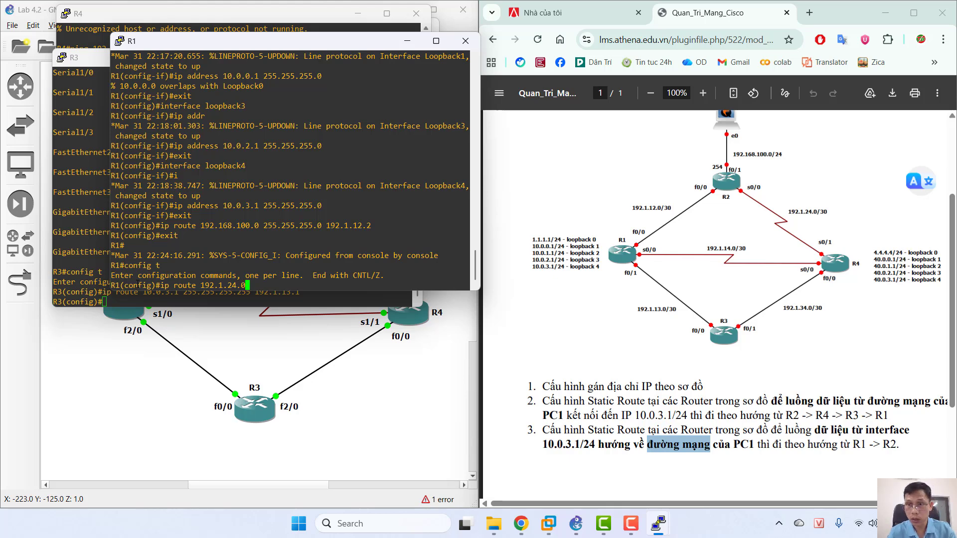
pyautogui.write(' 255.2')
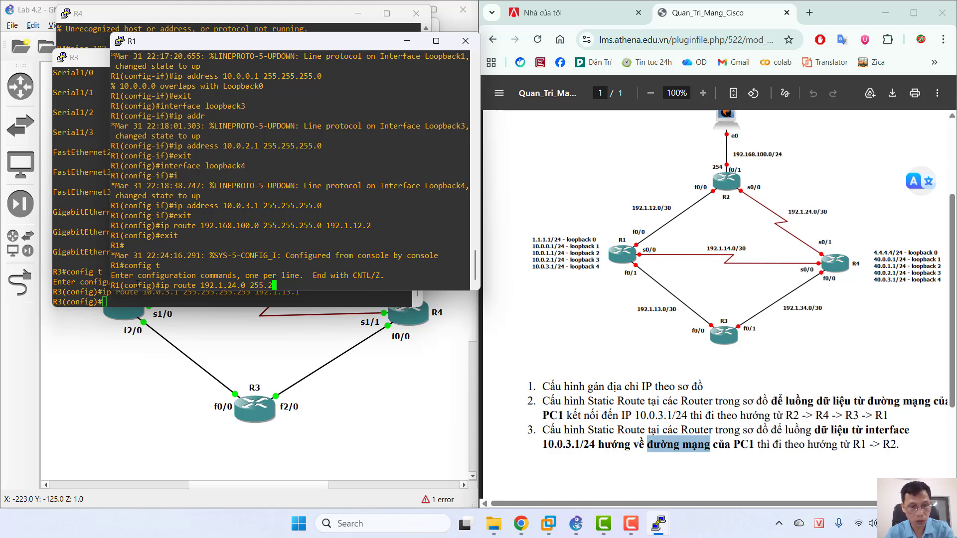
pyautogui.write('55.255')
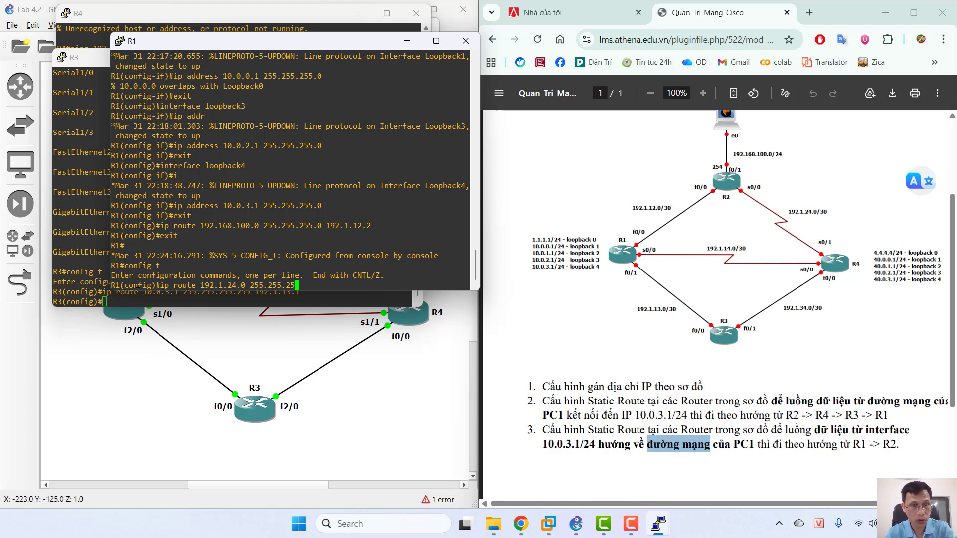
pyautogui.write('.25')
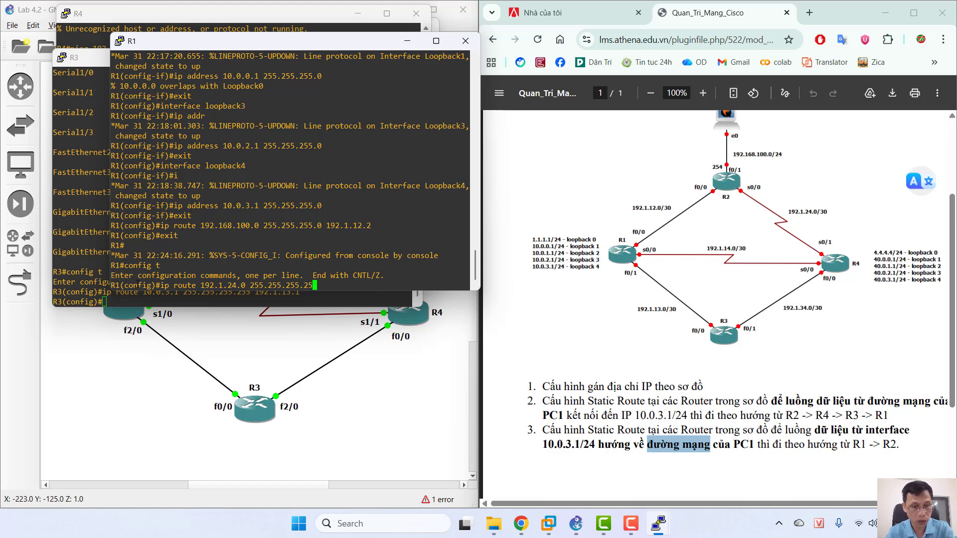
pyautogui.write('2')
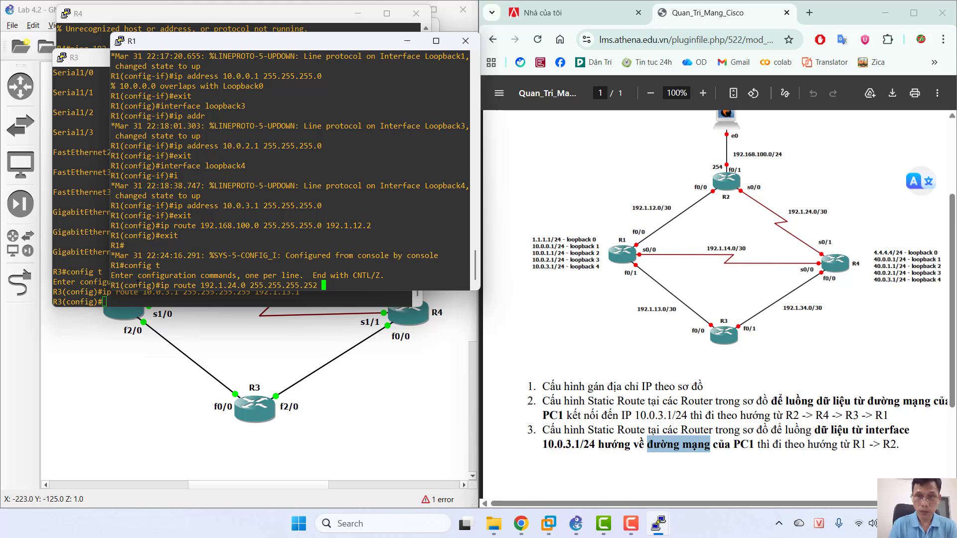
pyautogui.write('192.')
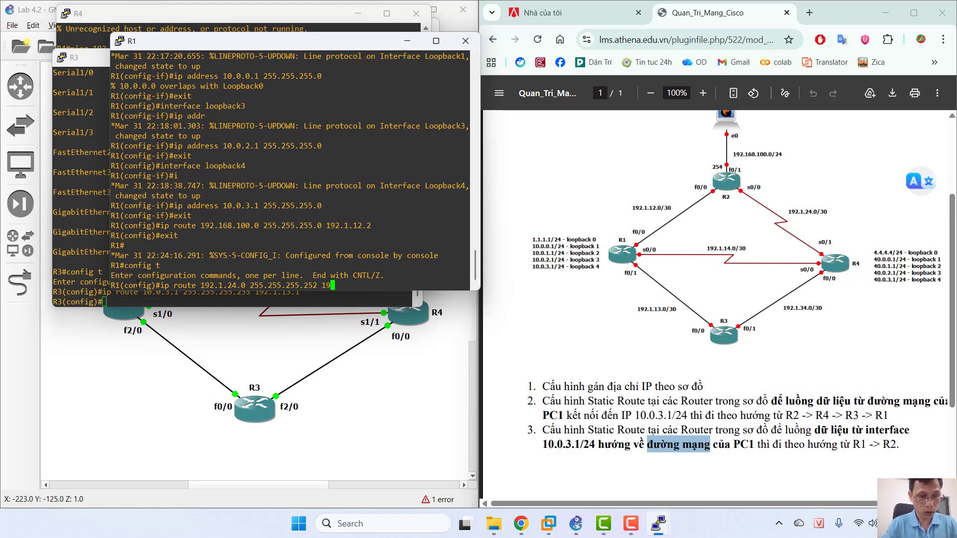
pyautogui.write('1.')
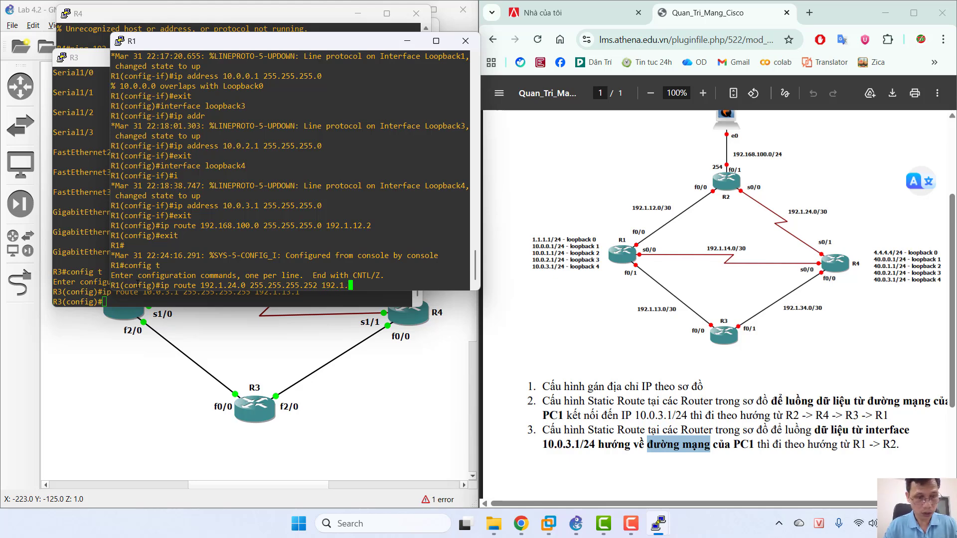
pyautogui.write('12.')
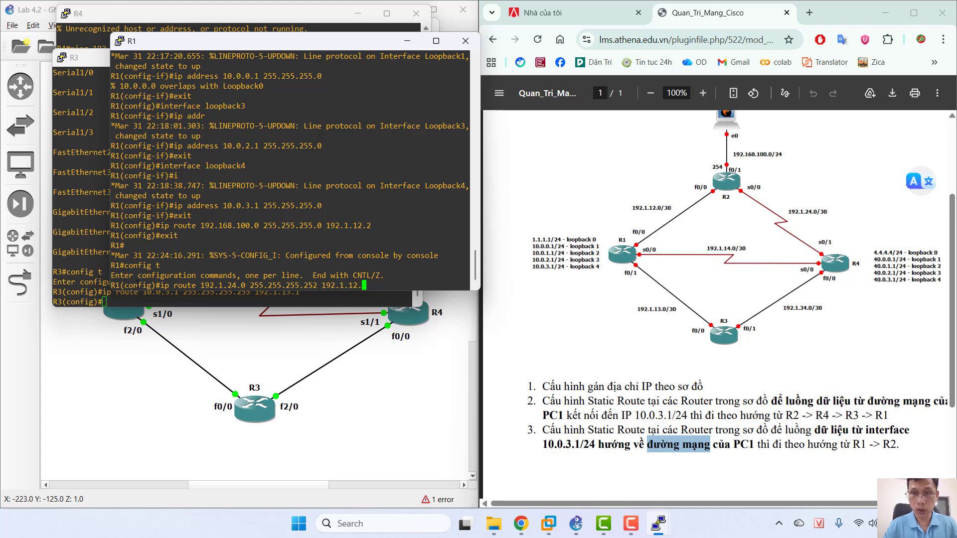
pyautogui.write('2')
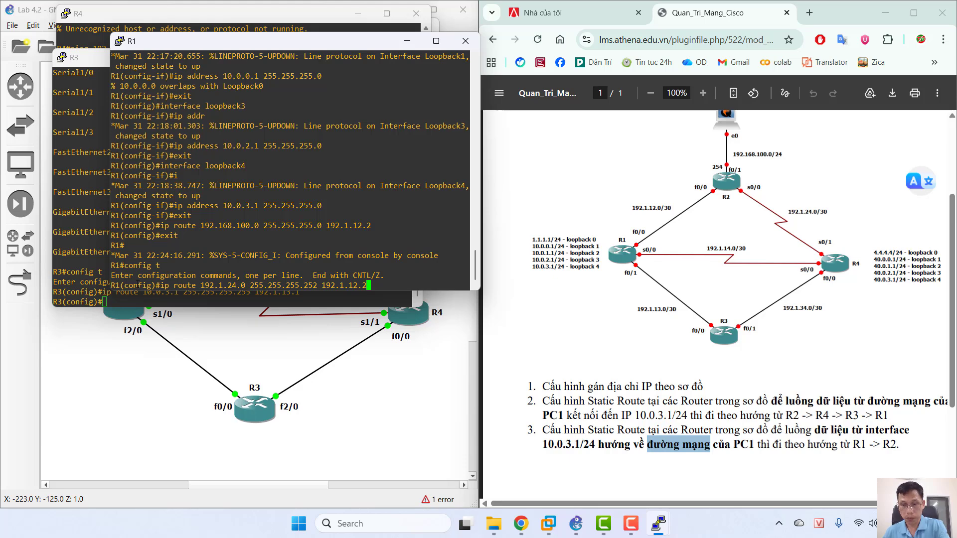
pyautogui.press('Return')
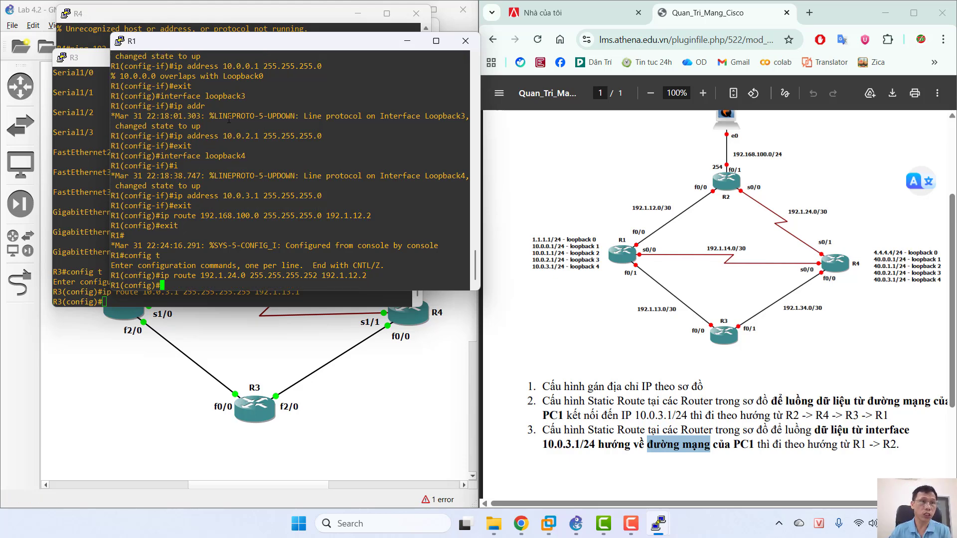
# Step: Move the R1 console window aside, switch to the R2 console and exit global configuration mode there
pyautogui.moveTo(294, 47); pyautogui.dragTo(247, 77)
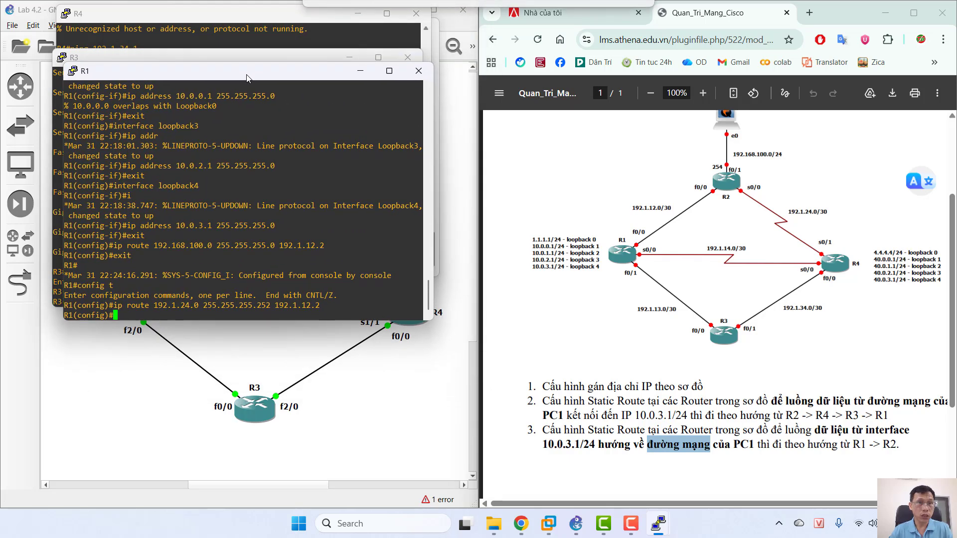
pyautogui.moveTo(658, 523)
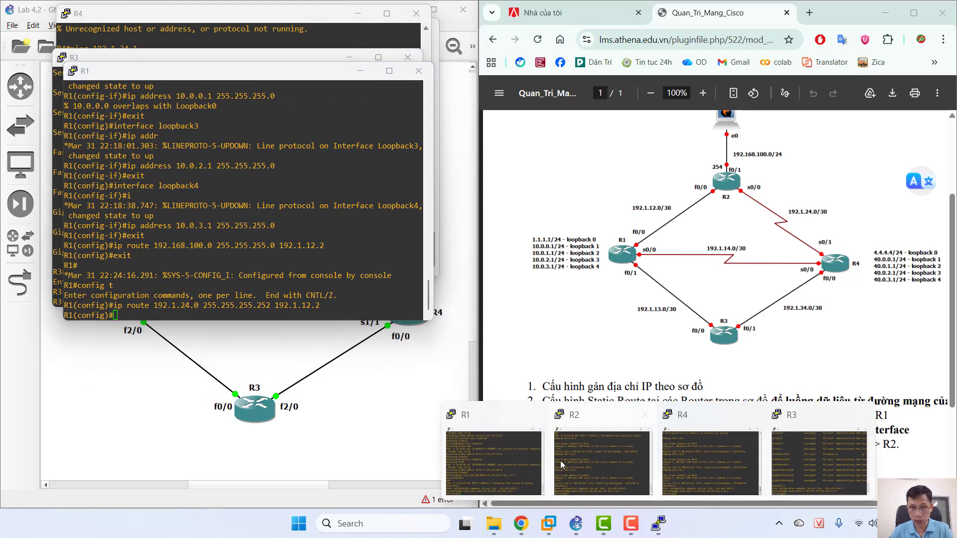
pyautogui.click(592, 420)
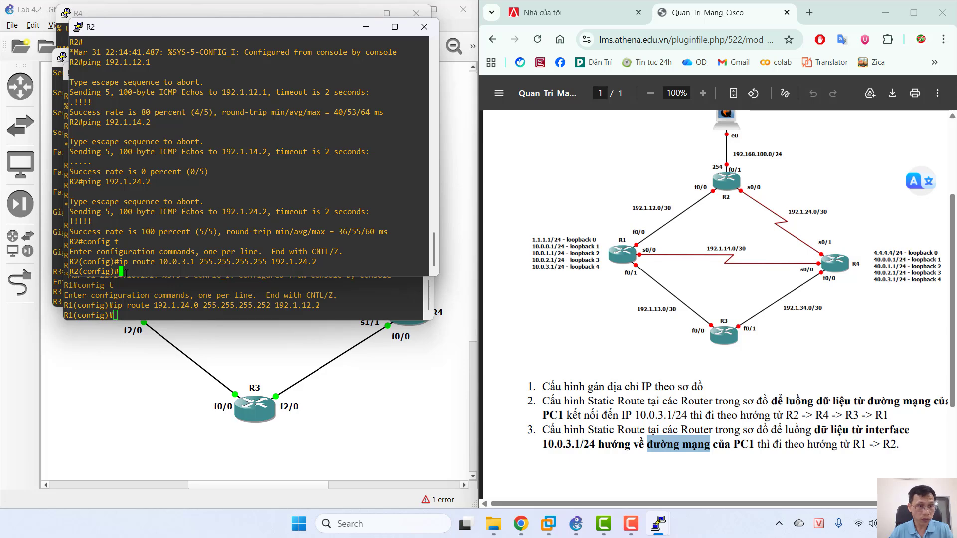
pyautogui.write('exit')
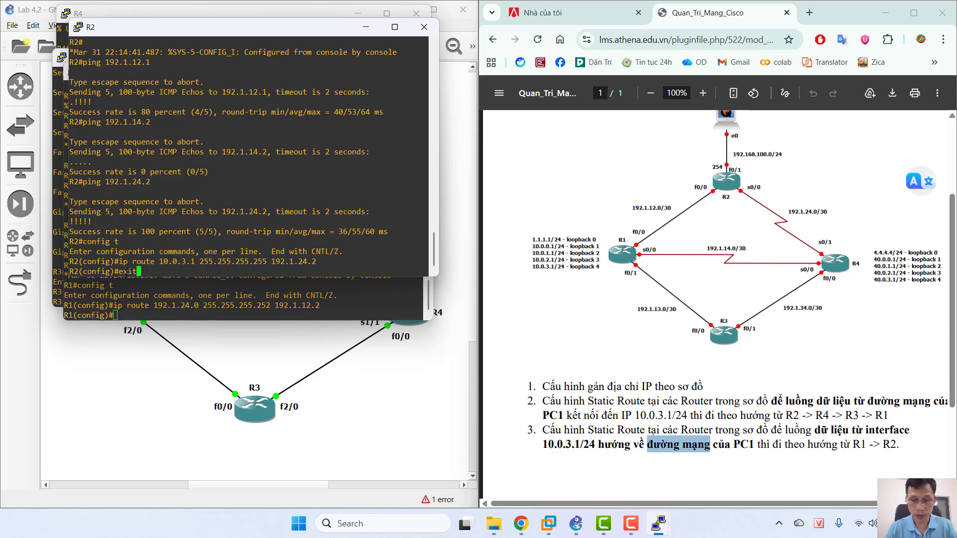
pyautogui.press('Return')
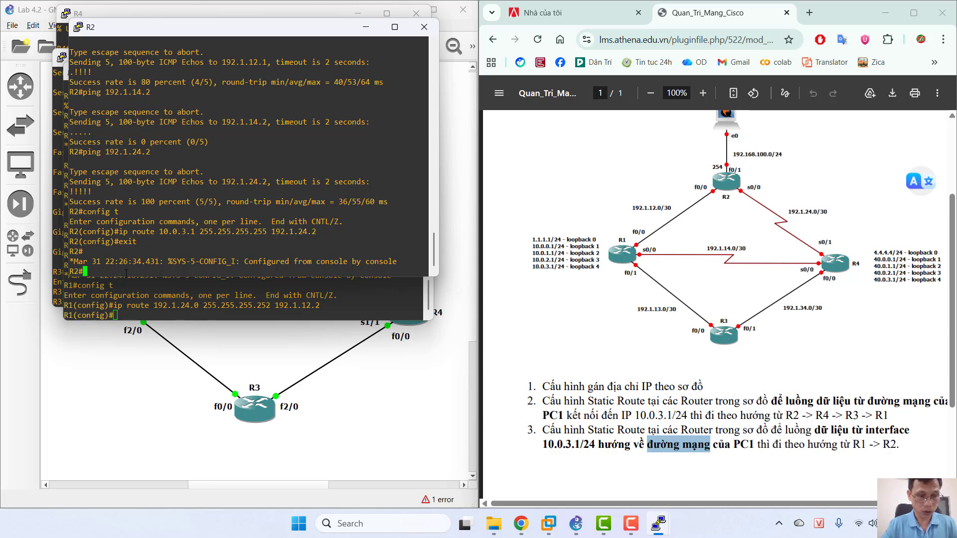
pyautogui.write('sho')
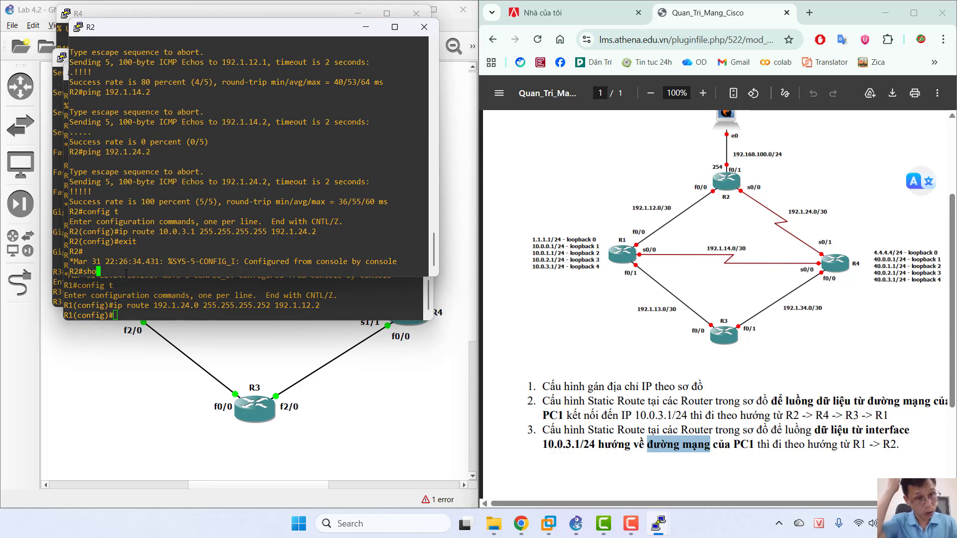
pyautogui.write('w')
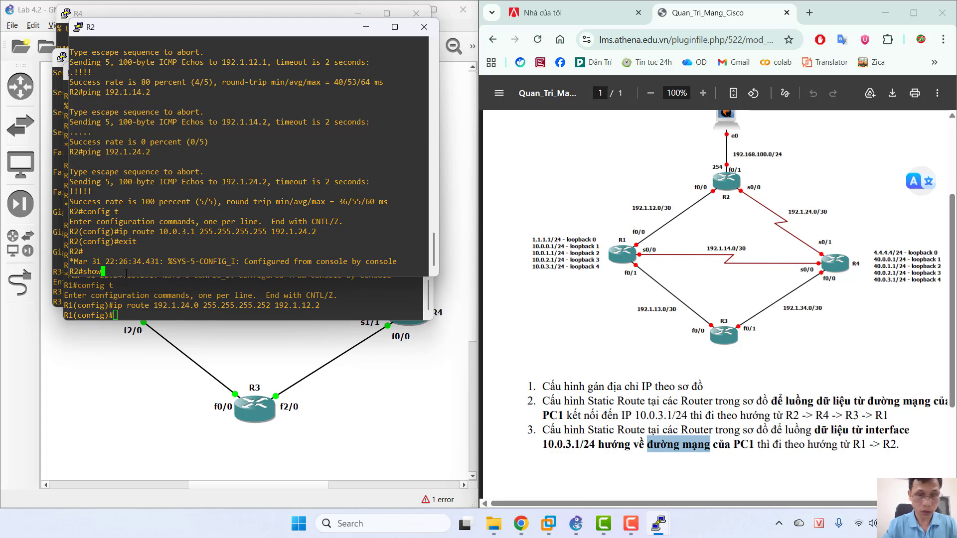
pyautogui.press('BackSpace')
pyautogui.press('BackSpace')
pyautogui.press('BackSpace')
pyautogui.press('BackSpace')
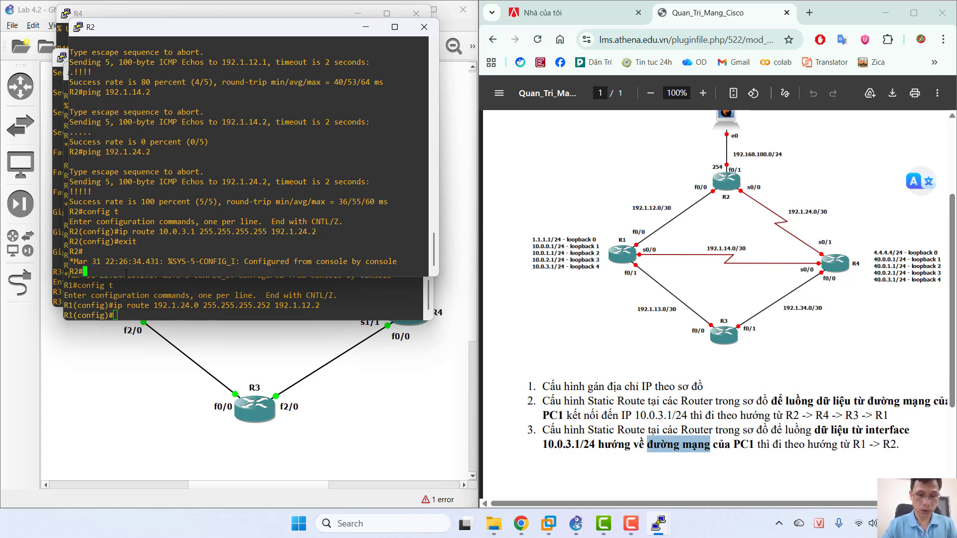
# Step: Run a traceroute from R2 to 10.0.3.1 to check the path the traffic takes
pyautogui.write('trace')
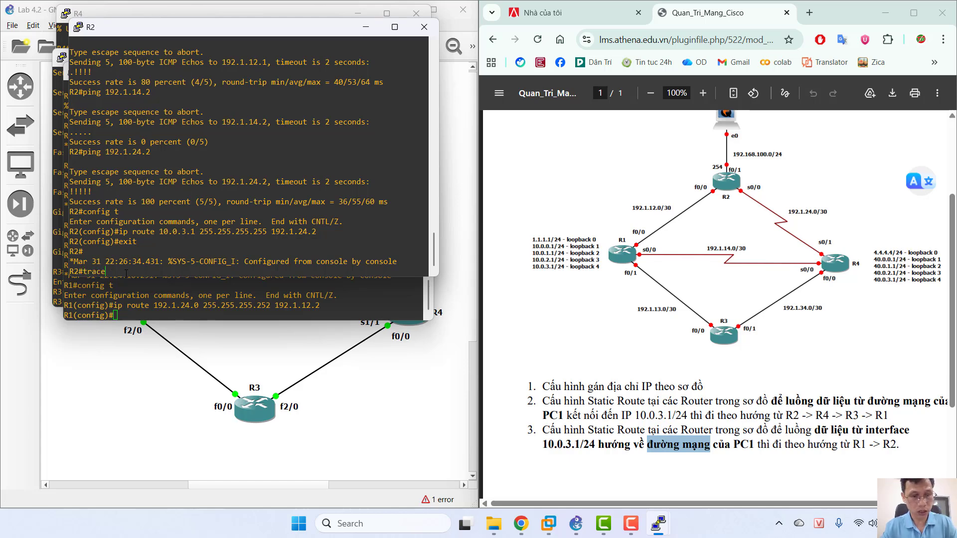
pyautogui.write('route')
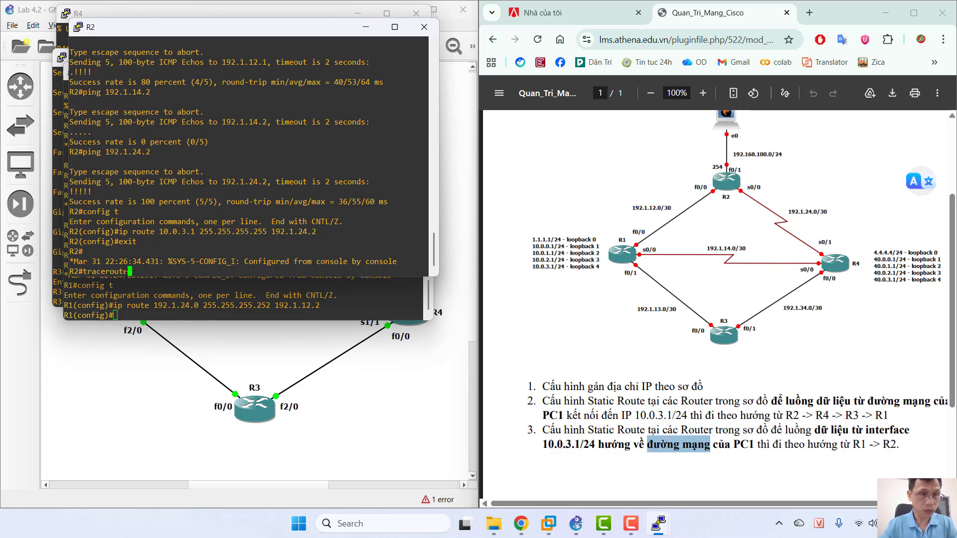
pyautogui.write(' 10.')
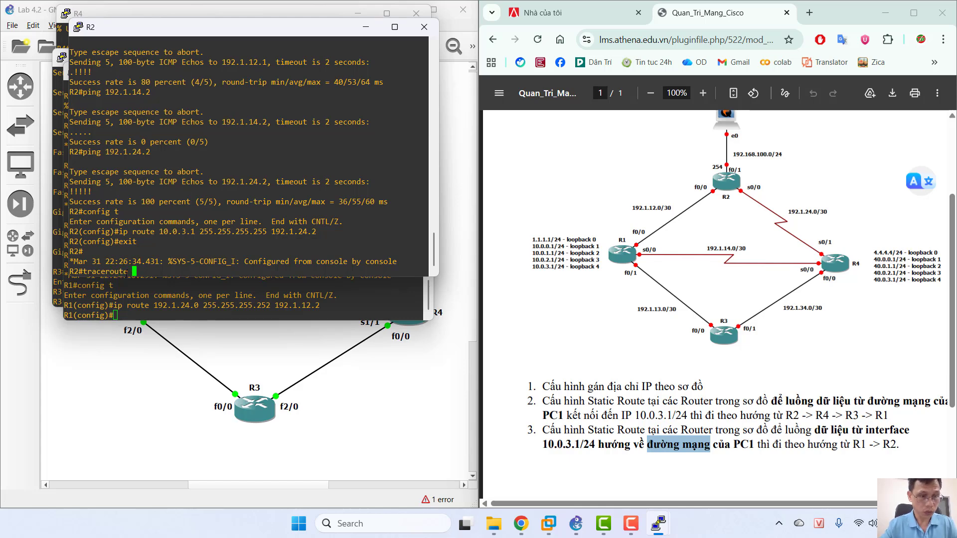
pyautogui.write('0.3.1')
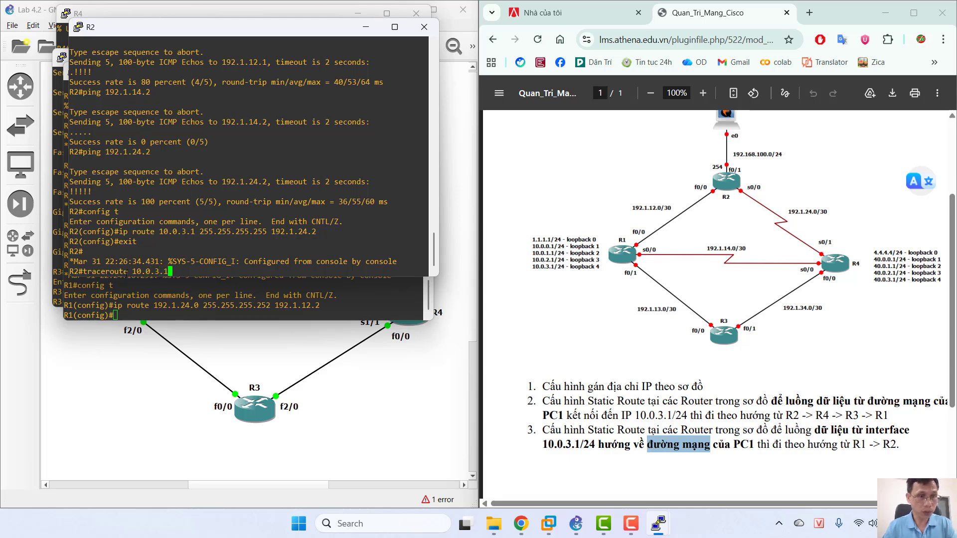
pyautogui.press('Return')
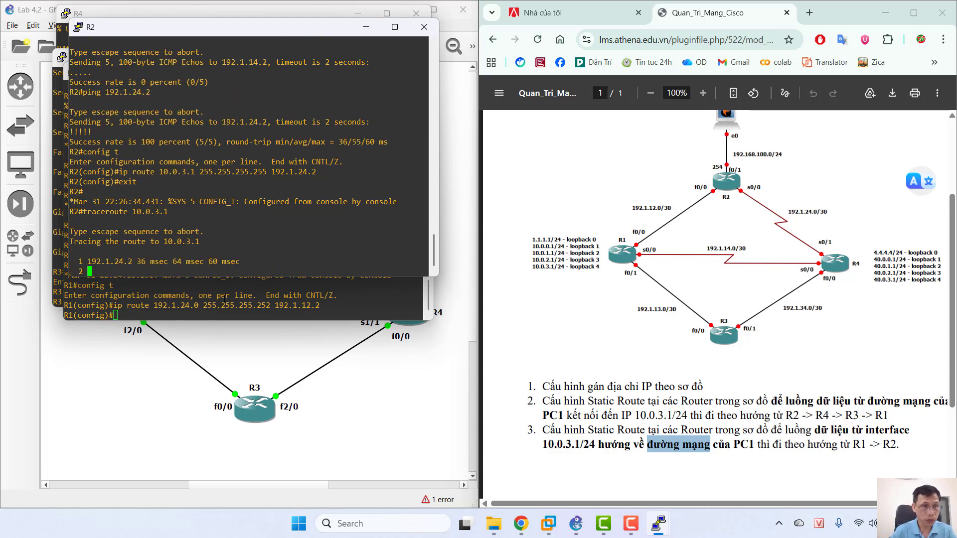